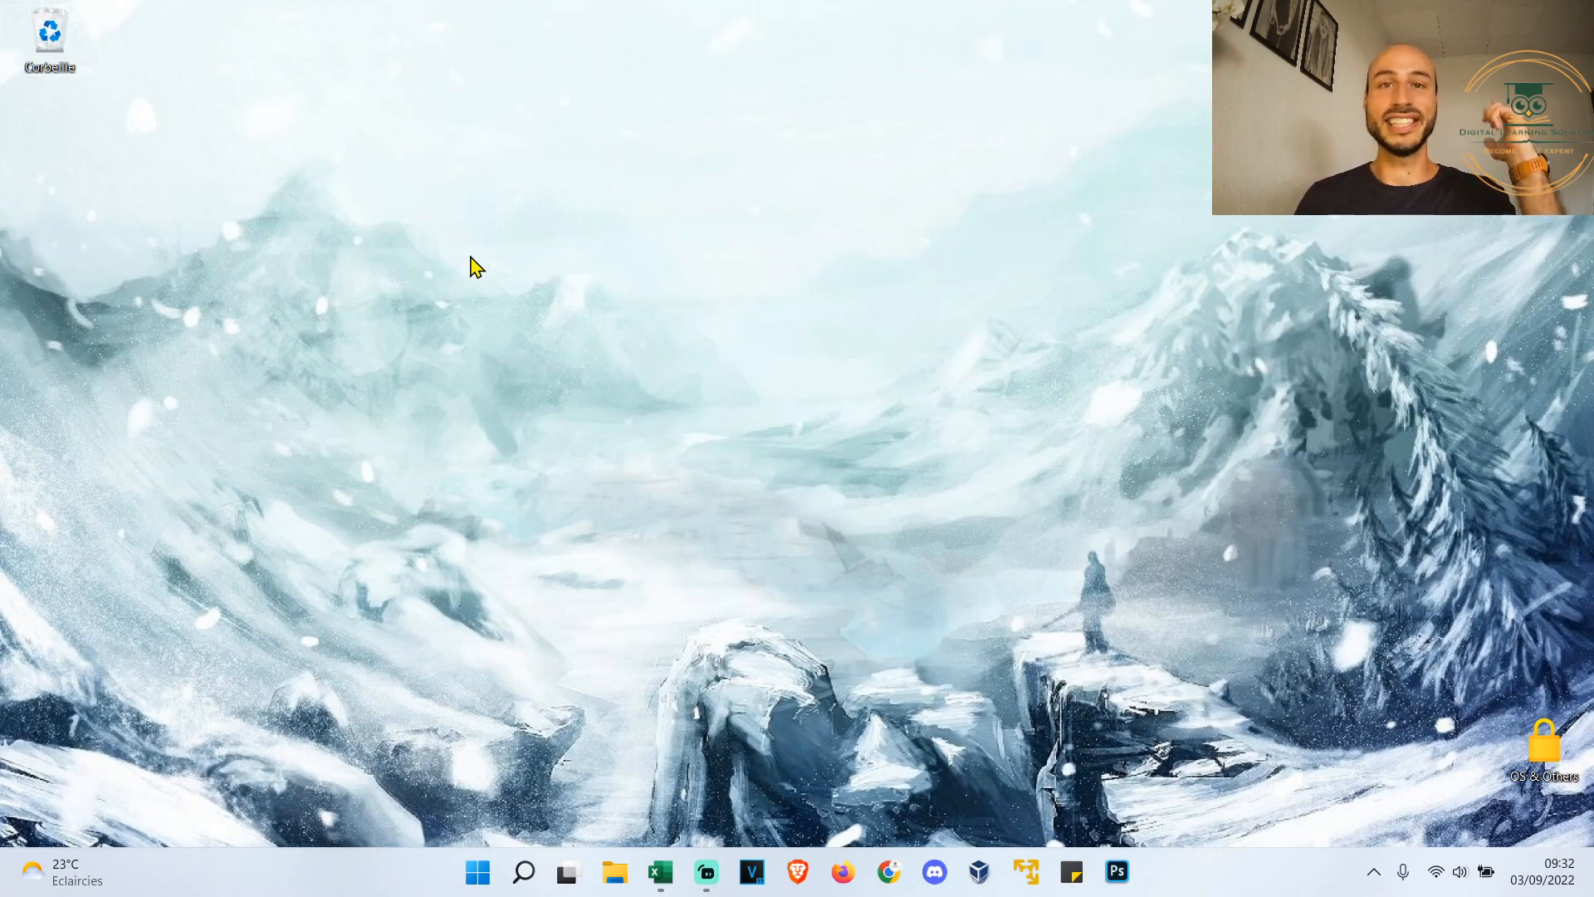
Switch to the Excel workbook and undo the insertion of the empty pivot table on the TCD entreprise sheet
{"action": "left_click", "coordinate": [662, 871]}
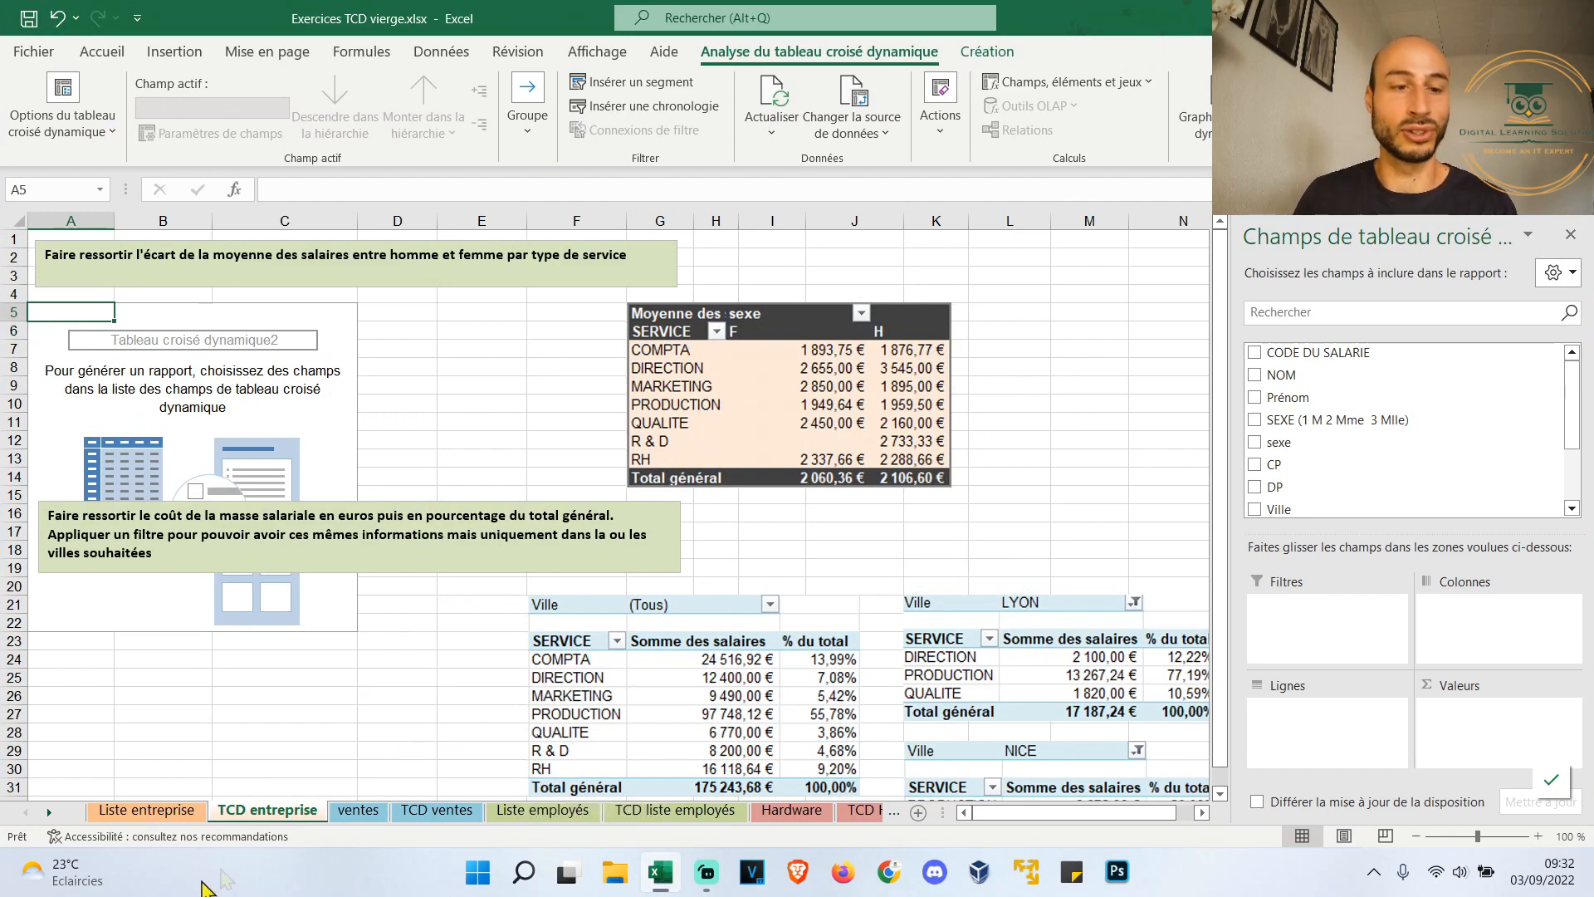
{"action": "left_click", "coordinate": [143, 810]}
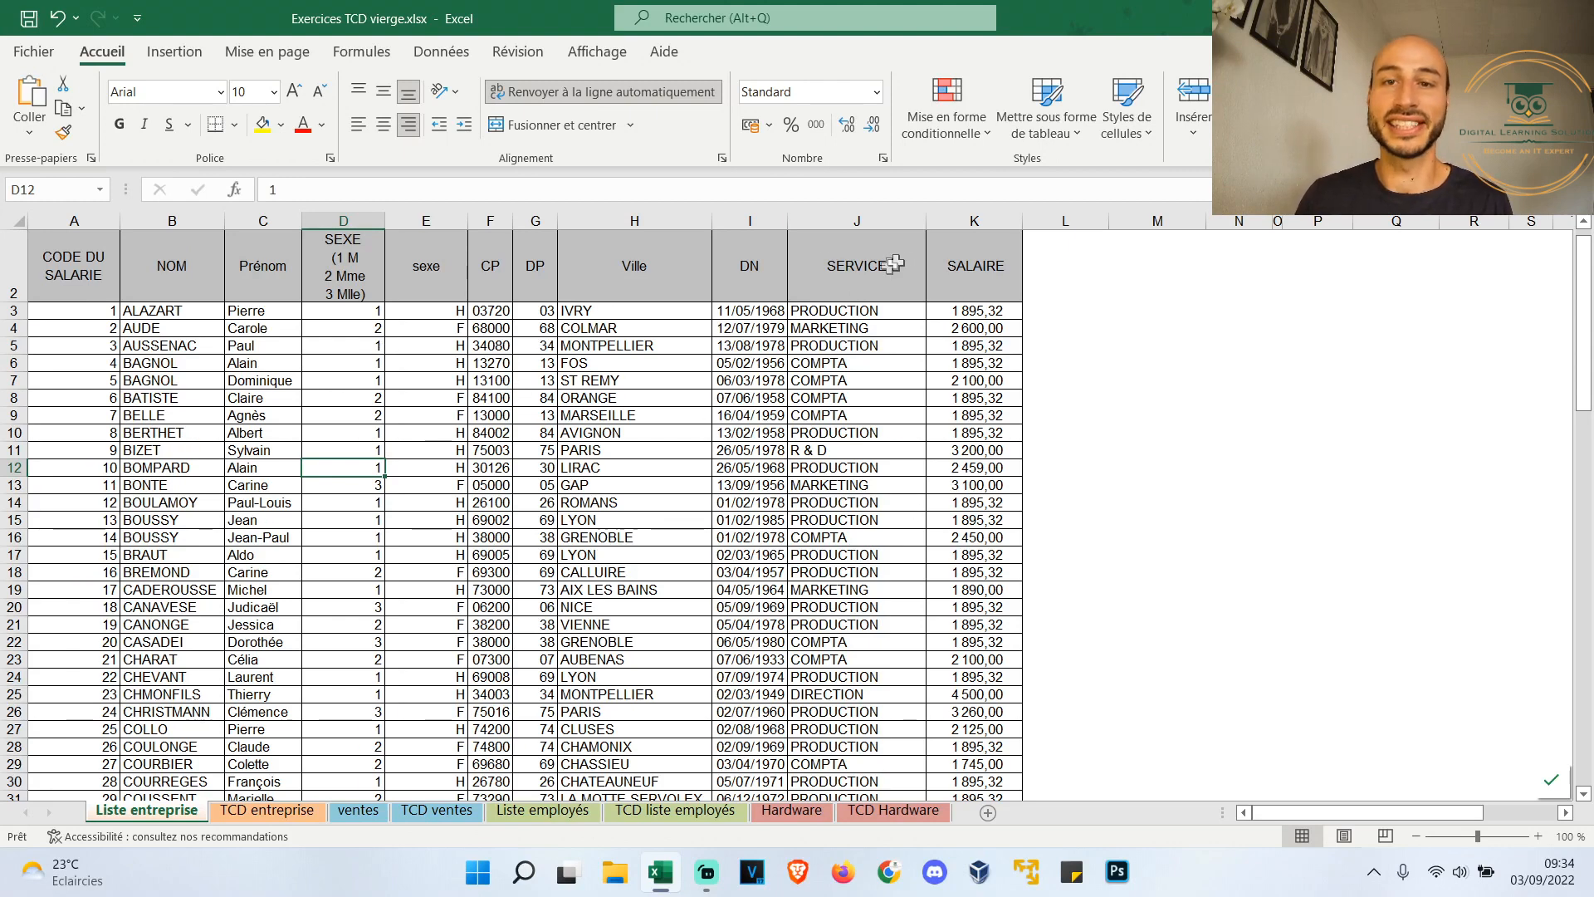
{"action": "key", "text": "ctrl+z"}
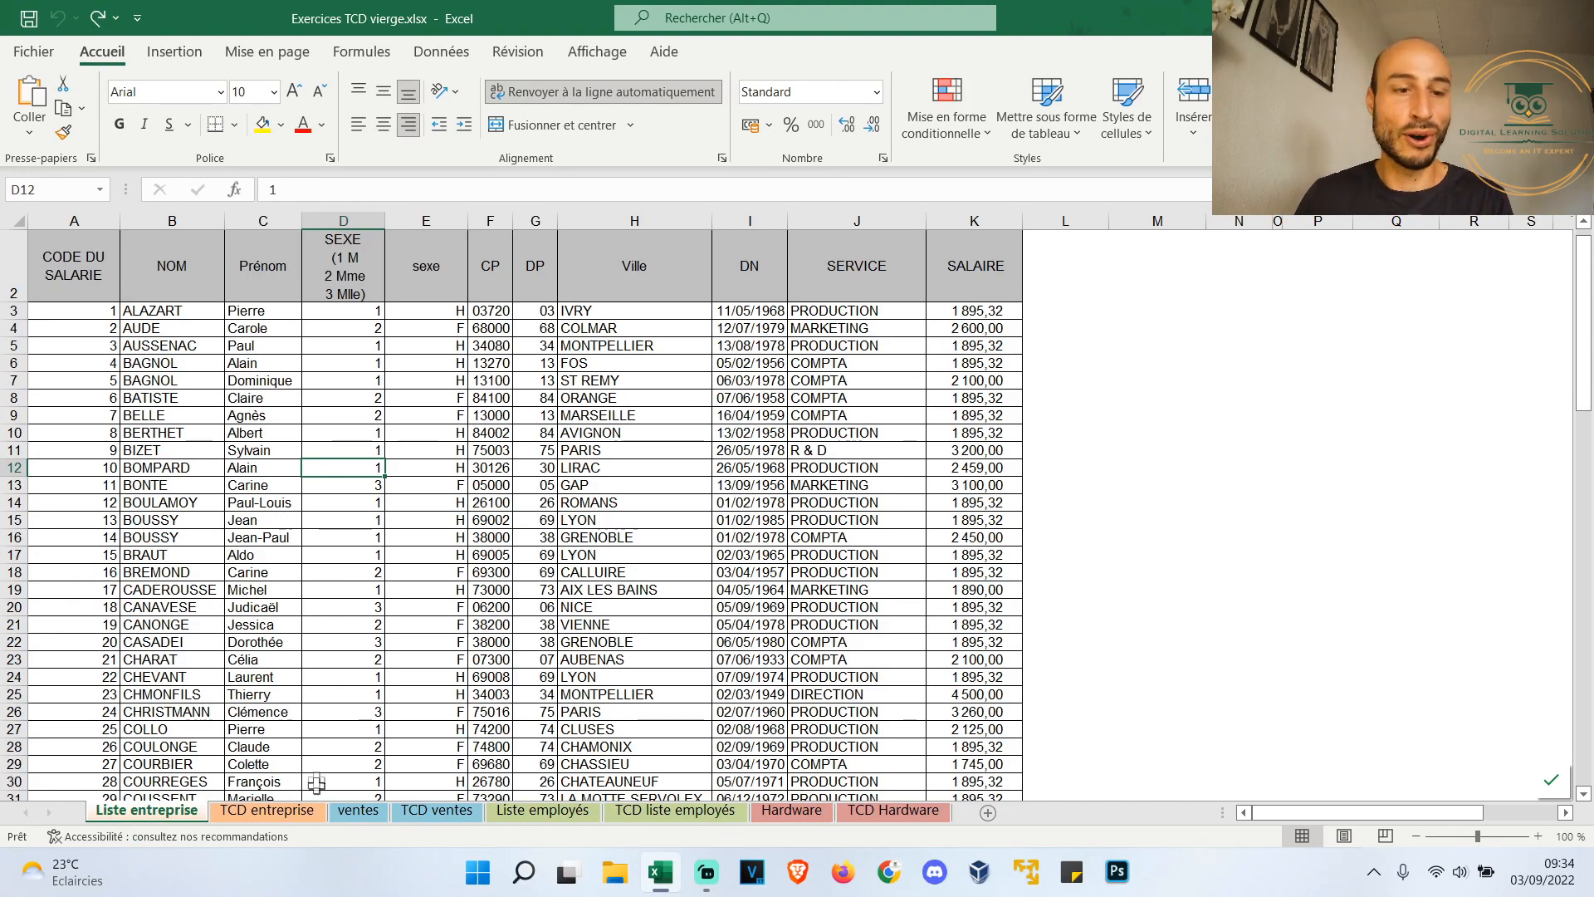
{"action": "left_click", "coordinate": [304, 813]}
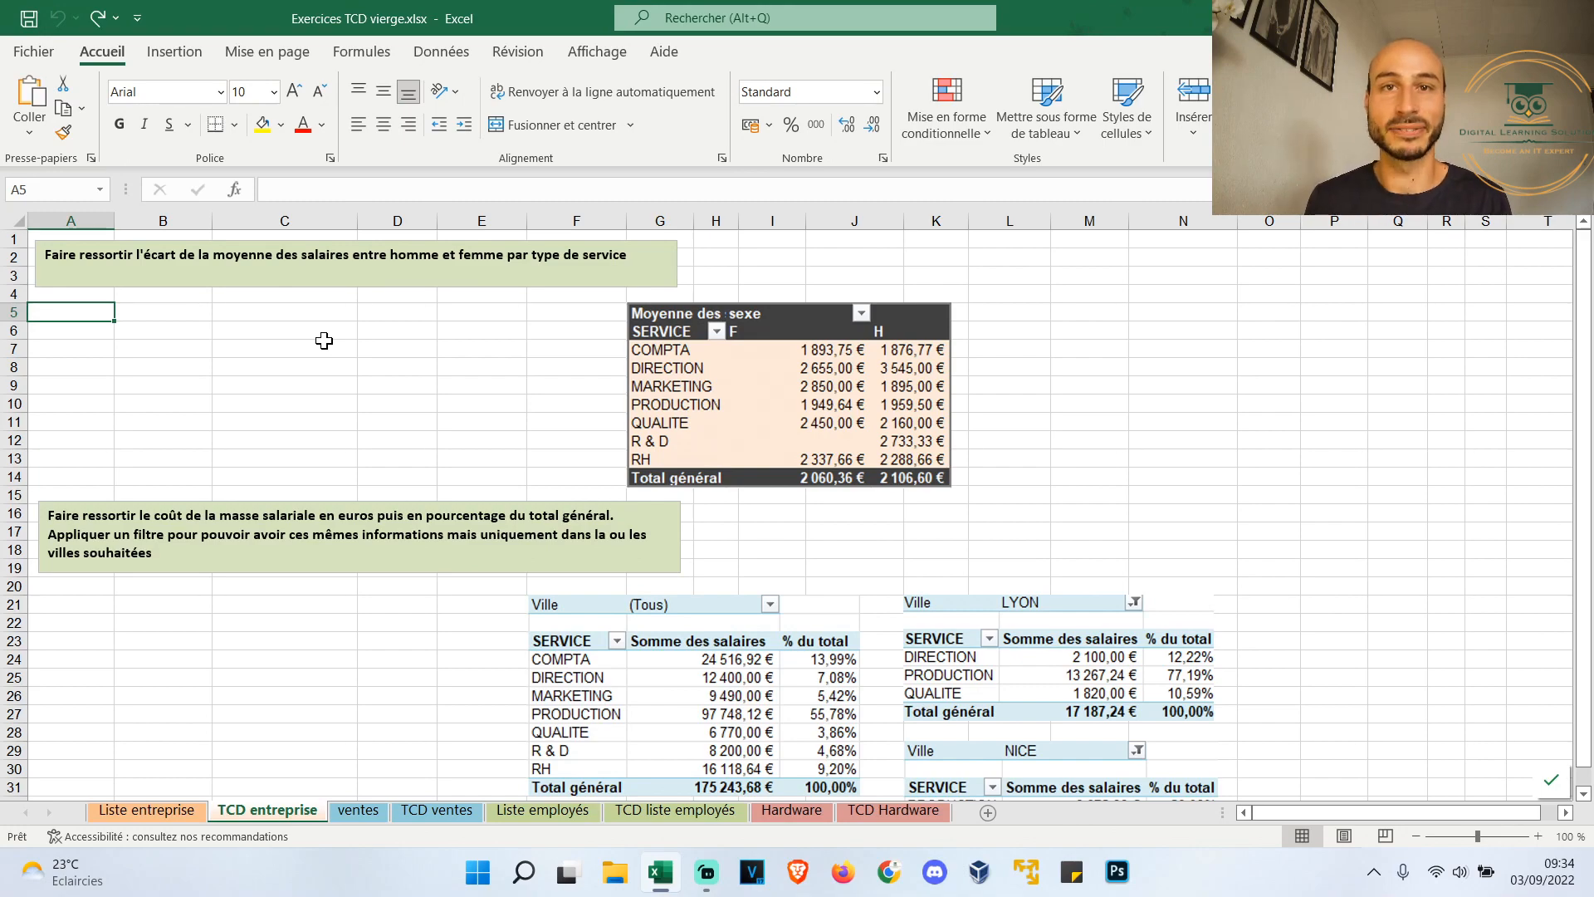
Create a pivot table from the whole data range A2:K86 of Liste entreprise, placed at cell A5 of the existing TCD entreprise sheet
{"action": "left_click", "coordinate": [176, 808]}
{"action": "left_click", "coordinate": [347, 399]}
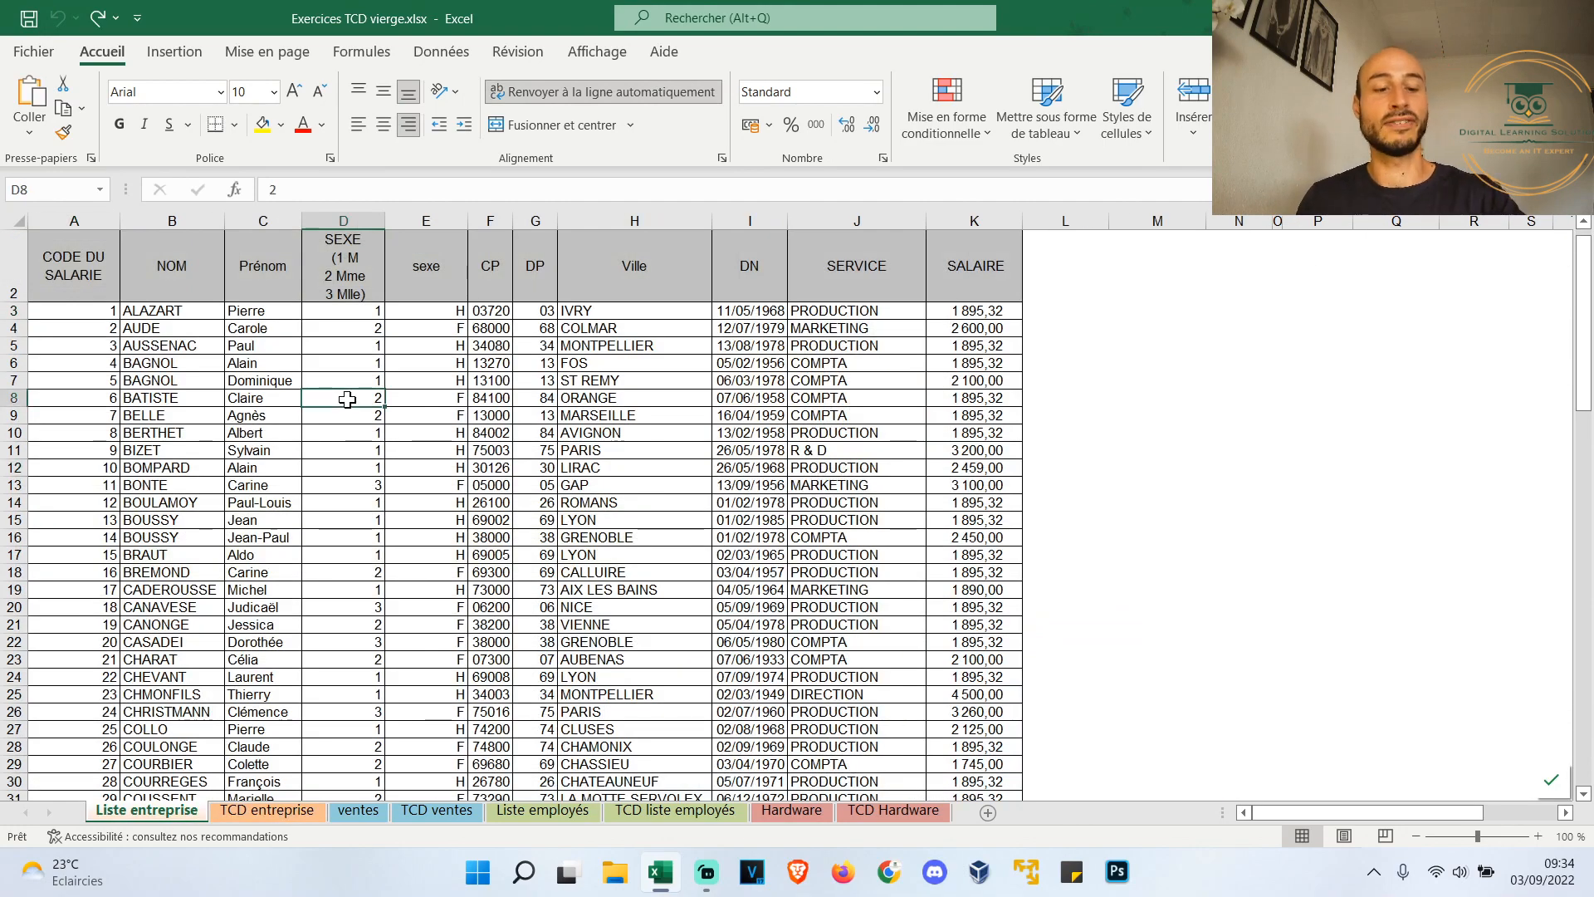
{"action": "key", "text": "ctrl+a"}
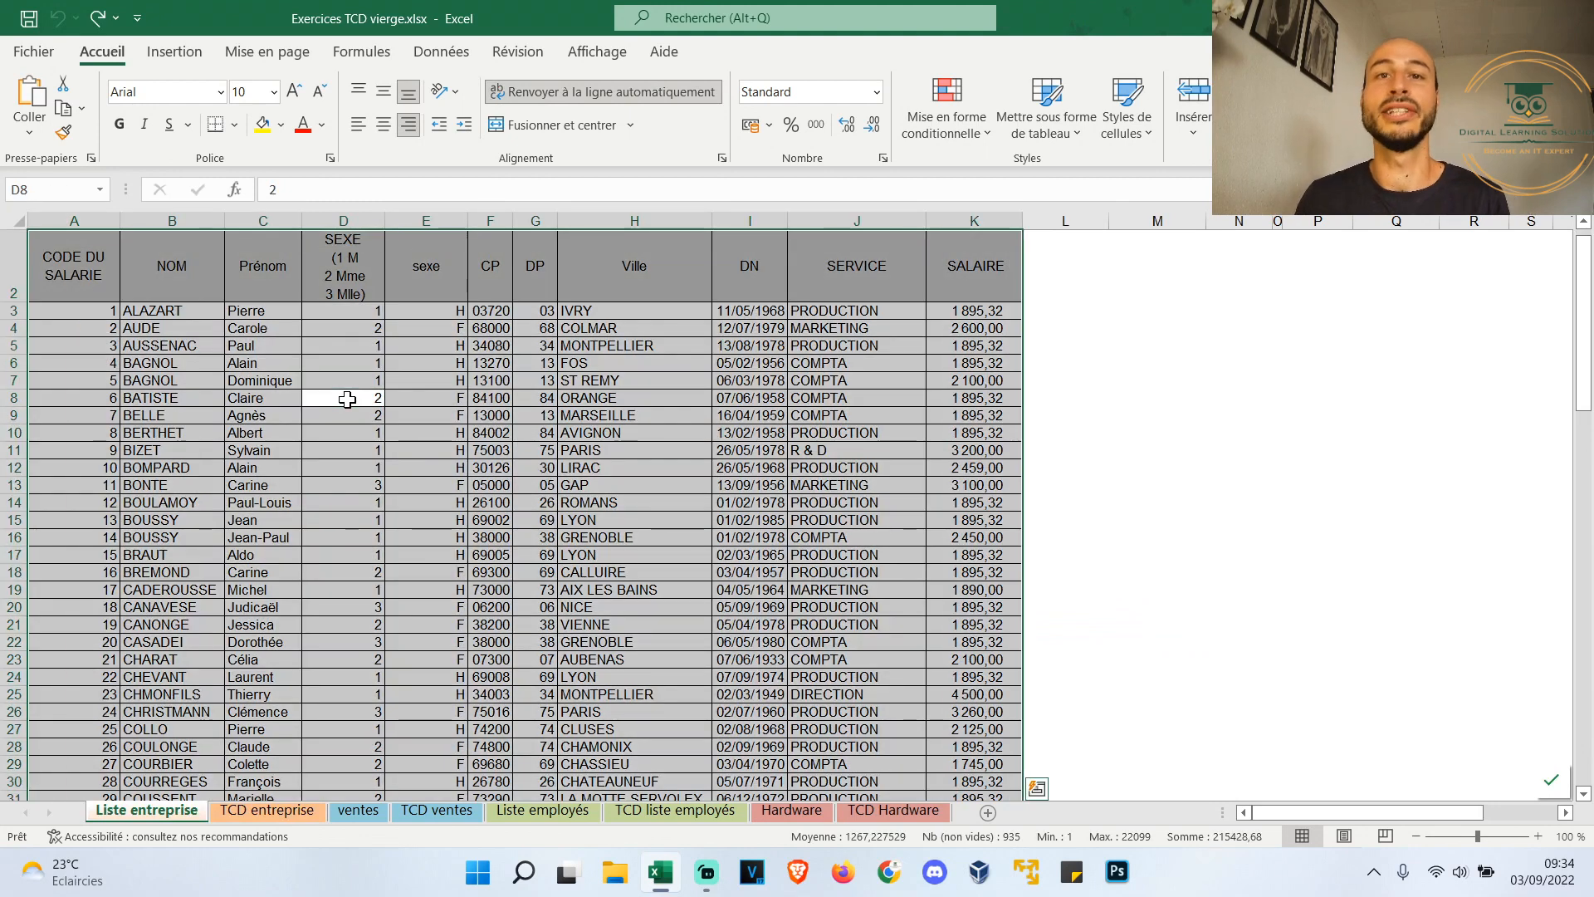
{"action": "left_click", "coordinate": [174, 51]}
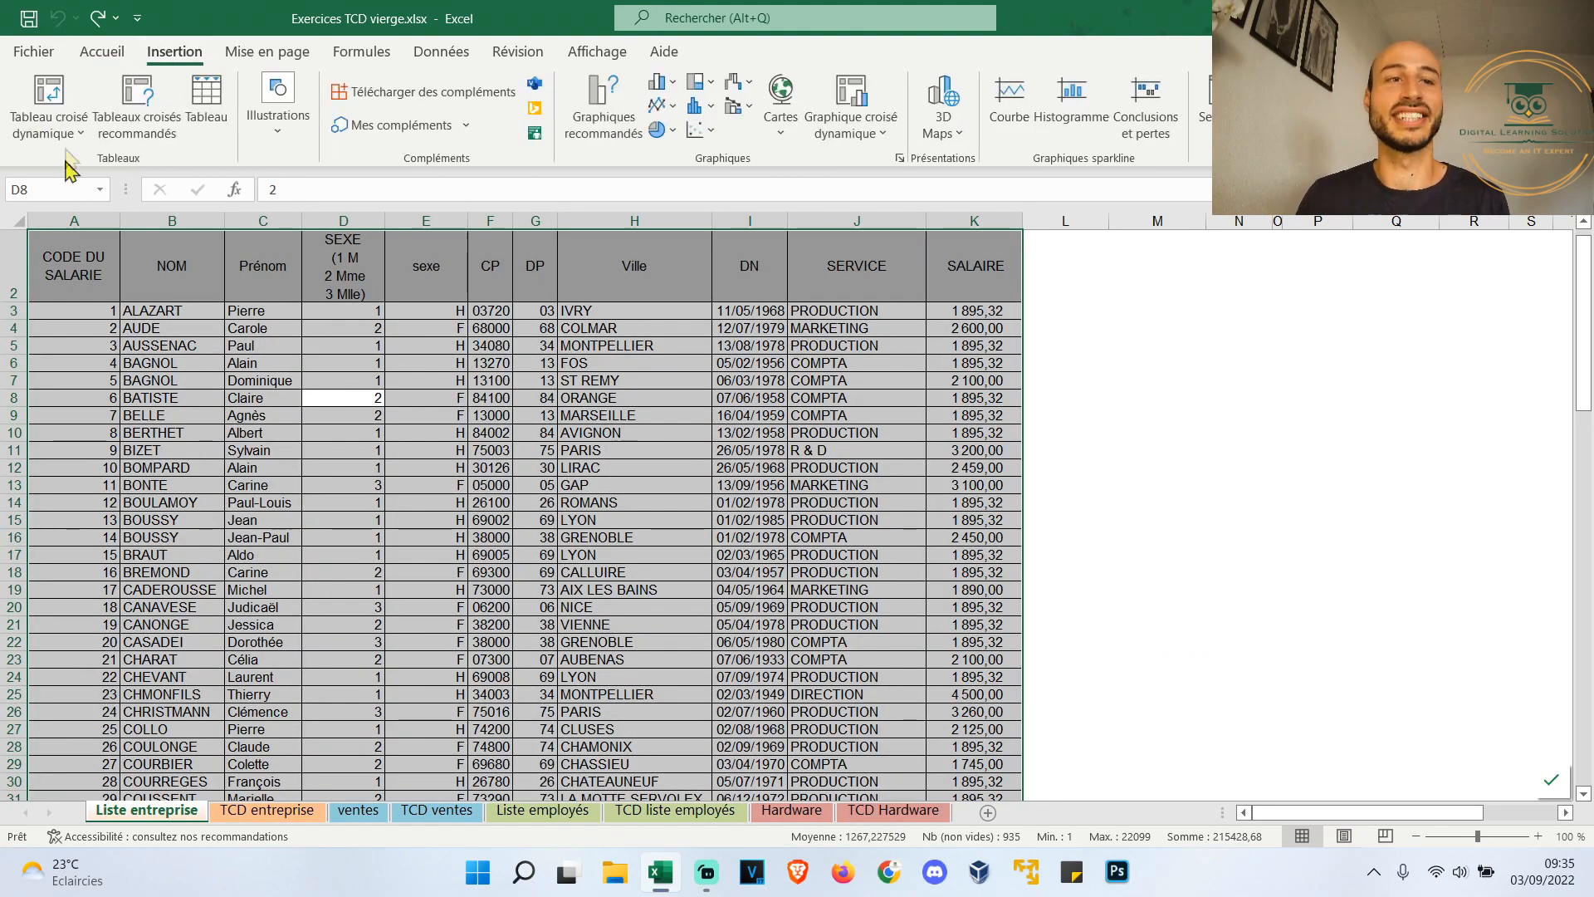
{"action": "left_click", "coordinate": [55, 91]}
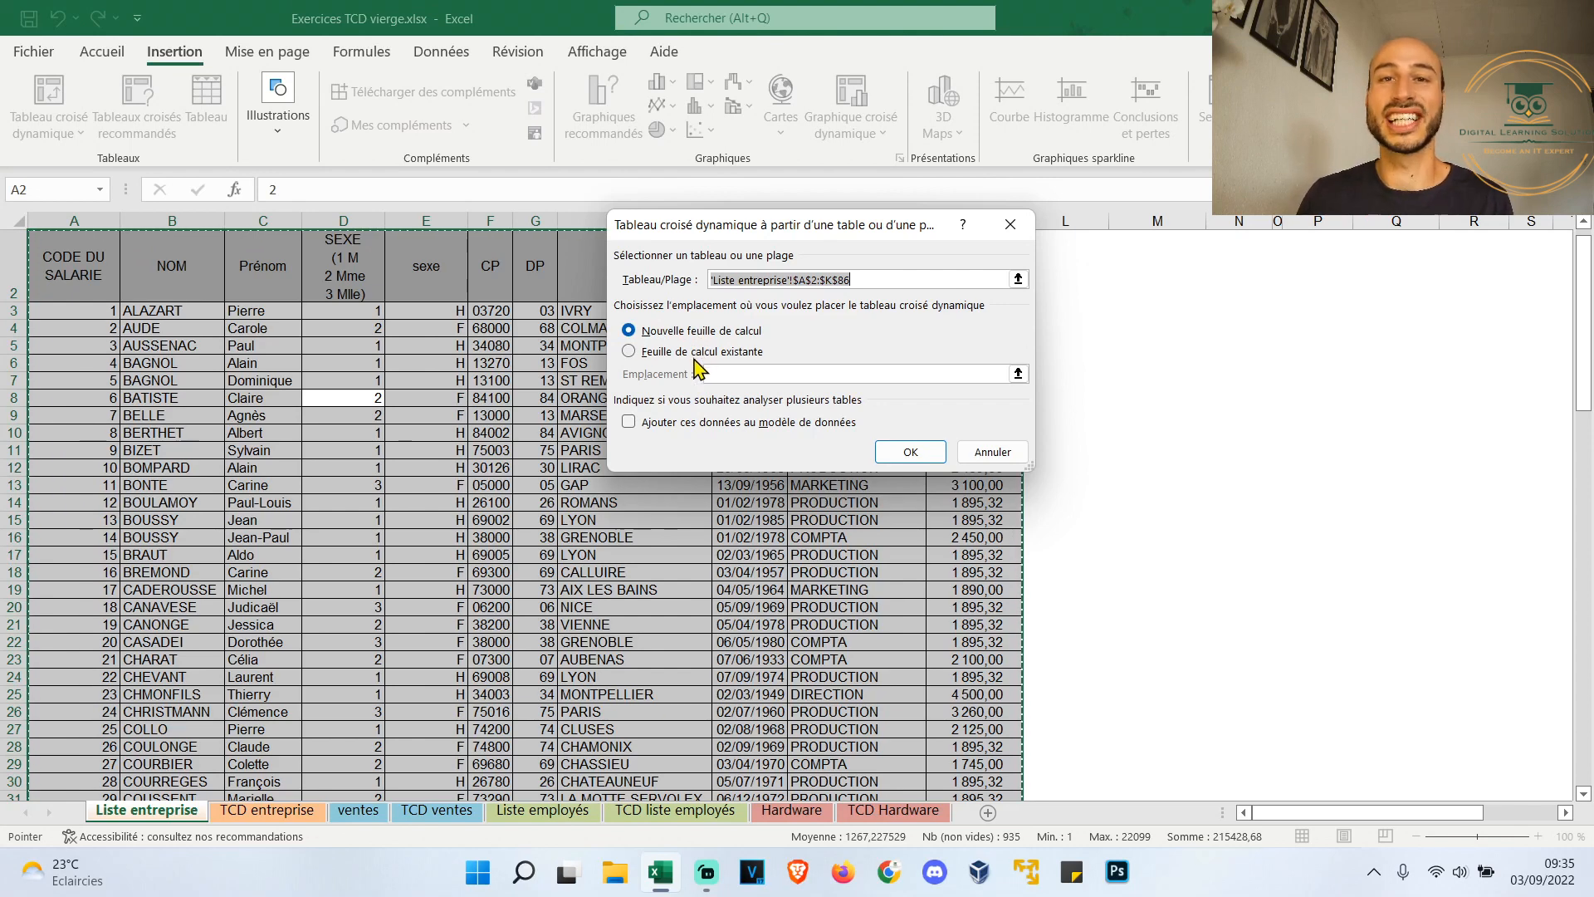
{"action": "left_click", "coordinate": [629, 352]}
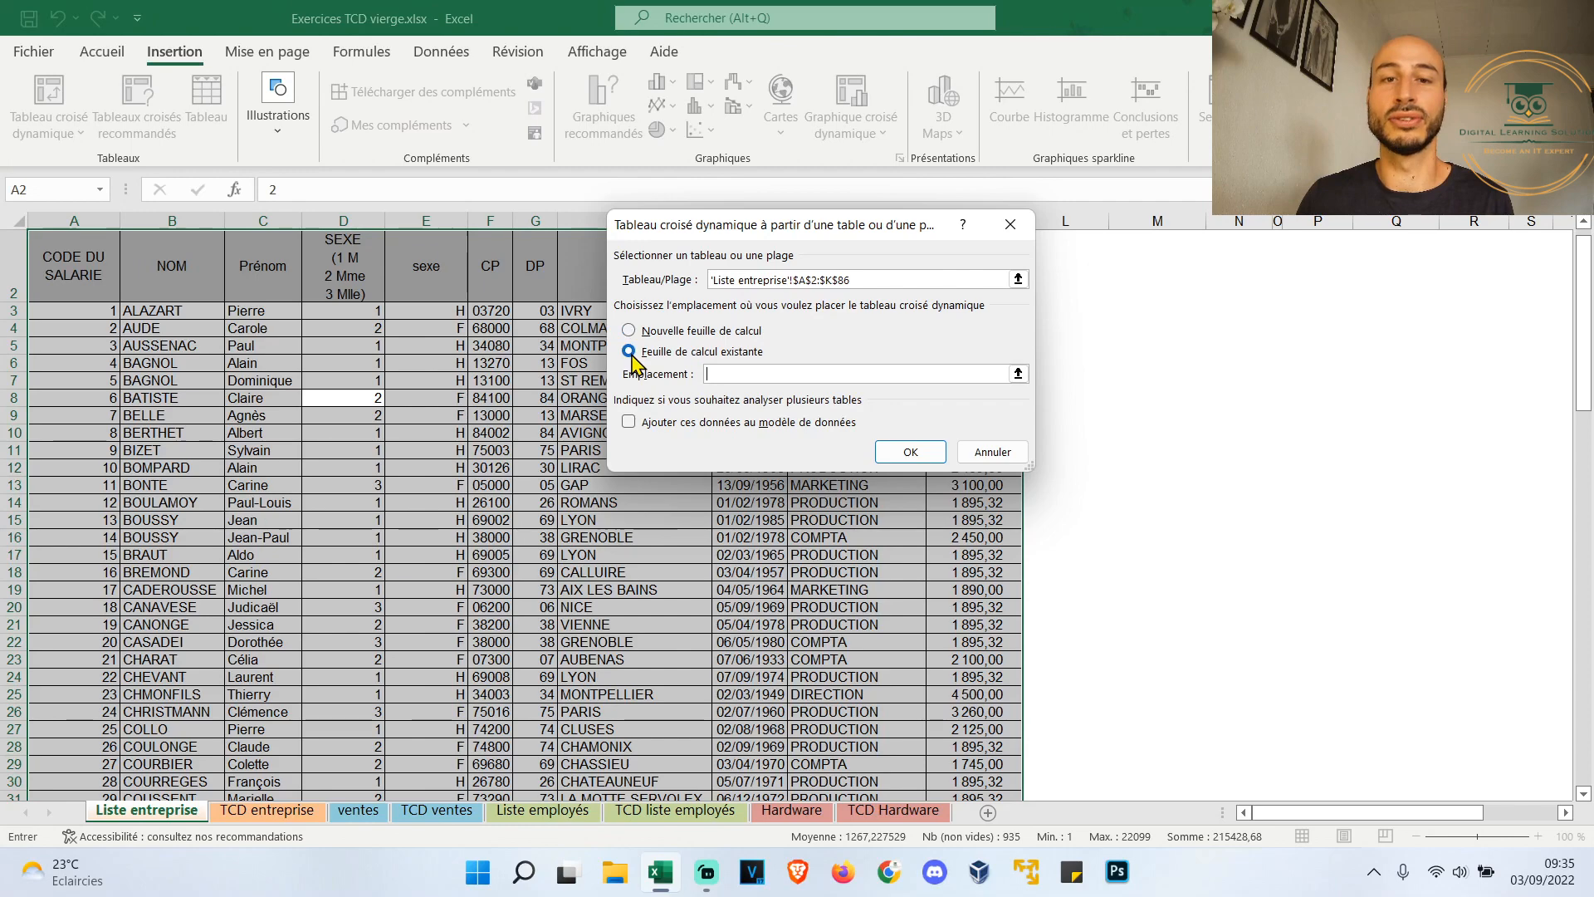
{"action": "left_click", "coordinate": [250, 811]}
{"action": "left_click", "coordinate": [95, 311]}
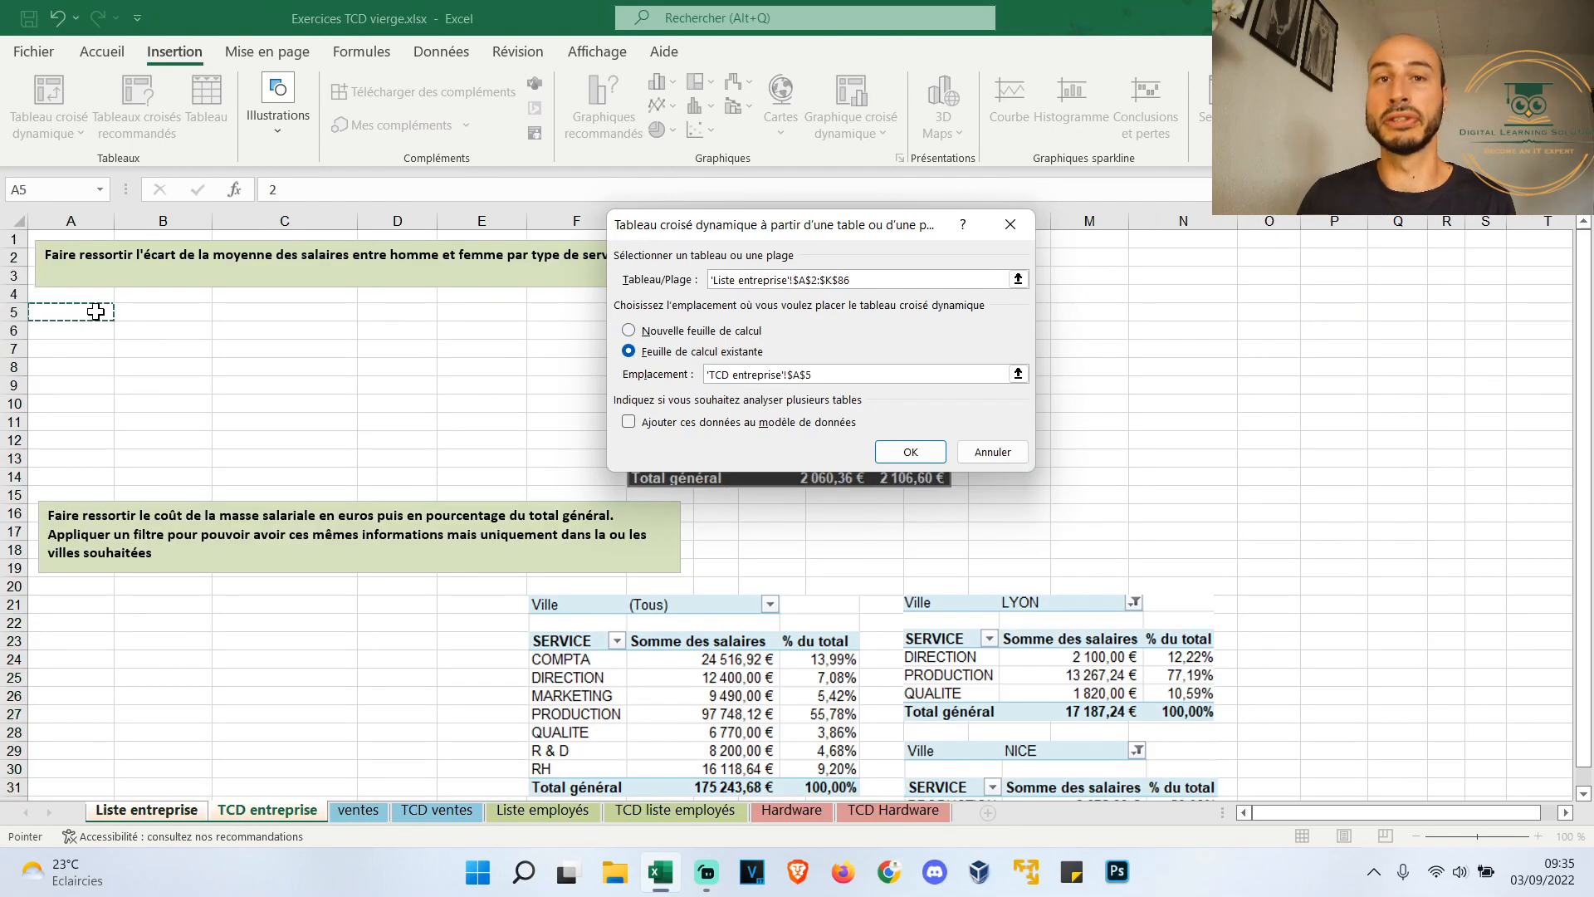
{"action": "left_click", "coordinate": [905, 455]}
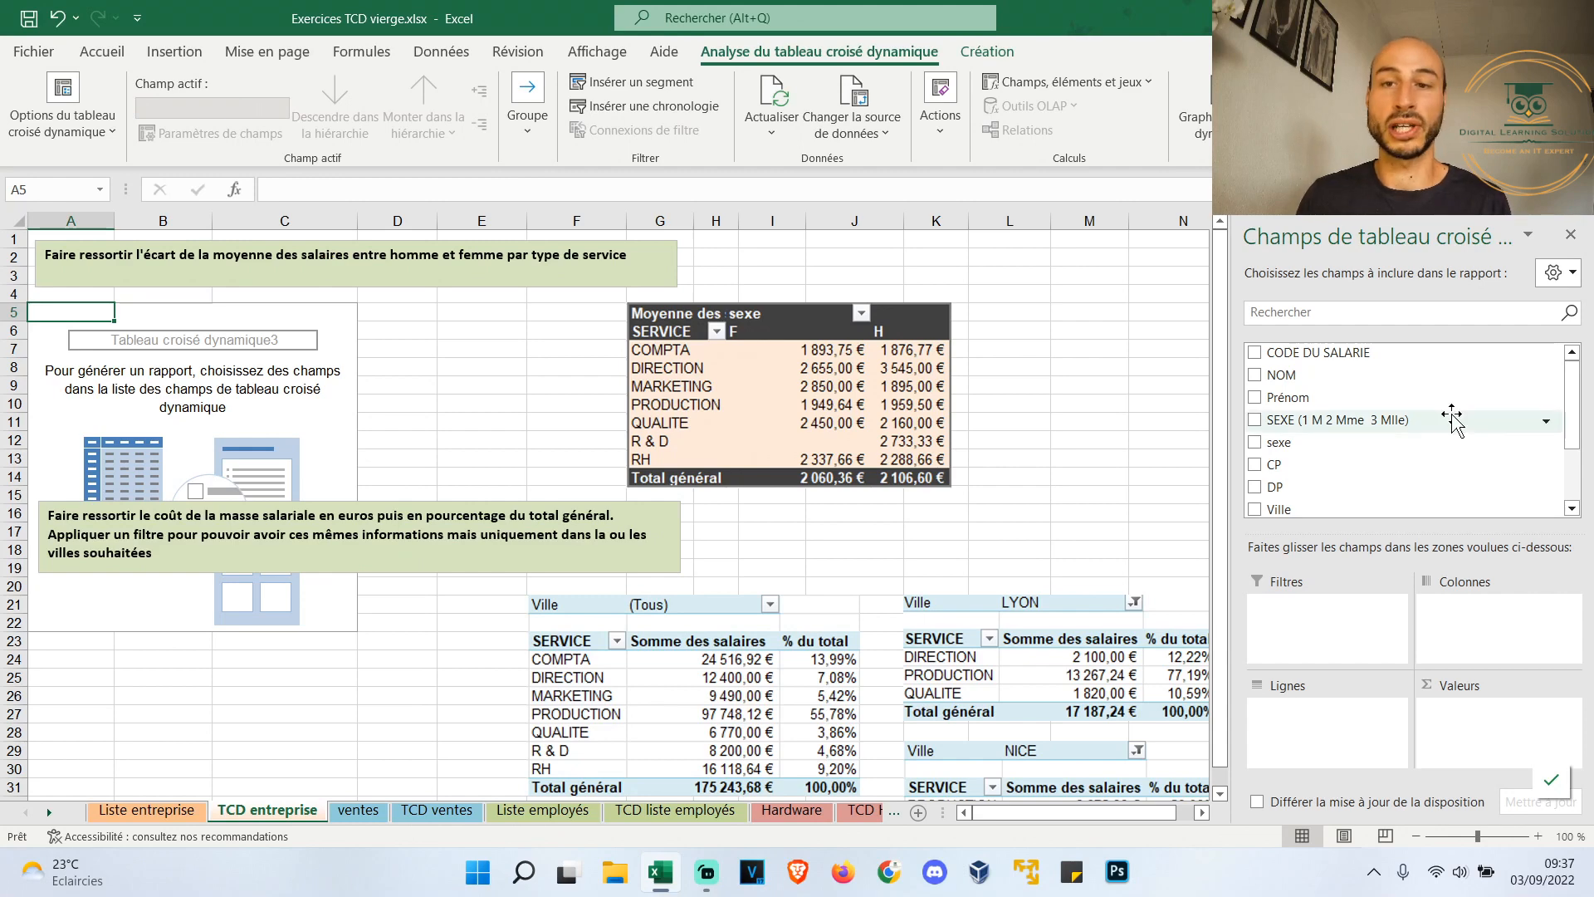
Build the pivot table with SALAIRE as values, SERVICE as rows and sexe as columns
{"action": "scroll", "coordinate": [1452, 419], "scroll_direction": "down", "scroll_amount": 3}
{"action": "left_click", "coordinate": [1255, 480]}
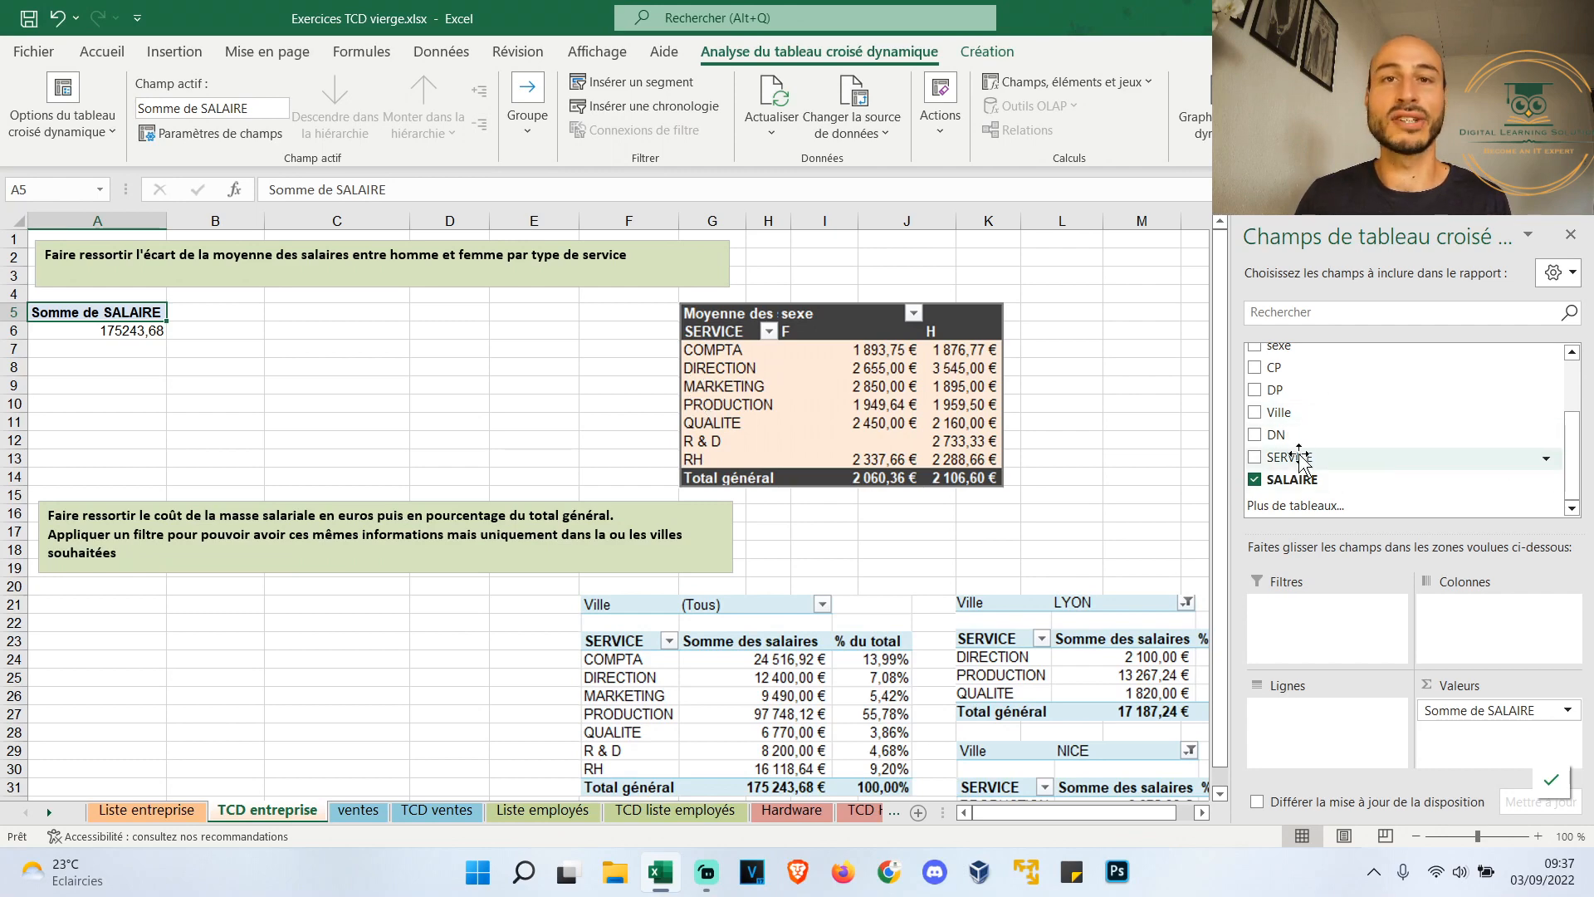
{"action": "left_click_drag", "start_coordinate": [1299, 459], "coordinate": [1318, 732]}
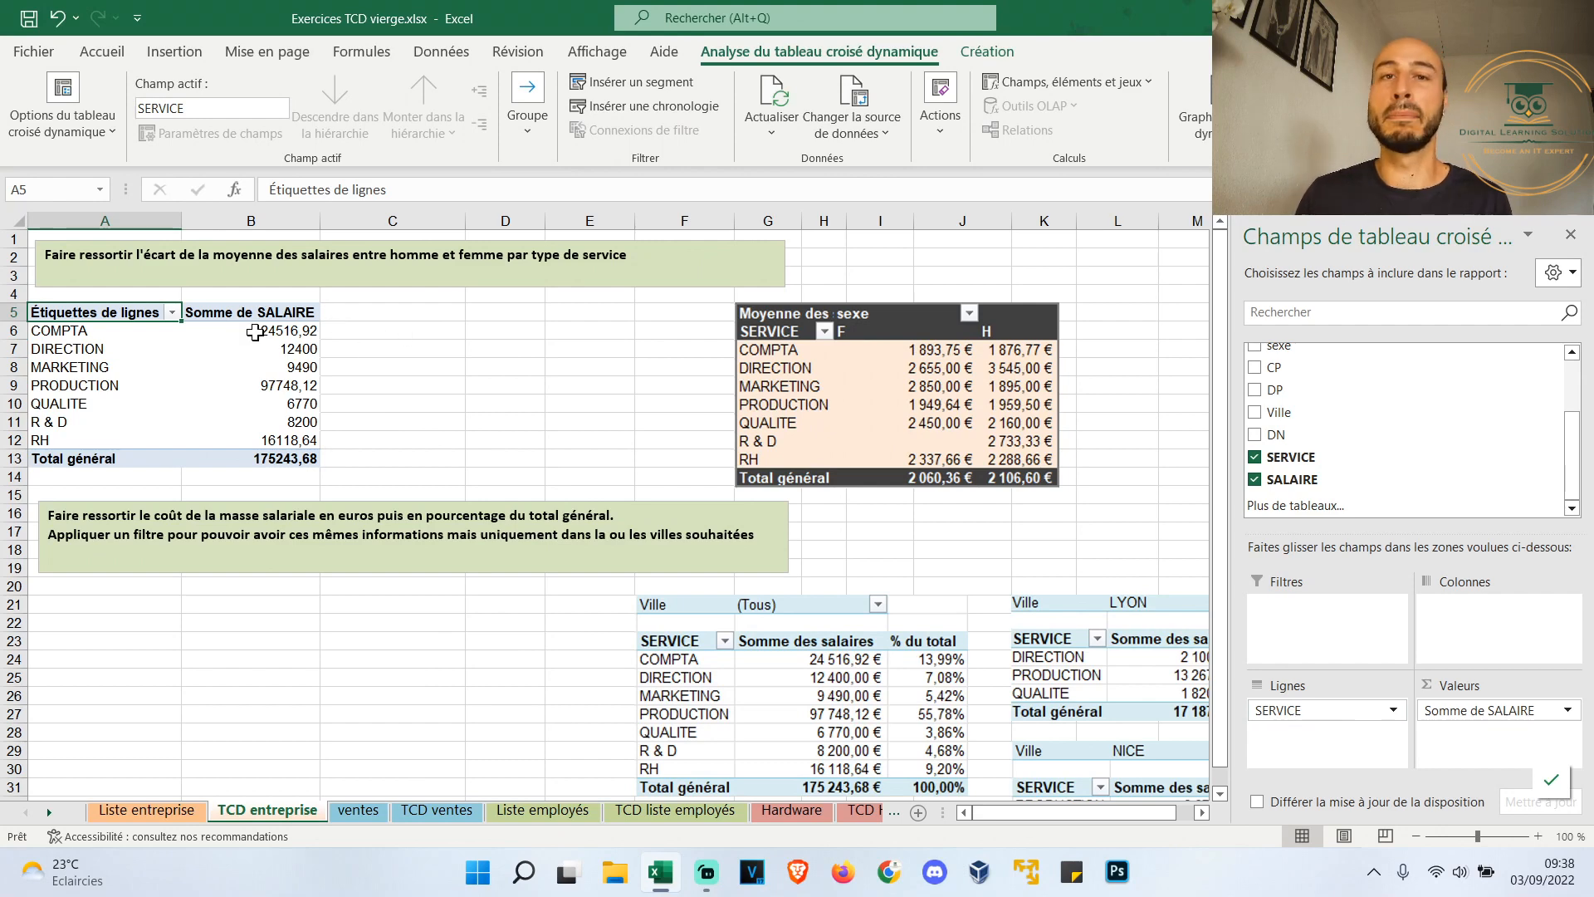
{"action": "mouse_move", "coordinate": [255, 333]}
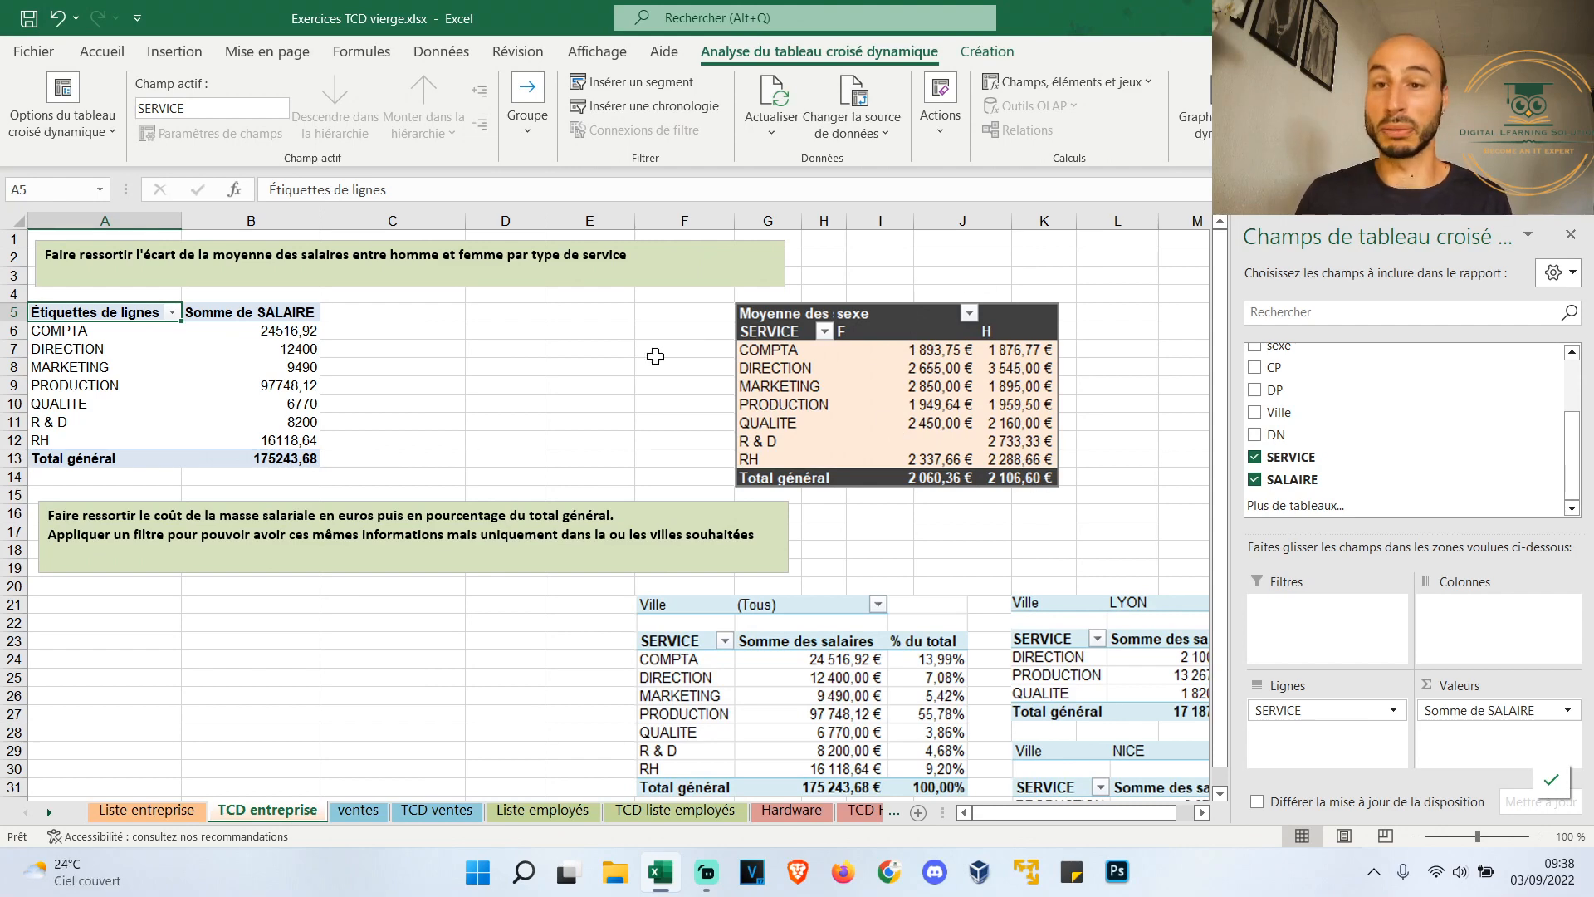
{"action": "scroll", "coordinate": [1295, 464], "scroll_direction": "up", "scroll_amount": 1}
{"action": "left_click_drag", "start_coordinate": [1326, 396], "coordinate": [1457, 610]}
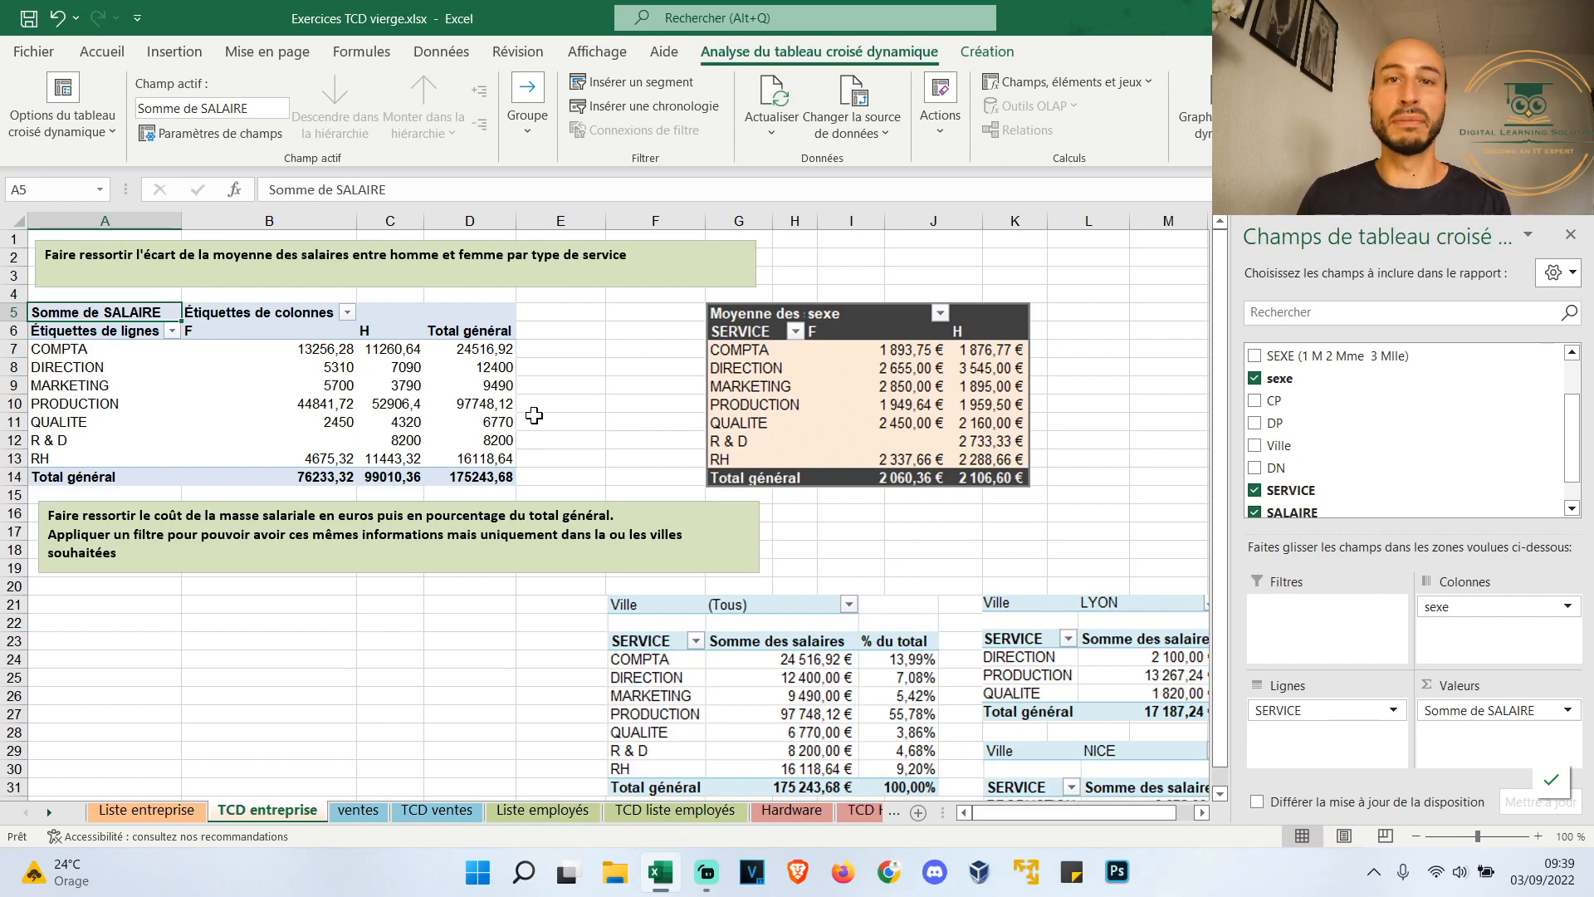
Summarize the SALAIRE value field by Moyenne and give it the custom name "Moyenne des salaires"
{"action": "left_click", "coordinate": [304, 352]}
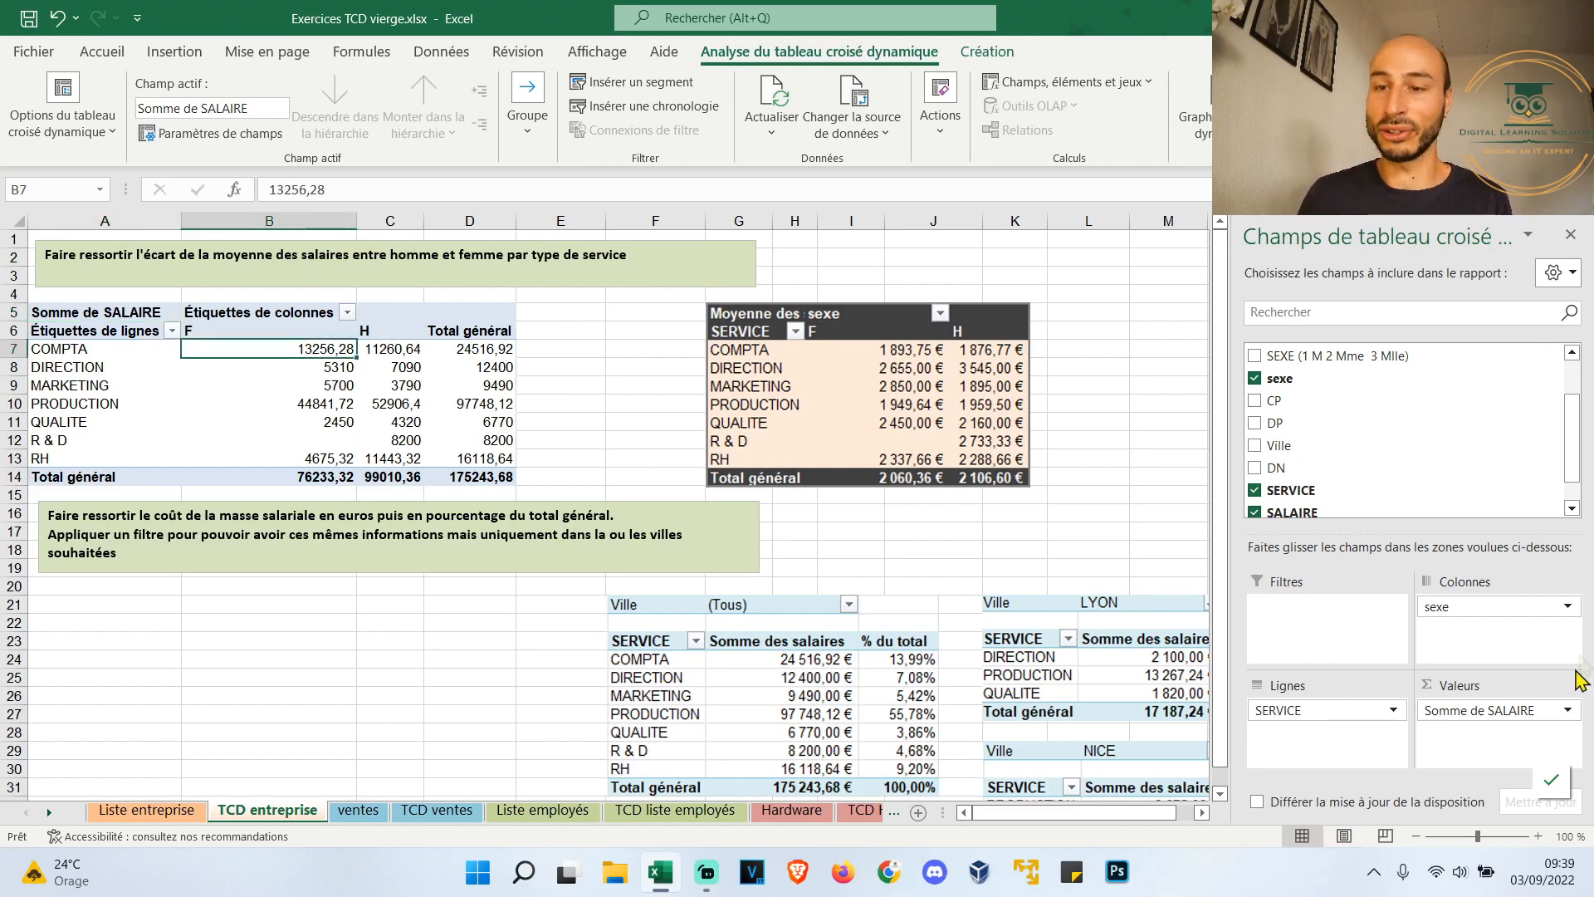
{"action": "left_click", "coordinate": [1566, 712]}
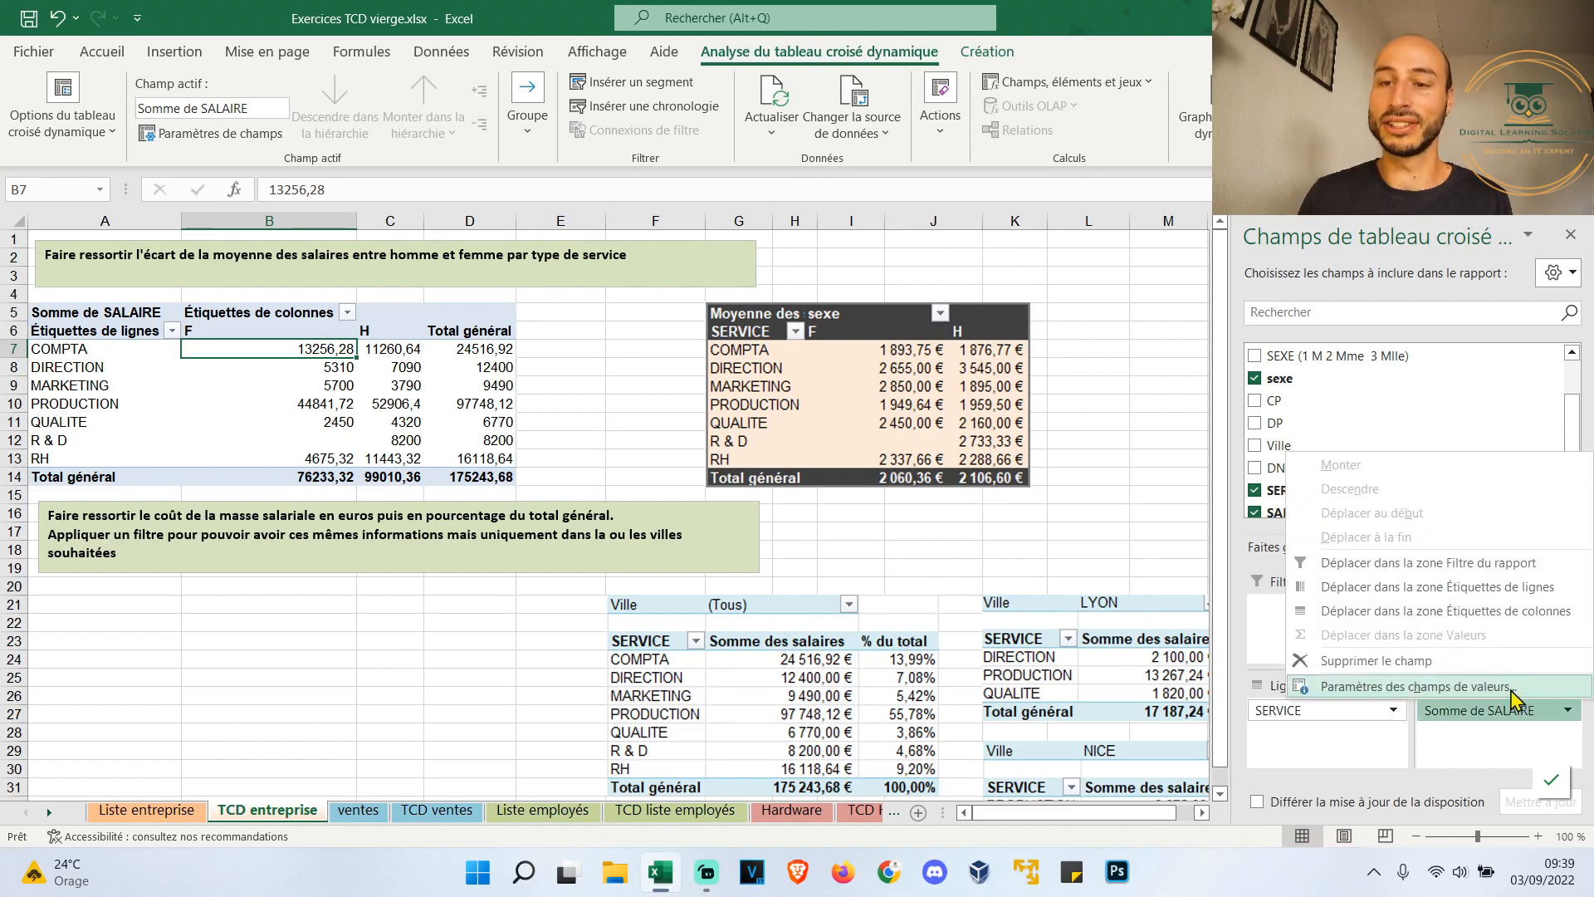
{"action": "left_click", "coordinate": [1510, 687]}
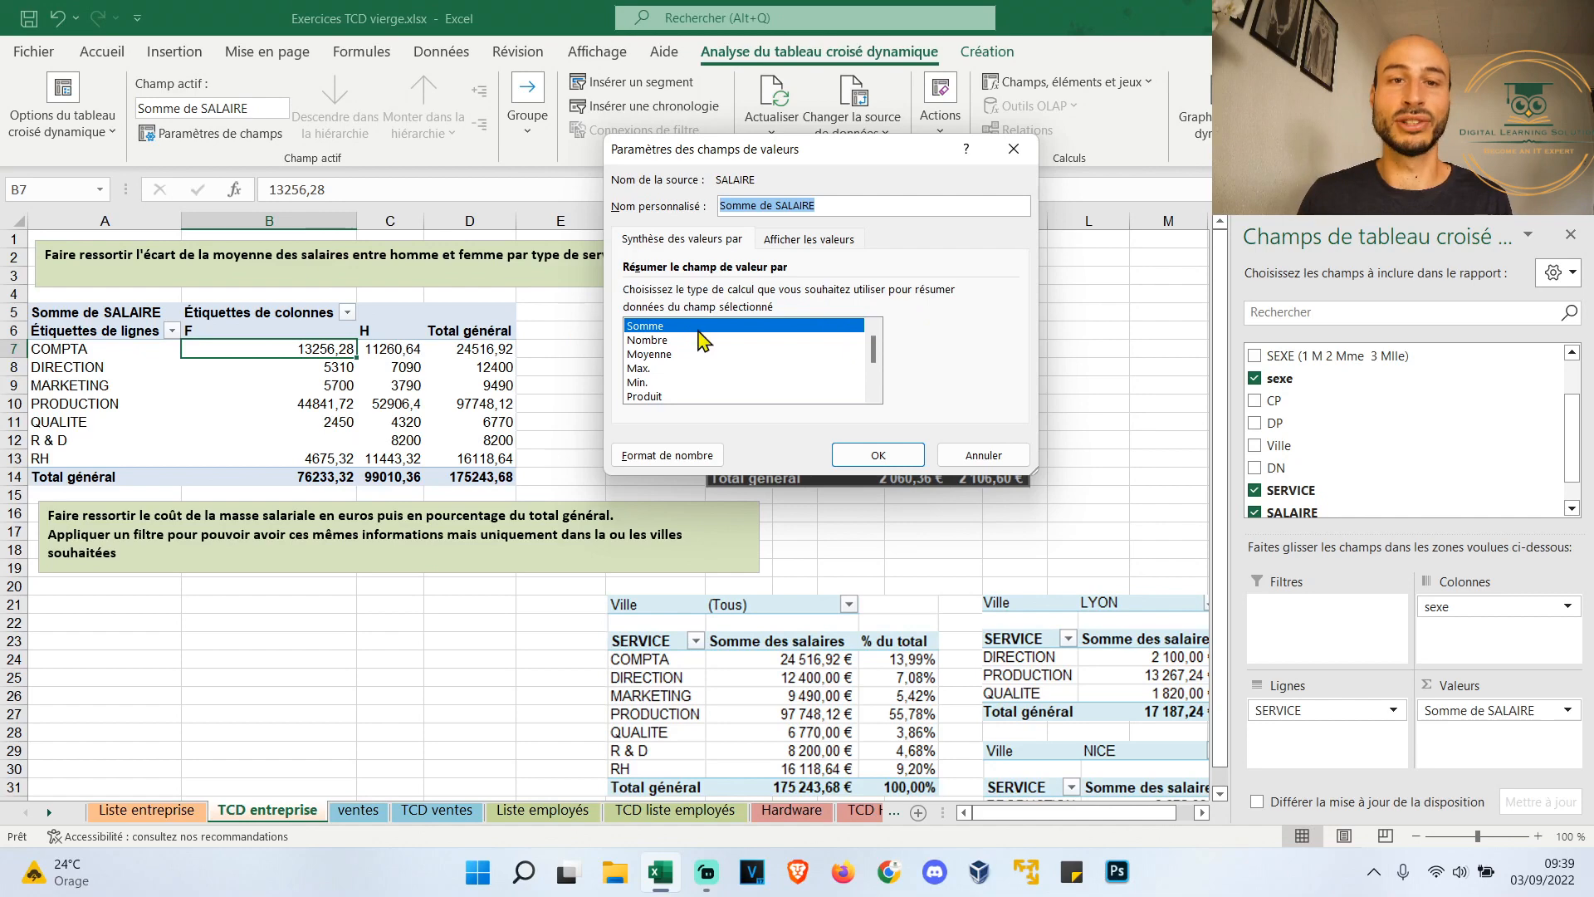
{"action": "left_click", "coordinate": [669, 355]}
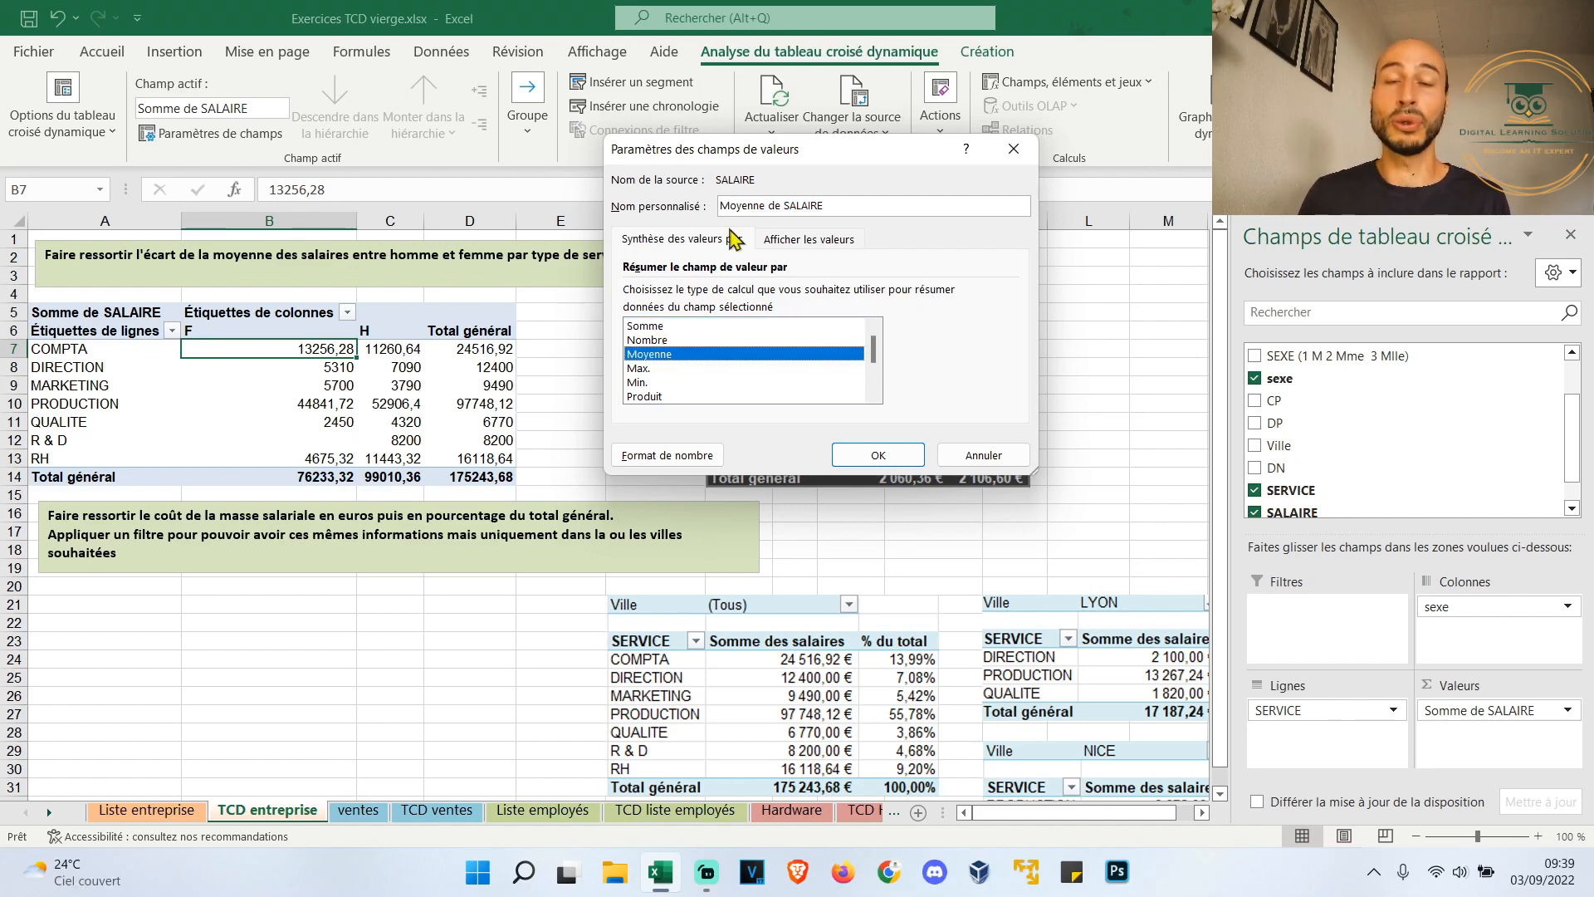
{"action": "left_click", "coordinate": [782, 206]}
{"action": "type", "text": "s"}
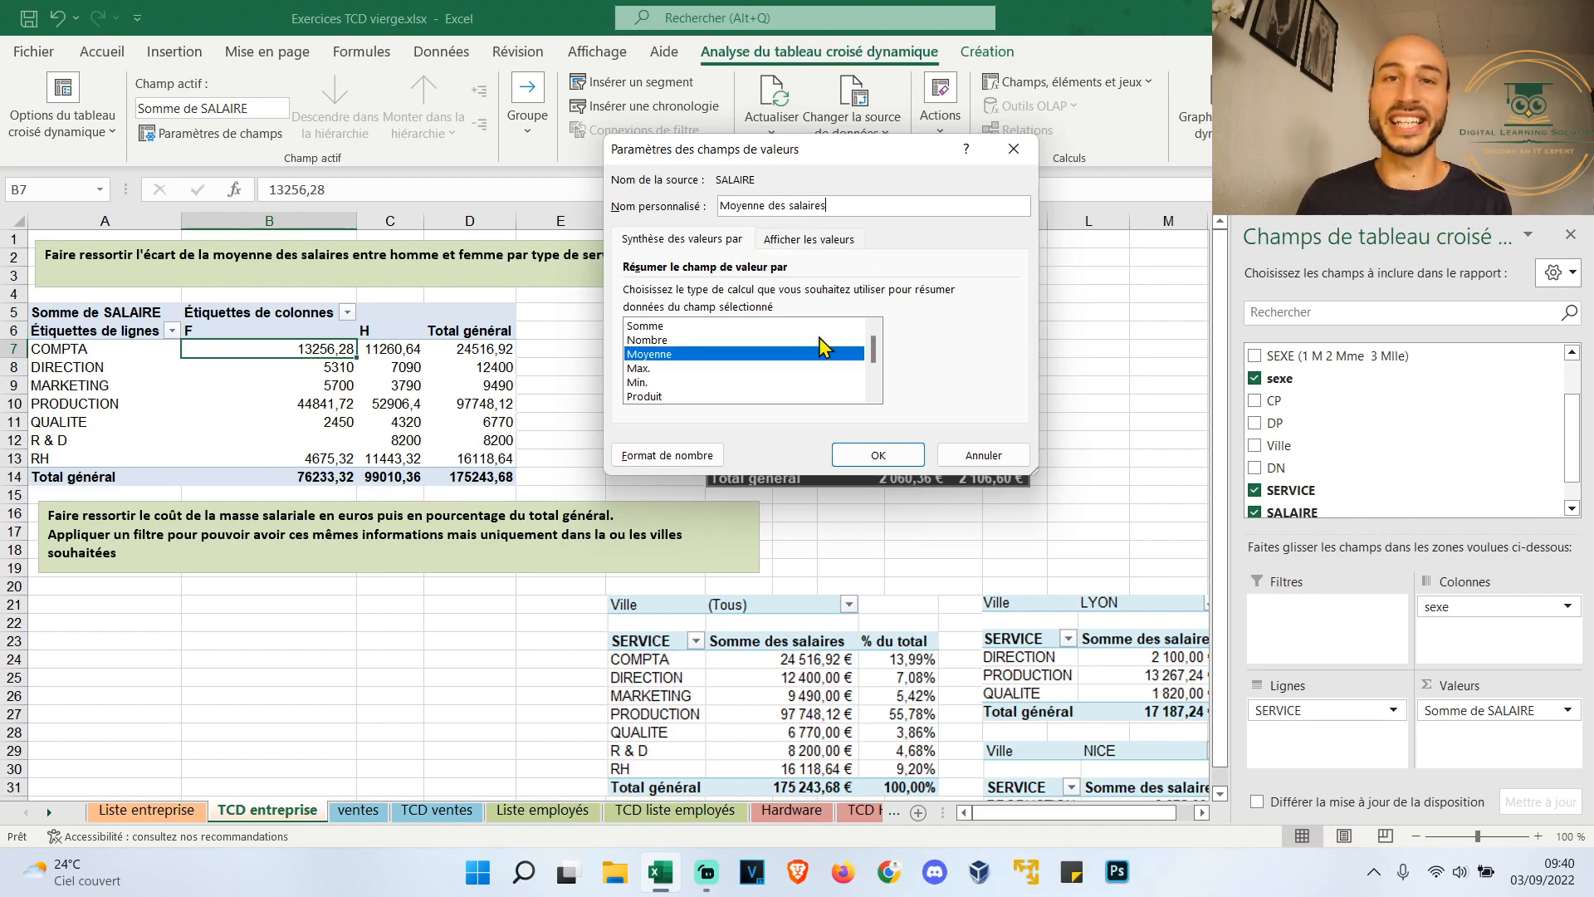
Format the salary value field as Monétaire with 2 decimals and the € symbol, and apply the field settings
{"action": "left_click", "coordinate": [696, 458]}
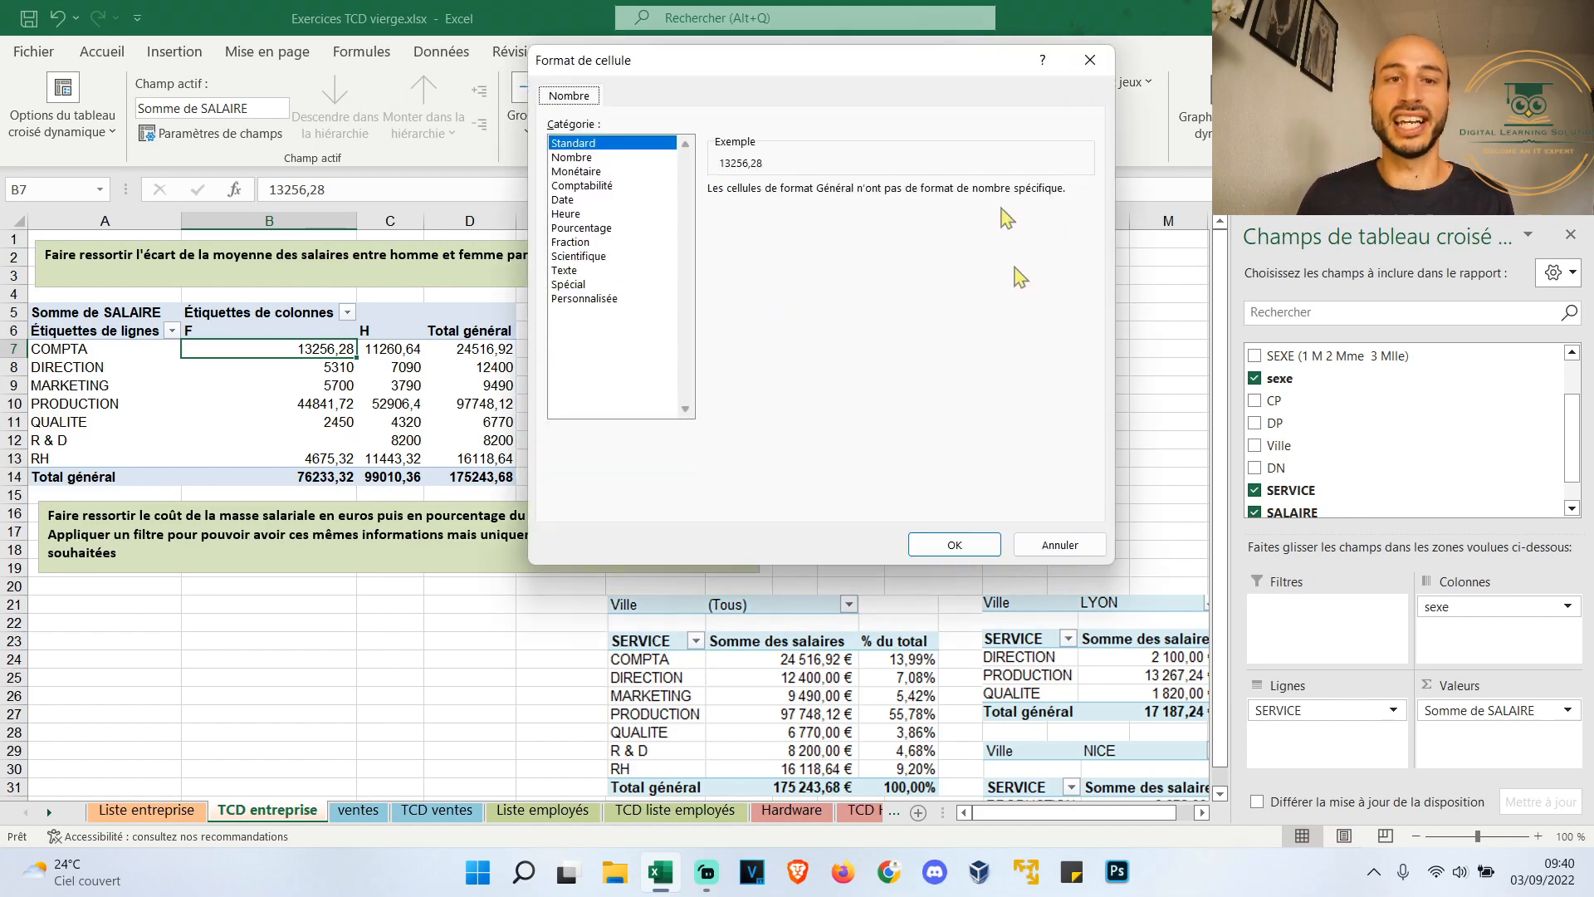
{"action": "left_click", "coordinate": [596, 172]}
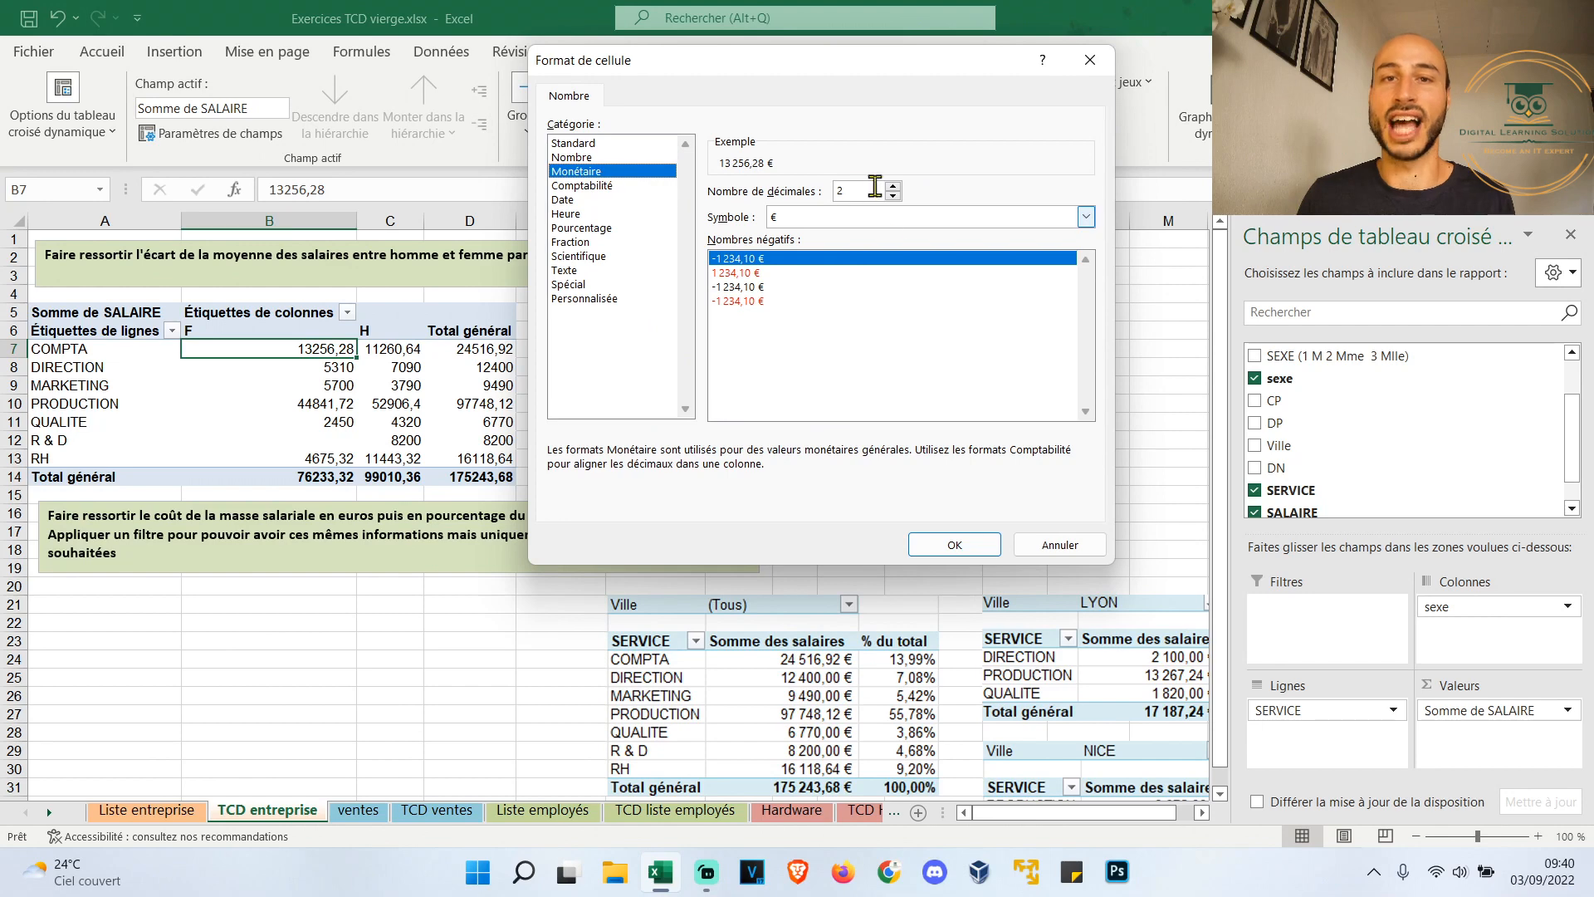
{"action": "left_click", "coordinate": [949, 545]}
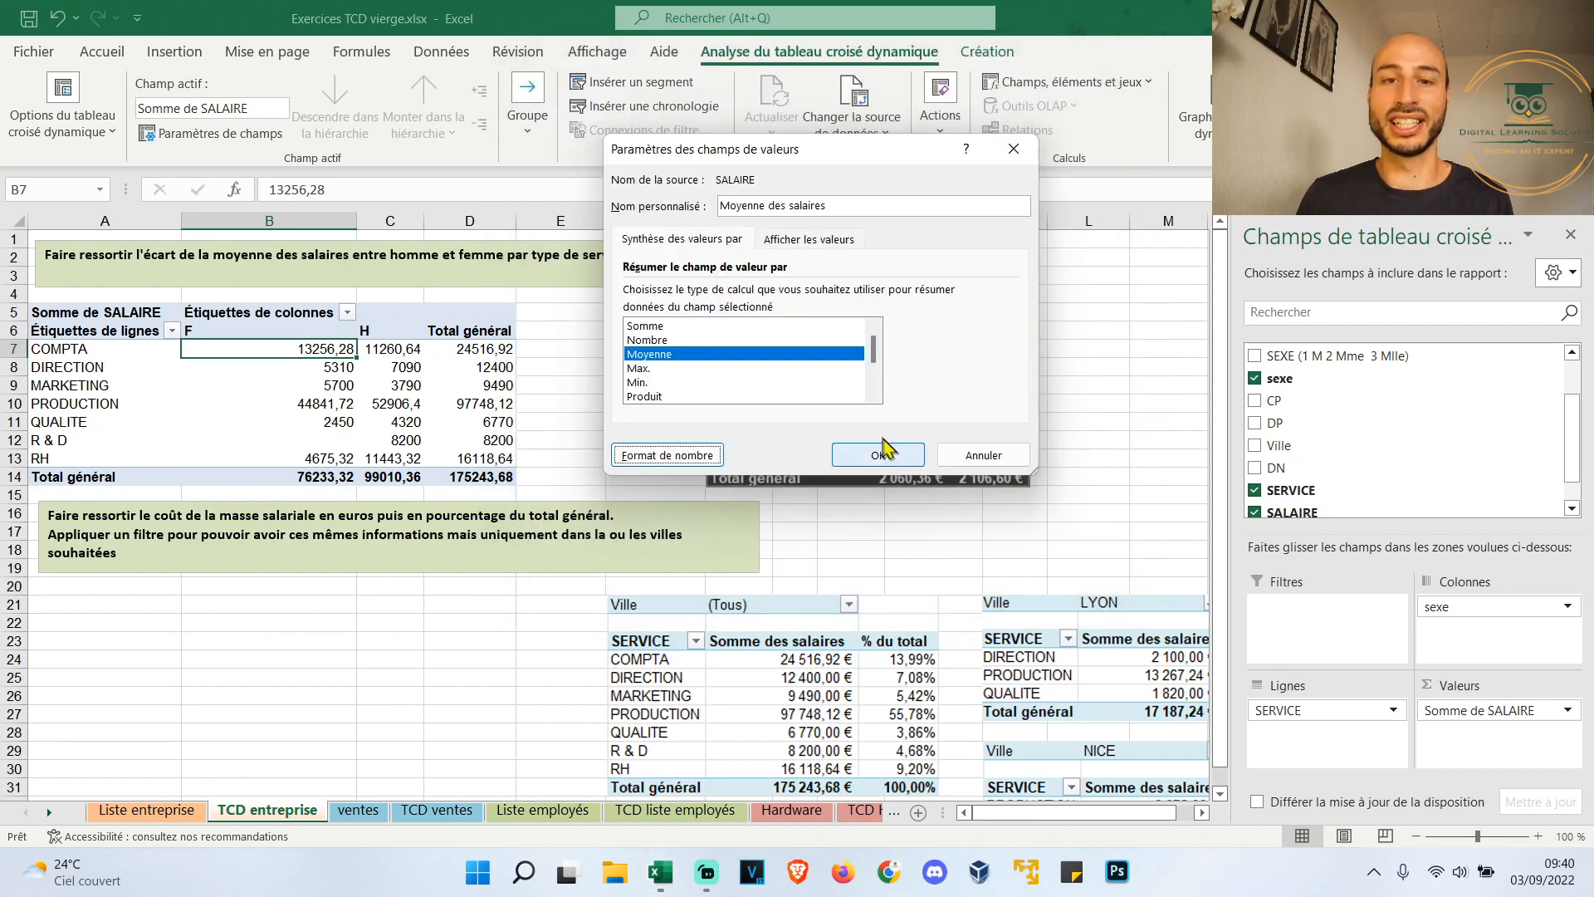
{"action": "left_click", "coordinate": [879, 455]}
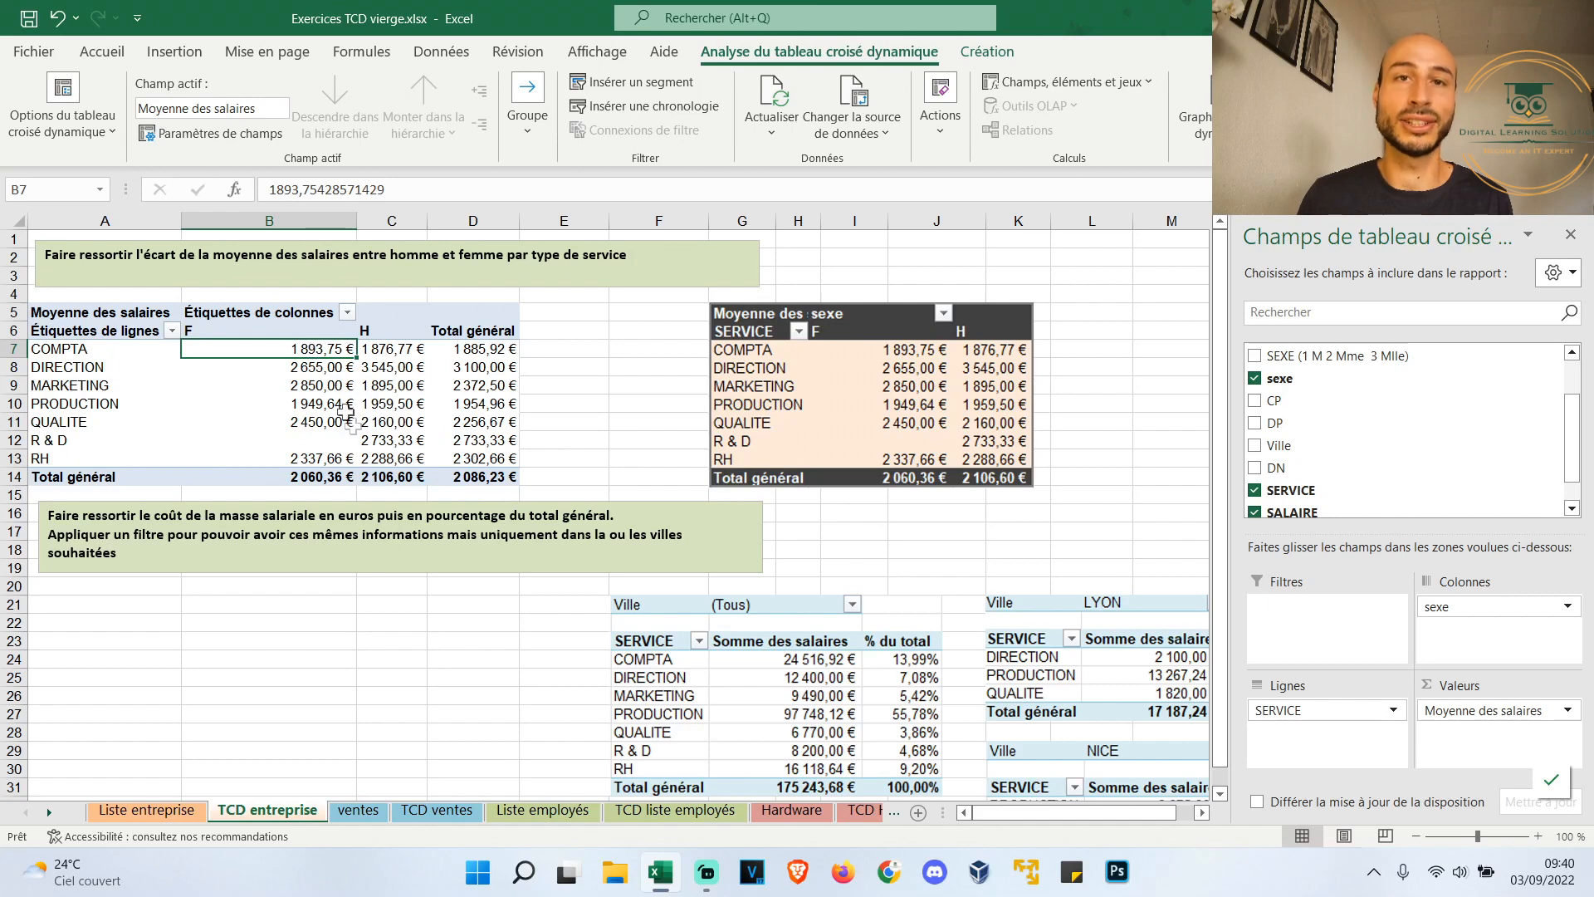
Change the salary values' summary from within the pivot table to Somme and back to Moyenne
{"action": "mouse_move", "coordinate": [345, 393]}
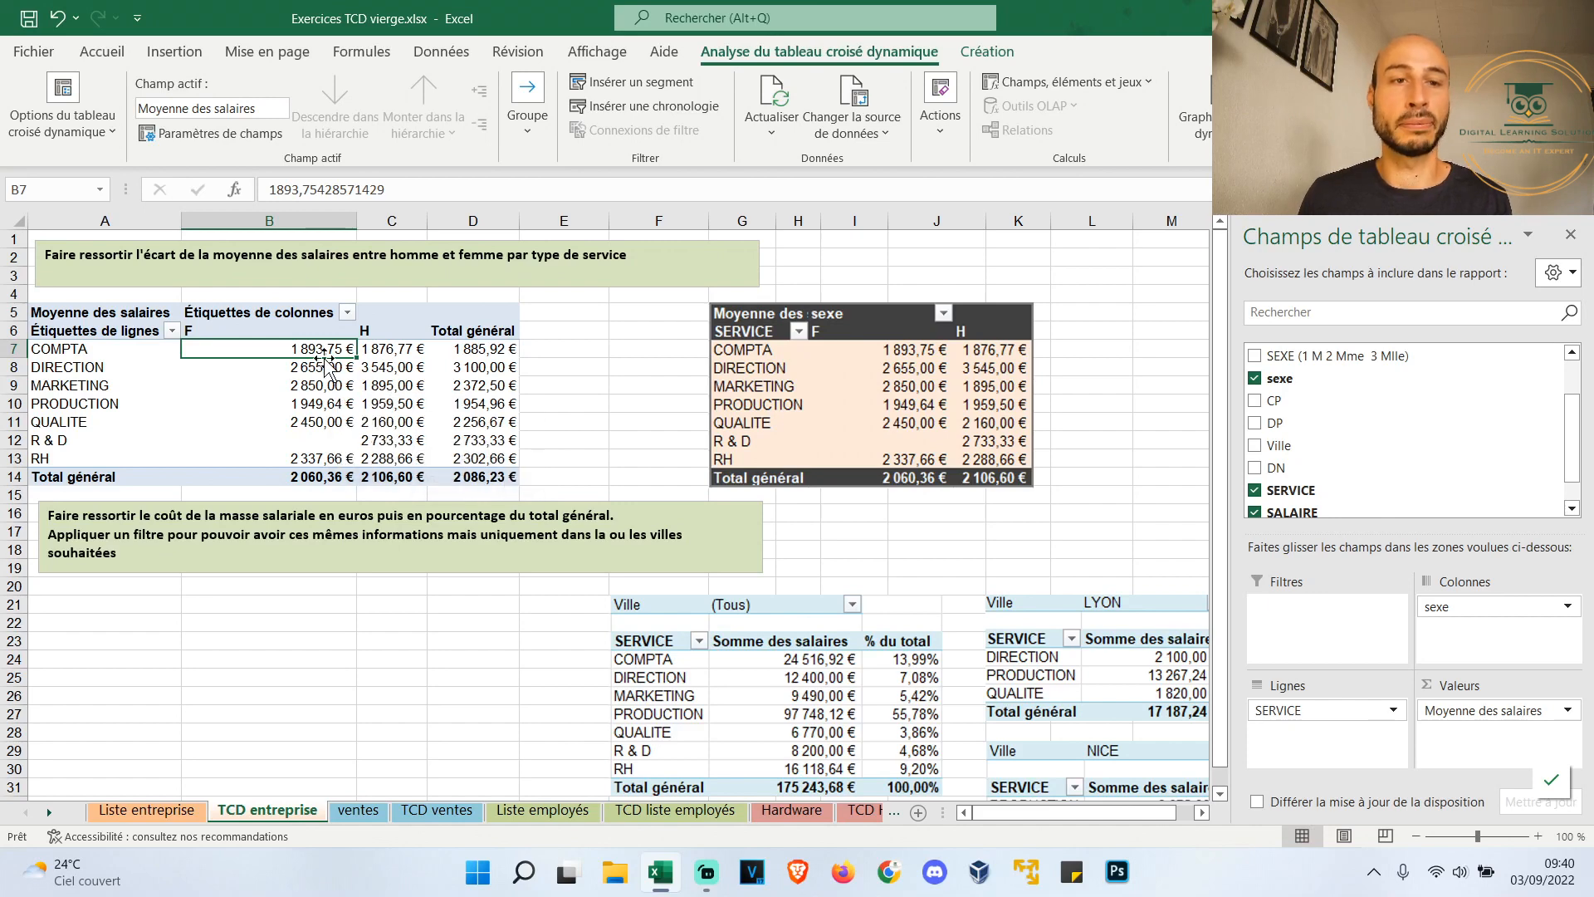
{"action": "right_click", "coordinate": [325, 357]}
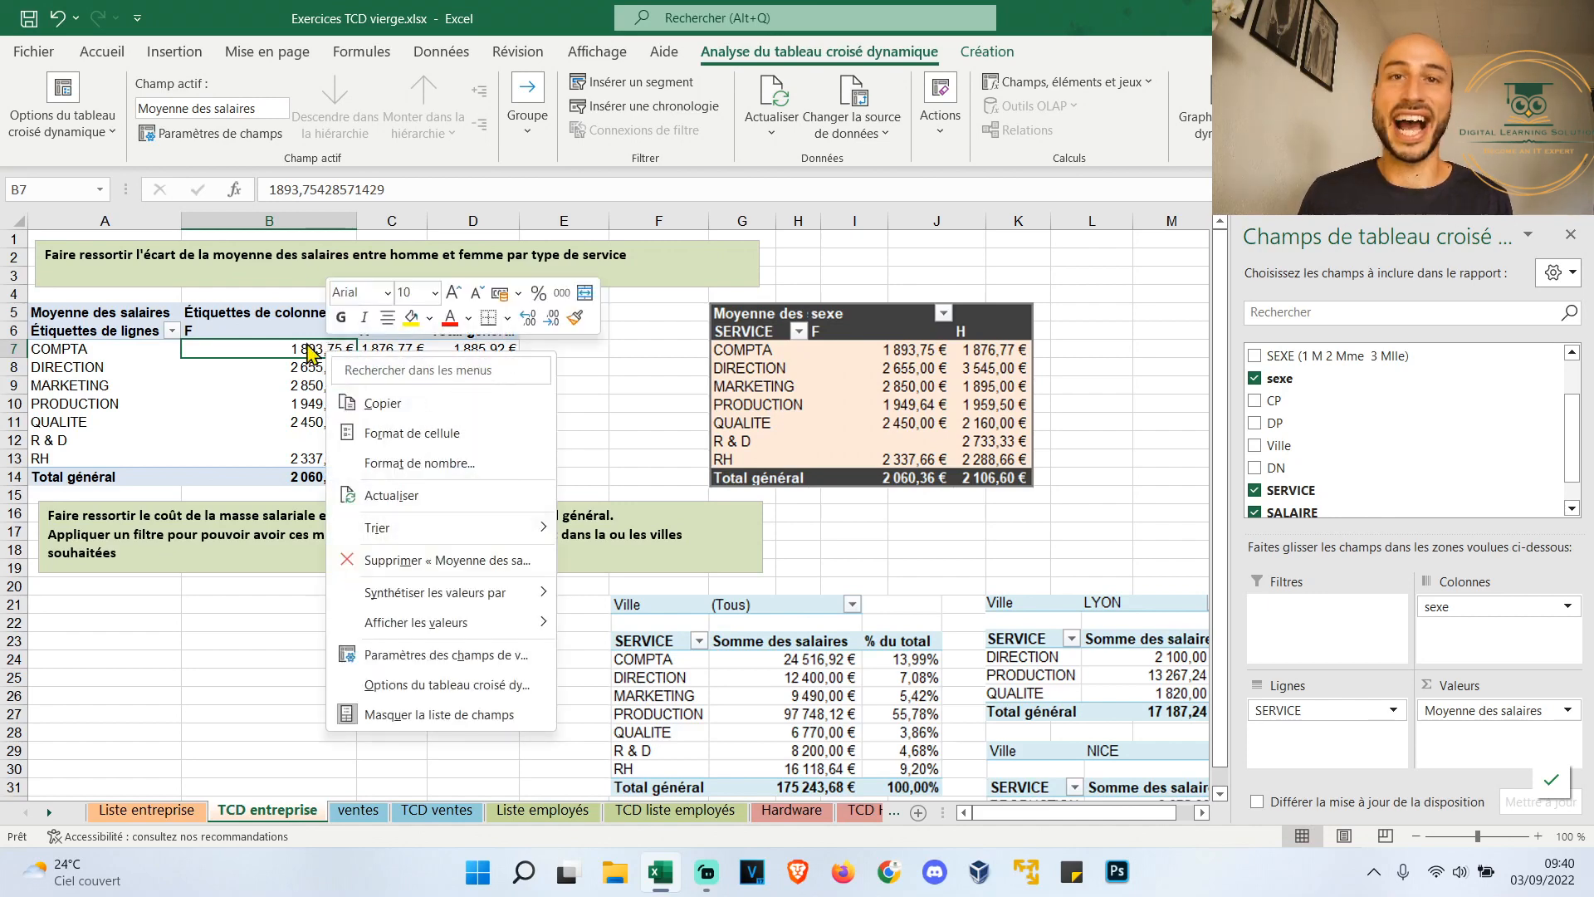
{"action": "mouse_move", "coordinate": [433, 599]}
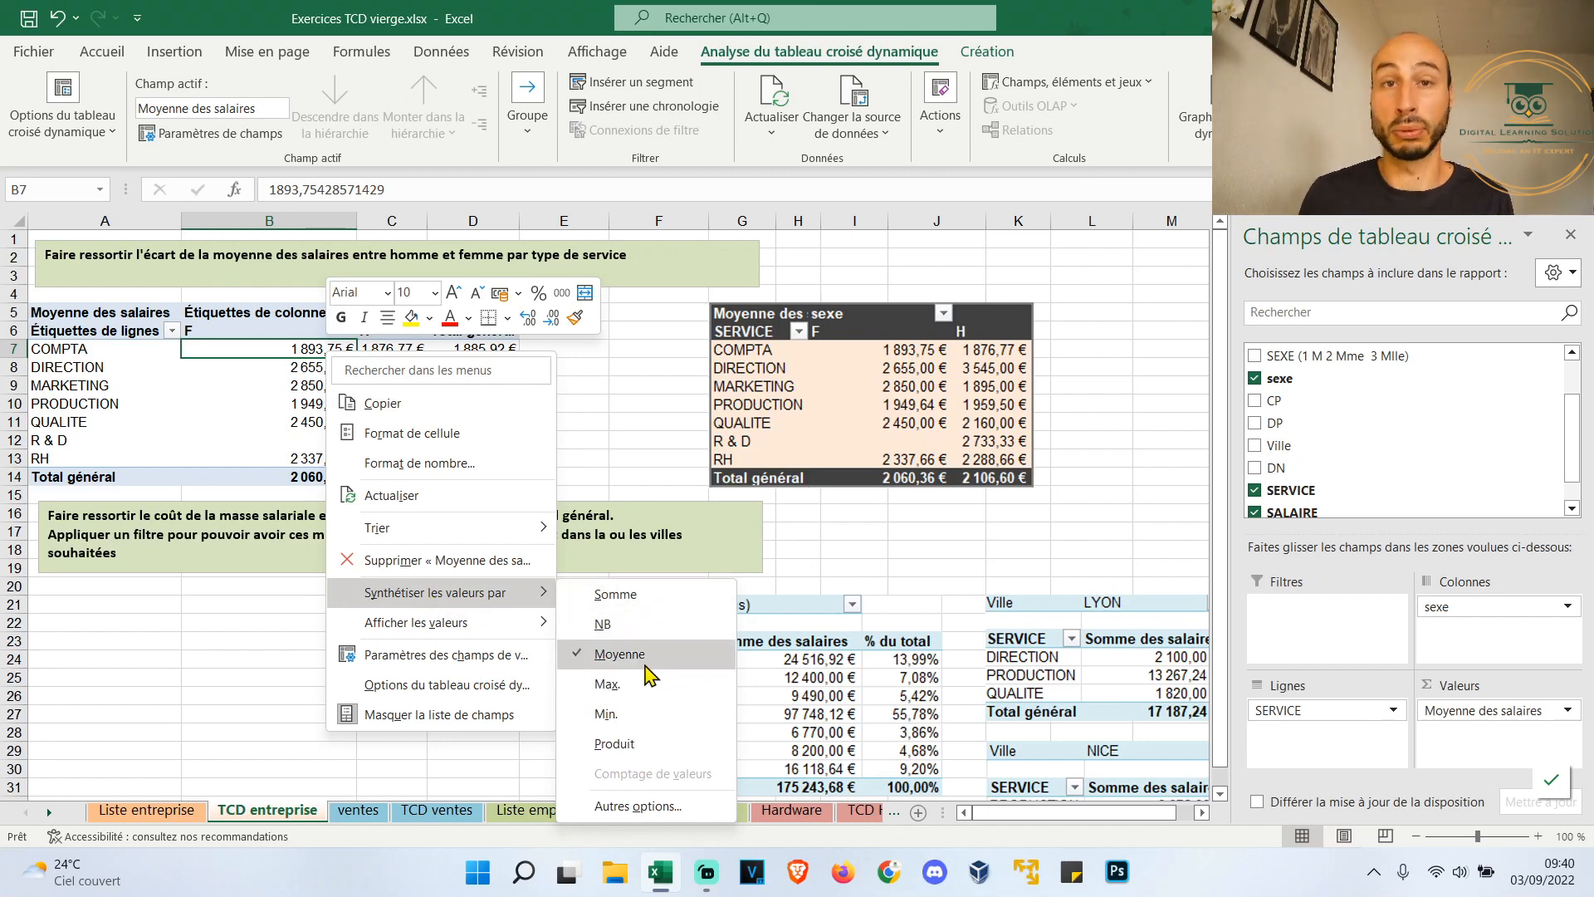
{"action": "left_click", "coordinate": [615, 594]}
{"action": "right_click", "coordinate": [285, 355]}
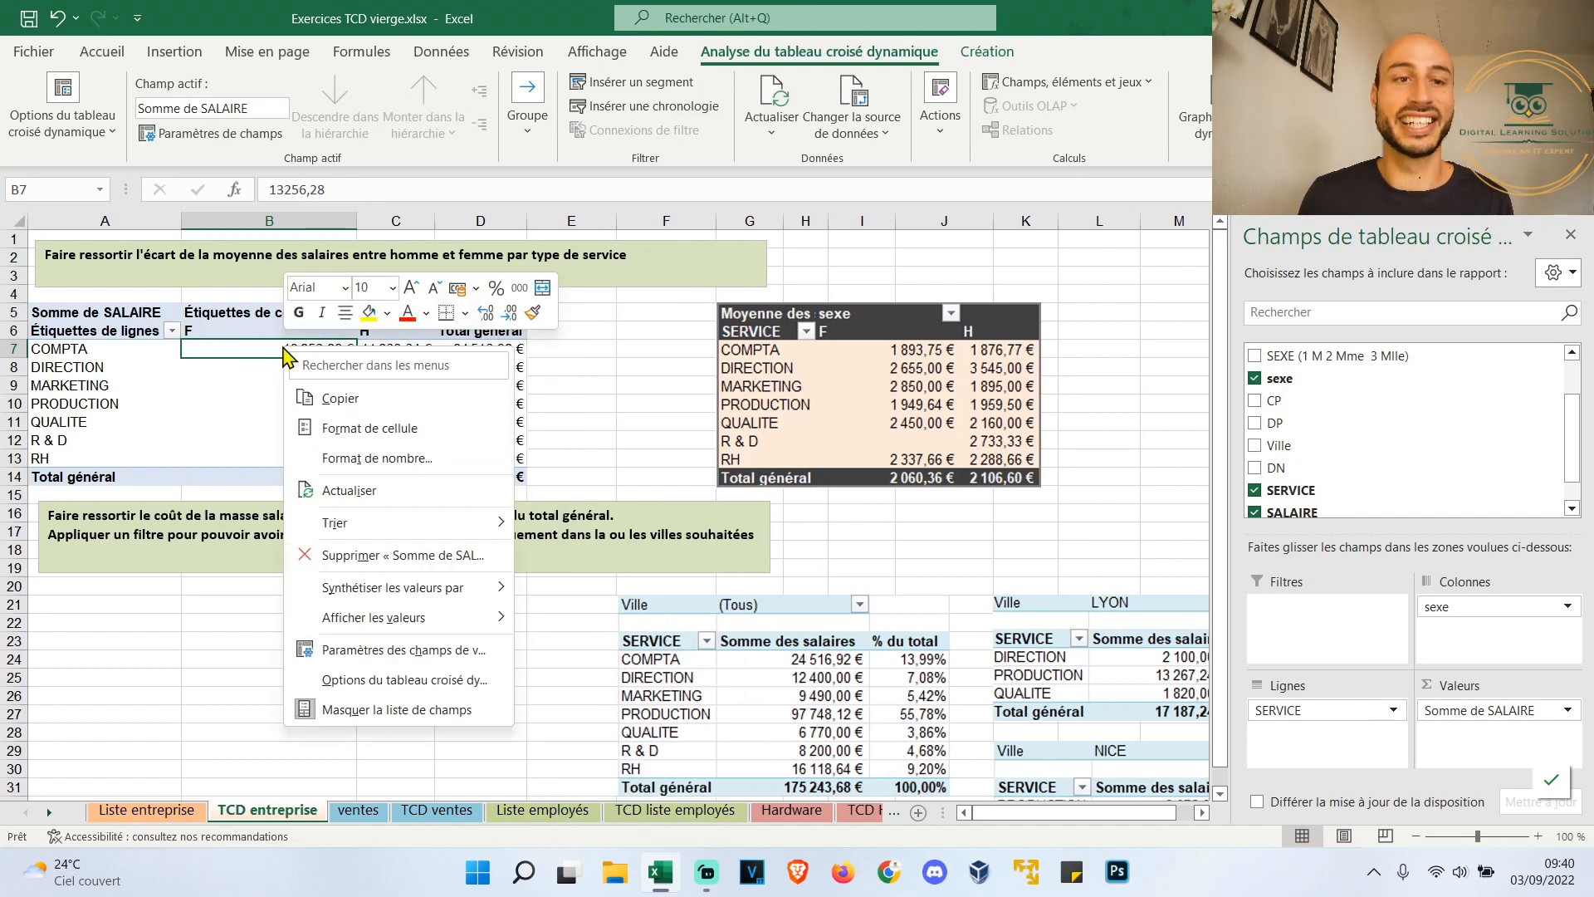
{"action": "mouse_move", "coordinate": [411, 591]}
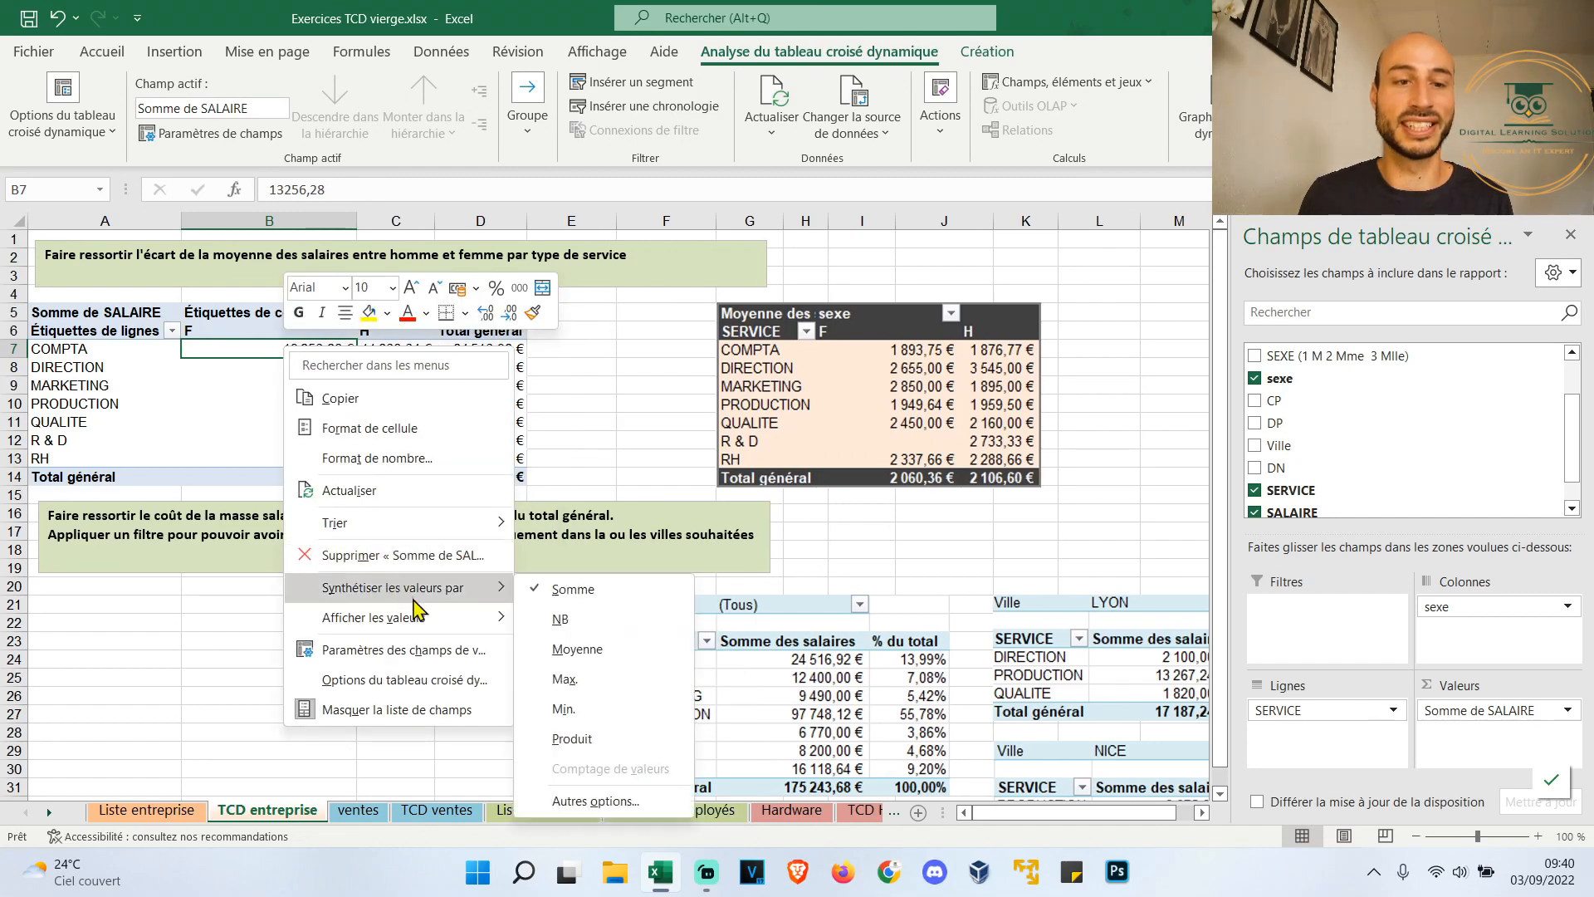
{"action": "left_click", "coordinate": [629, 662]}
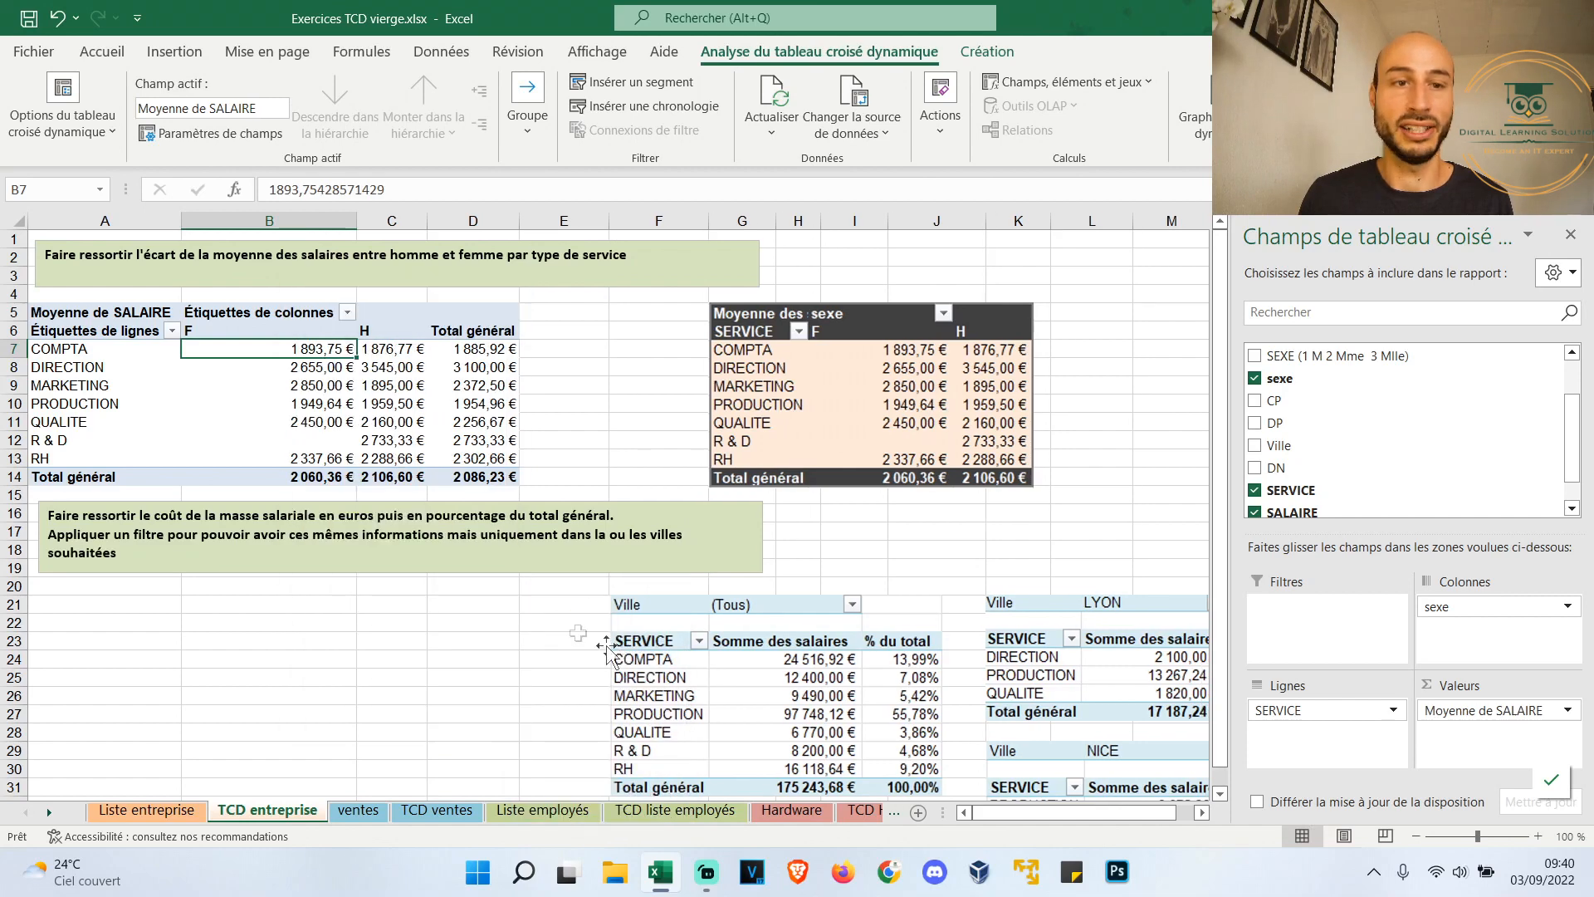
Check the value field settings of the salary averages from cell B7 and close them without changes
{"action": "right_click", "coordinate": [308, 348]}
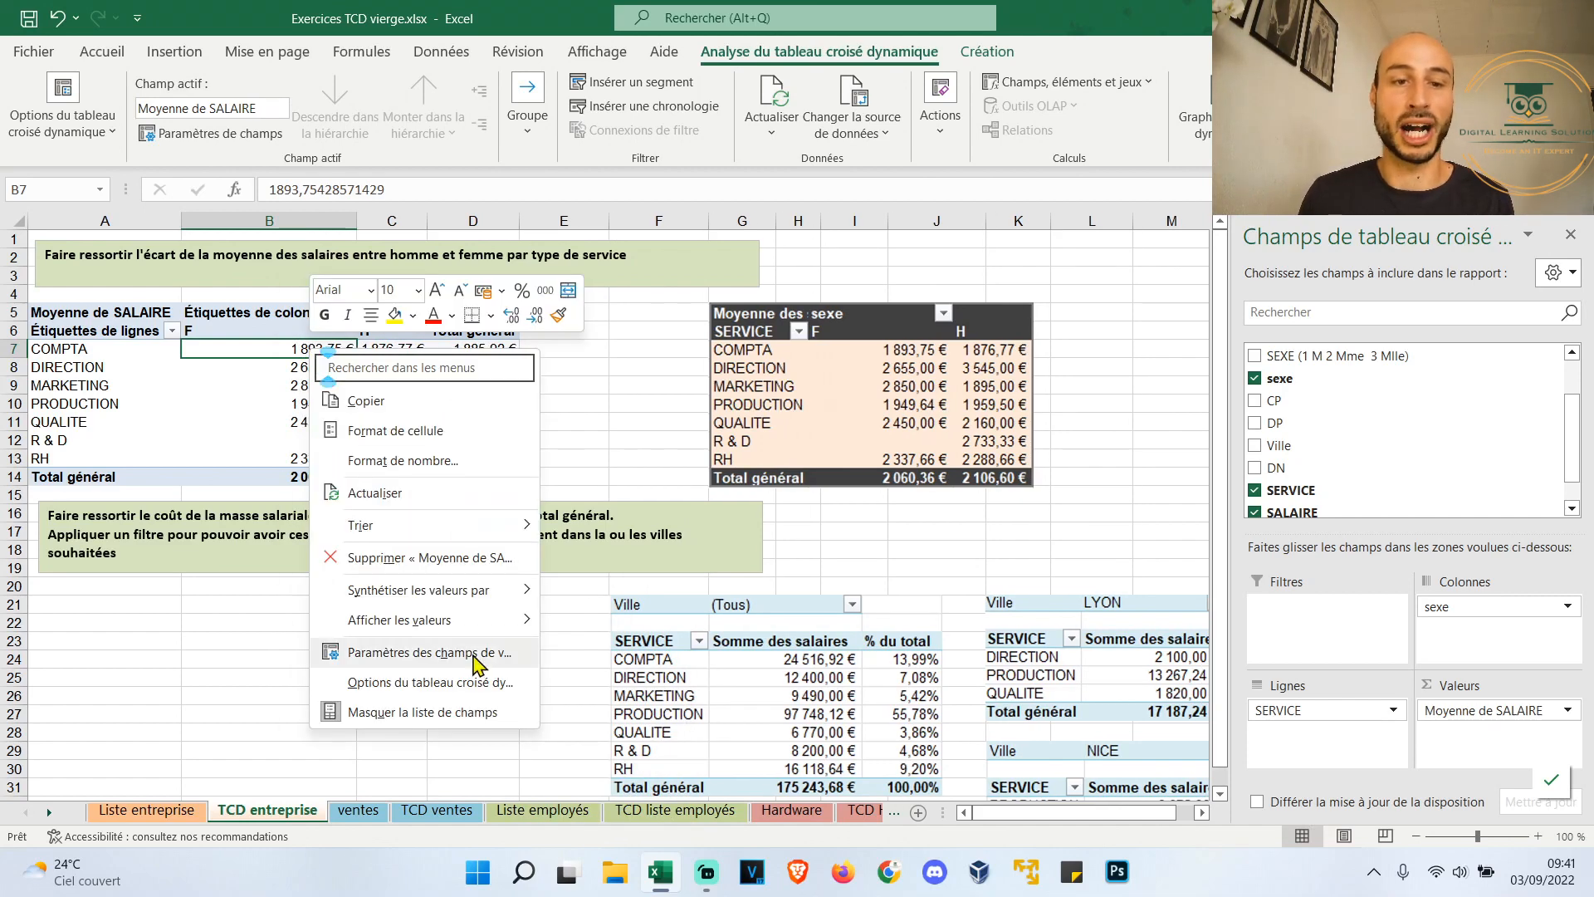
{"action": "left_click", "coordinate": [480, 662]}
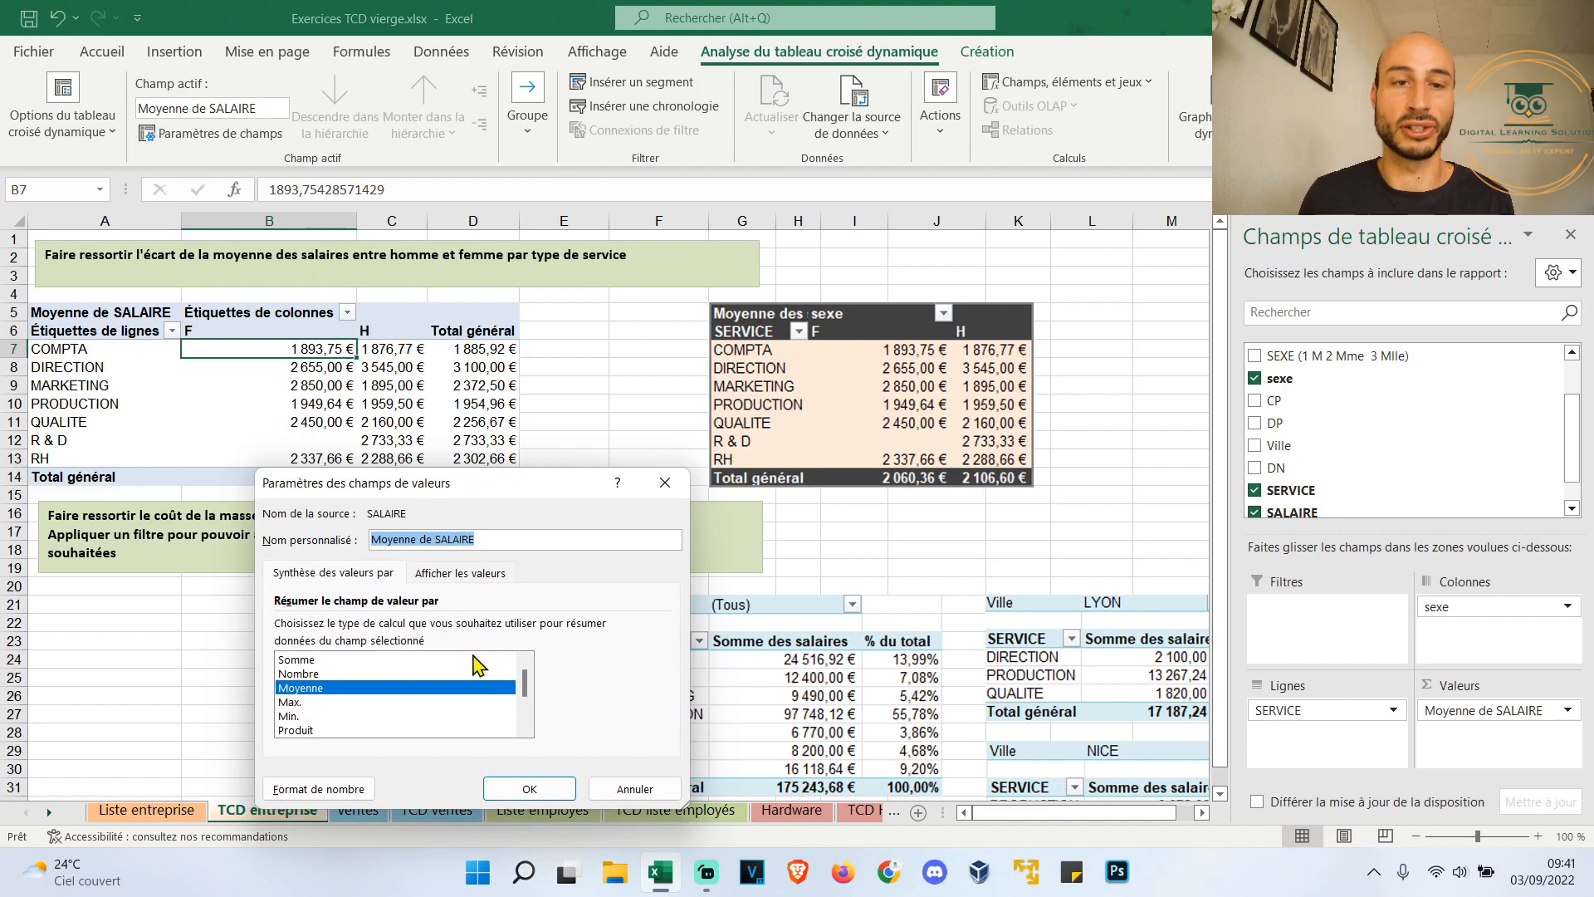
{"action": "left_click", "coordinate": [664, 494]}
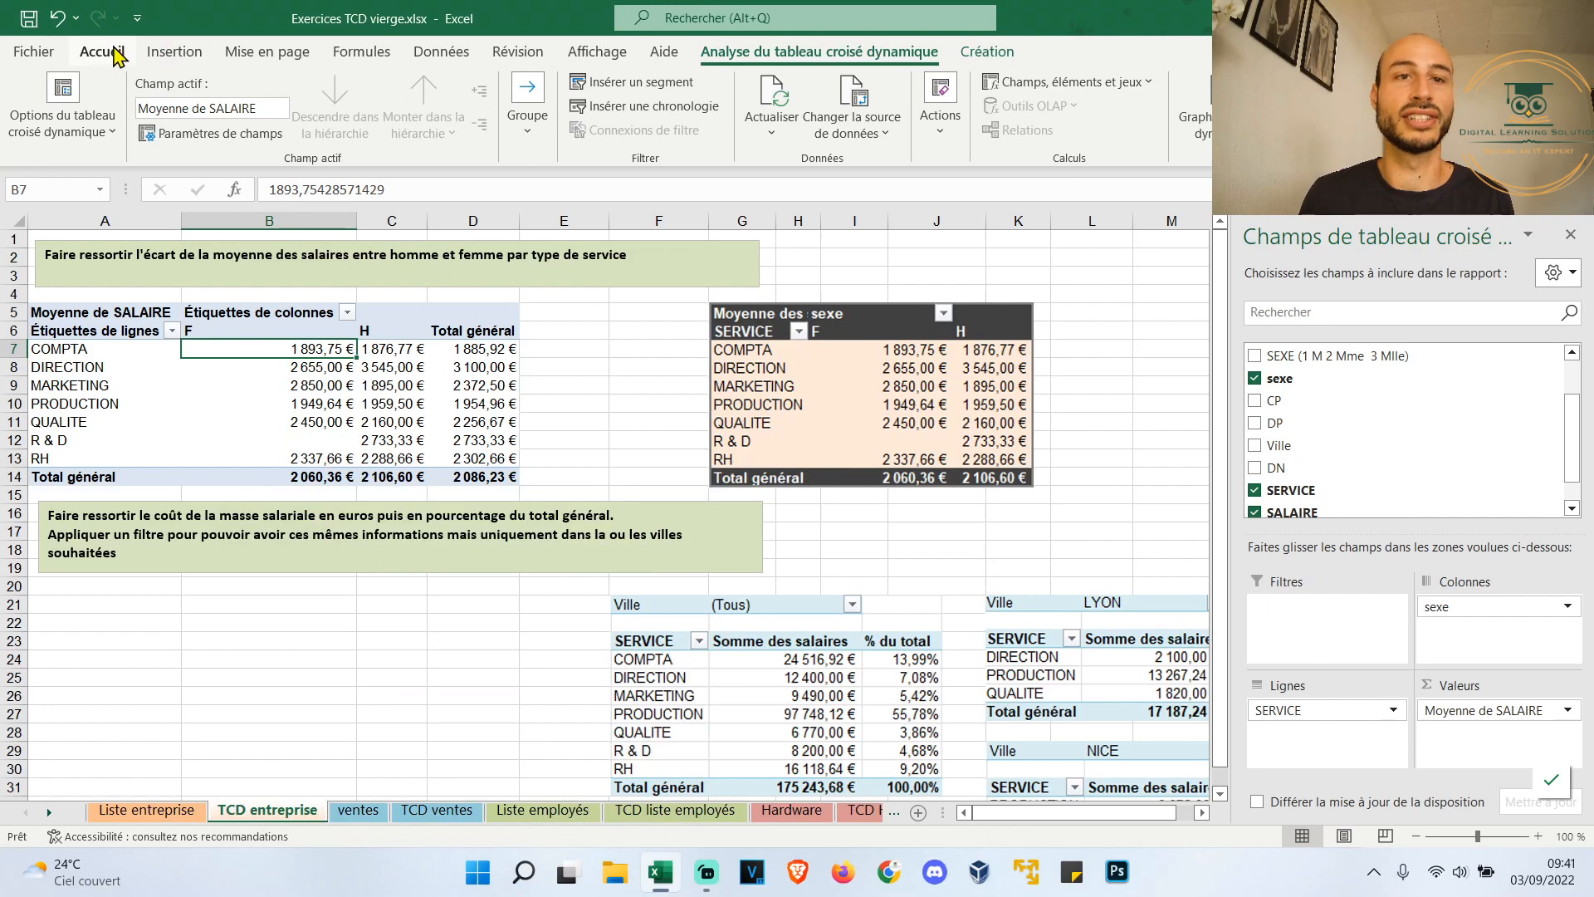
Look at the number format options available for the salary averages in B7:C14
{"action": "left_click", "coordinate": [101, 52]}
{"action": "left_click_drag", "start_coordinate": [304, 348], "coordinate": [408, 473]}
{"action": "left_click", "coordinate": [875, 92]}
{"action": "left_click", "coordinate": [874, 100]}
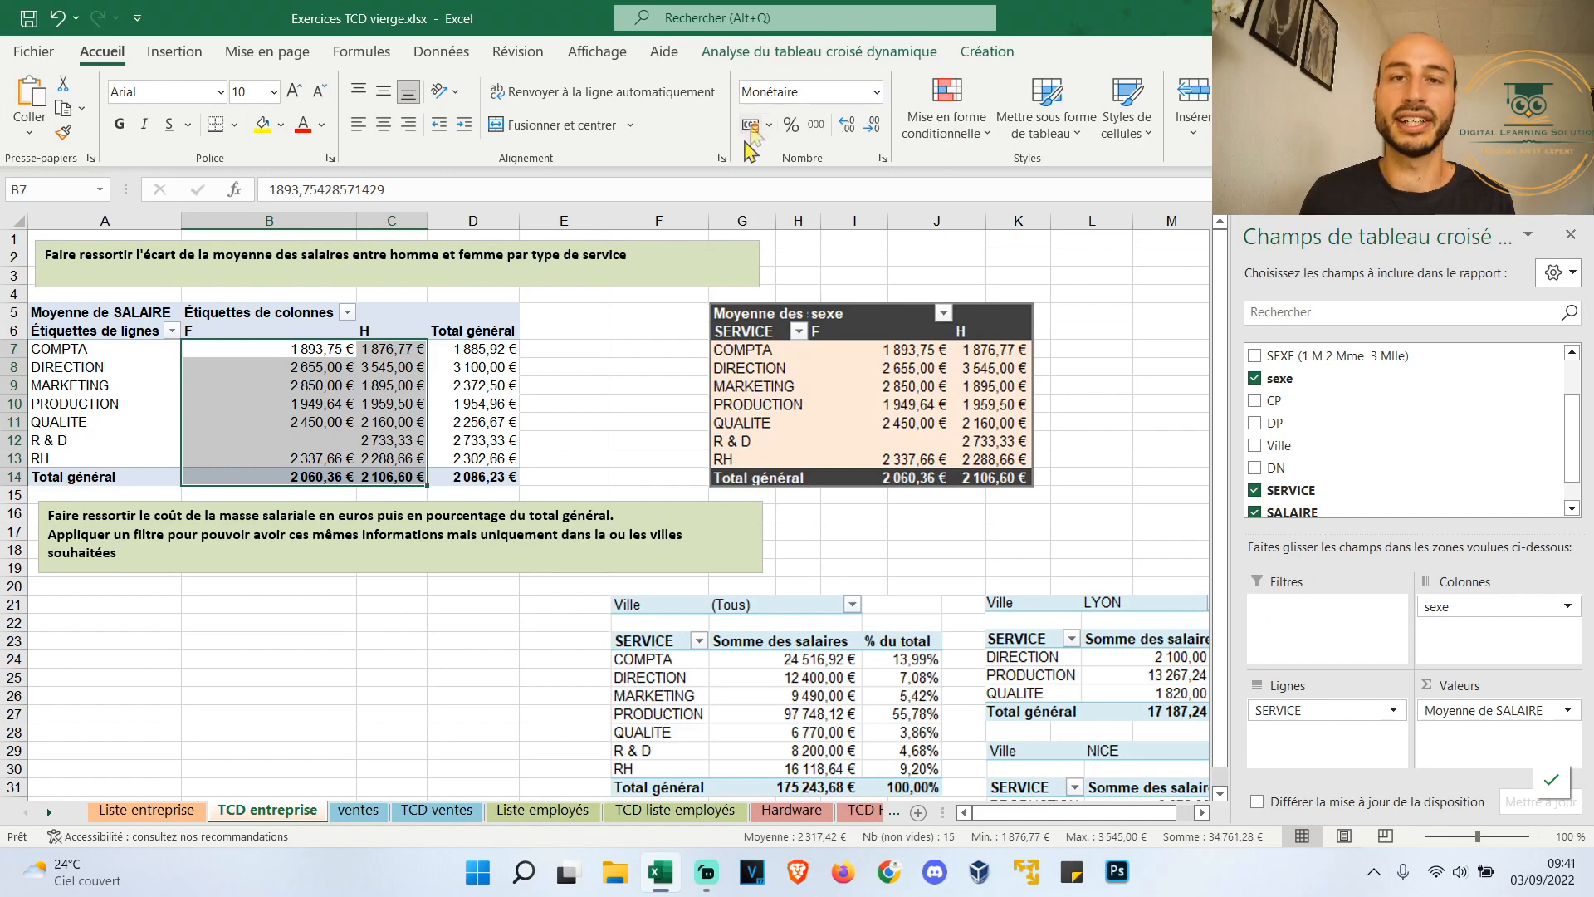
{"action": "left_click", "coordinate": [323, 350]}
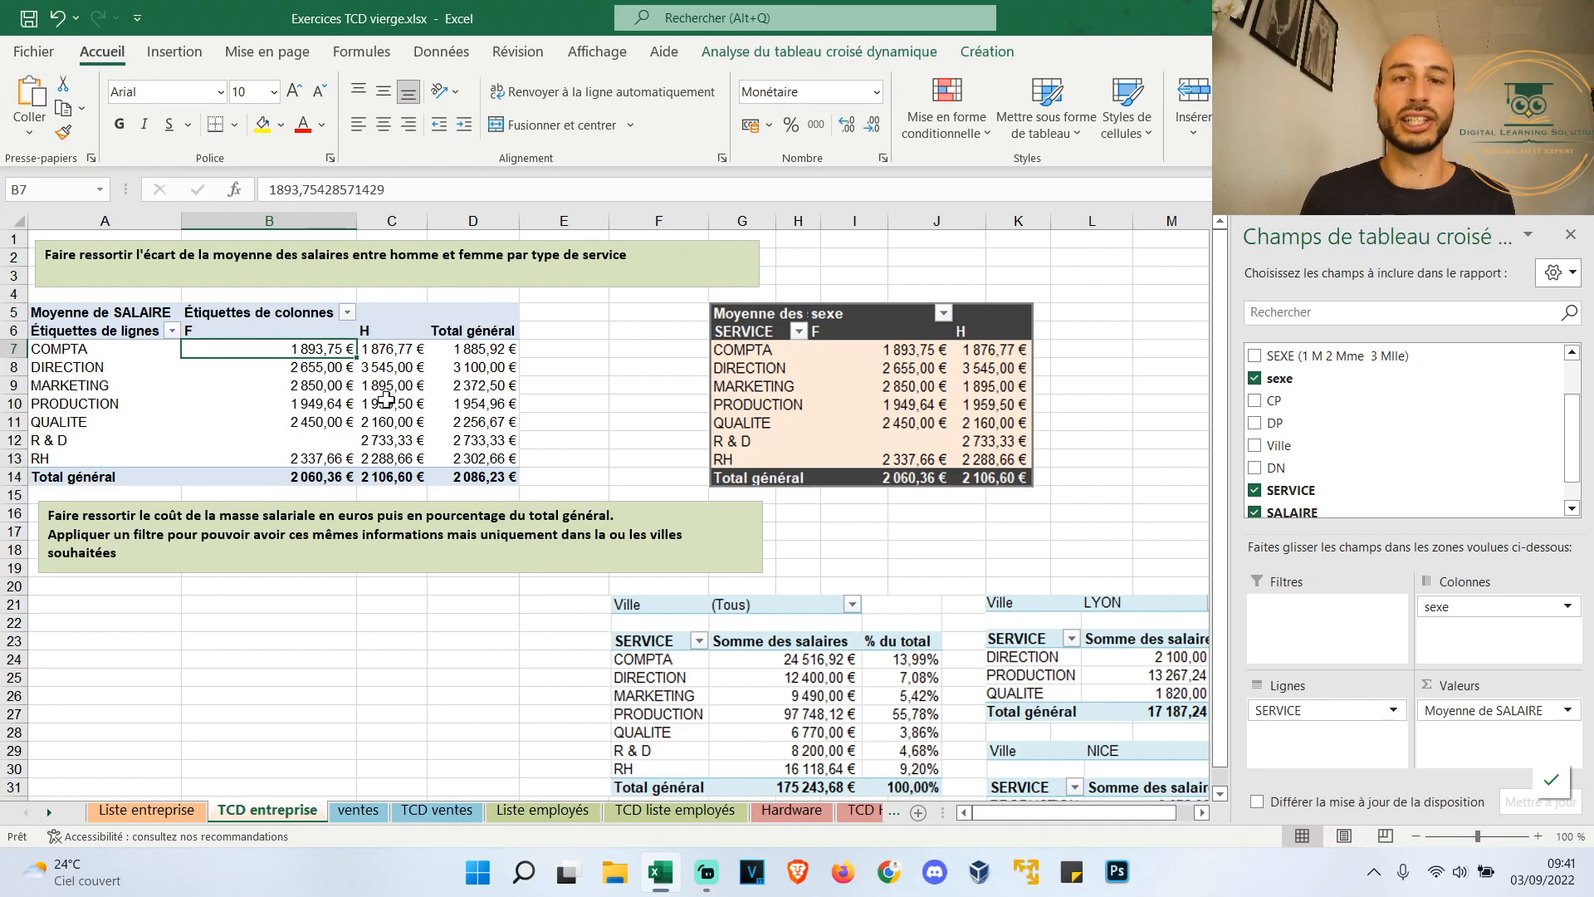
Set the salary averages pivot table's grand totals to be active for columns only
{"action": "left_click", "coordinate": [1011, 53]}
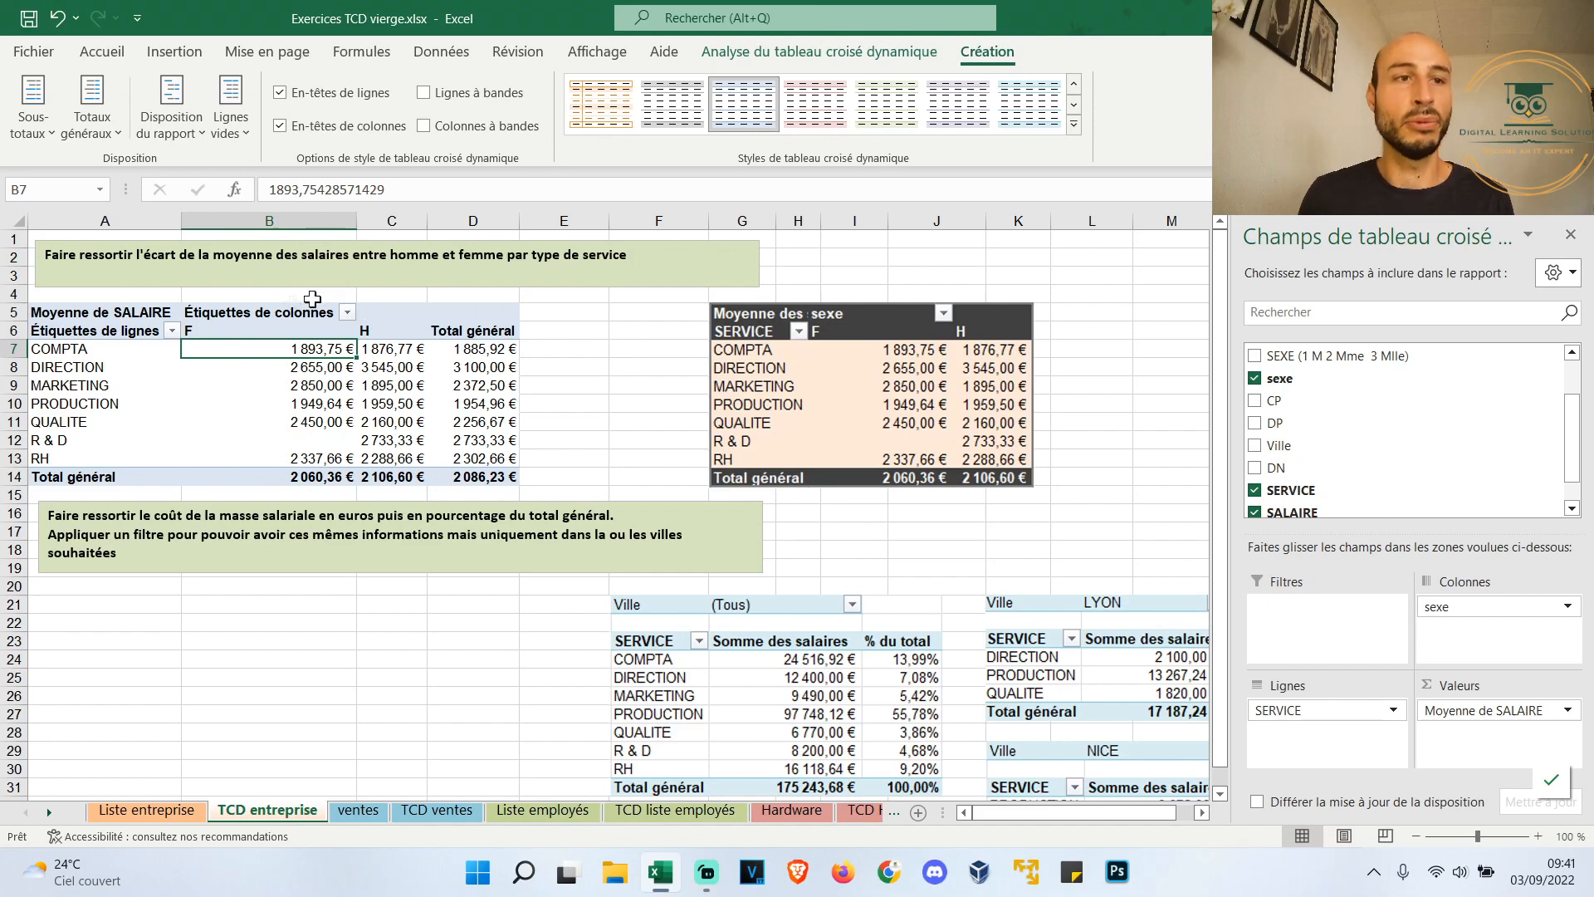
{"action": "left_click", "coordinate": [108, 137]}
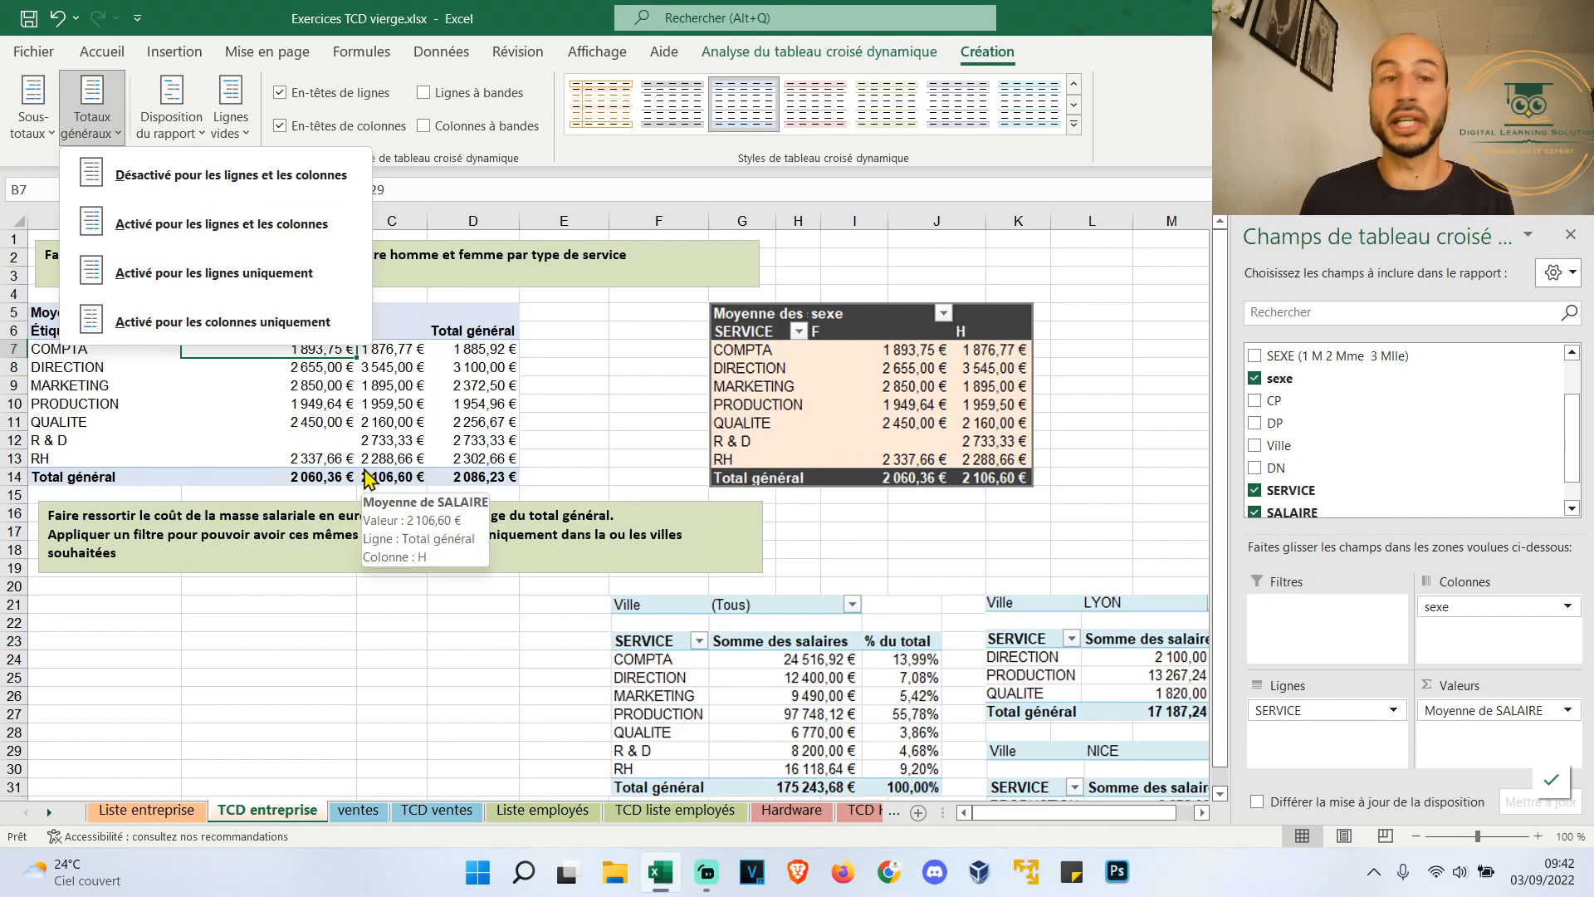
{"action": "left_click", "coordinate": [289, 329]}
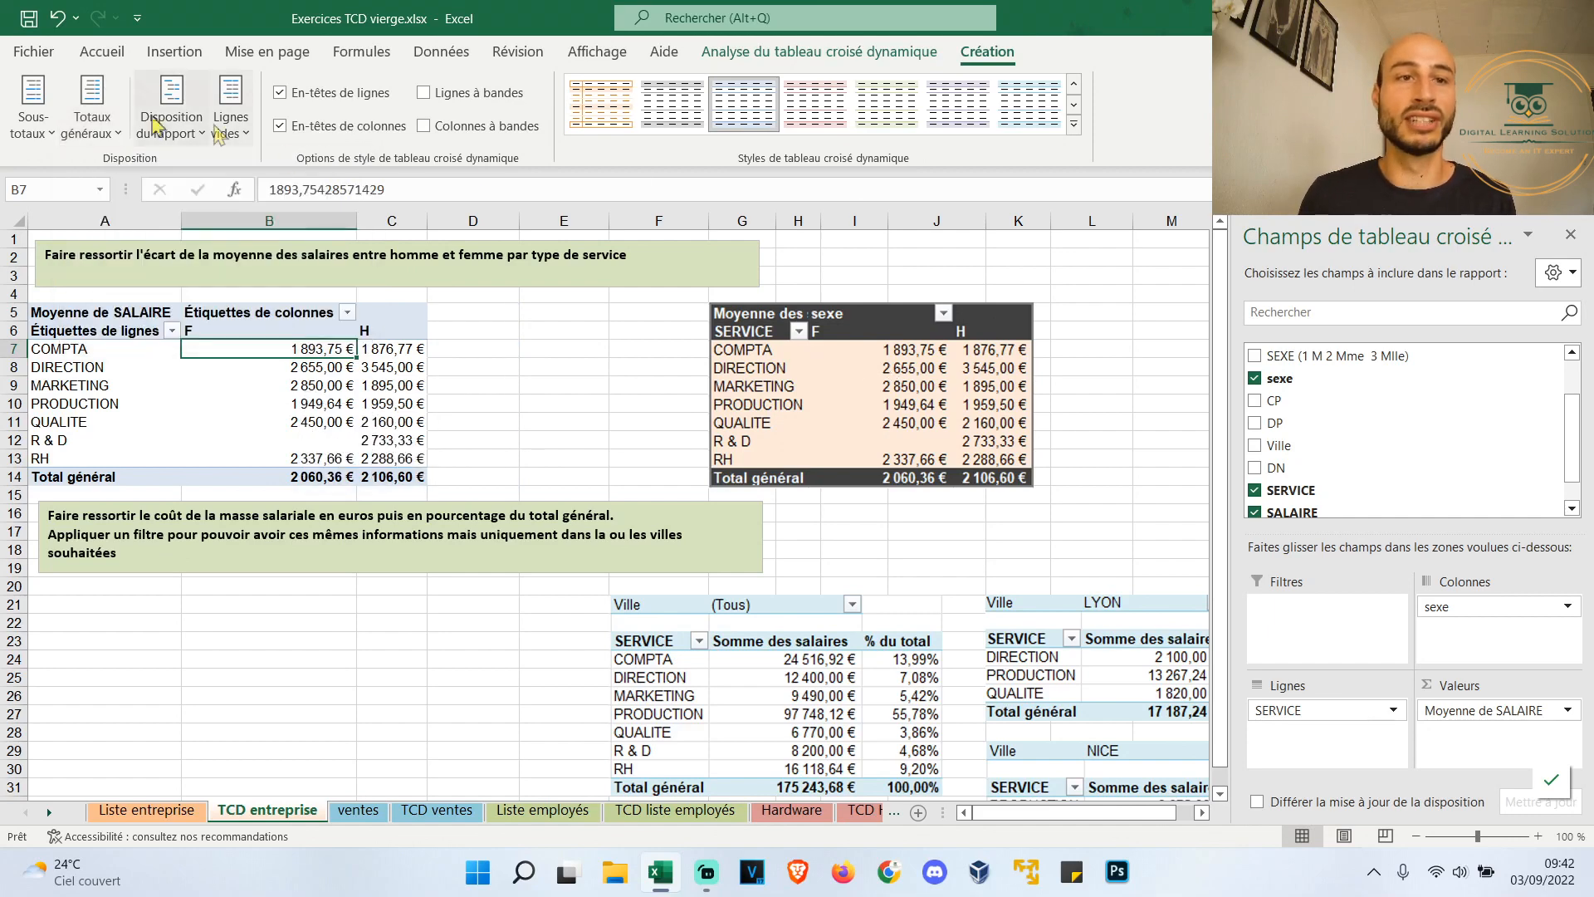
Apply the medium orange pivot table style with black header and total rows to the salary averages table
{"action": "left_click", "coordinate": [1074, 124]}
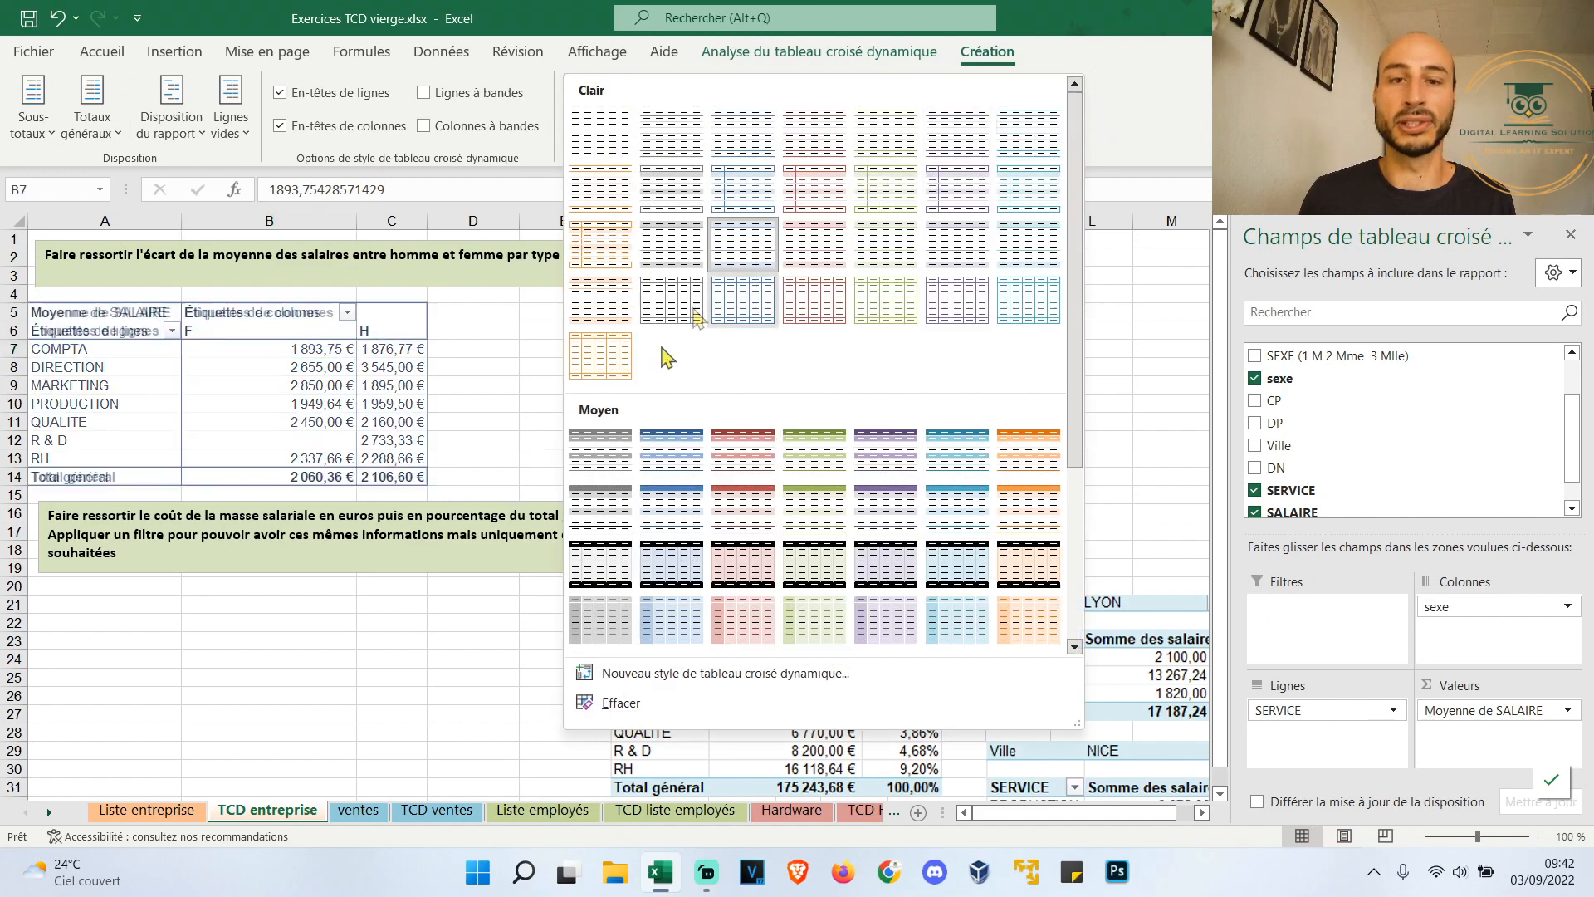
{"action": "left_click", "coordinate": [944, 566]}
{"action": "left_click", "coordinate": [307, 365]}
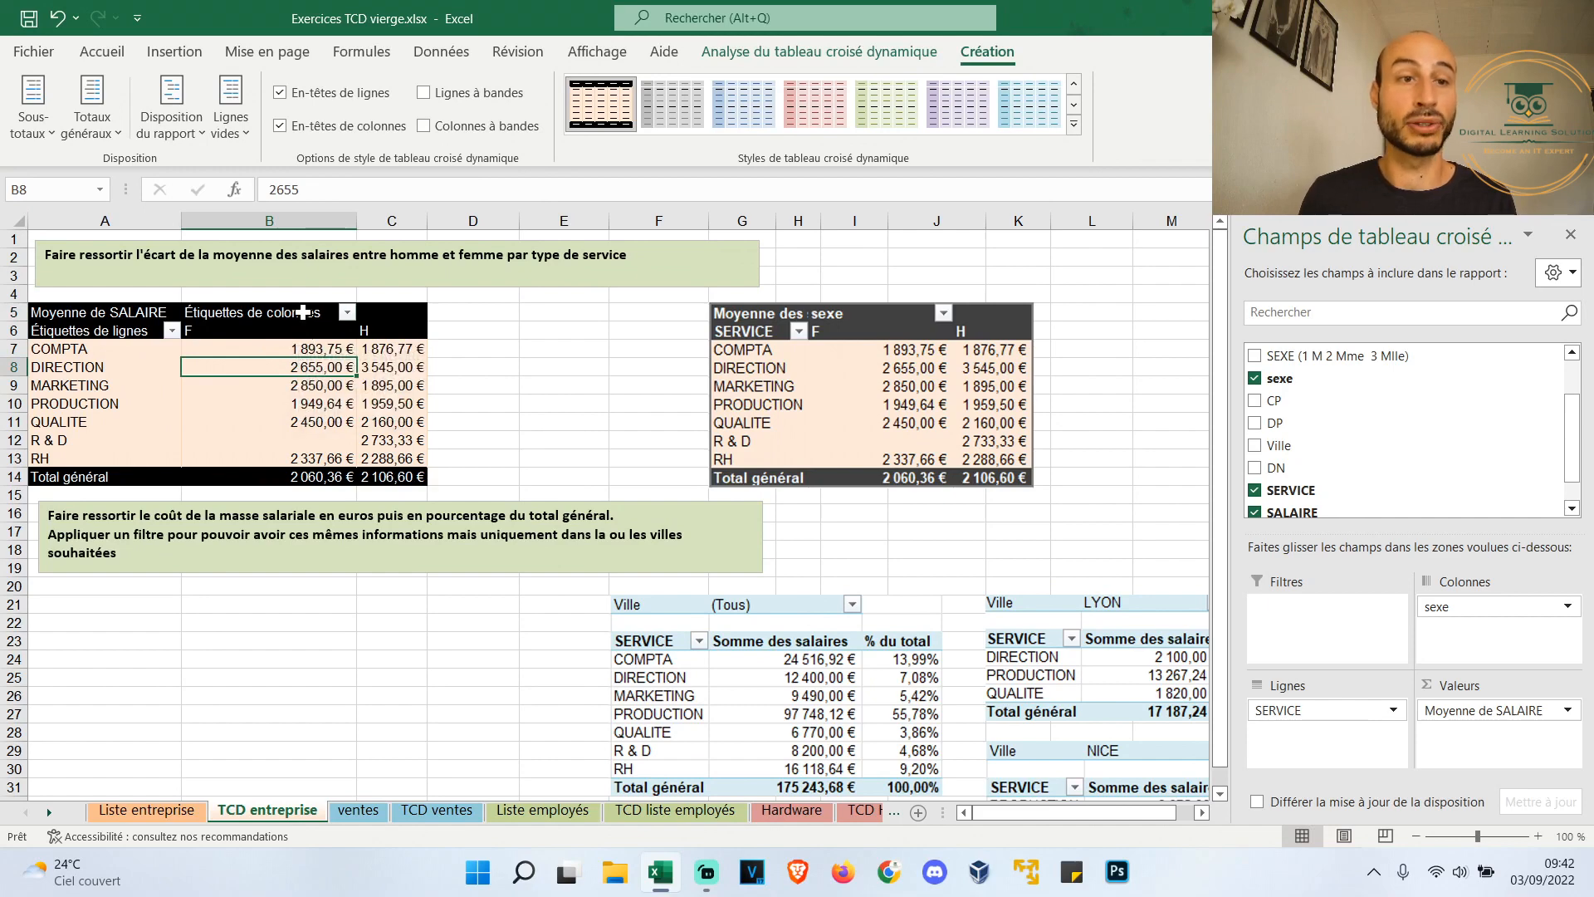
Rename the column labels header in B5 as Sexe and the row labels header in A6 as Service
{"action": "left_click", "coordinate": [297, 317]}
{"action": "left_click_drag", "start_coordinate": [411, 189], "coordinate": [264, 186]}
{"action": "type", "text": "Sexe"}
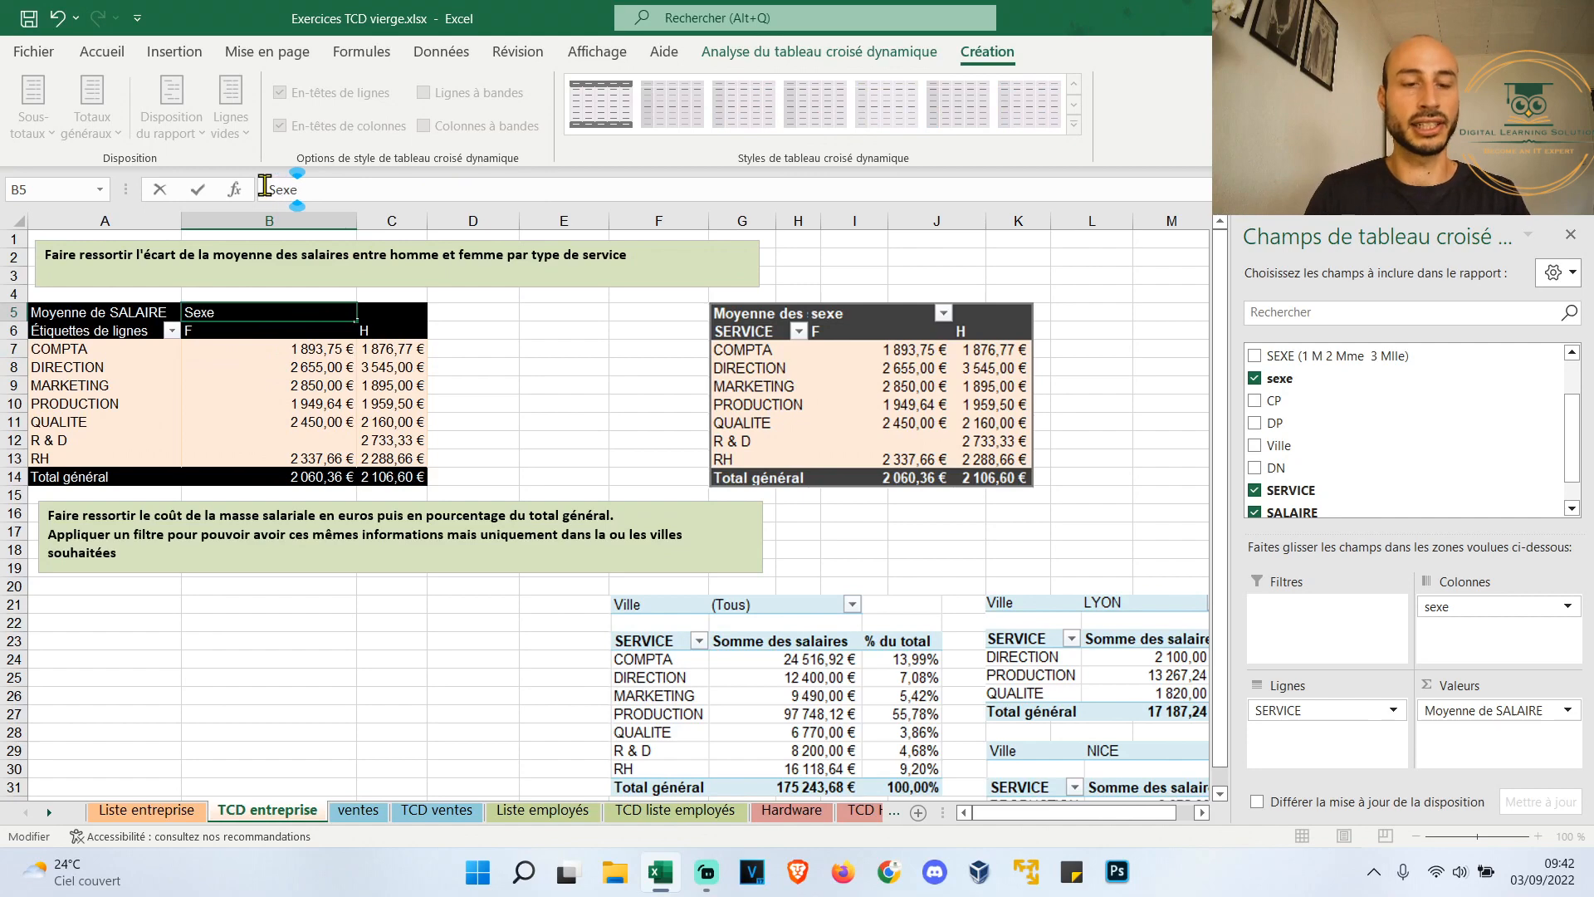
{"action": "left_click", "coordinate": [47, 329]}
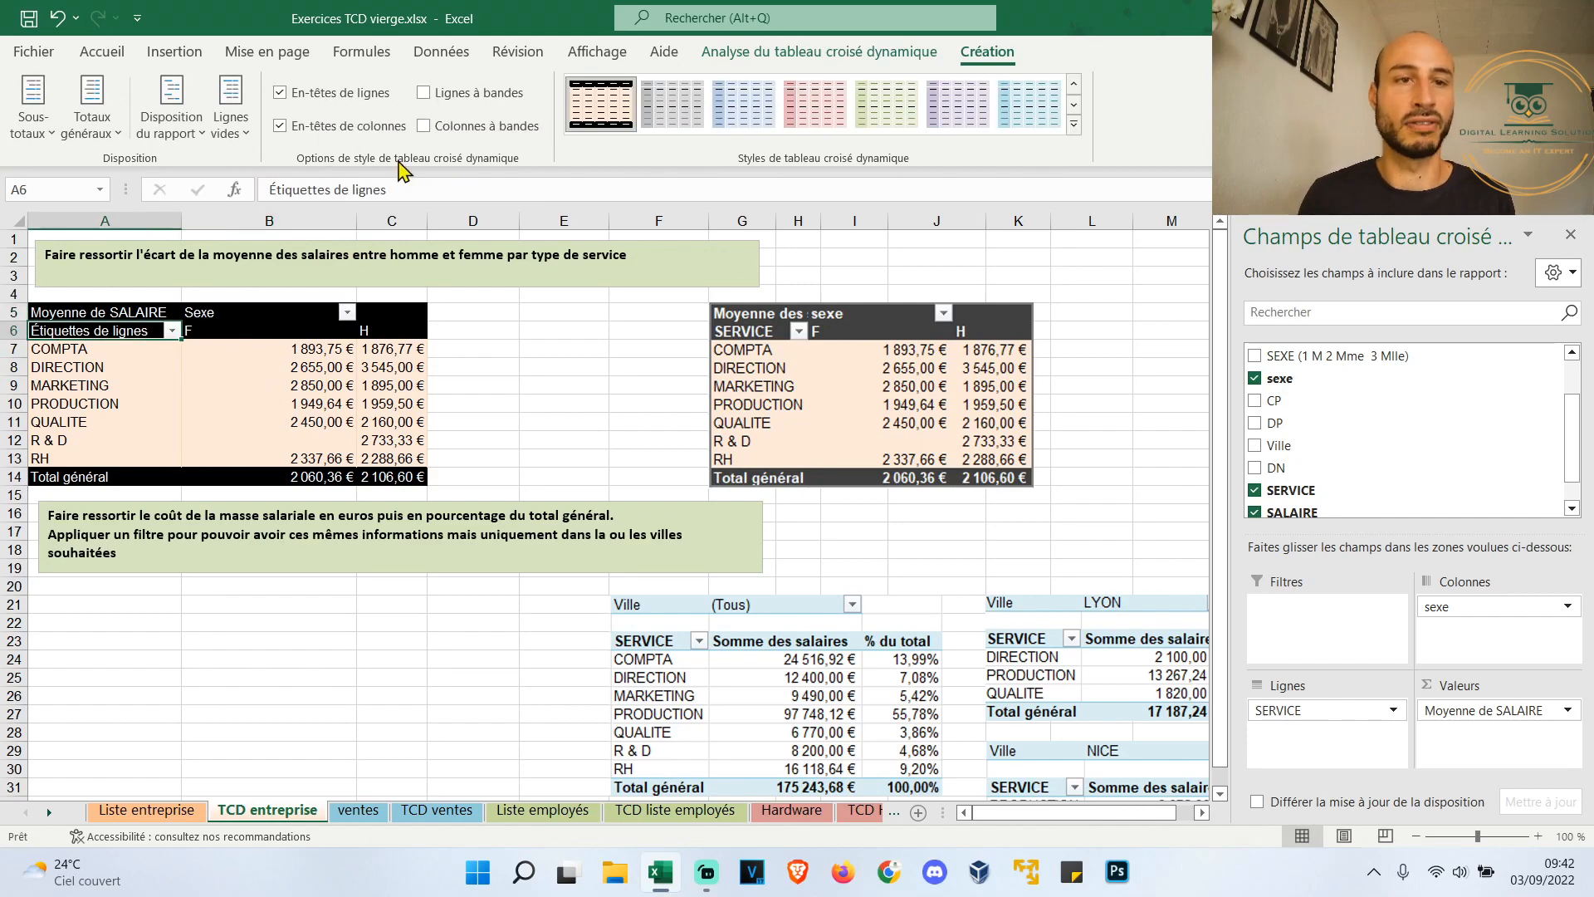
{"action": "left_click_drag", "start_coordinate": [435, 191], "coordinate": [264, 190]}
{"action": "type", "text": "S"}
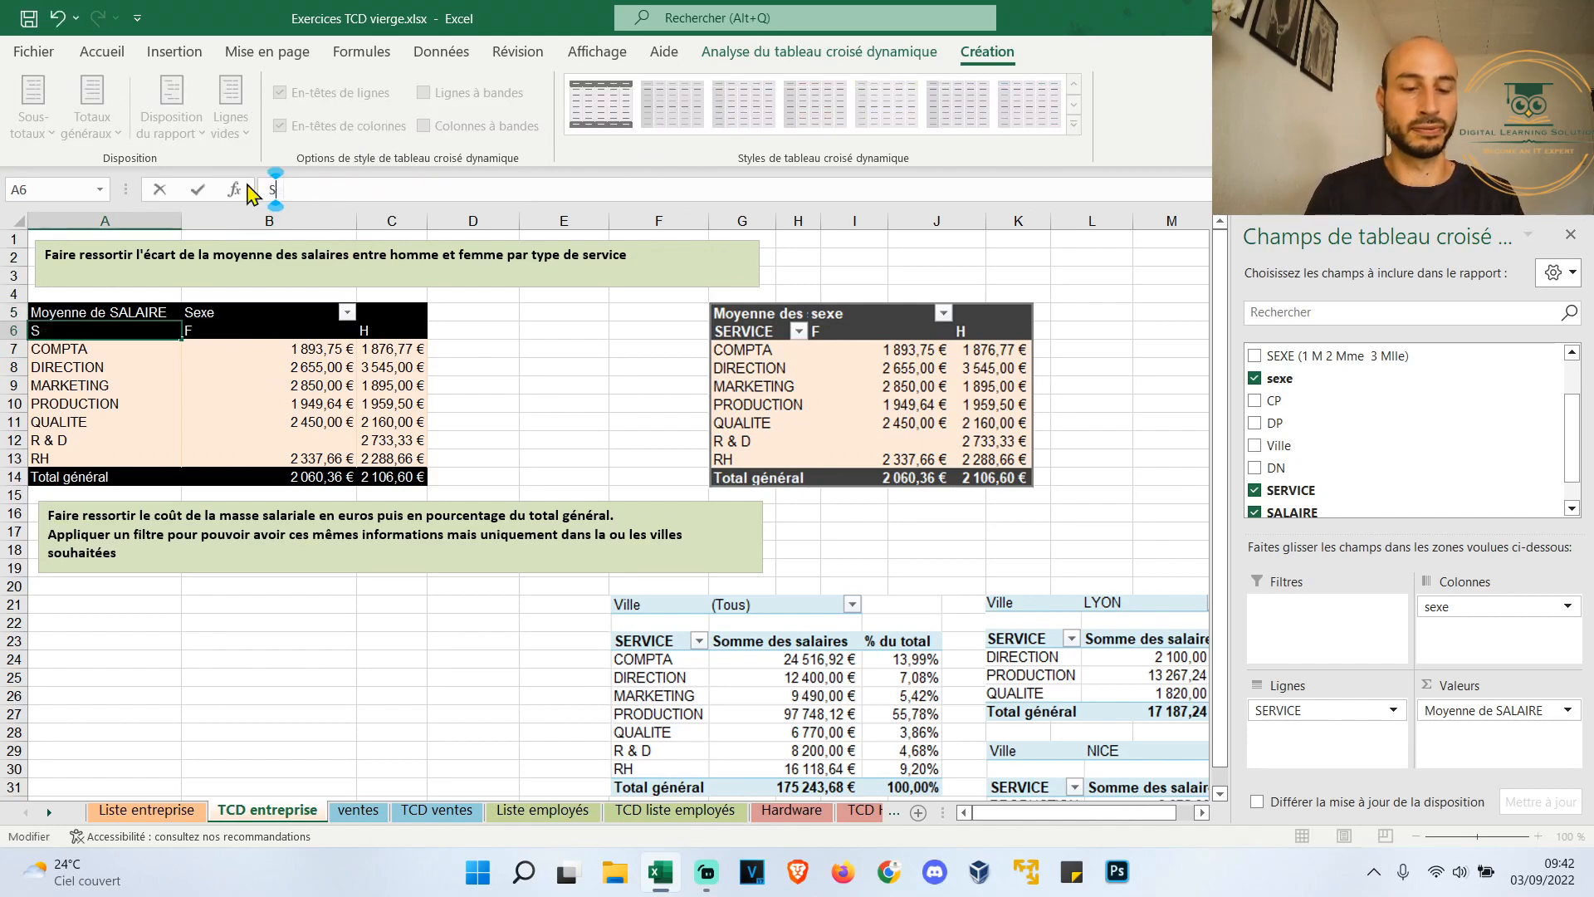
{"action": "type", "text": "ervice"}
{"action": "left_click", "coordinate": [569, 381]}
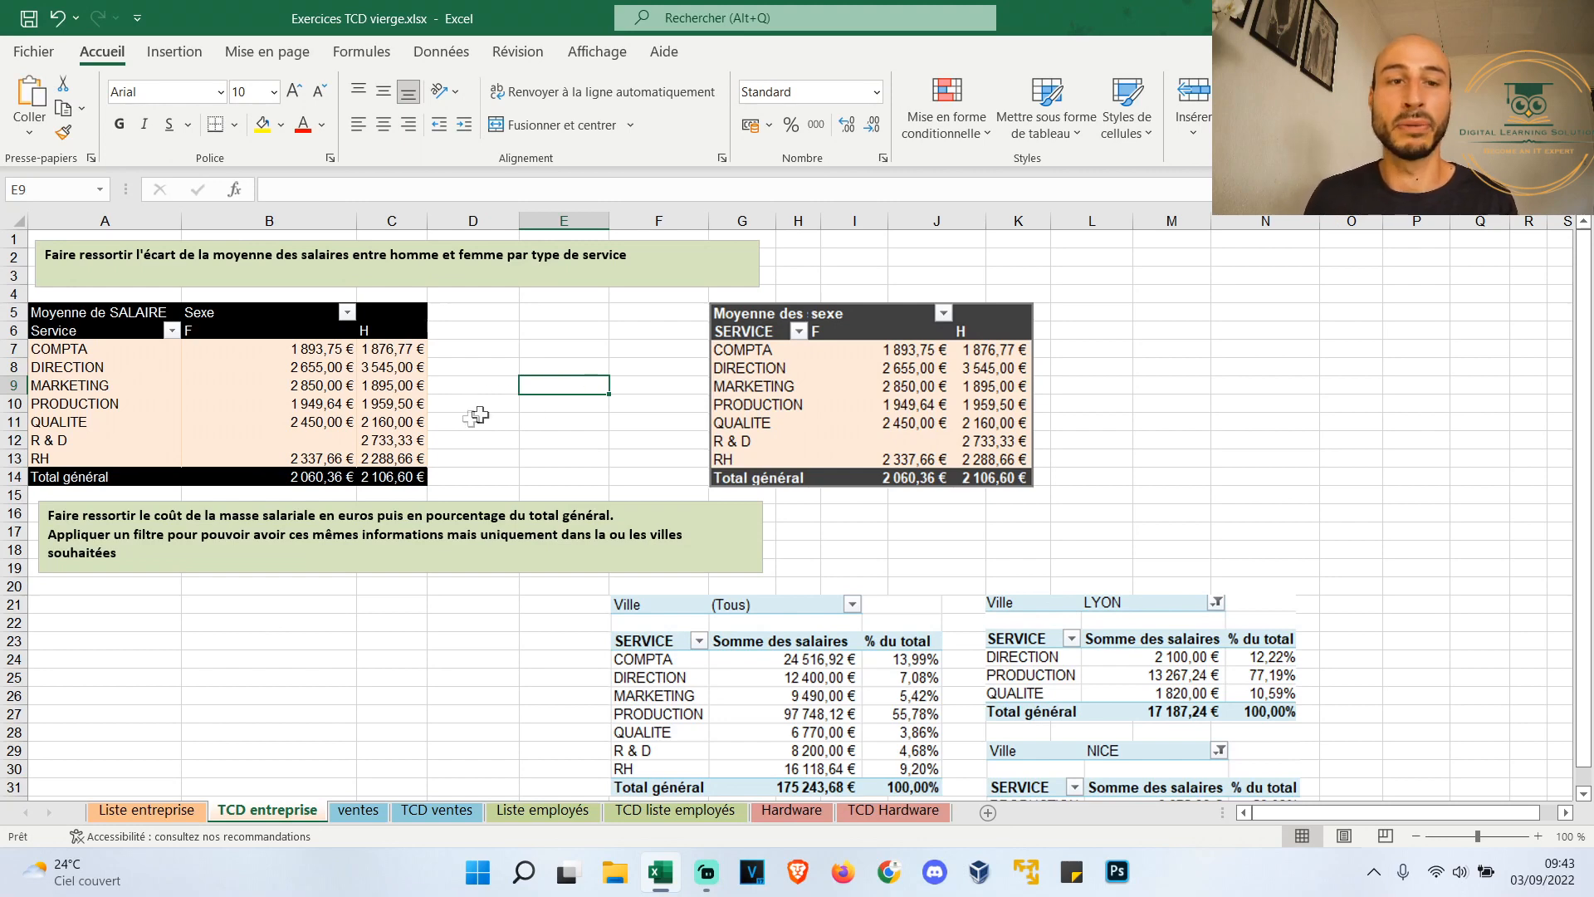
Insert a clustered column chart from the salary averages pivot table and delete it
{"action": "left_click_drag", "start_coordinate": [396, 477], "coordinate": [75, 307]}
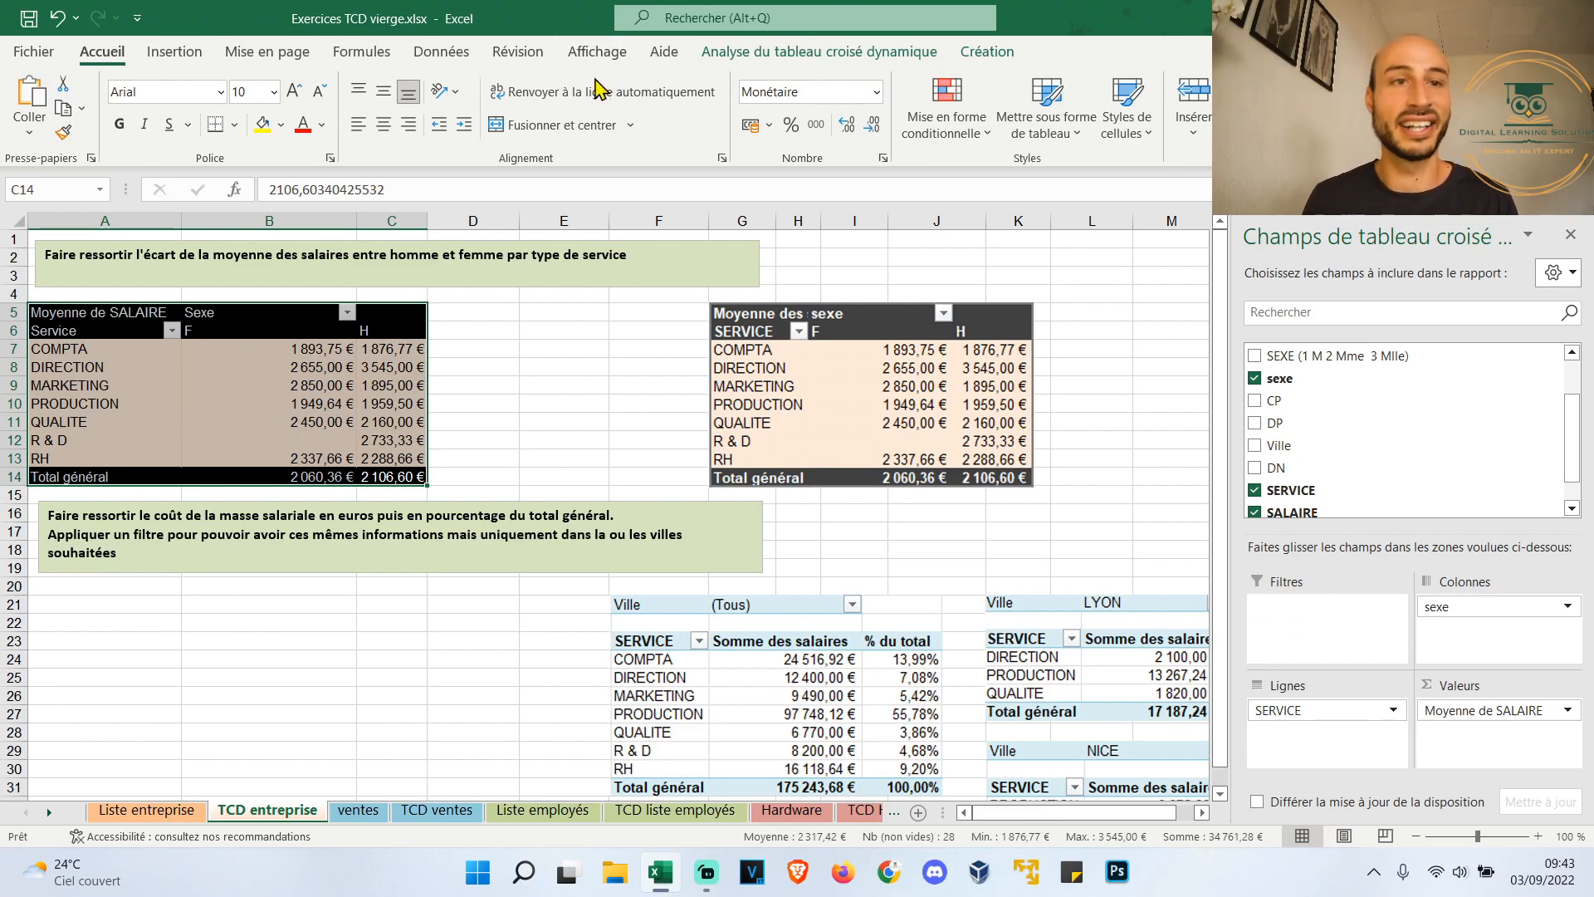
{"action": "left_click", "coordinate": [174, 51]}
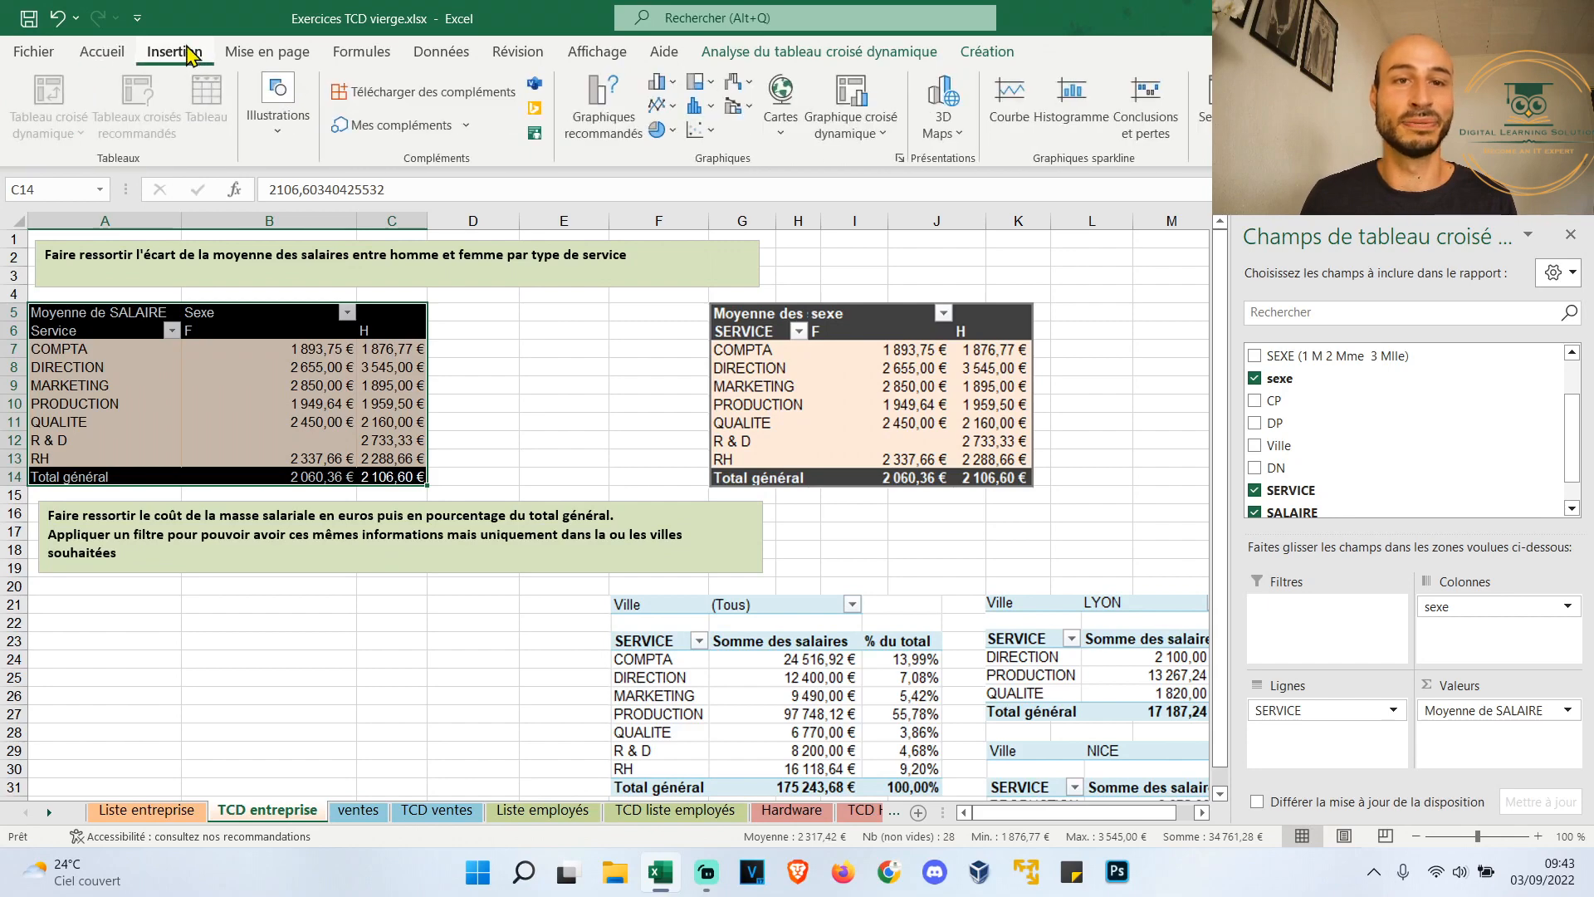
{"action": "left_click", "coordinate": [673, 83]}
{"action": "left_click", "coordinate": [675, 155]}
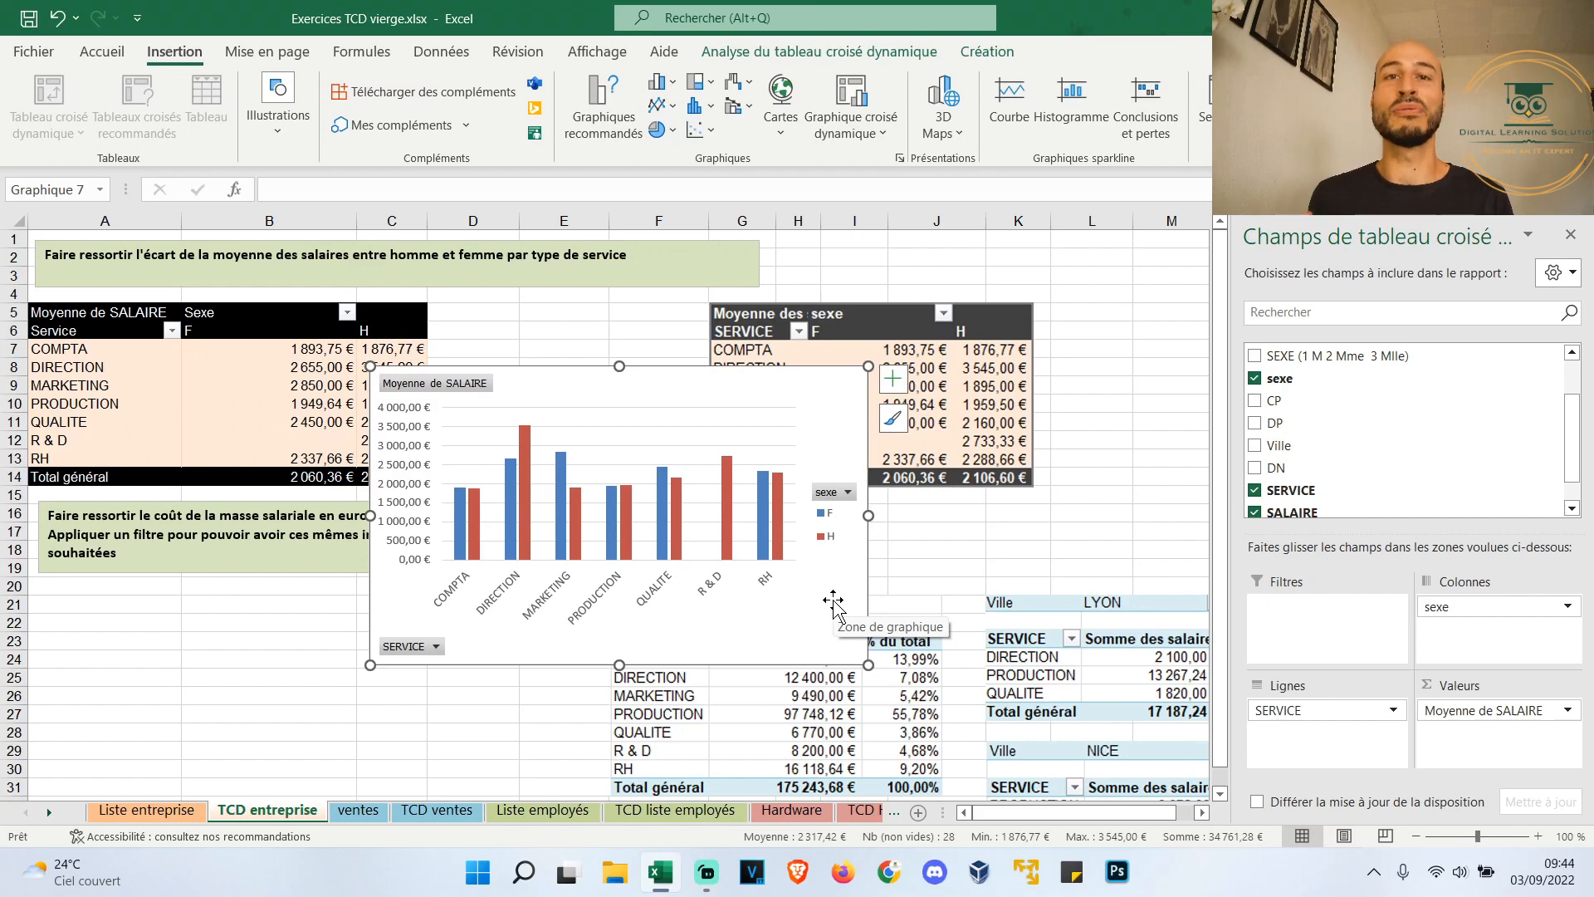
{"action": "left_click", "coordinate": [834, 604]}
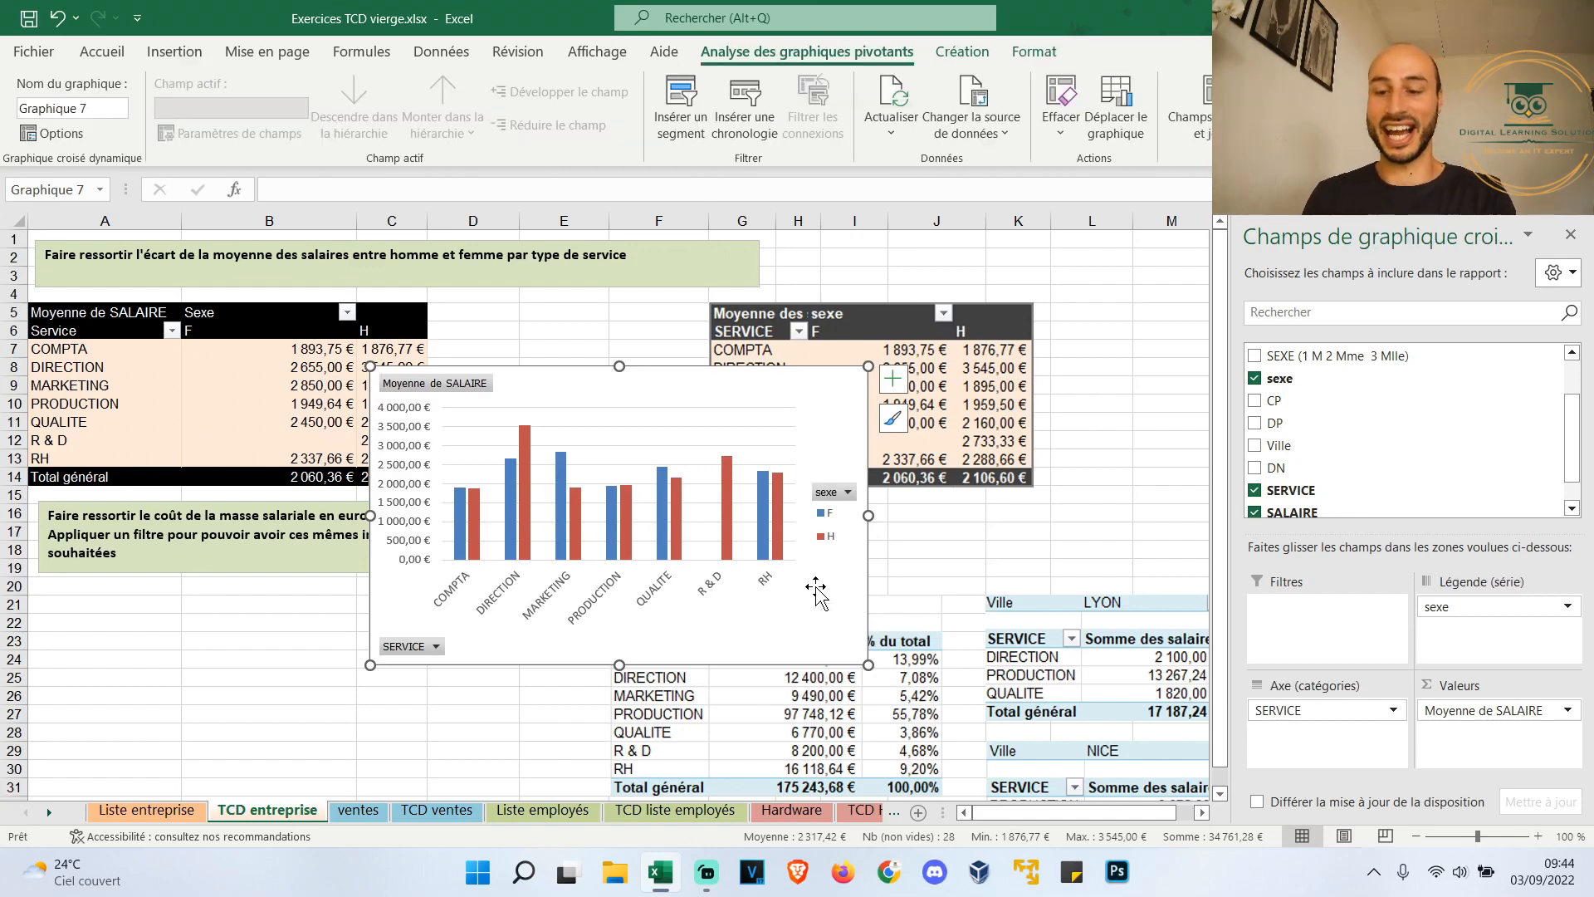
{"action": "key", "text": "Delete"}
Create a pivot table from 'Liste entreprise'!$A$2:$K$86, placed at cell A21 of the existing TCD entreprise sheet
{"action": "scroll", "coordinate": [613, 407], "scroll_direction": "down", "scroll_amount": 2}
{"action": "scroll", "coordinate": [613, 407], "scroll_direction": "up", "scroll_amount": 1}
{"action": "left_click", "coordinate": [245, 563]}
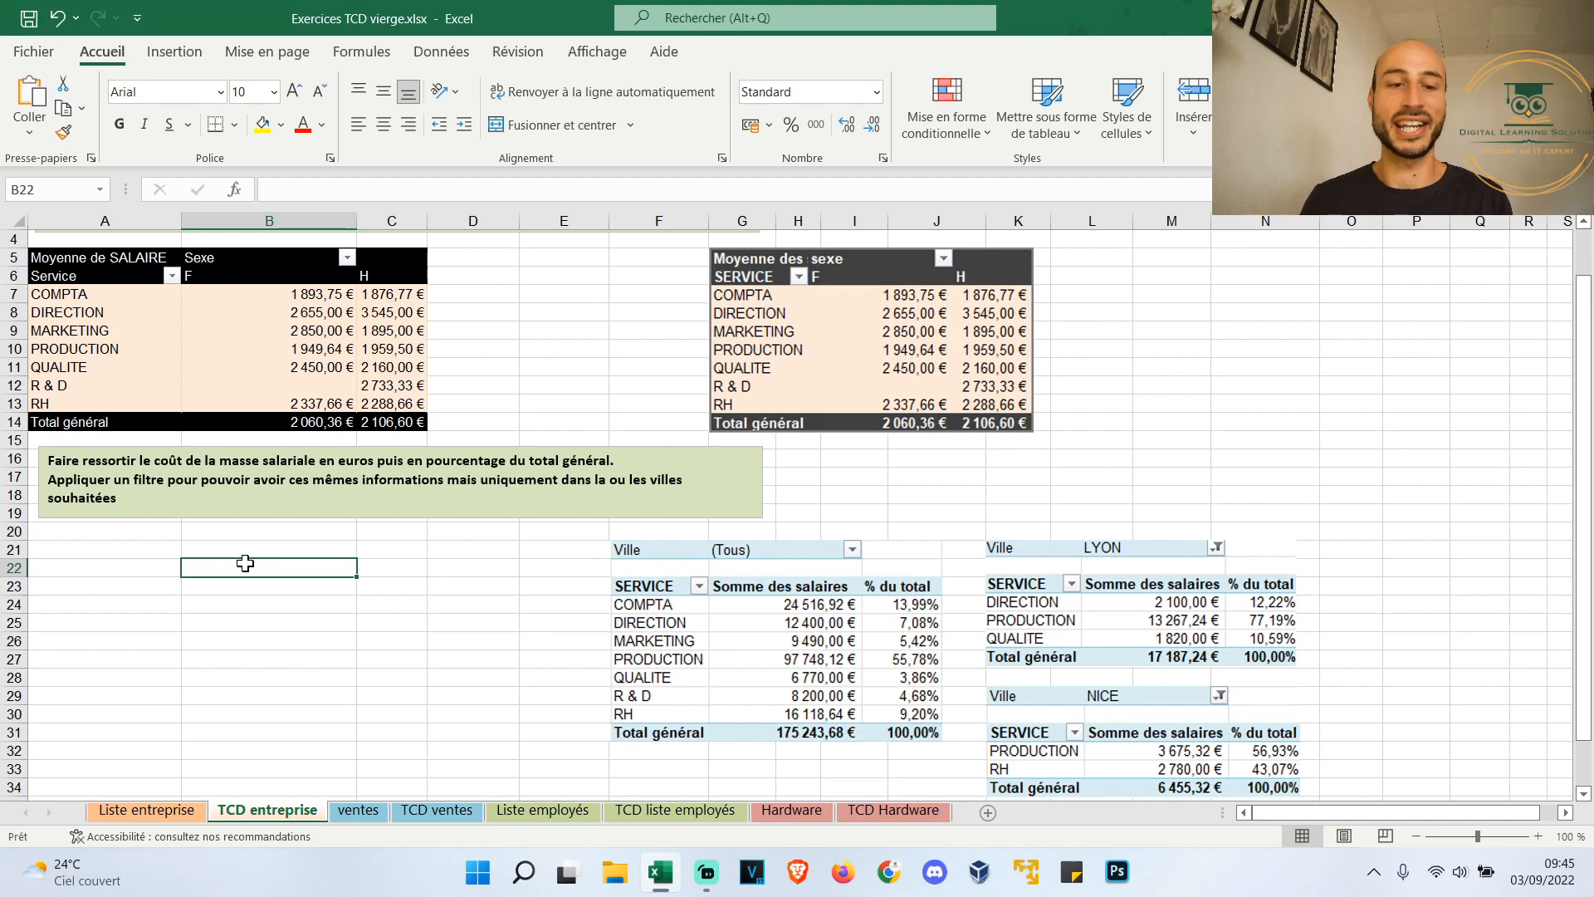
{"action": "left_click", "coordinate": [146, 809]}
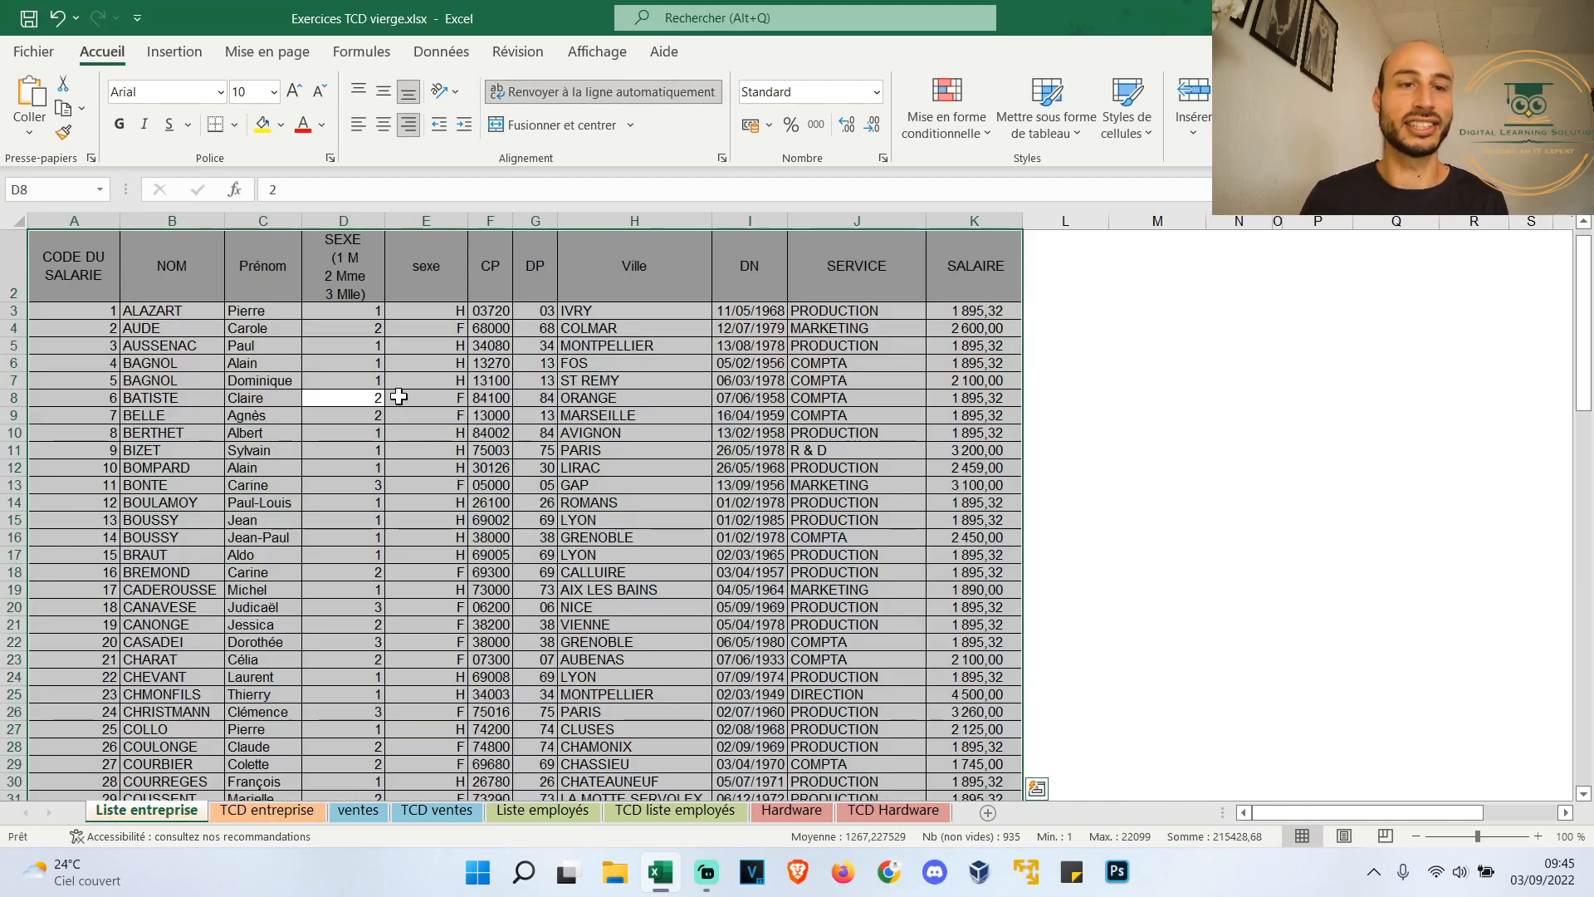
{"action": "left_click", "coordinate": [170, 54]}
{"action": "left_click", "coordinate": [59, 93]}
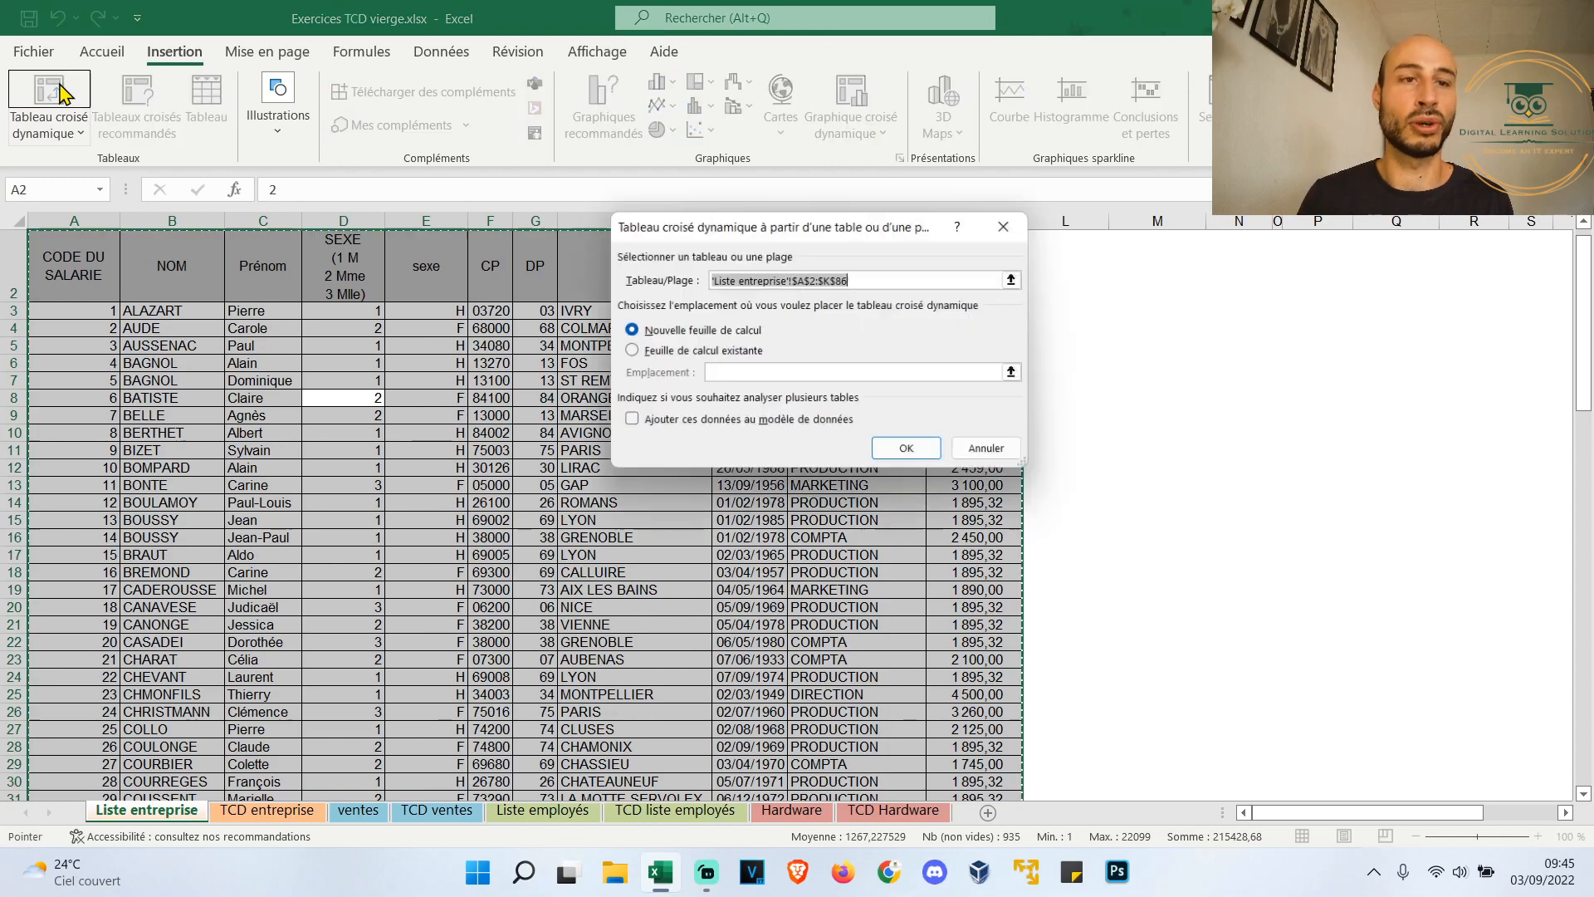
{"action": "left_click", "coordinate": [628, 351]}
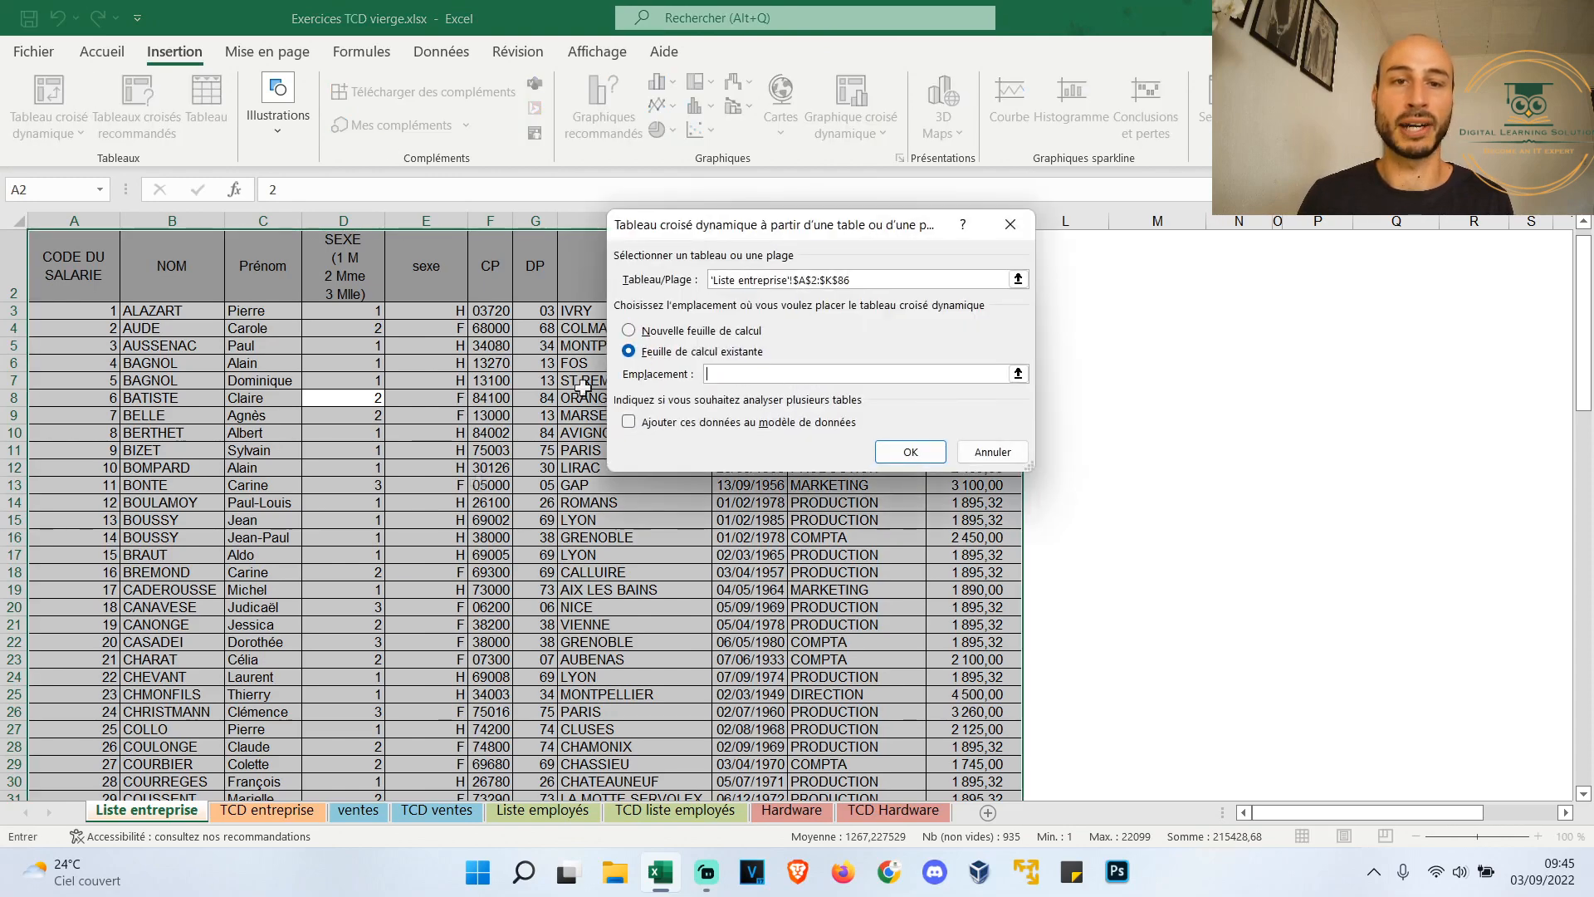
{"action": "left_click", "coordinate": [262, 812]}
{"action": "left_click", "coordinate": [92, 548]}
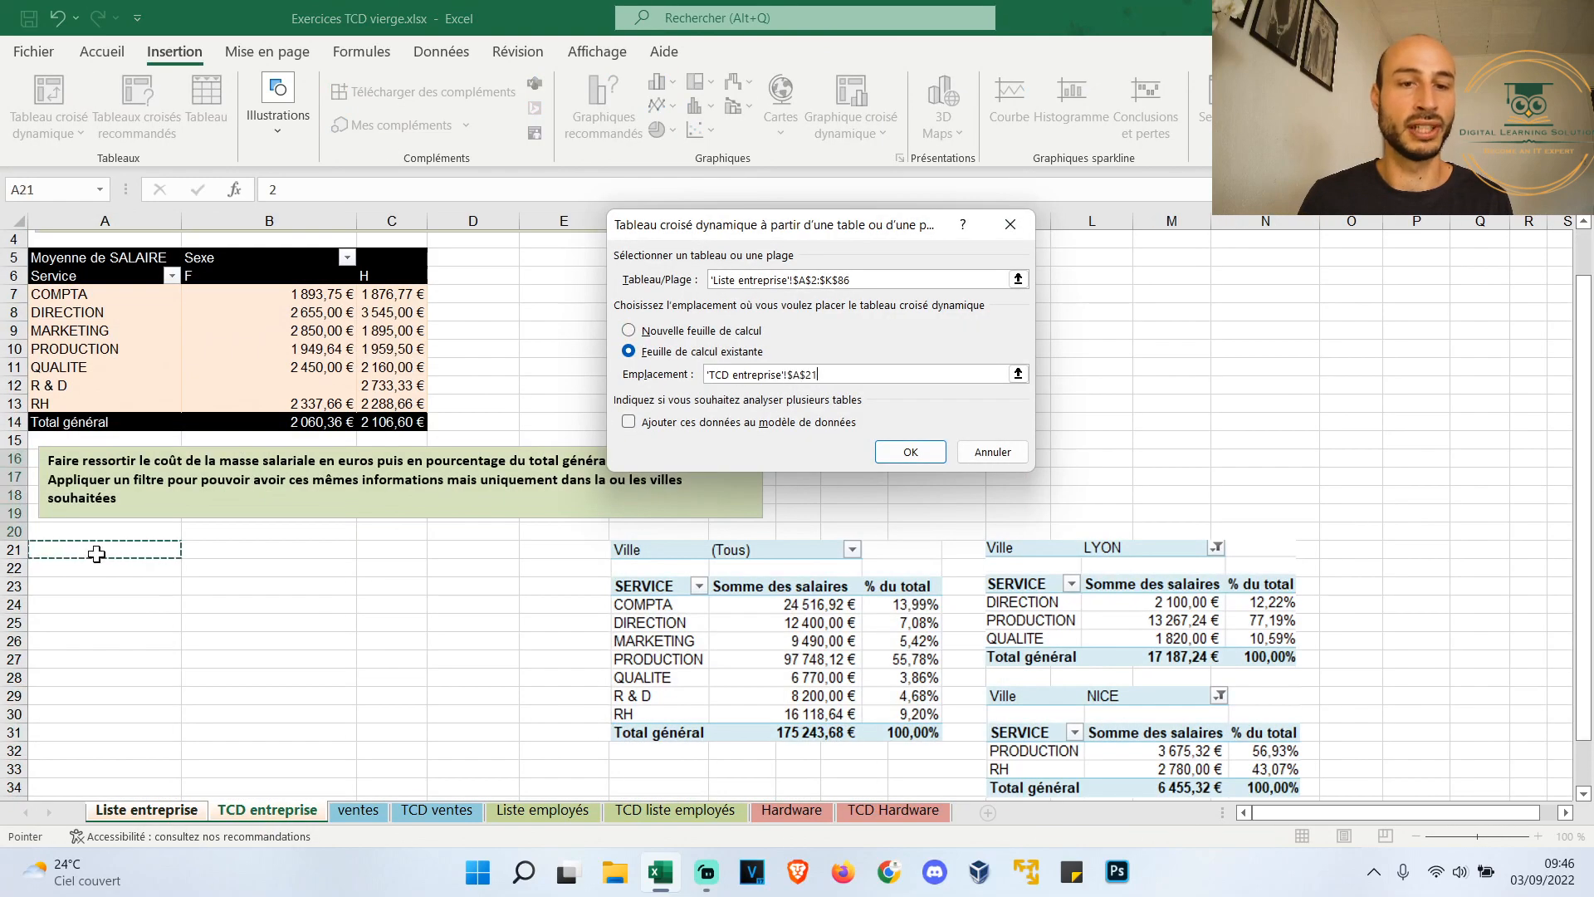
{"action": "left_click", "coordinate": [906, 451]}
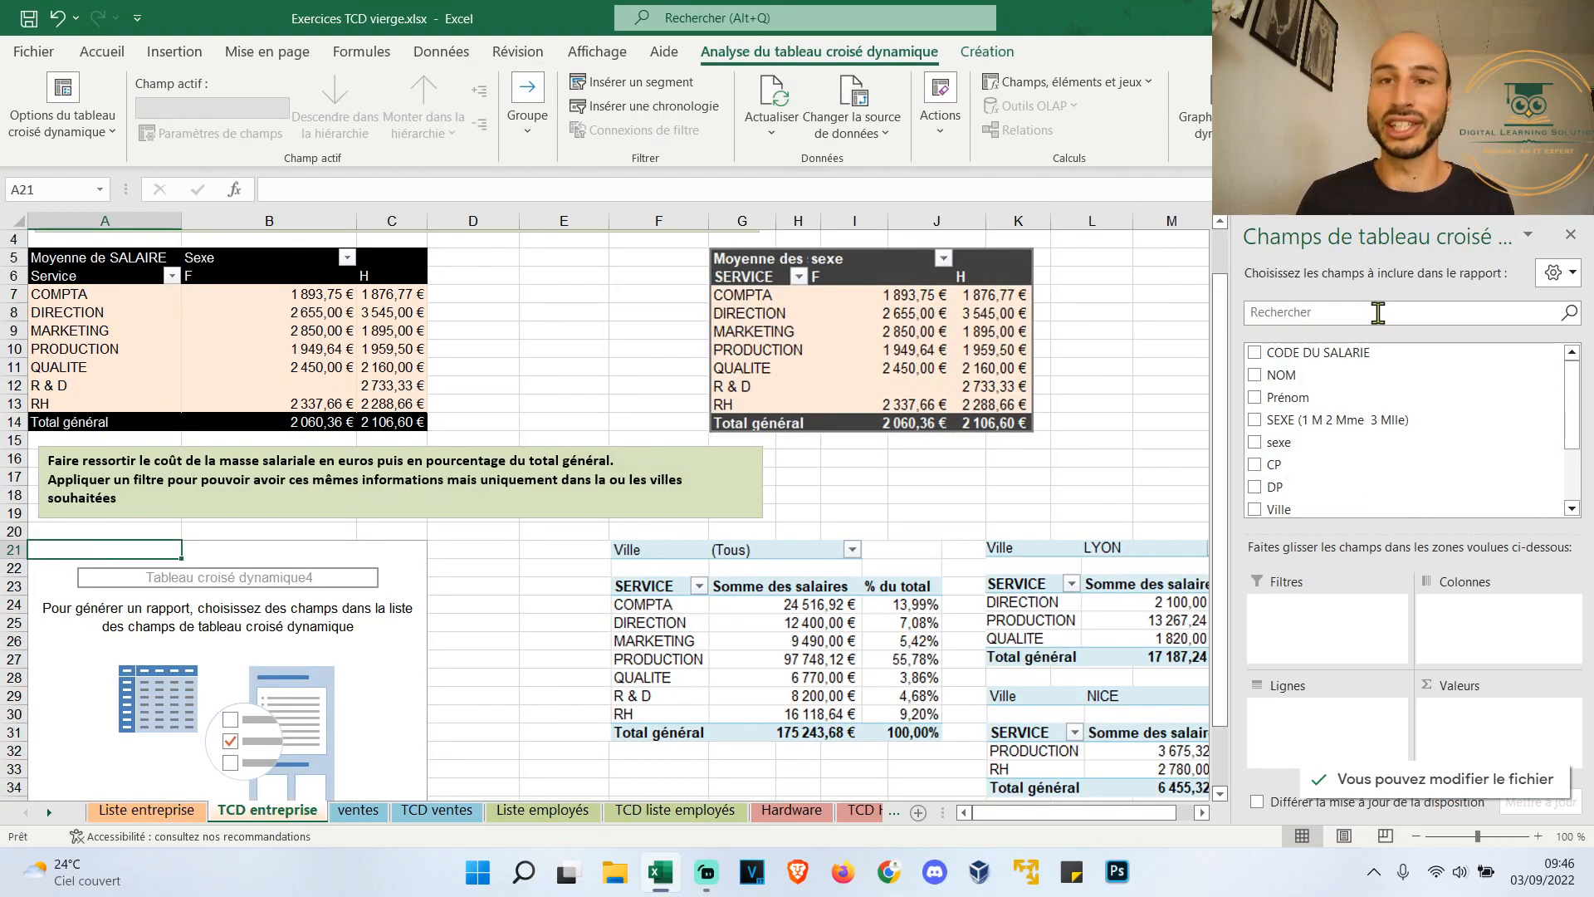
Close the pivot table field list and display it again for the new empty pivot table
{"action": "left_click", "coordinate": [1569, 234]}
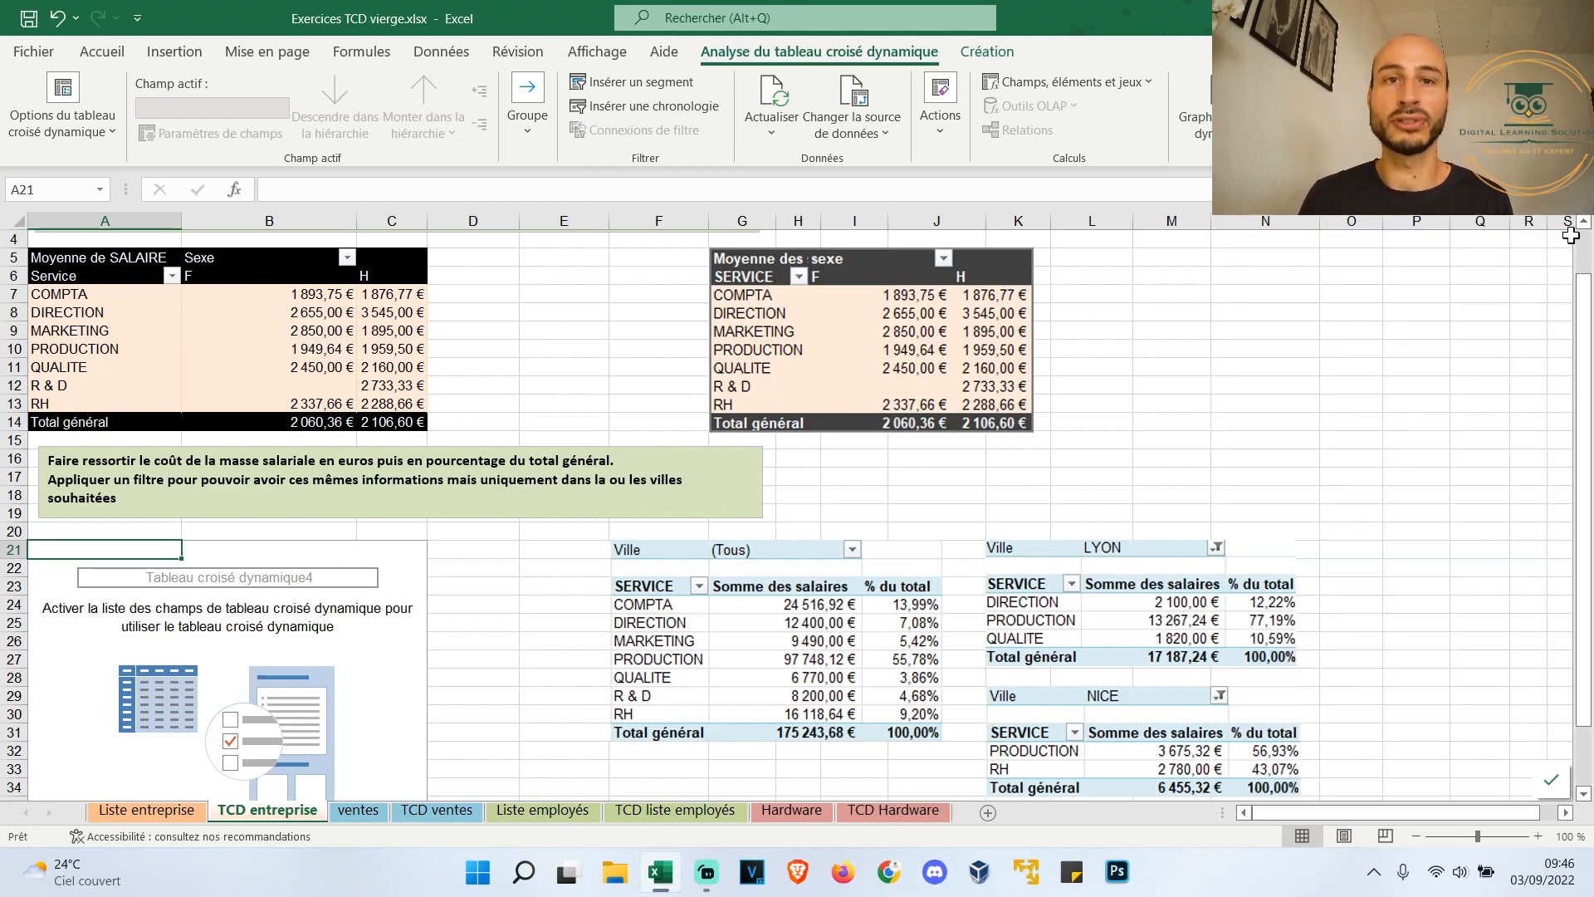
{"action": "left_click", "coordinate": [242, 567]}
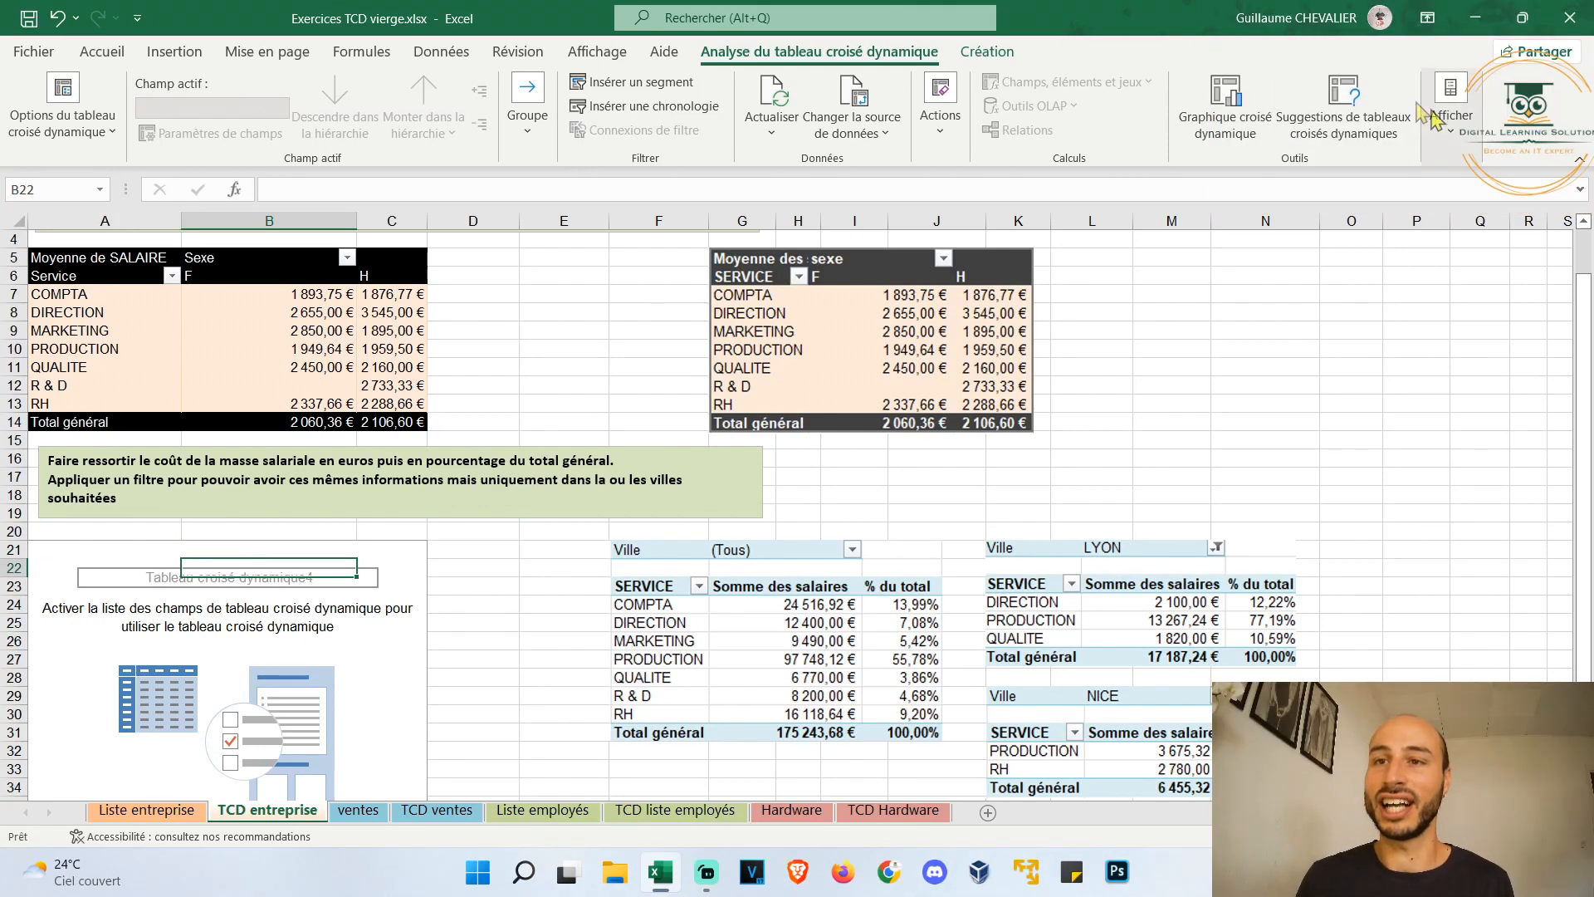
{"action": "left_click", "coordinate": [1448, 123]}
{"action": "left_click", "coordinate": [1448, 204]}
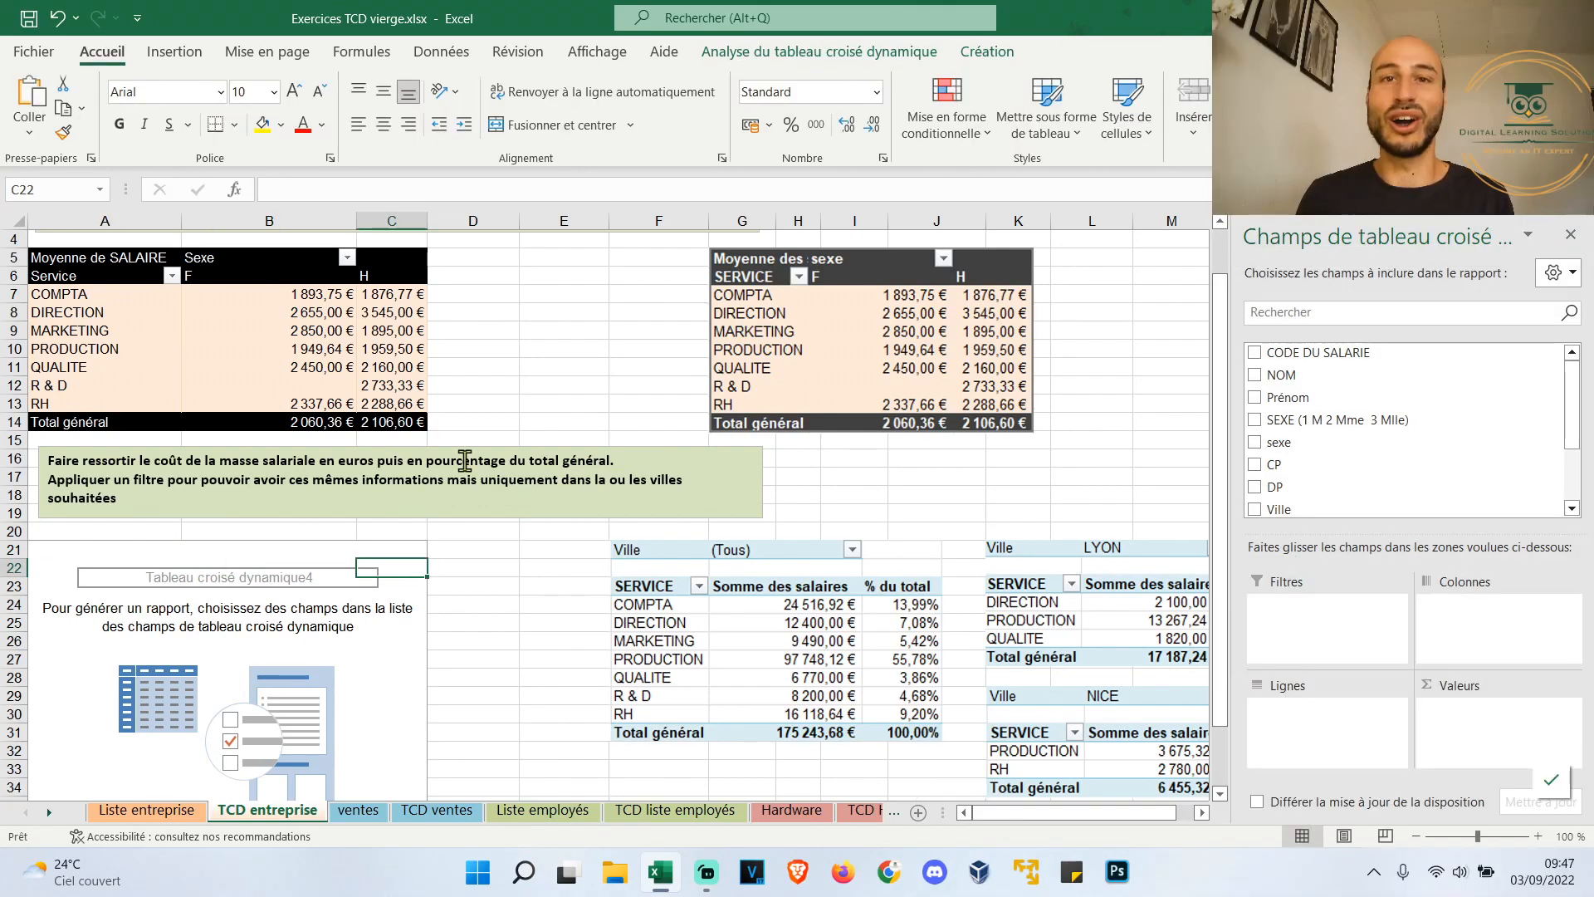
Add SERVICE as rows and SALAIRE twice as summed values in the new pivot table
{"action": "scroll", "coordinate": [1530, 415], "scroll_direction": "down", "scroll_amount": 2}
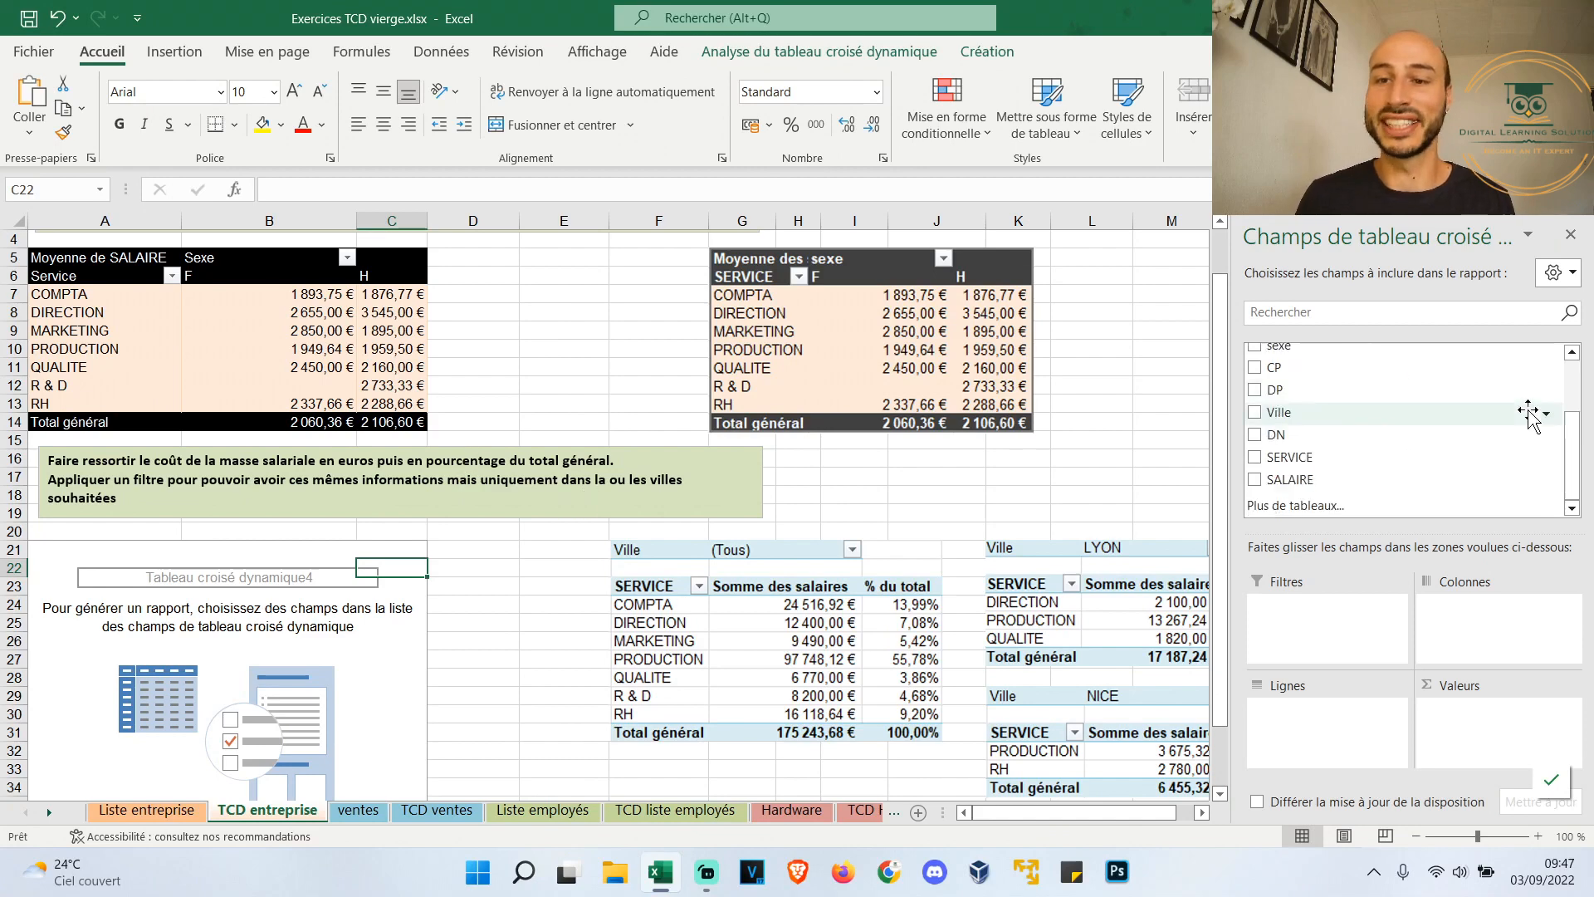
{"action": "left_click", "coordinate": [1255, 480]}
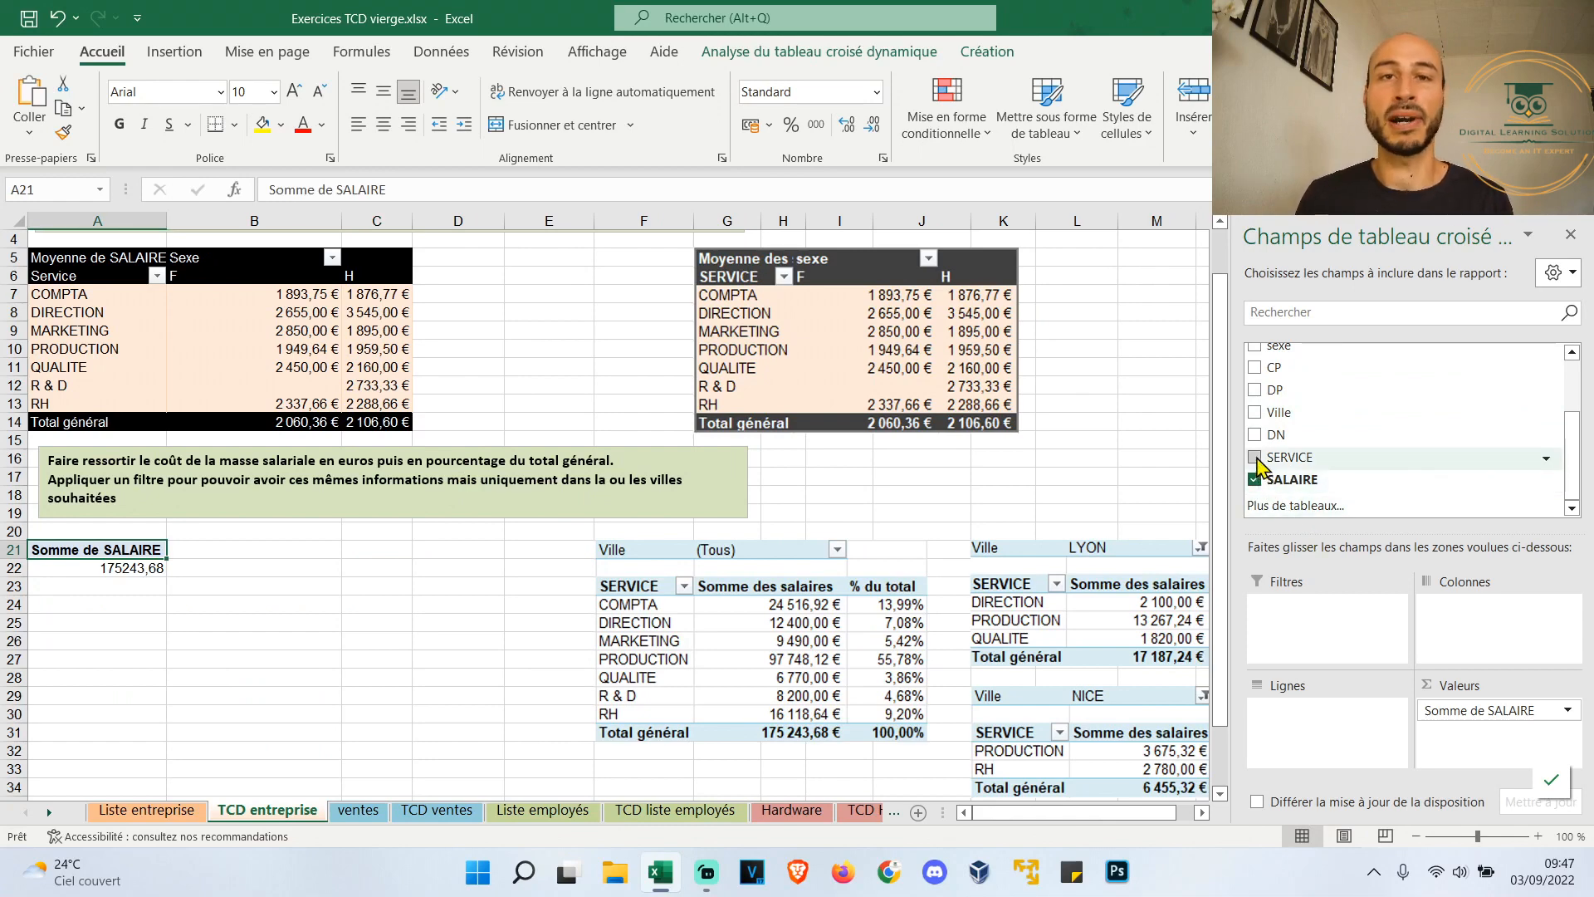
{"action": "left_click", "coordinate": [1255, 457]}
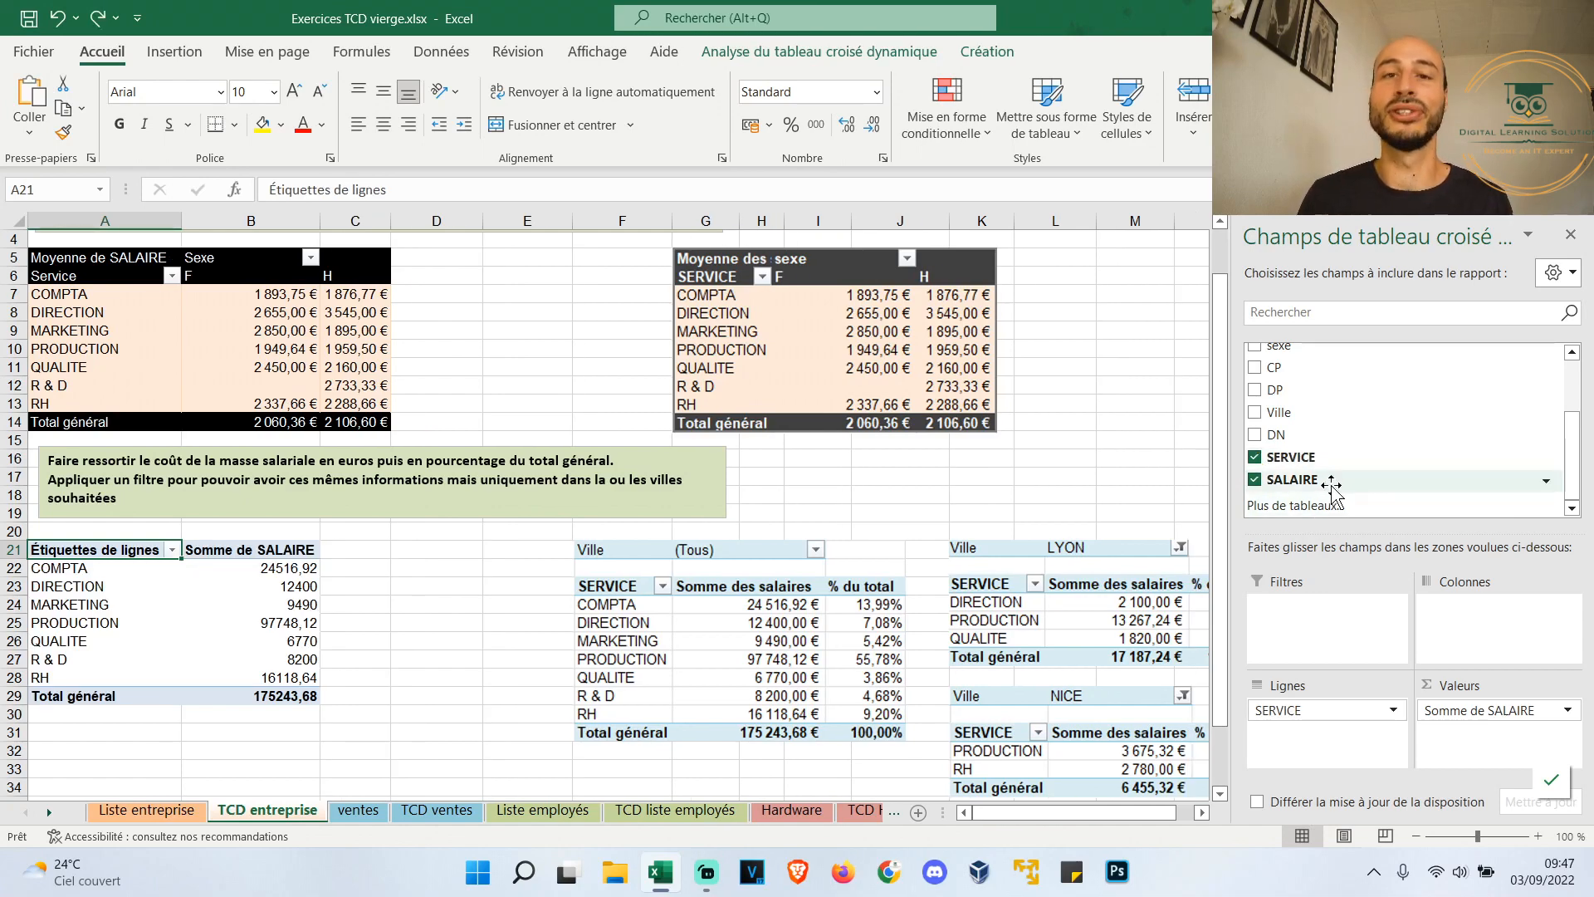
{"action": "left_click_drag", "start_coordinate": [1331, 484], "coordinate": [1465, 731]}
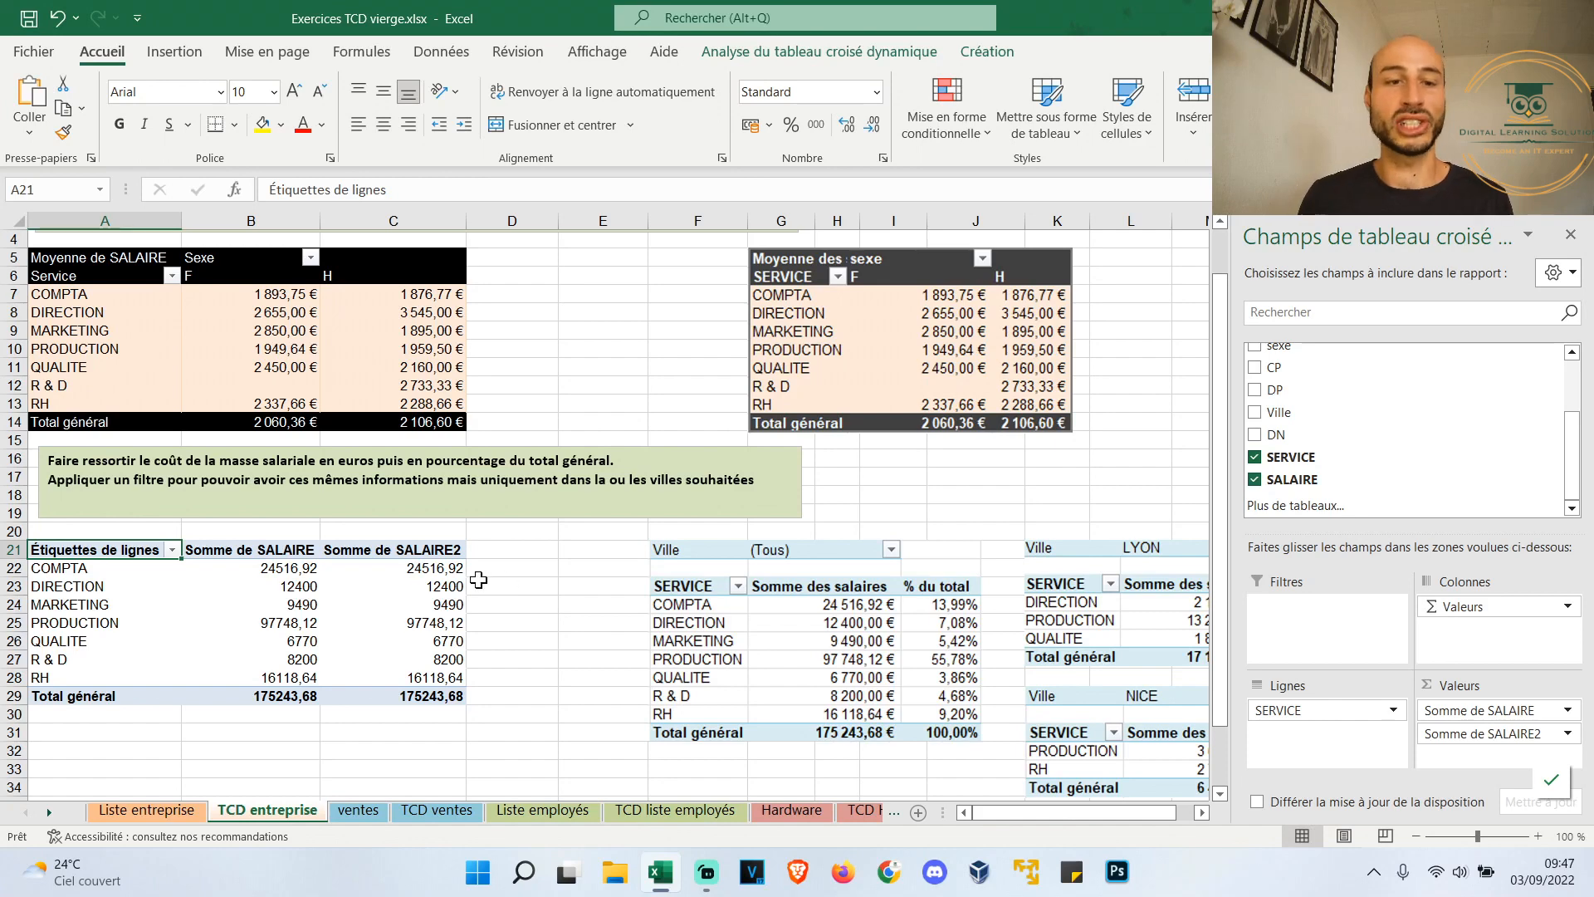
Format the first salary sum column, B22:B29, as Comptabilité in euros
{"action": "left_click", "coordinate": [291, 571]}
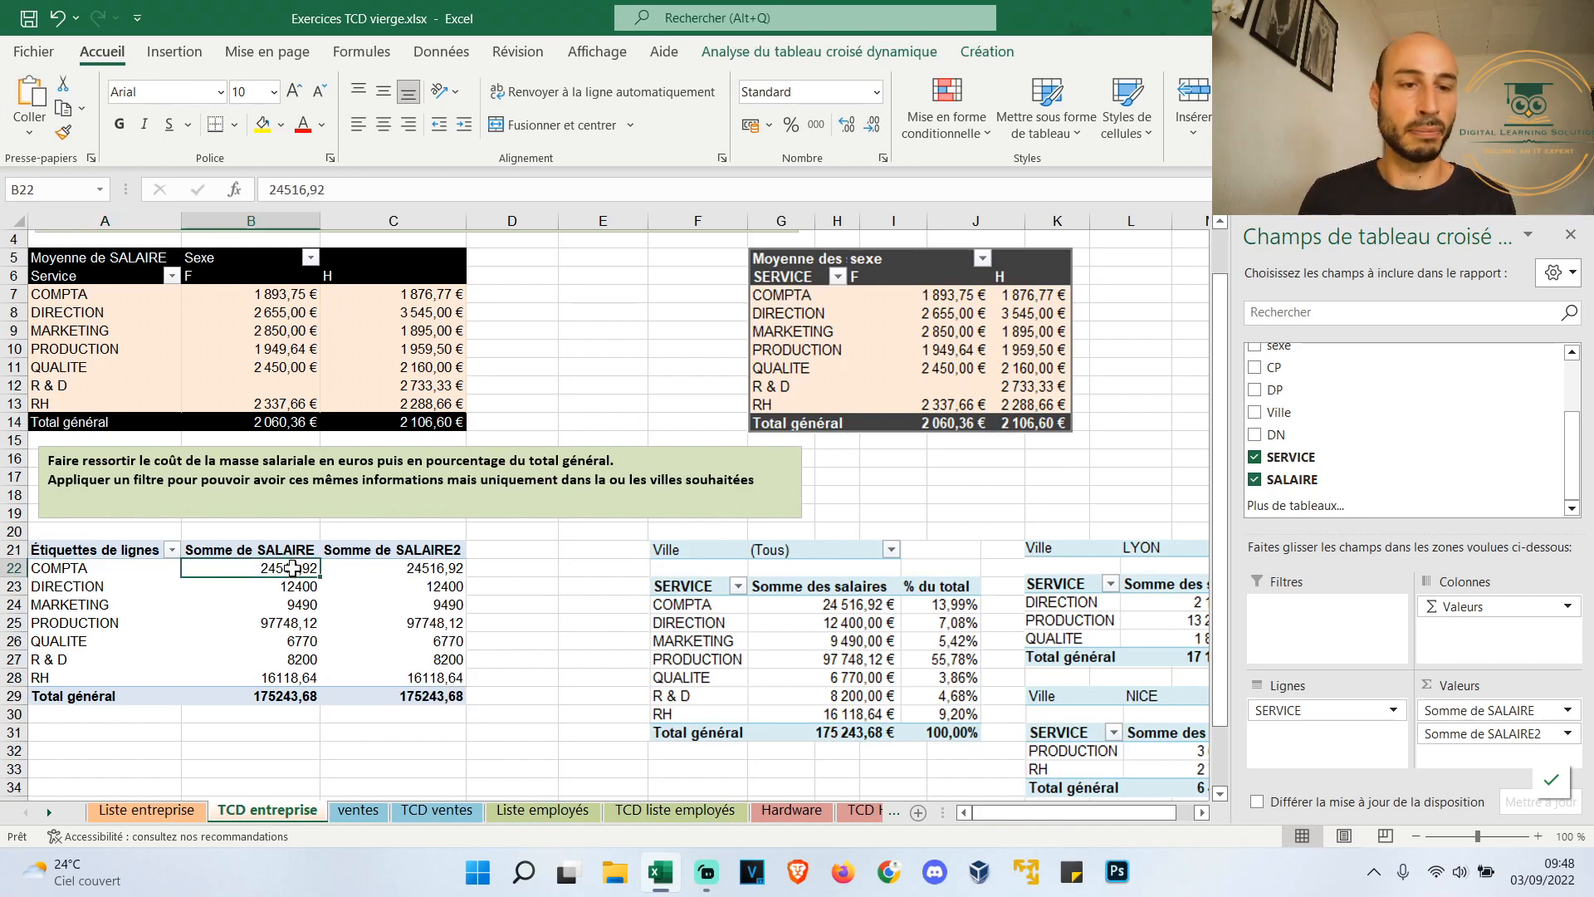
{"action": "left_click_drag", "start_coordinate": [290, 571], "coordinate": [287, 695]}
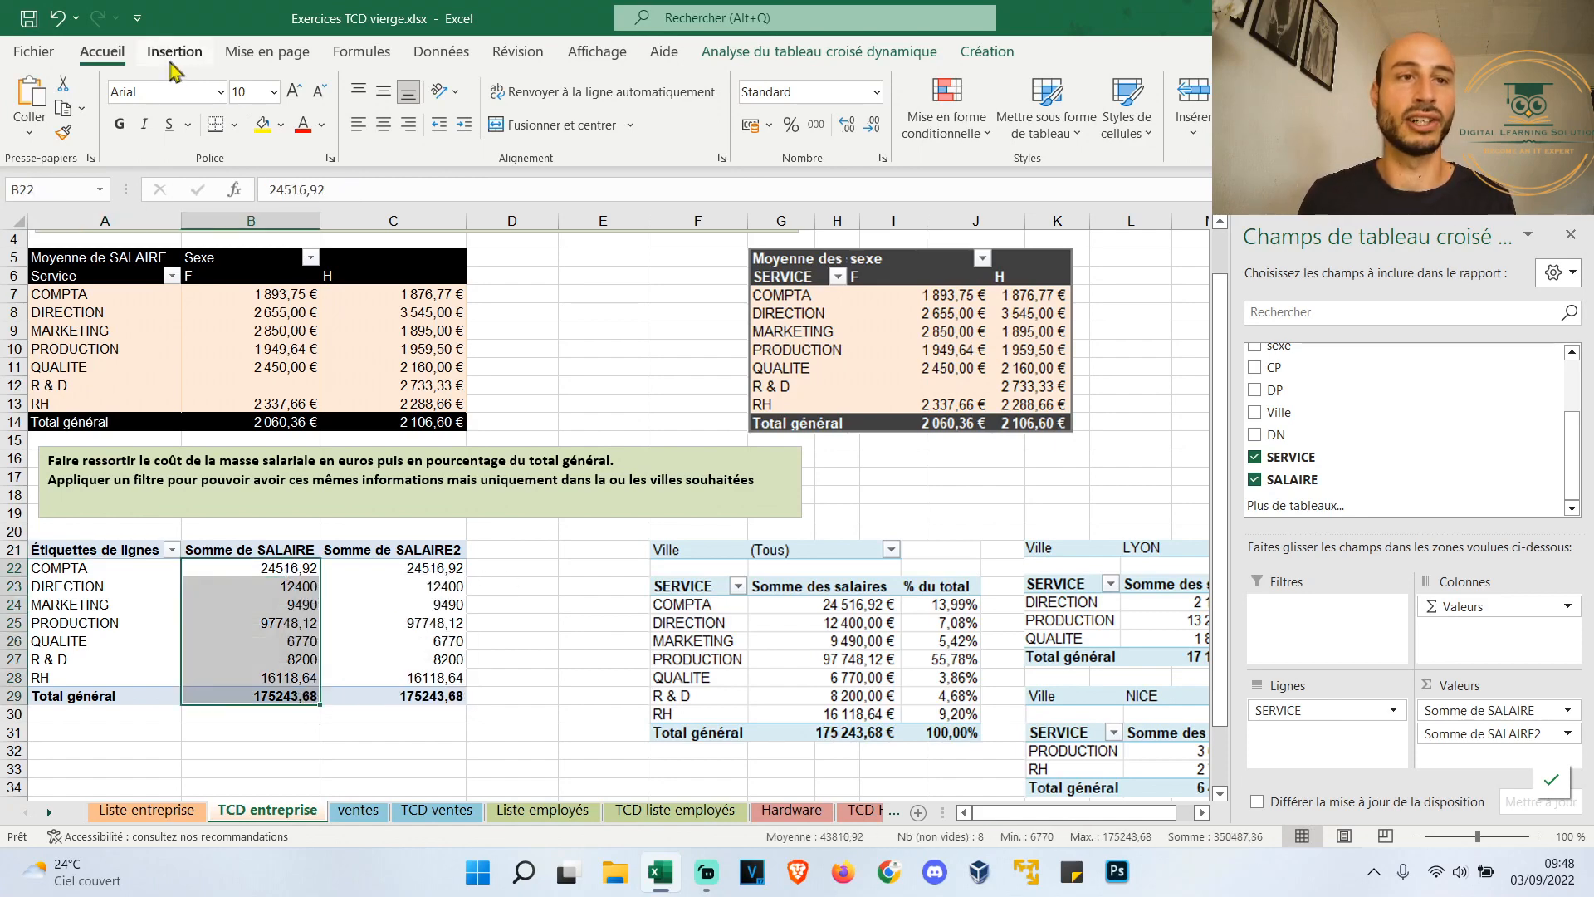
{"action": "left_click", "coordinate": [750, 127]}
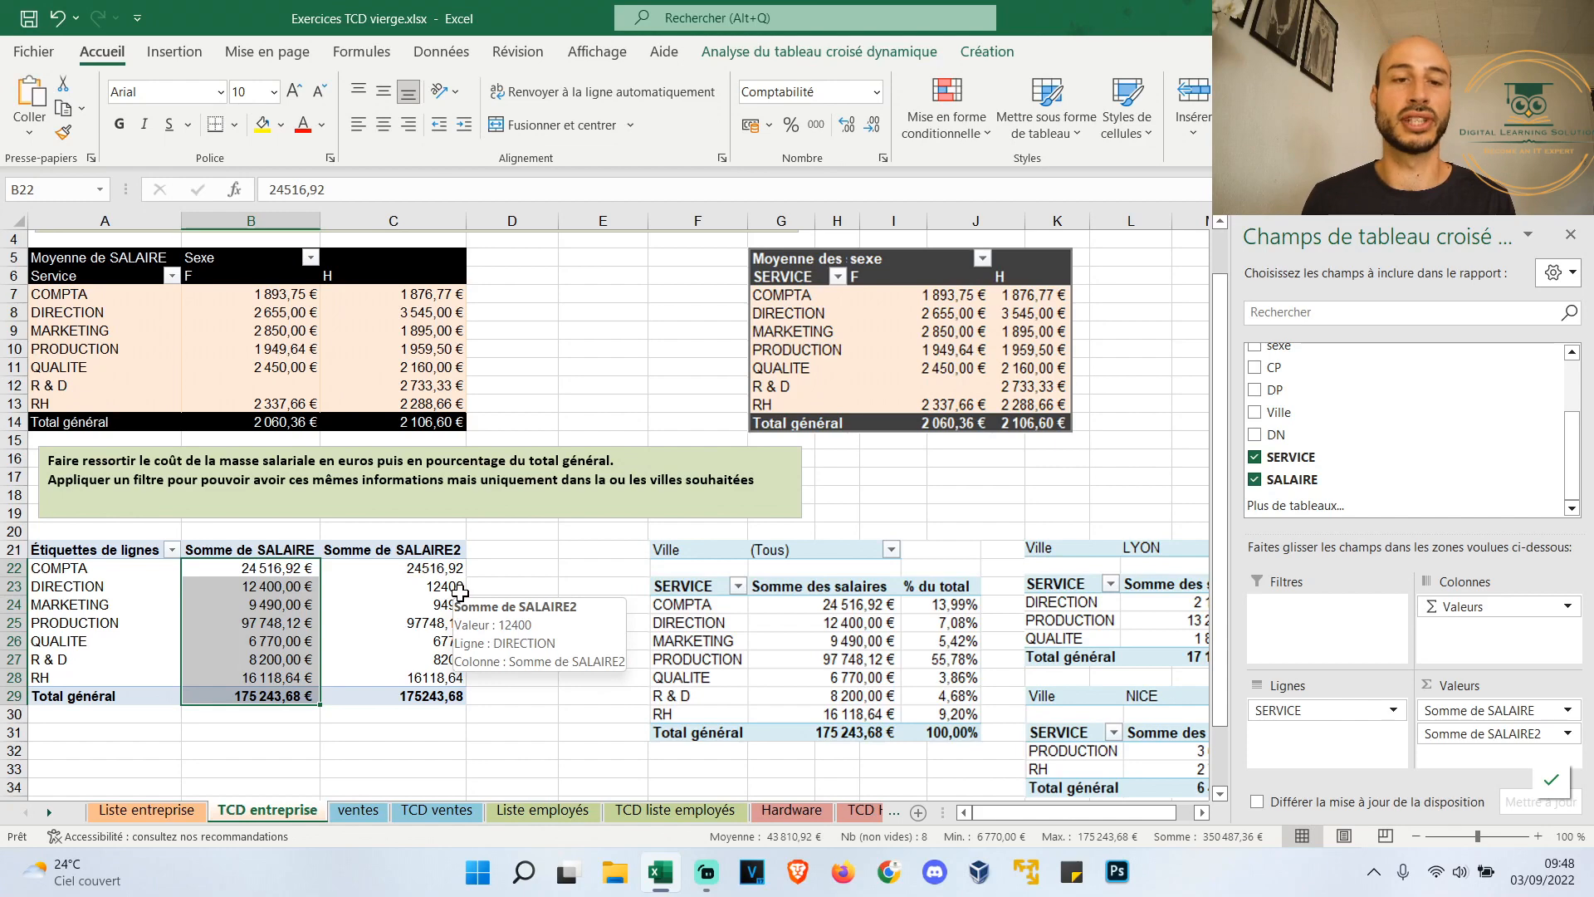
Show the second salary sum column's values as % du total général
{"action": "right_click", "coordinate": [432, 568]}
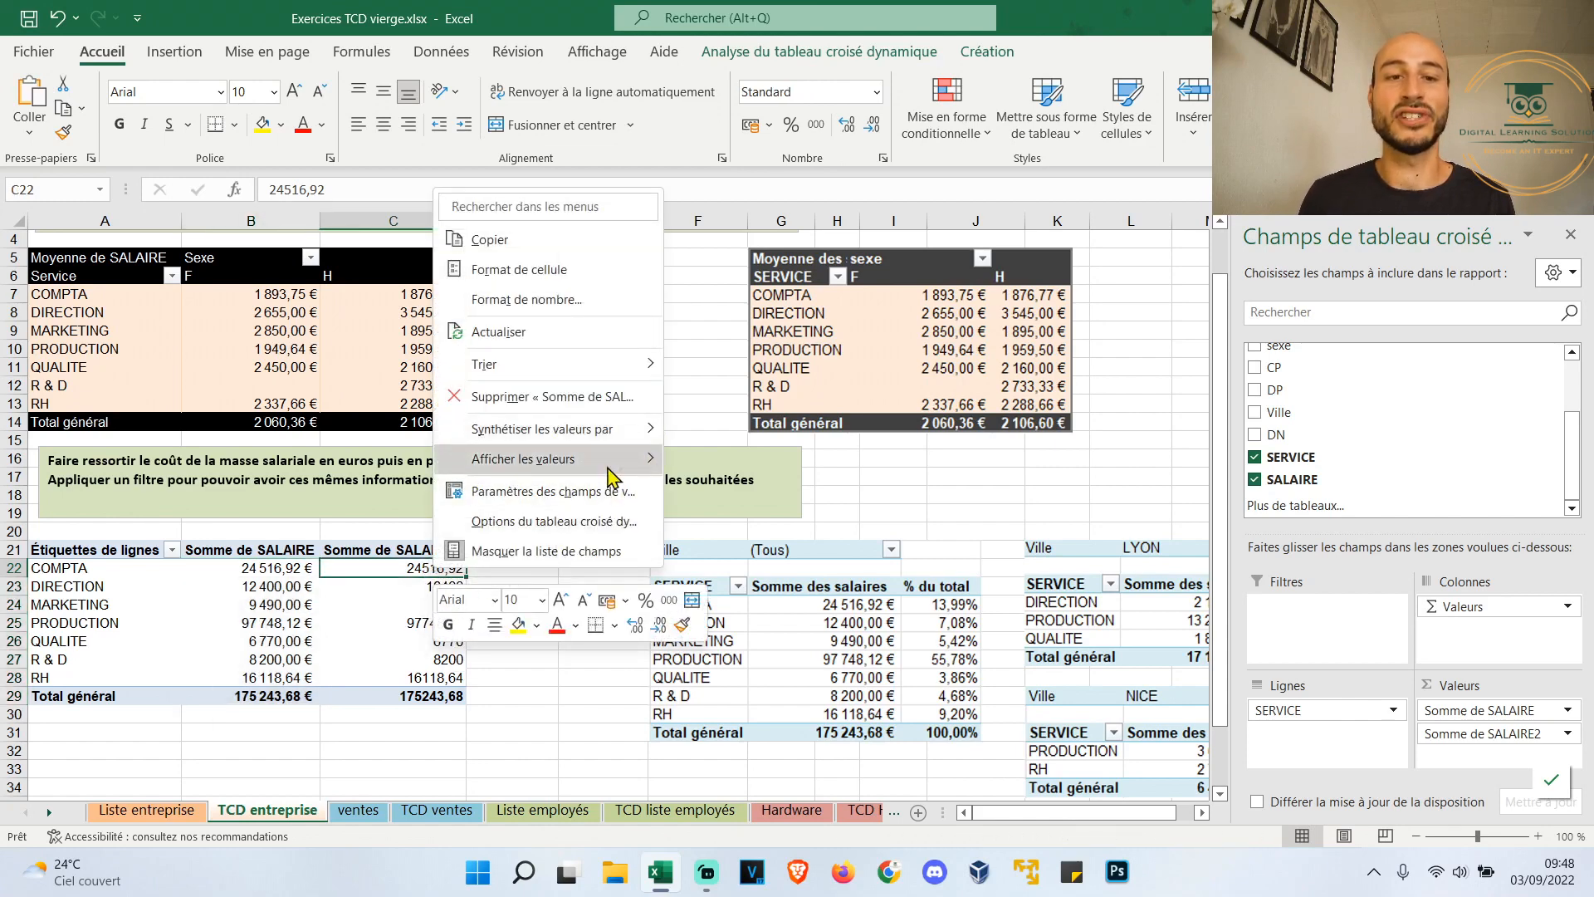
{"action": "mouse_move", "coordinate": [607, 469]}
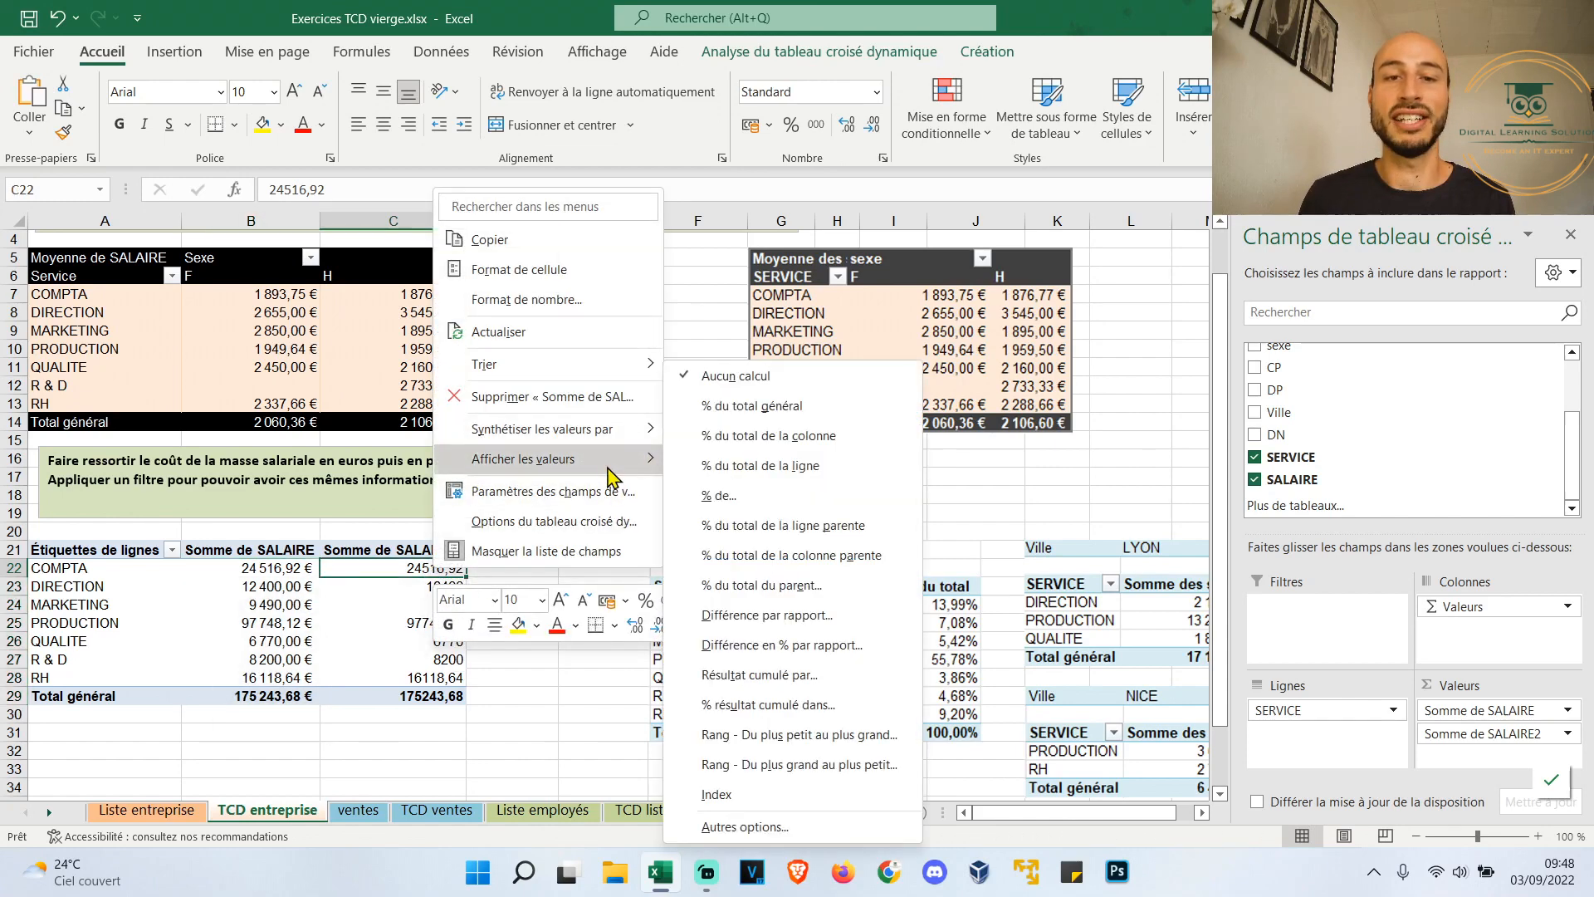
{"action": "left_click", "coordinate": [826, 419]}
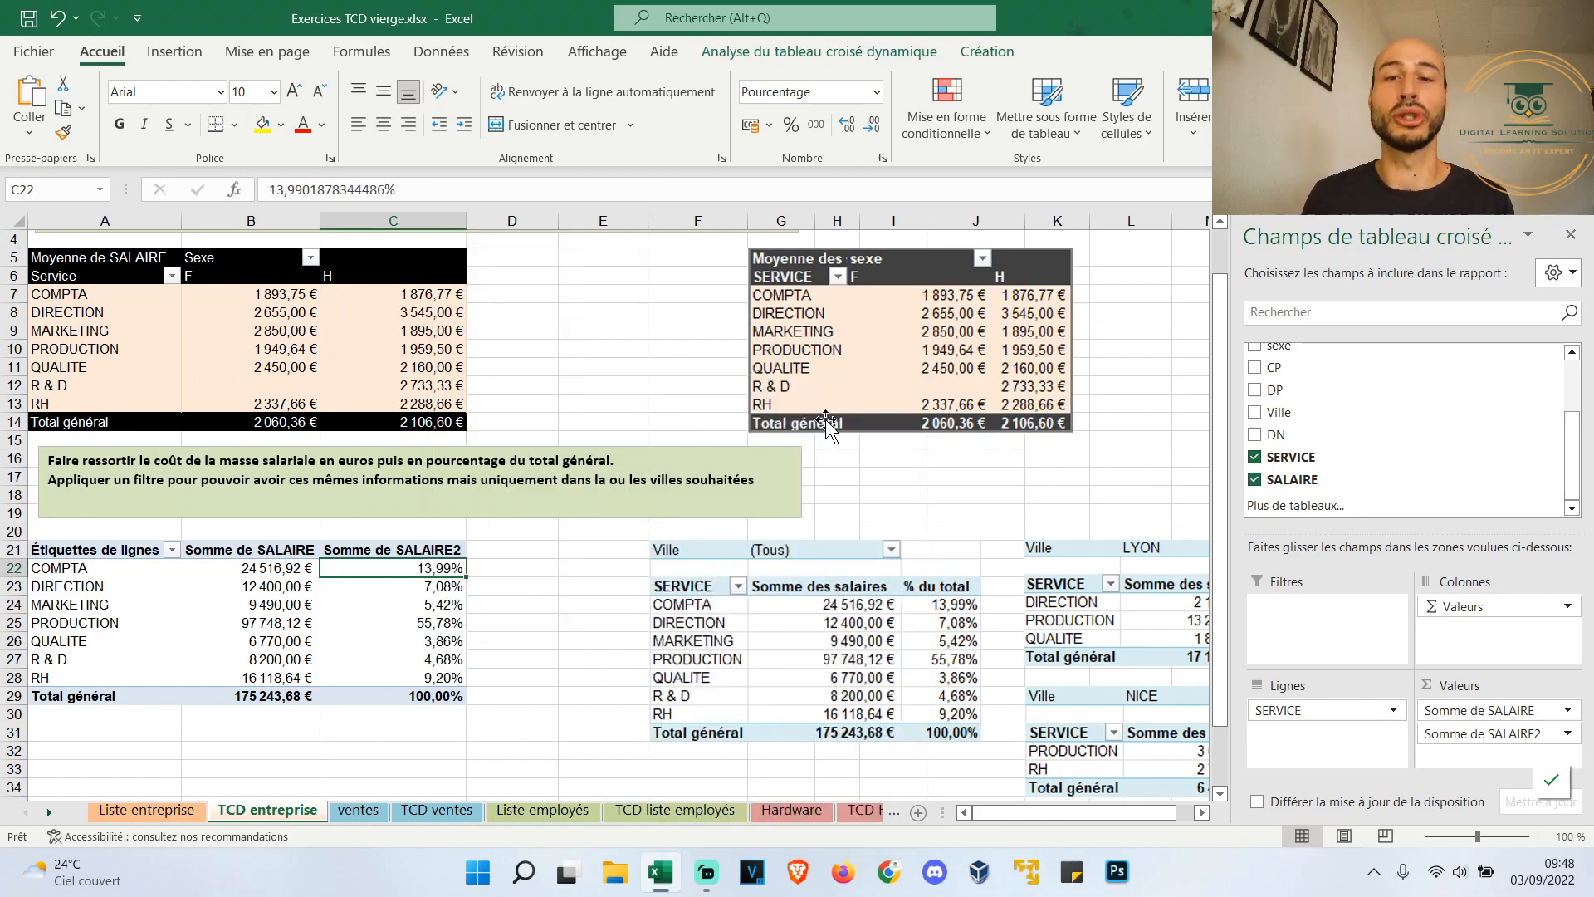
Rename the payroll pivot table's headers in A21:C21 as Service, Somme des salaires and % du total
{"action": "left_click", "coordinate": [58, 552]}
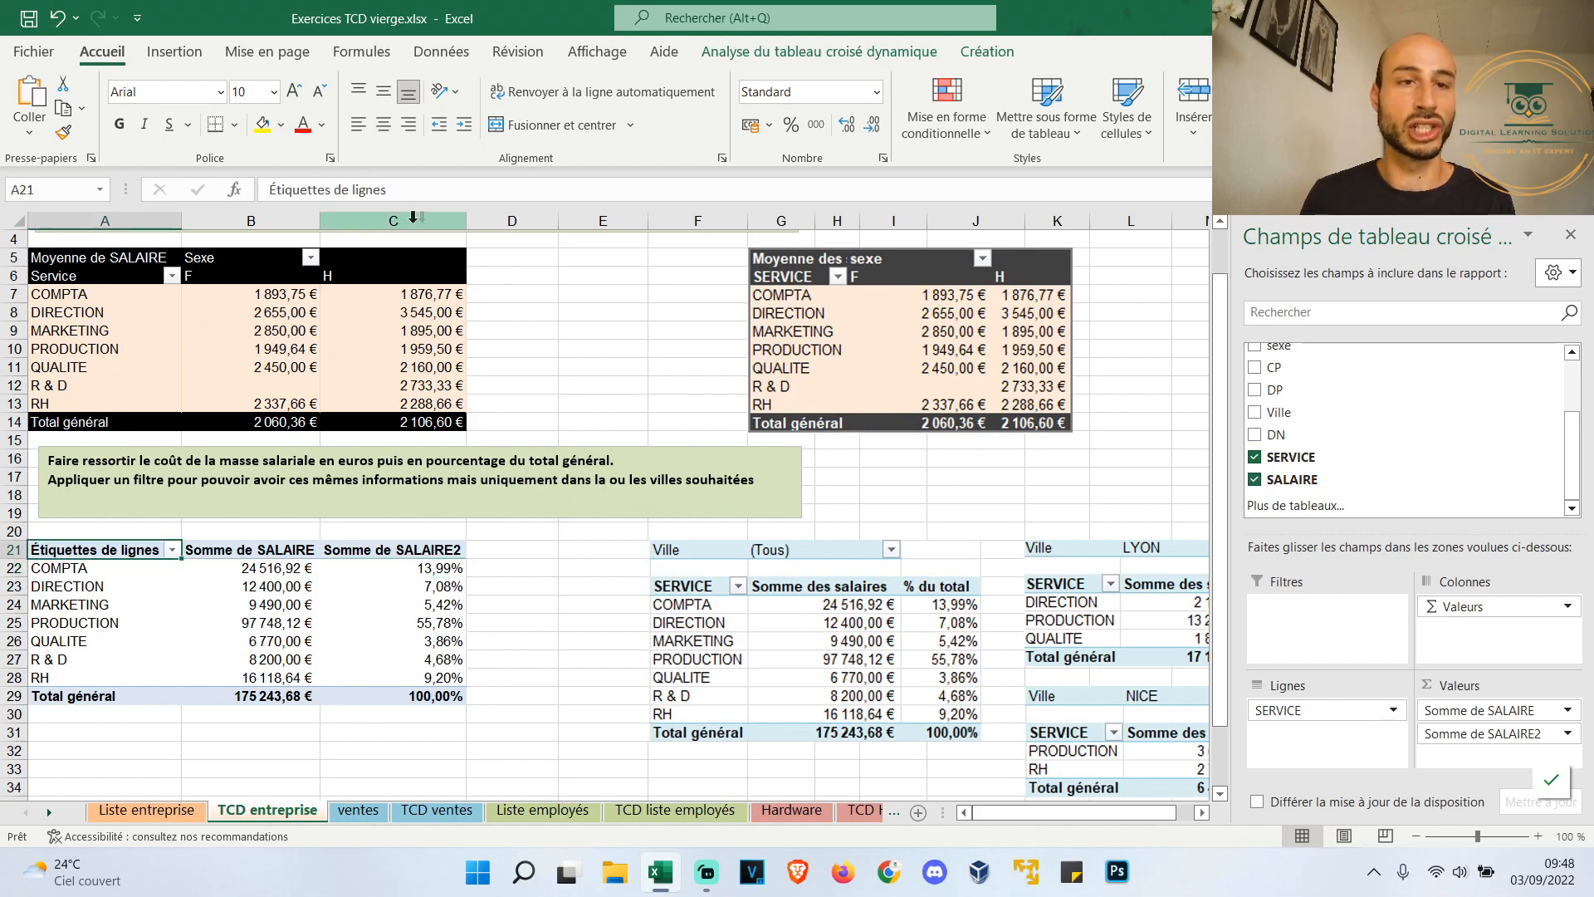
{"action": "left_click_drag", "start_coordinate": [453, 189], "coordinate": [243, 183]}
{"action": "type", "text": "Service"}
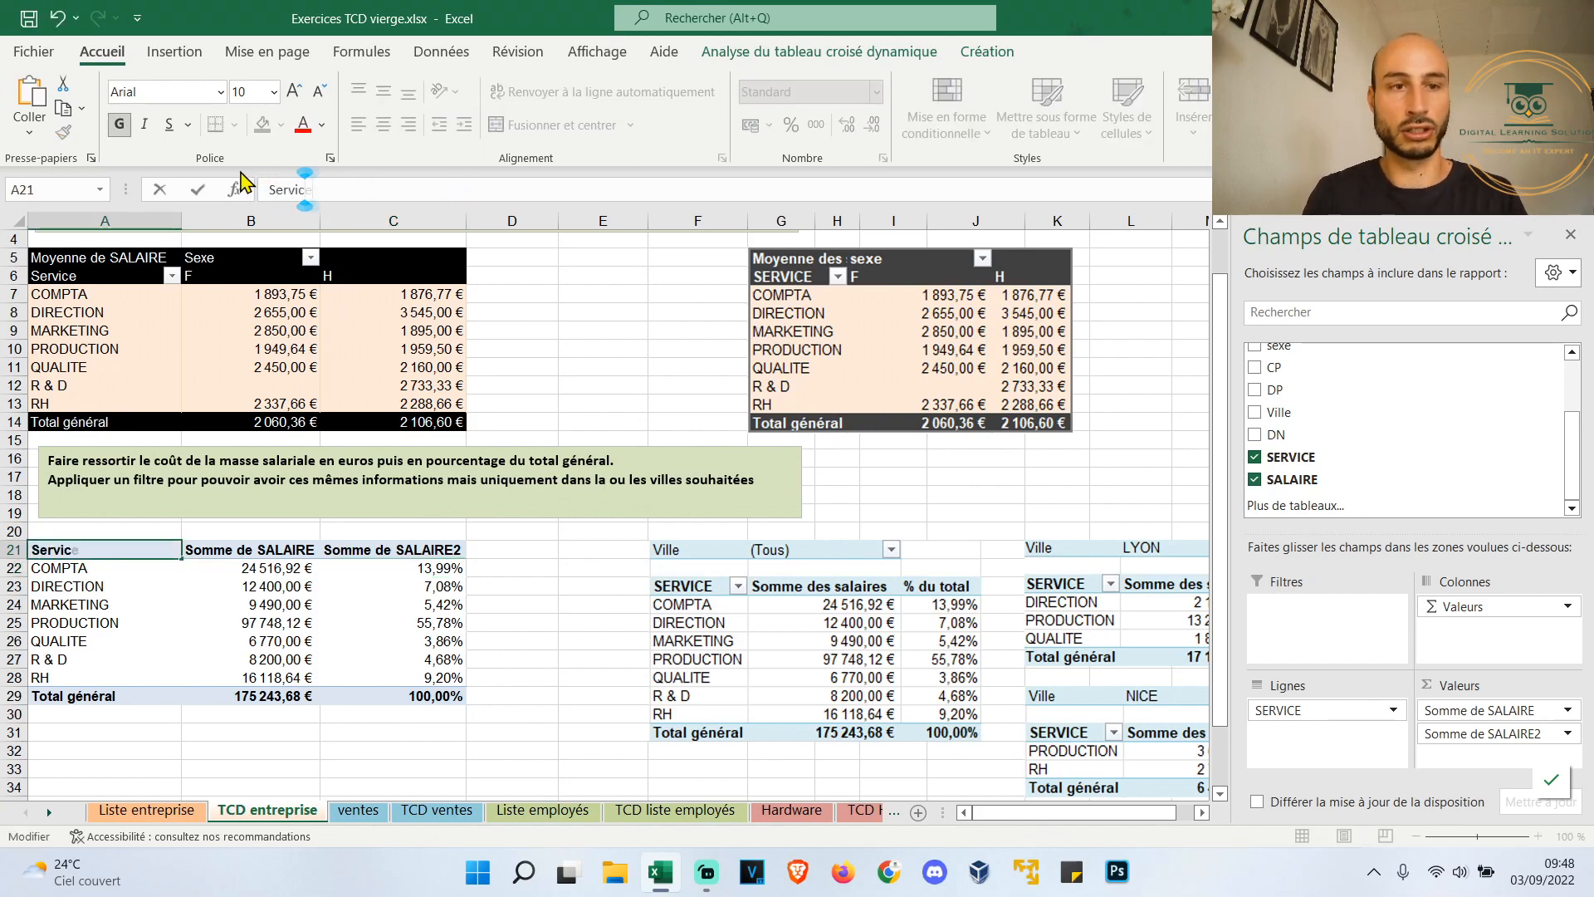
{"action": "key", "text": "Tab"}
{"action": "type", "text": "Somme des salaires"}
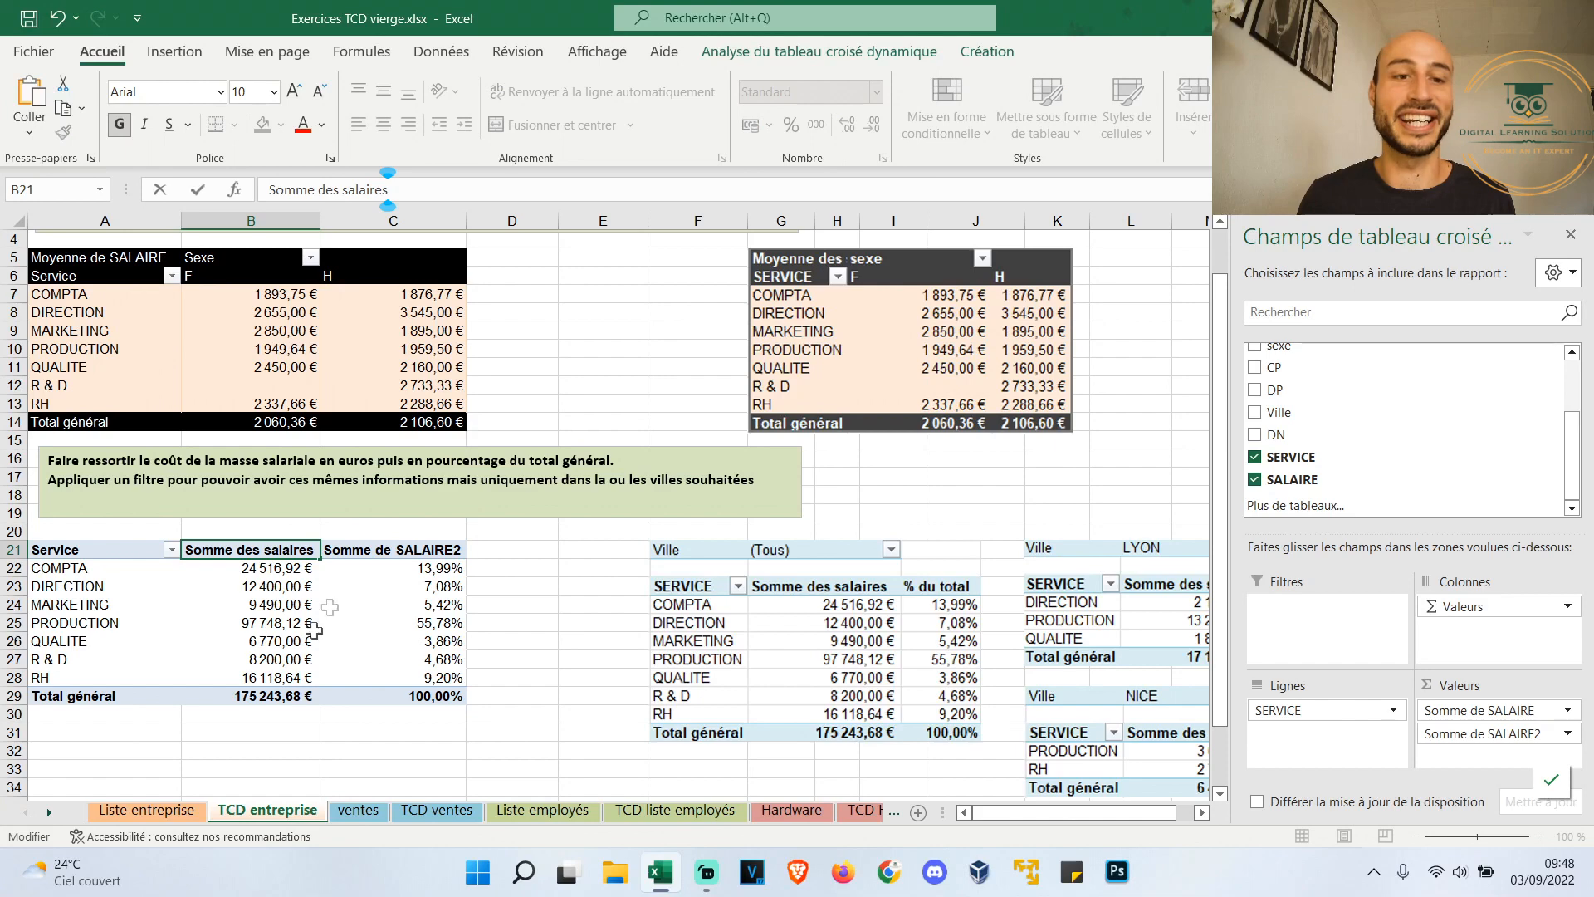
{"action": "key", "text": "Tab"}
{"action": "type", "text": "% du total"}
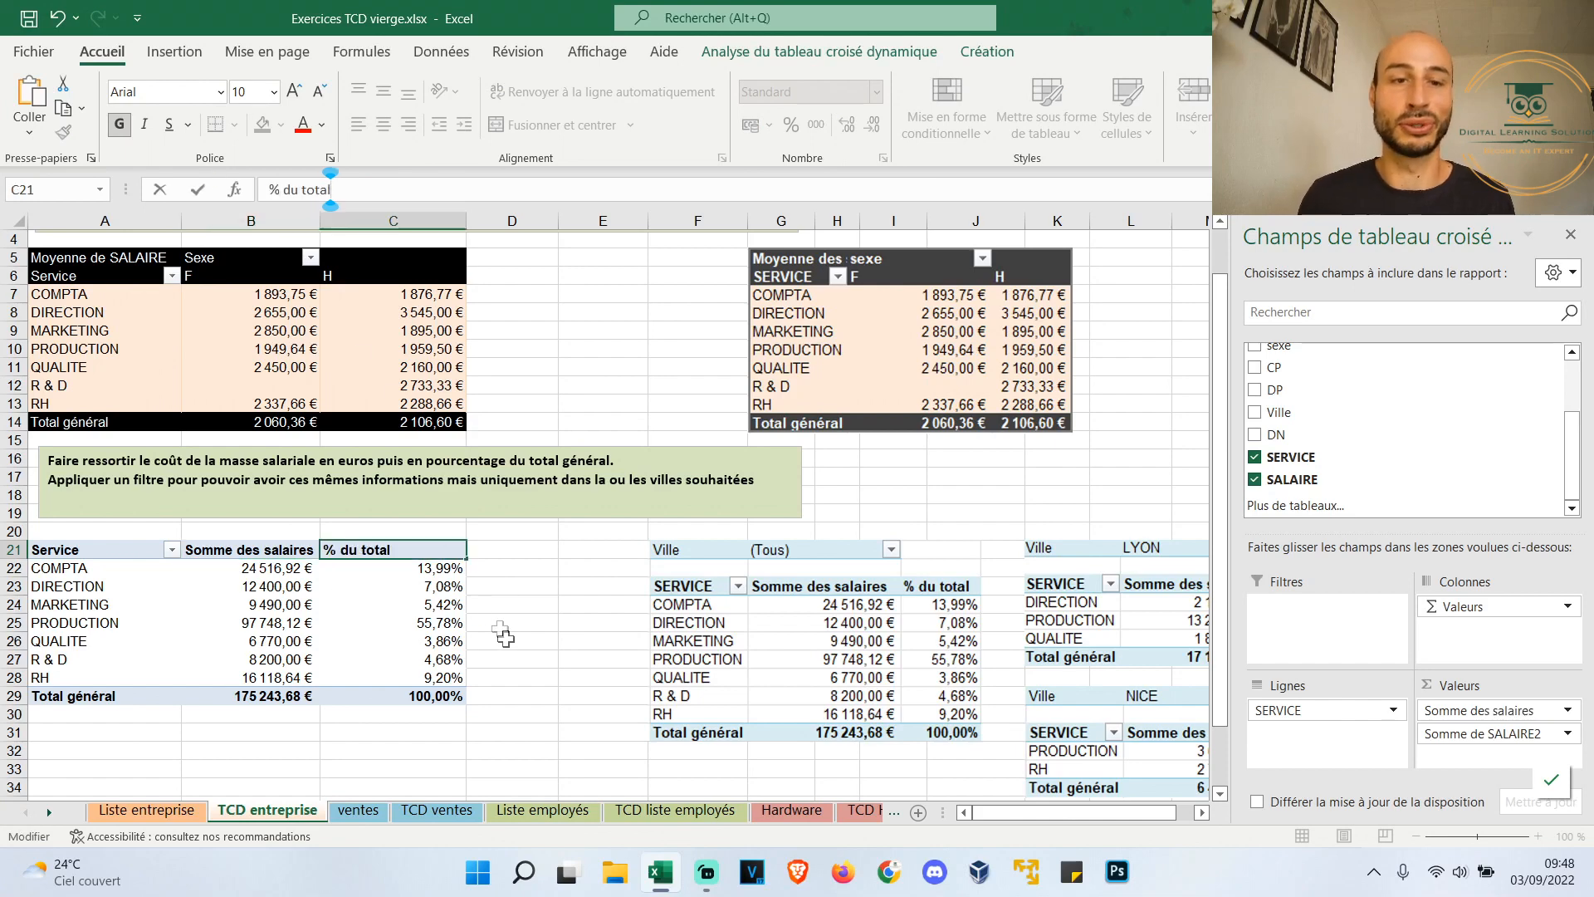
{"action": "left_click", "coordinate": [496, 587]}
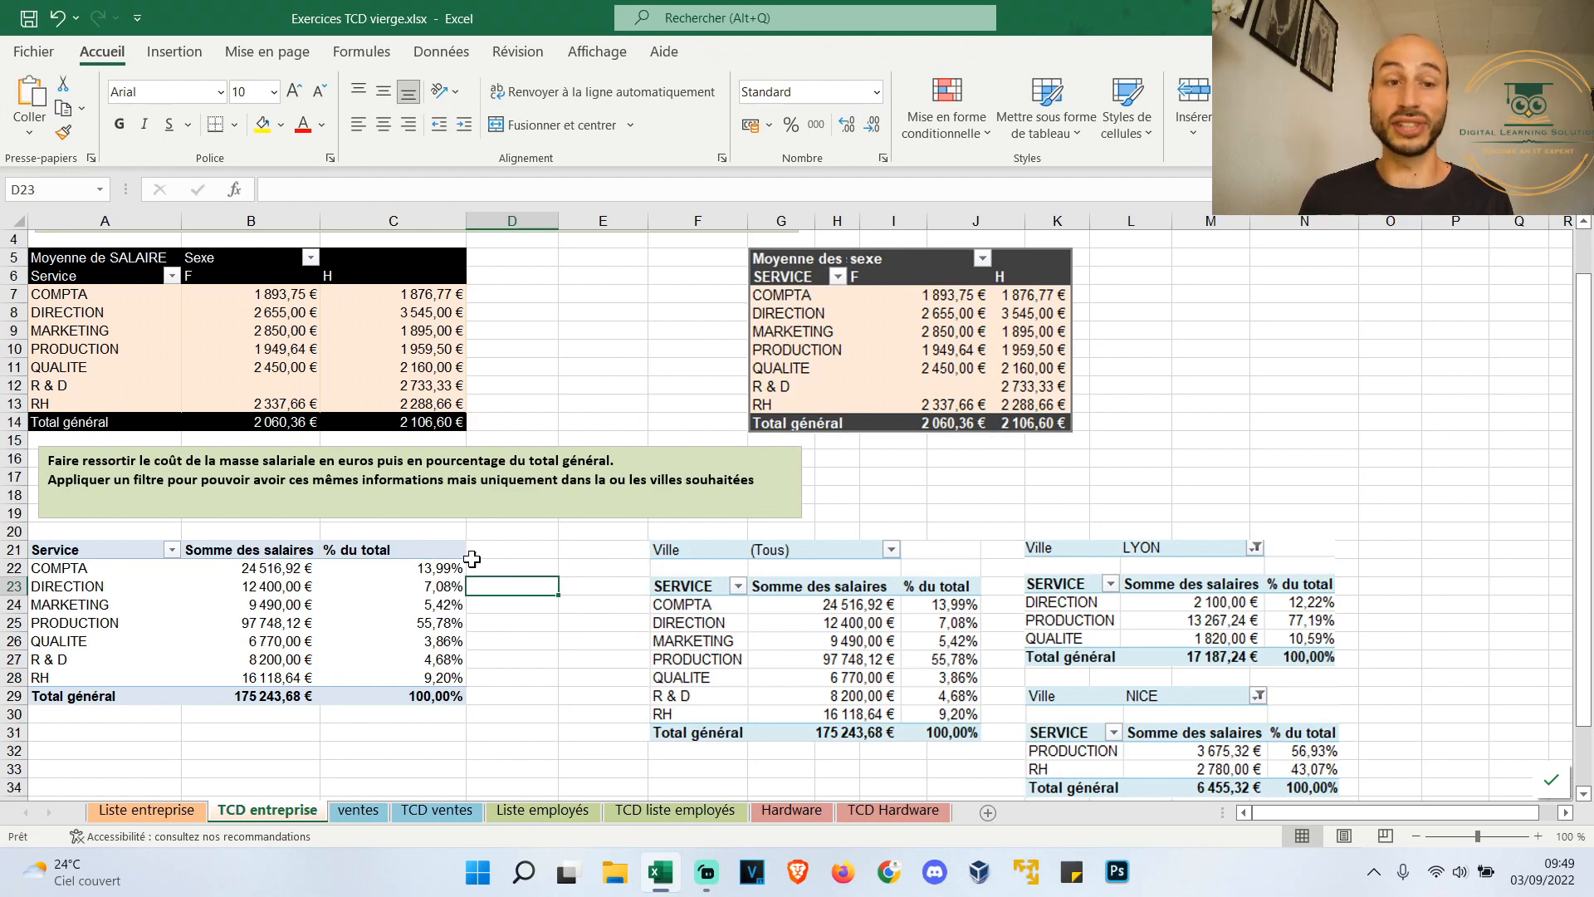
Add the Ville field as a report filter to the payroll pivot table
{"action": "left_click", "coordinate": [236, 586]}
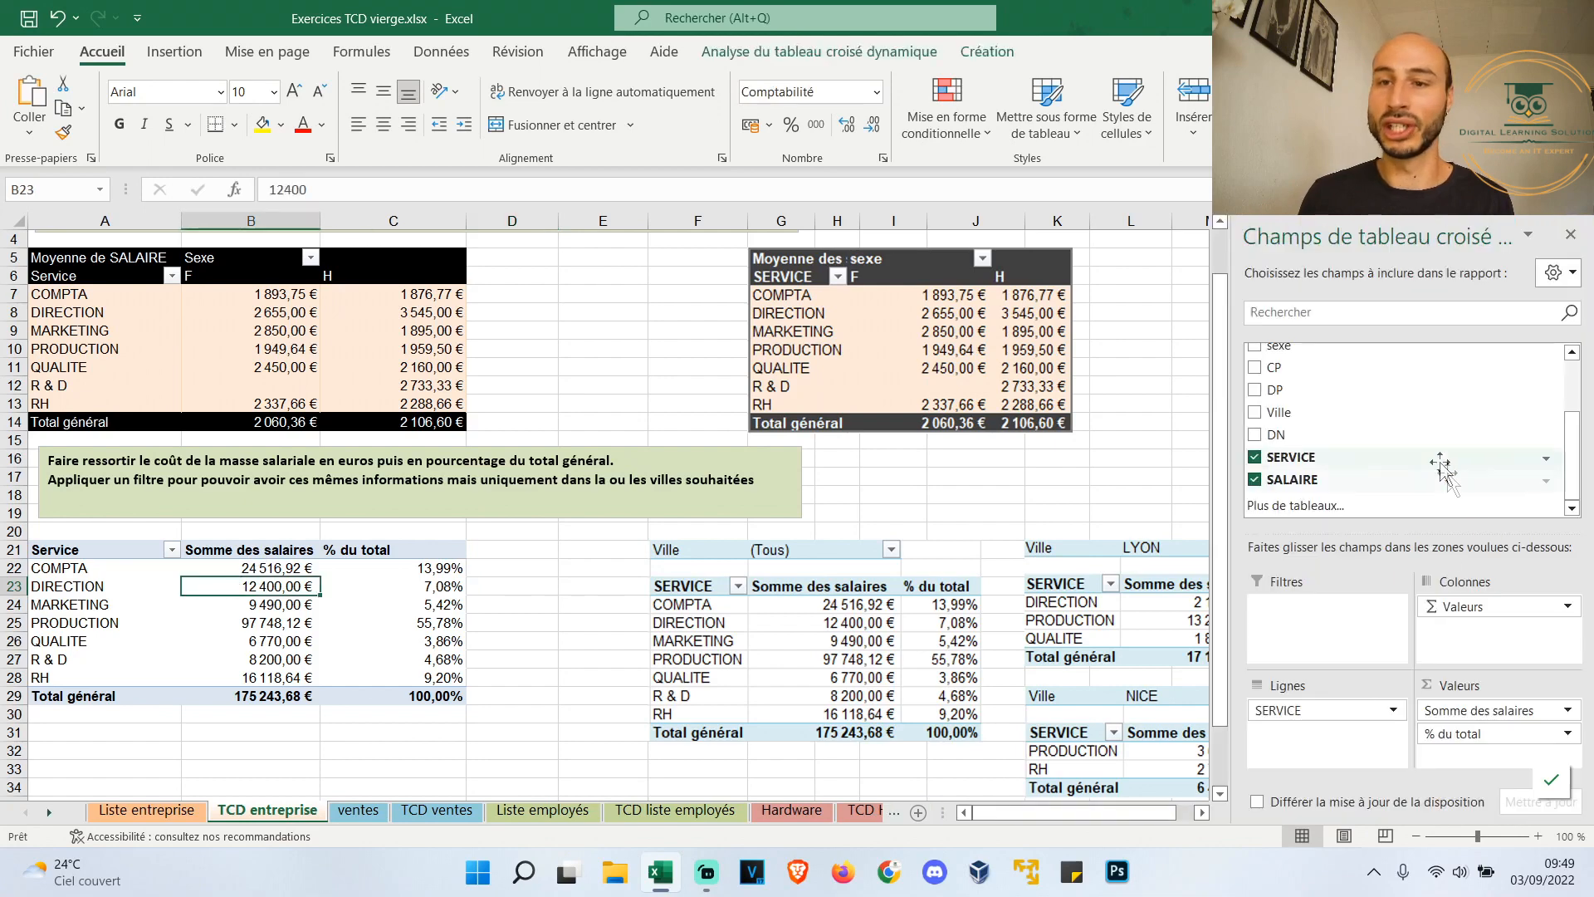
{"action": "left_click_drag", "start_coordinate": [1282, 412], "coordinate": [1374, 631]}
{"action": "scroll", "coordinate": [381, 512], "scroll_direction": "down", "scroll_amount": 1}
{"action": "left_click", "coordinate": [382, 512]}
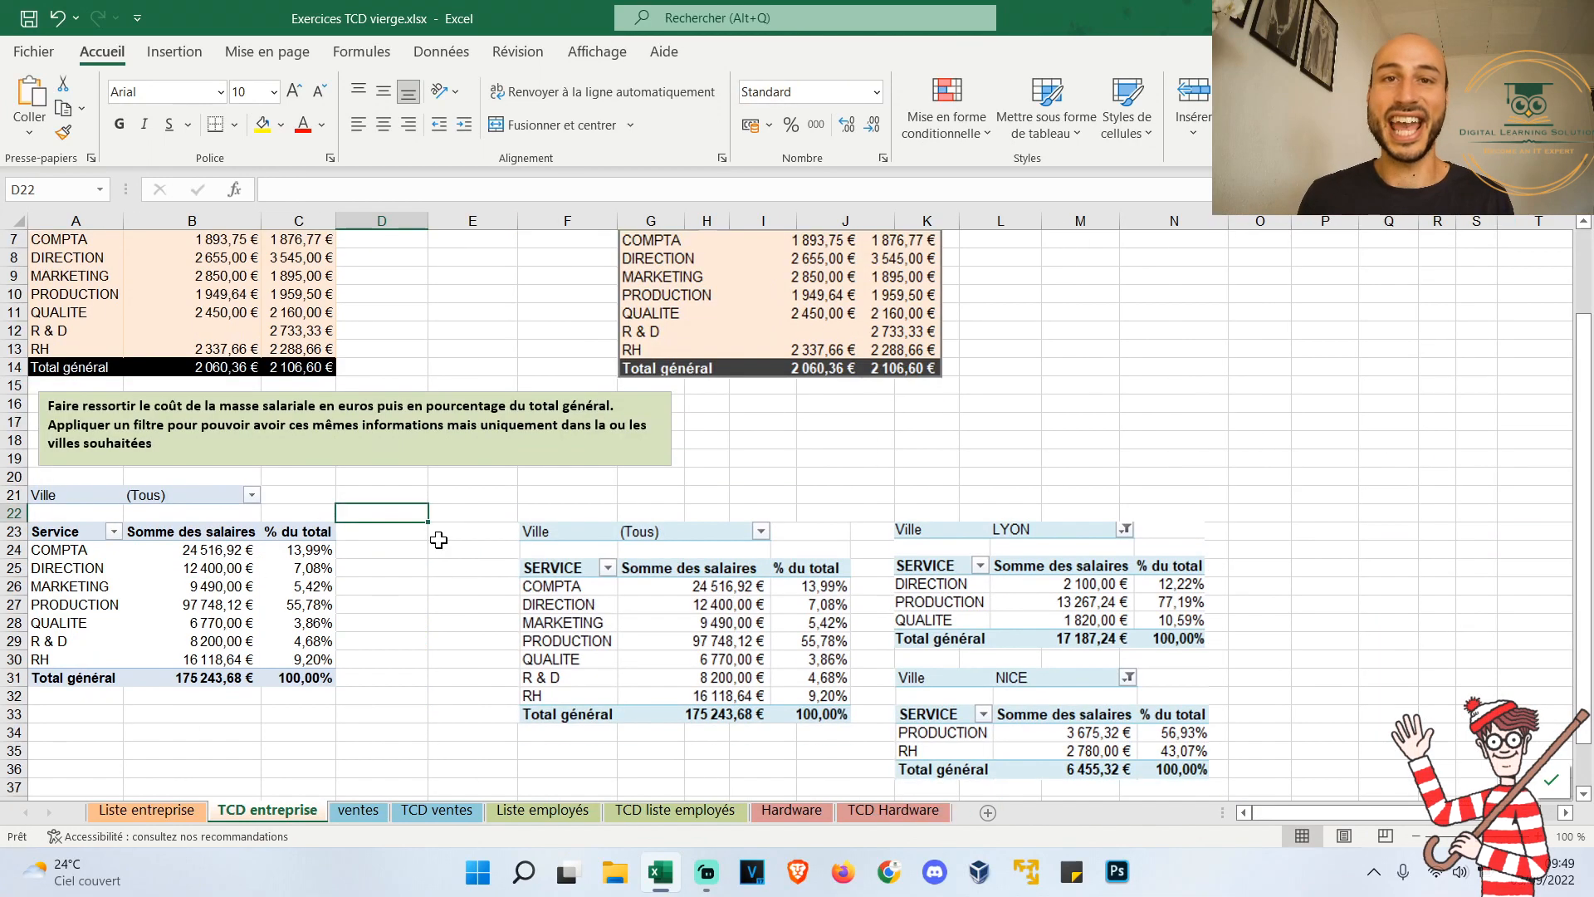
Filter the payroll pivot table by the city LYON
{"action": "left_click", "coordinate": [252, 496]}
{"action": "scroll", "coordinate": [104, 599], "scroll_direction": "down", "scroll_amount": 2}
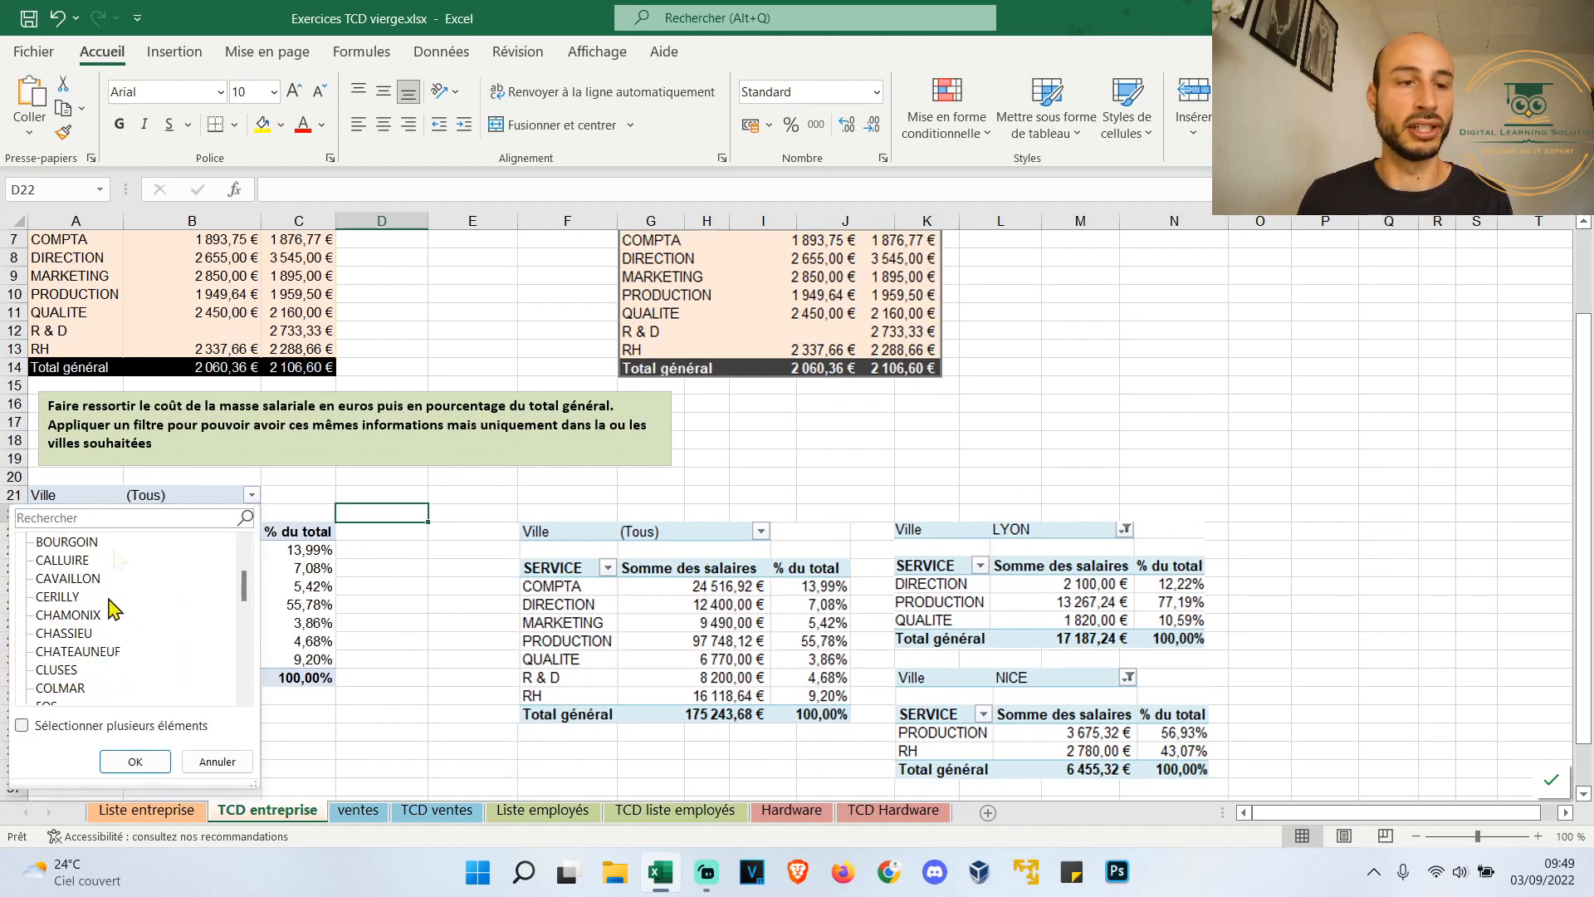
{"action": "left_click", "coordinate": [116, 518]}
{"action": "type", "text": "lyon"}
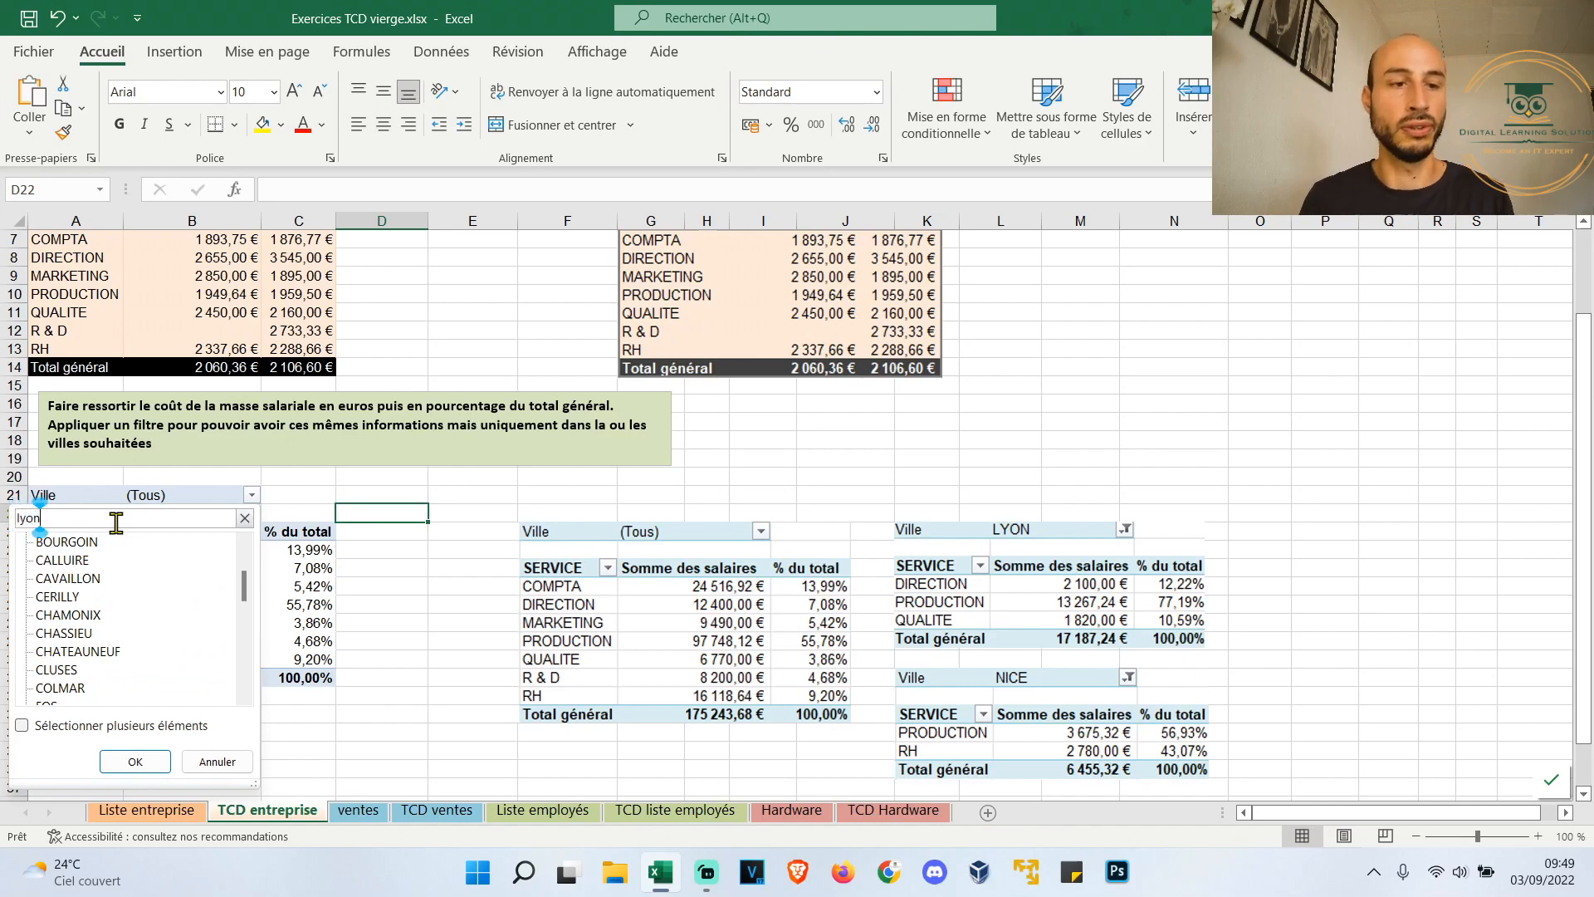
{"action": "left_click", "coordinate": [106, 545]}
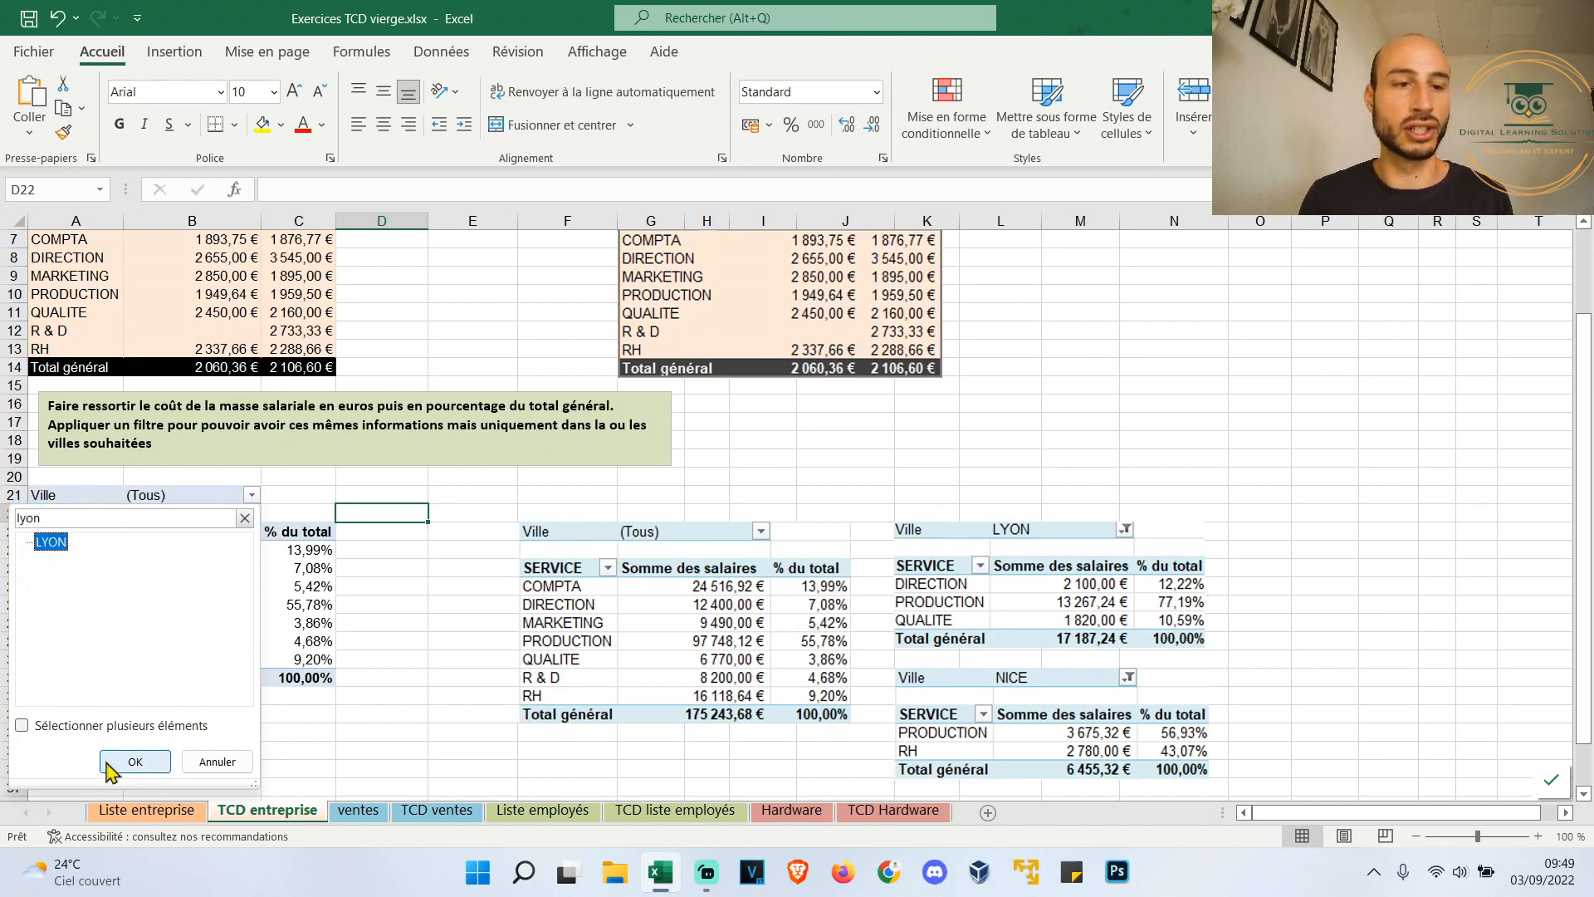
{"action": "left_click", "coordinate": [134, 761]}
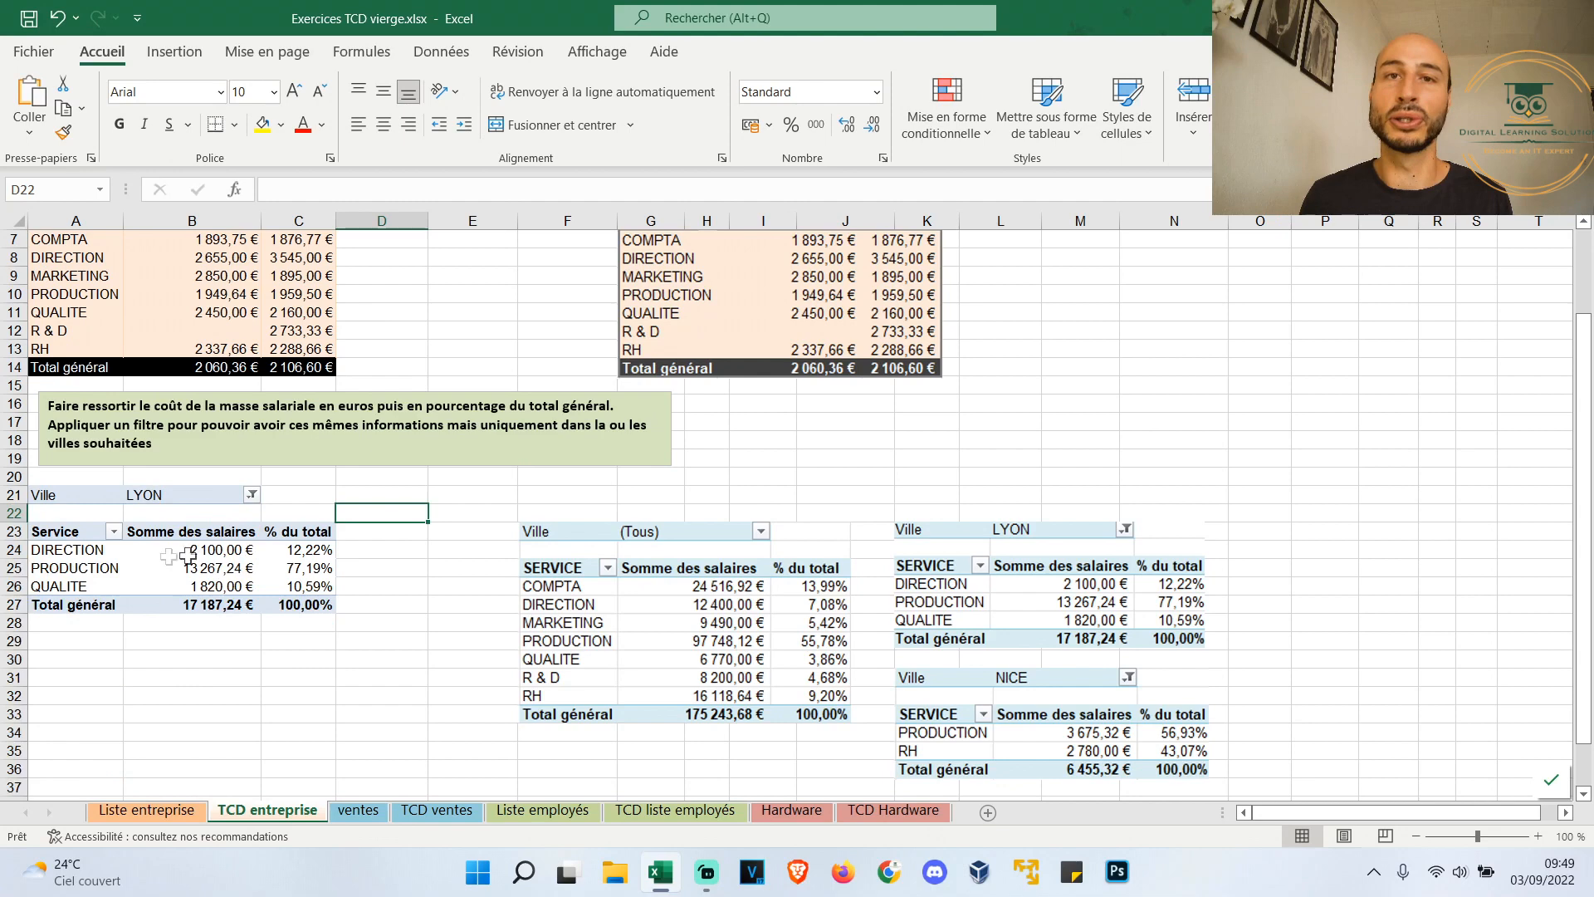
Switch the payroll pivot table's Ville filter to NICE
{"action": "left_click", "coordinate": [251, 494]}
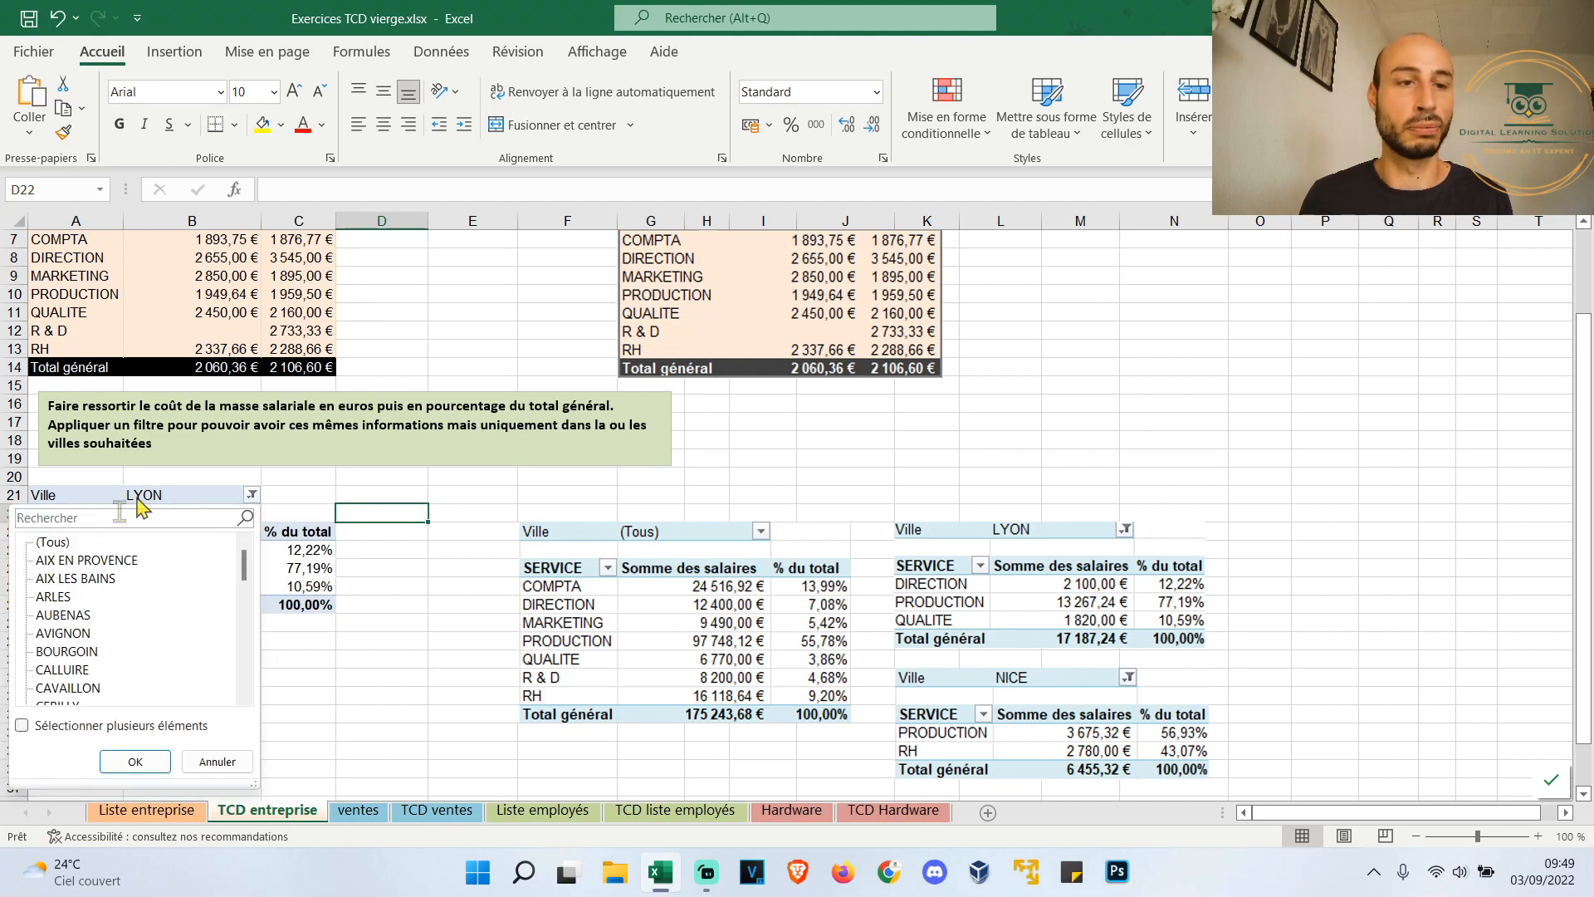
{"action": "type", "text": "nice"}
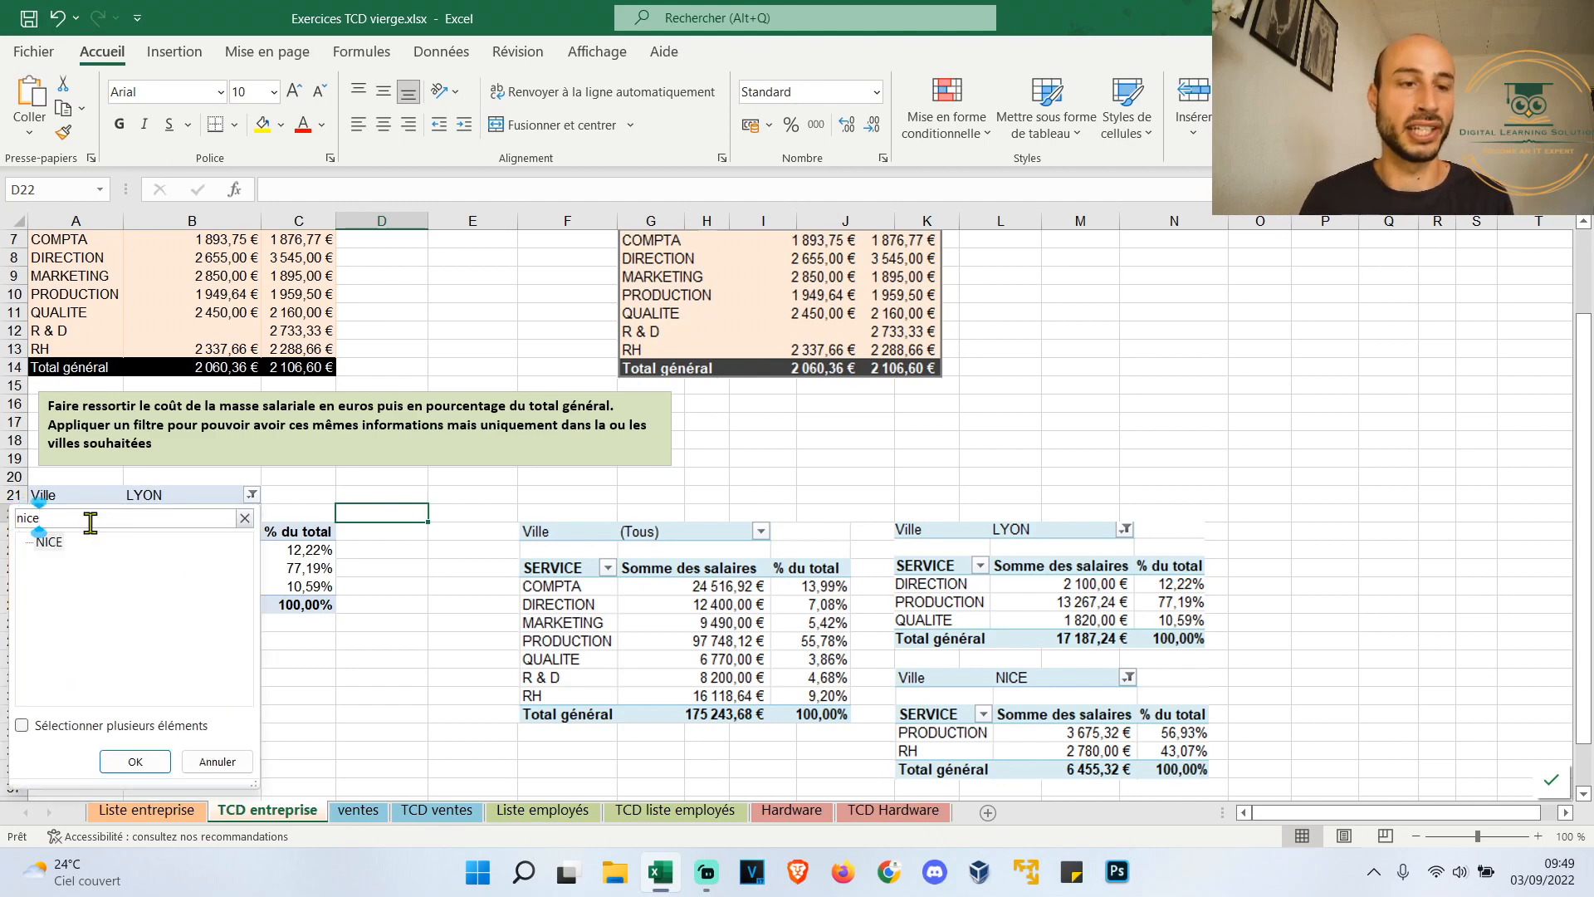
{"action": "left_click", "coordinate": [136, 761]}
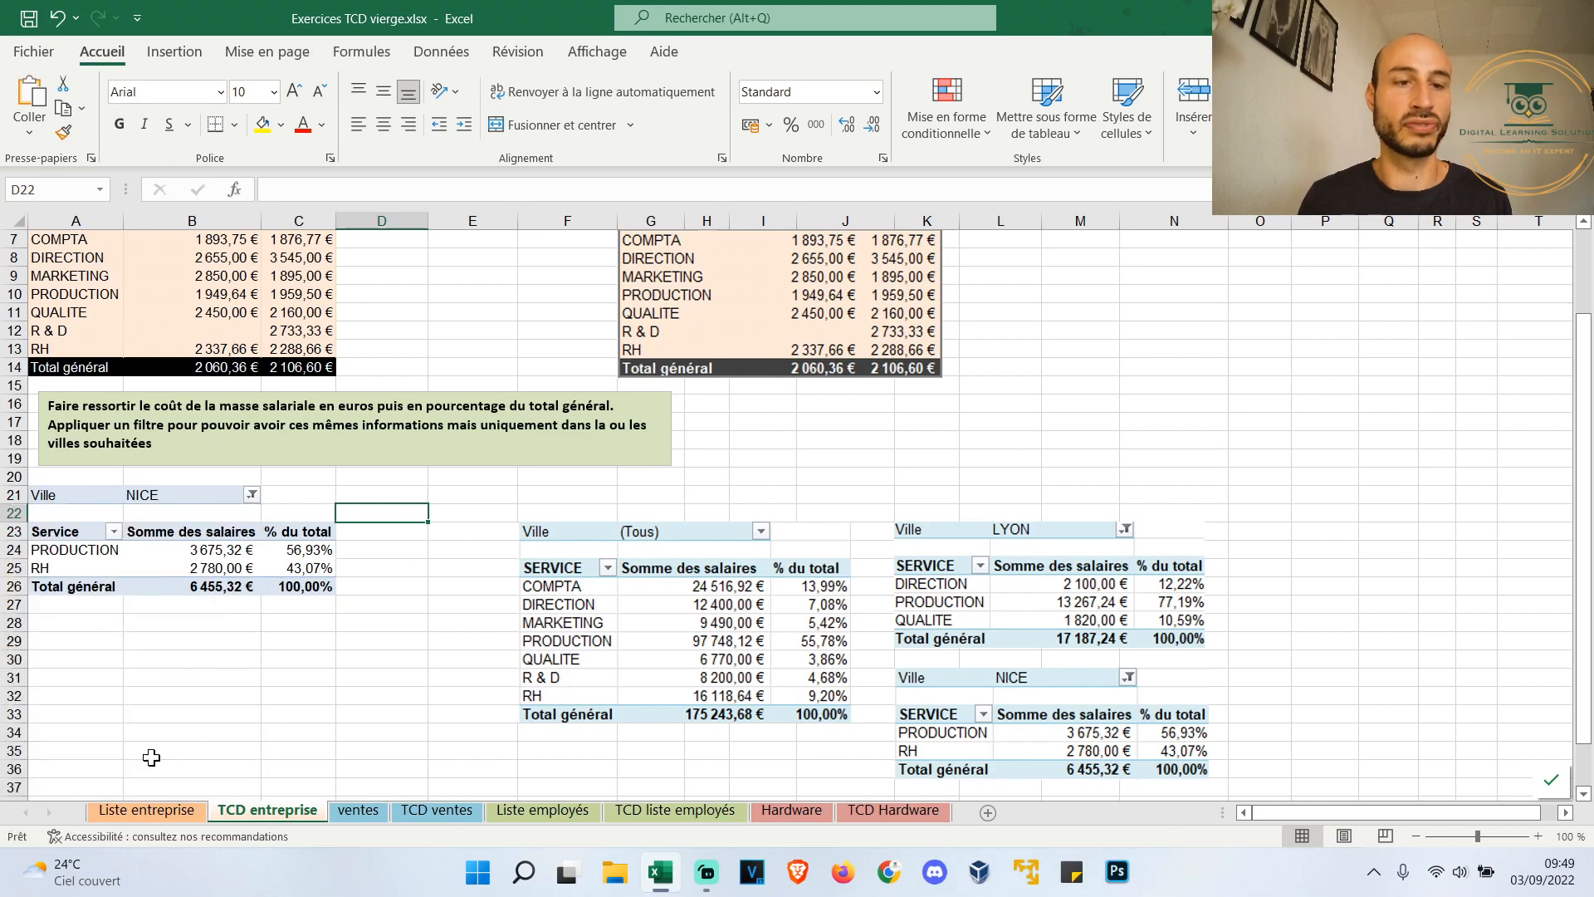
Allow multiple selections in the Ville filter and add AUBENAS and BOURGOIN to the selected cities
{"action": "left_click", "coordinate": [251, 495]}
{"action": "left_click", "coordinate": [22, 726]}
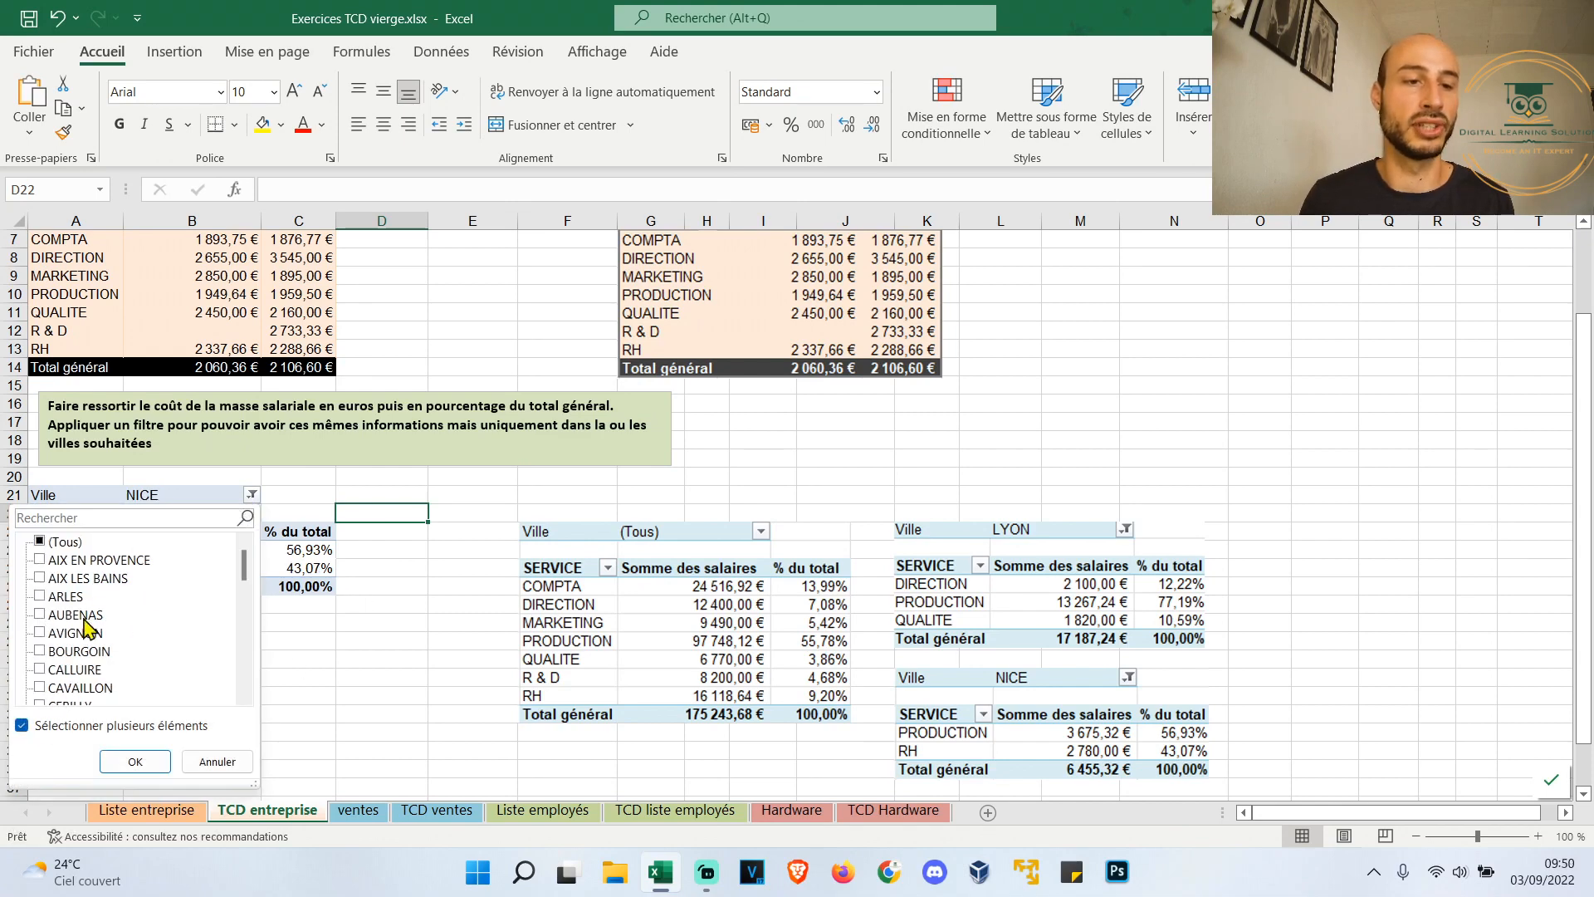
{"action": "left_click", "coordinate": [42, 615]}
{"action": "left_click", "coordinate": [42, 652]}
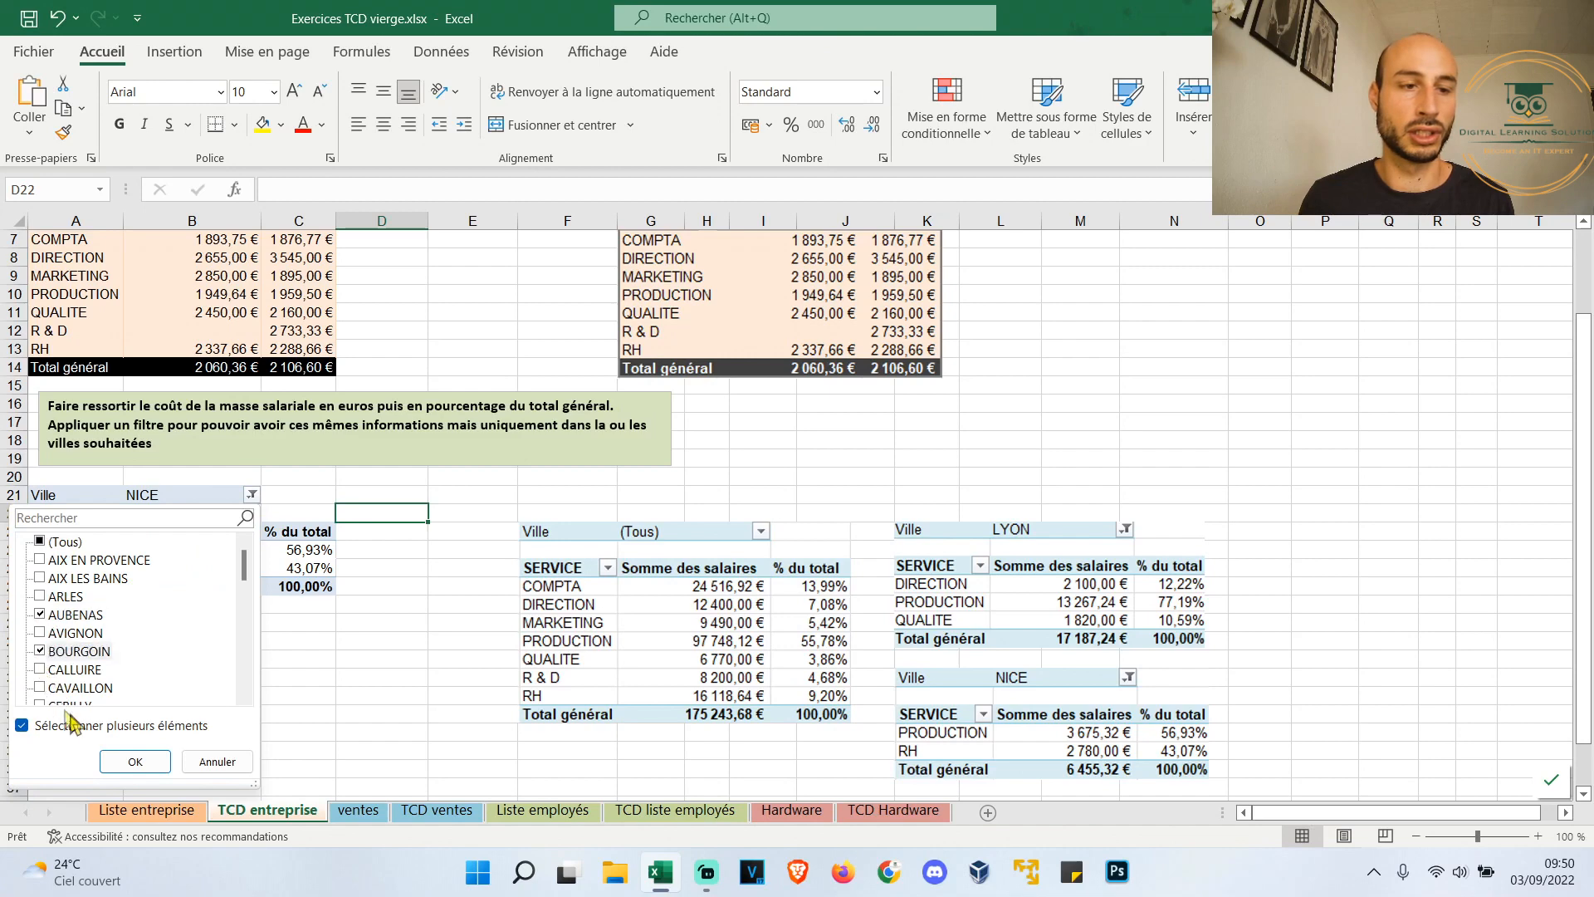
{"action": "left_click", "coordinate": [136, 762]}
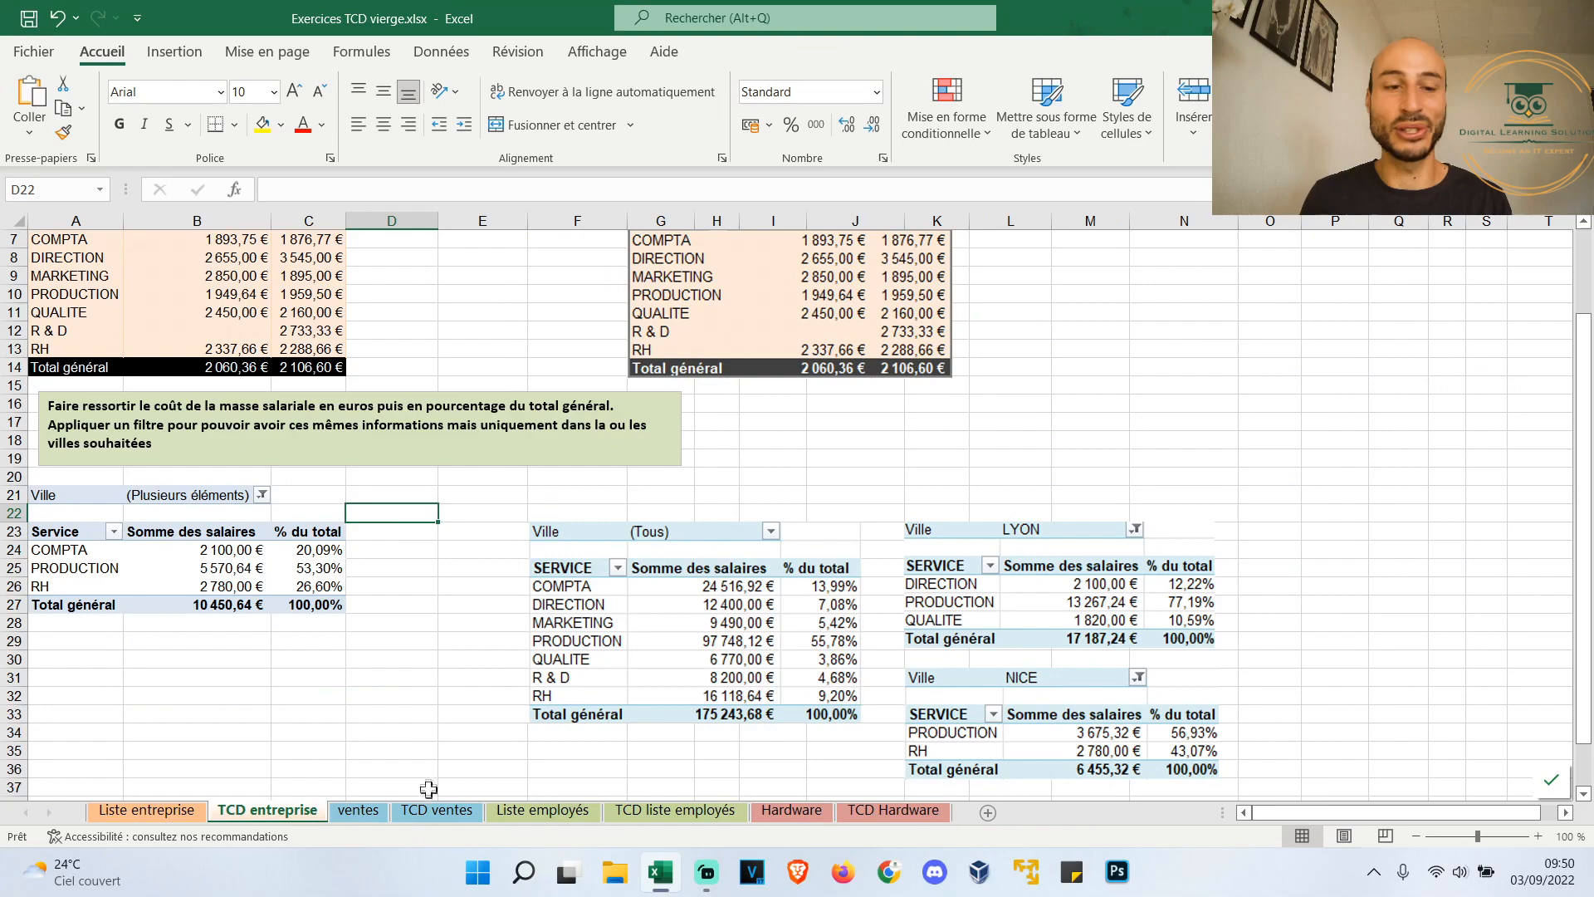
Examine the source data on the ventes sheet and the exercise instructions on the TCD ventes sheet
{"action": "left_click", "coordinate": [359, 810]}
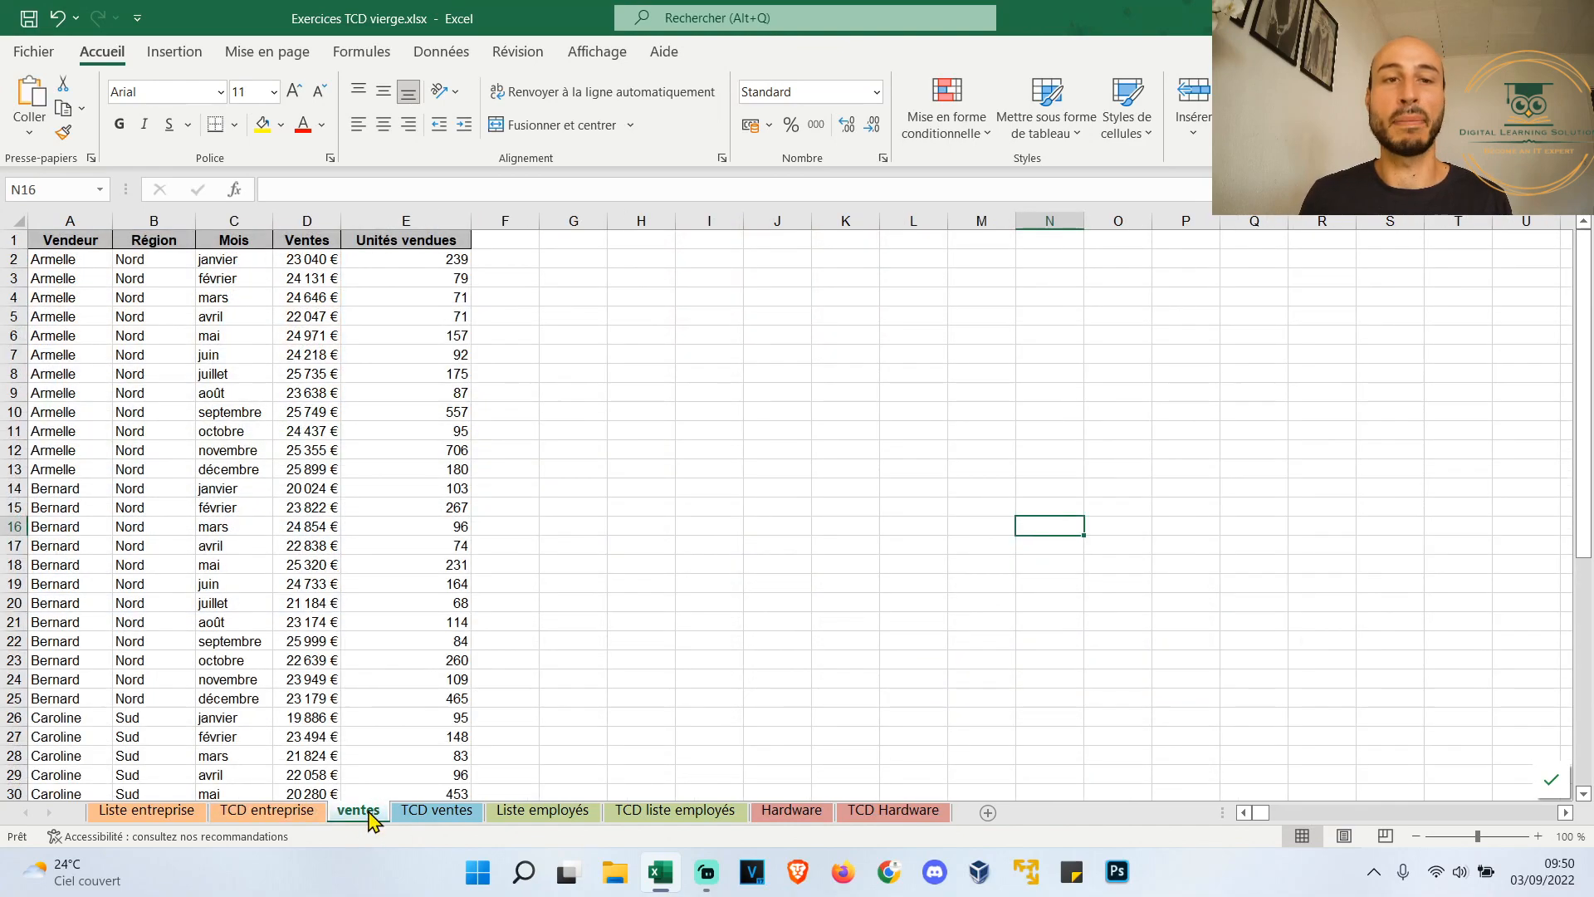
{"action": "scroll", "coordinate": [391, 420], "scroll_direction": "down", "scroll_amount": 7}
{"action": "scroll", "coordinate": [392, 420], "scroll_direction": "up", "scroll_amount": 7}
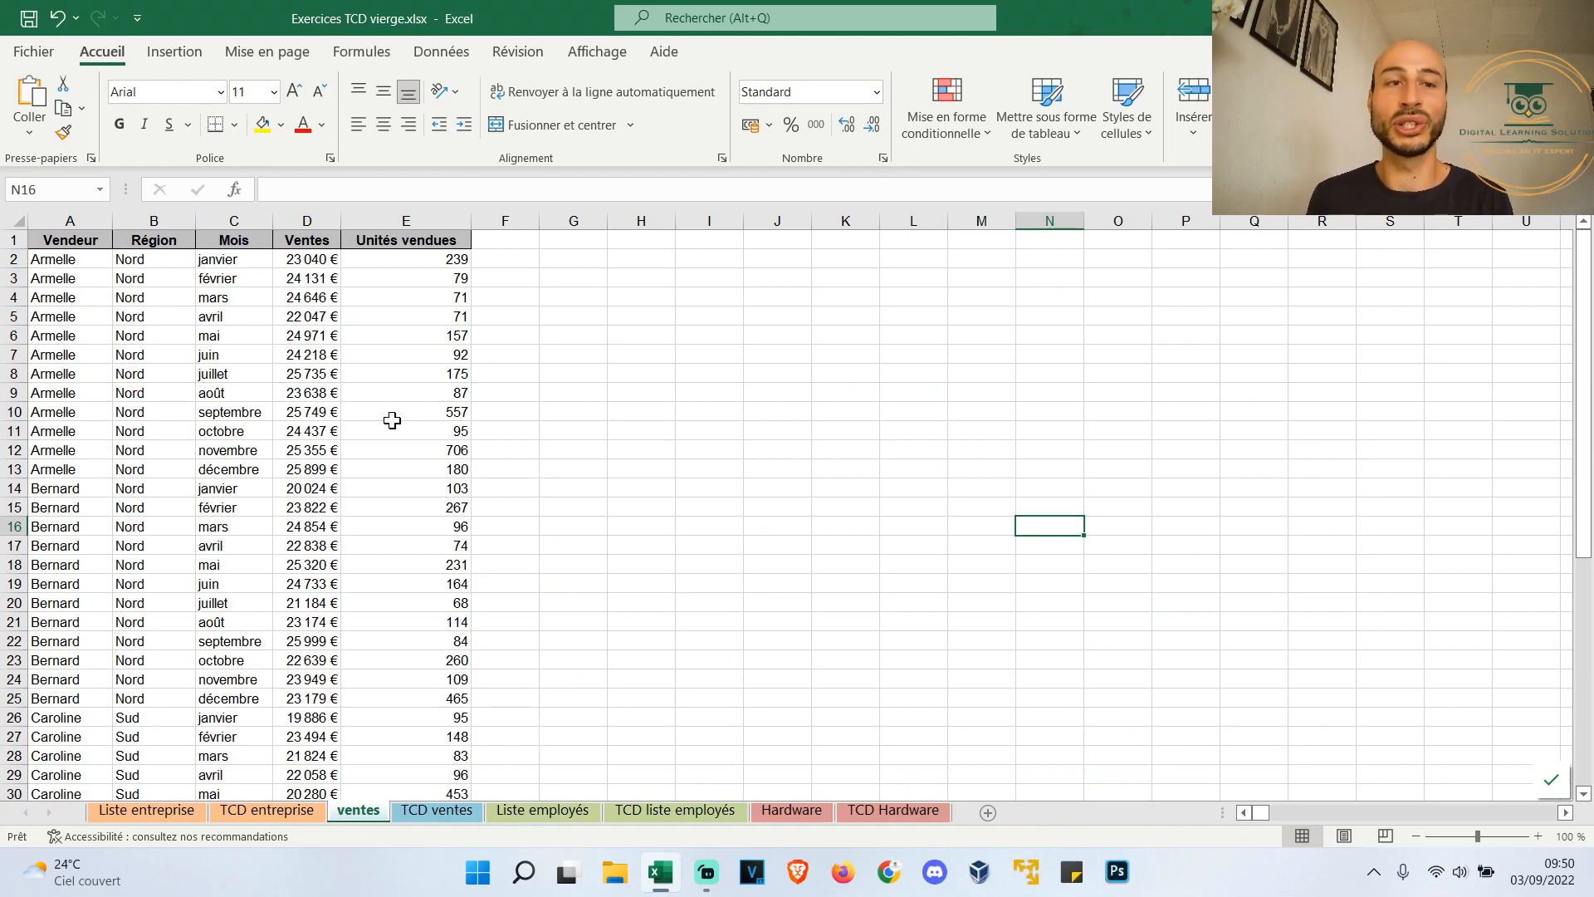
{"action": "key", "text": "ctrl+Page_Down"}
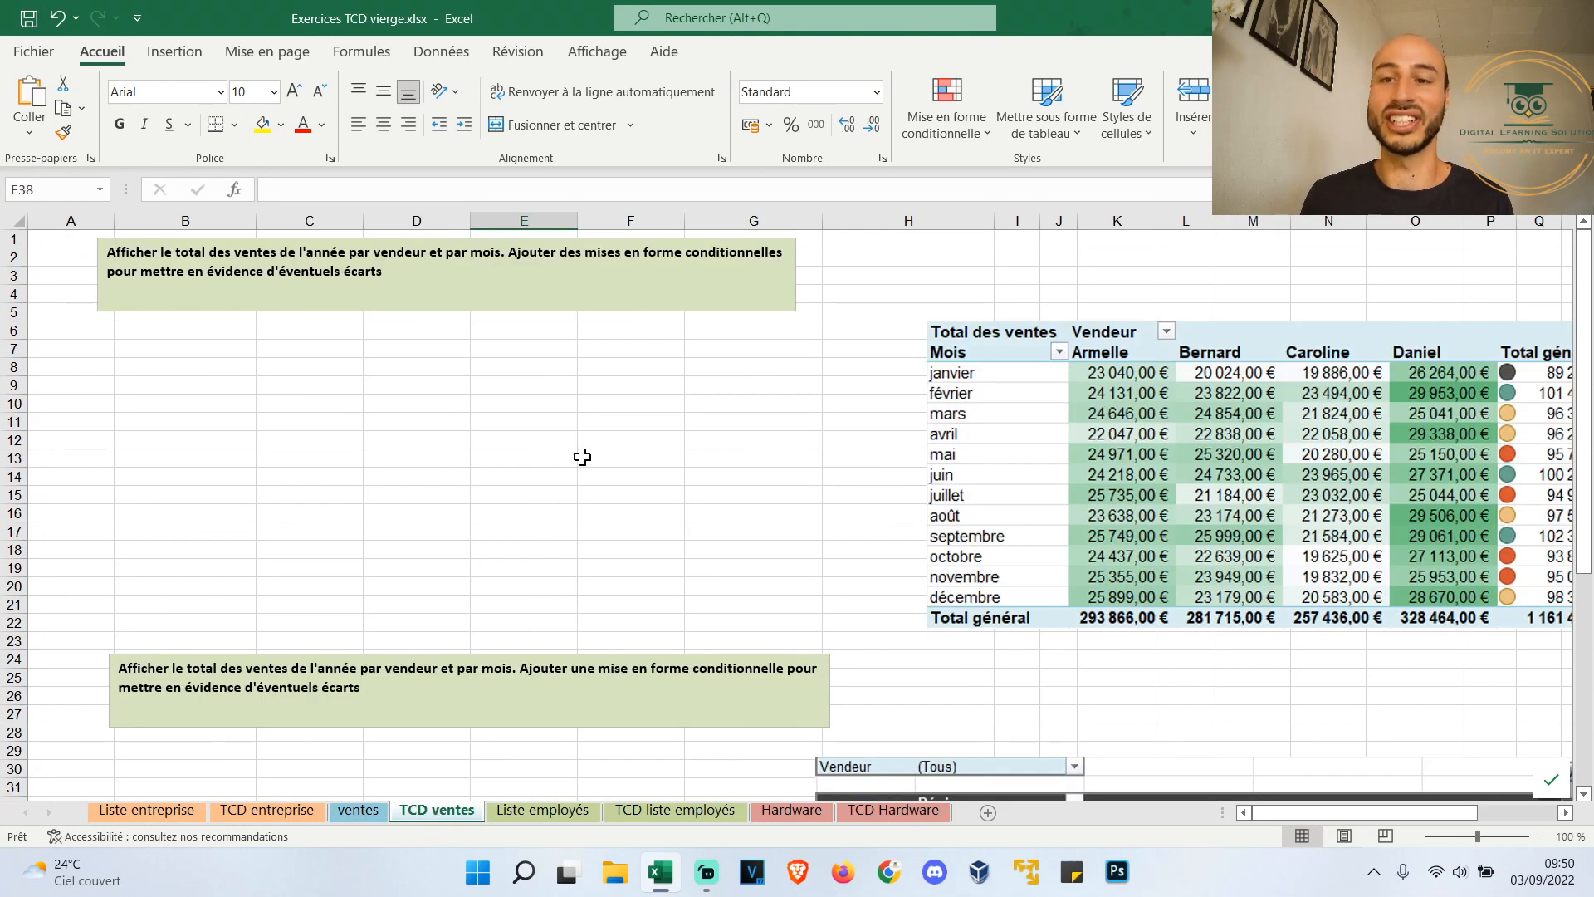
{"action": "left_click", "coordinate": [627, 481]}
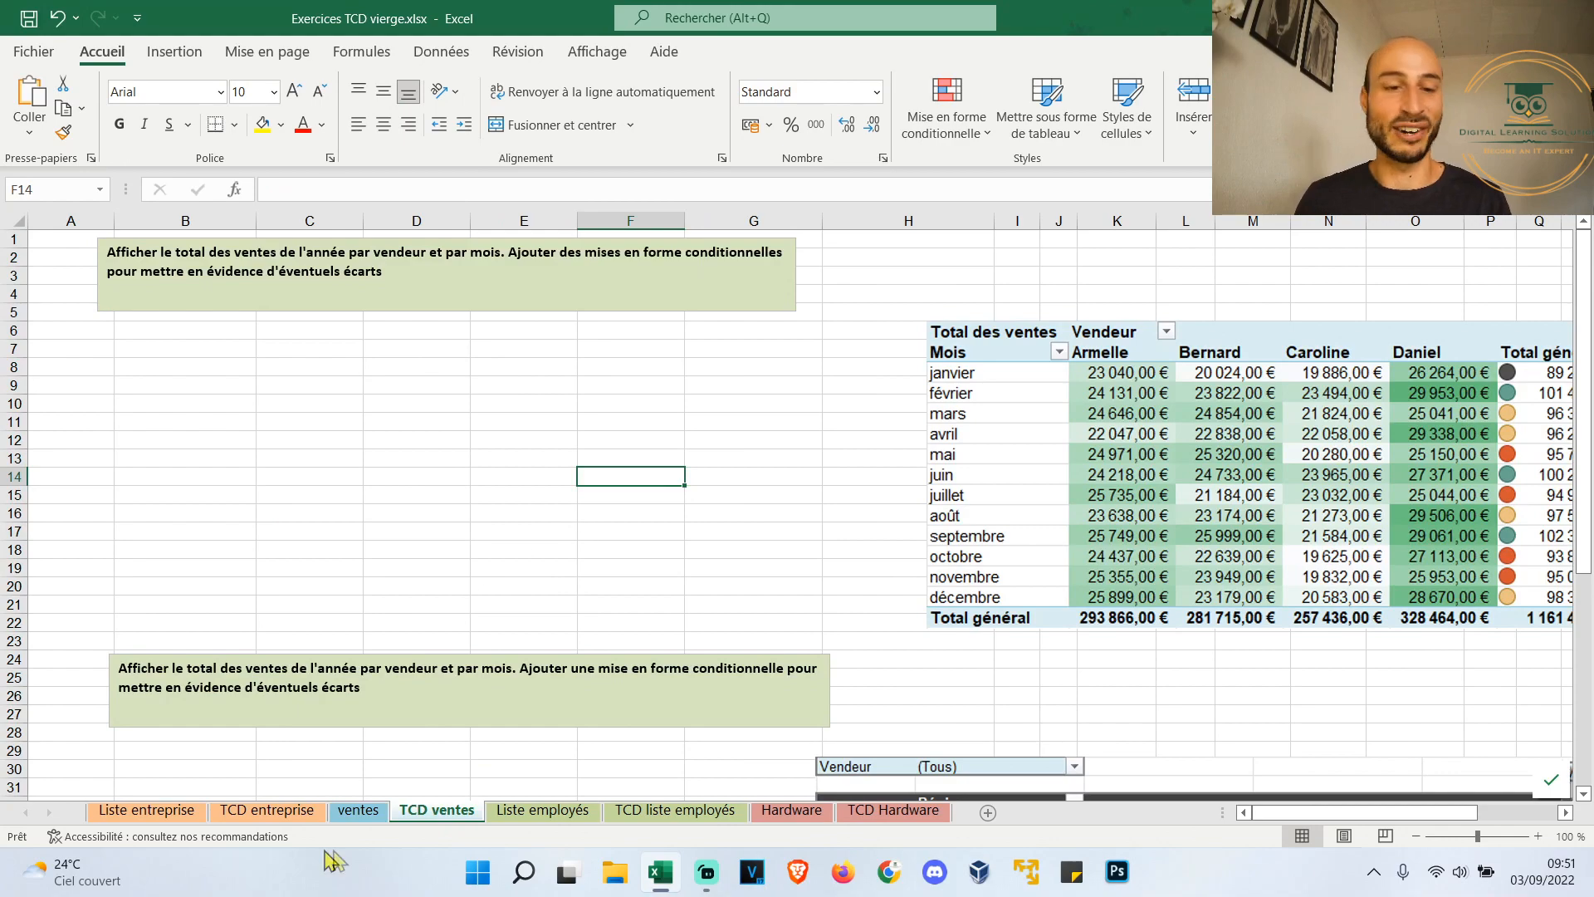
Create a pivot table from ventes range A1:E49, placed at cell A6 of the existing TCD ventes sheet
{"action": "left_click", "coordinate": [358, 810]}
{"action": "left_click", "coordinate": [239, 271]}
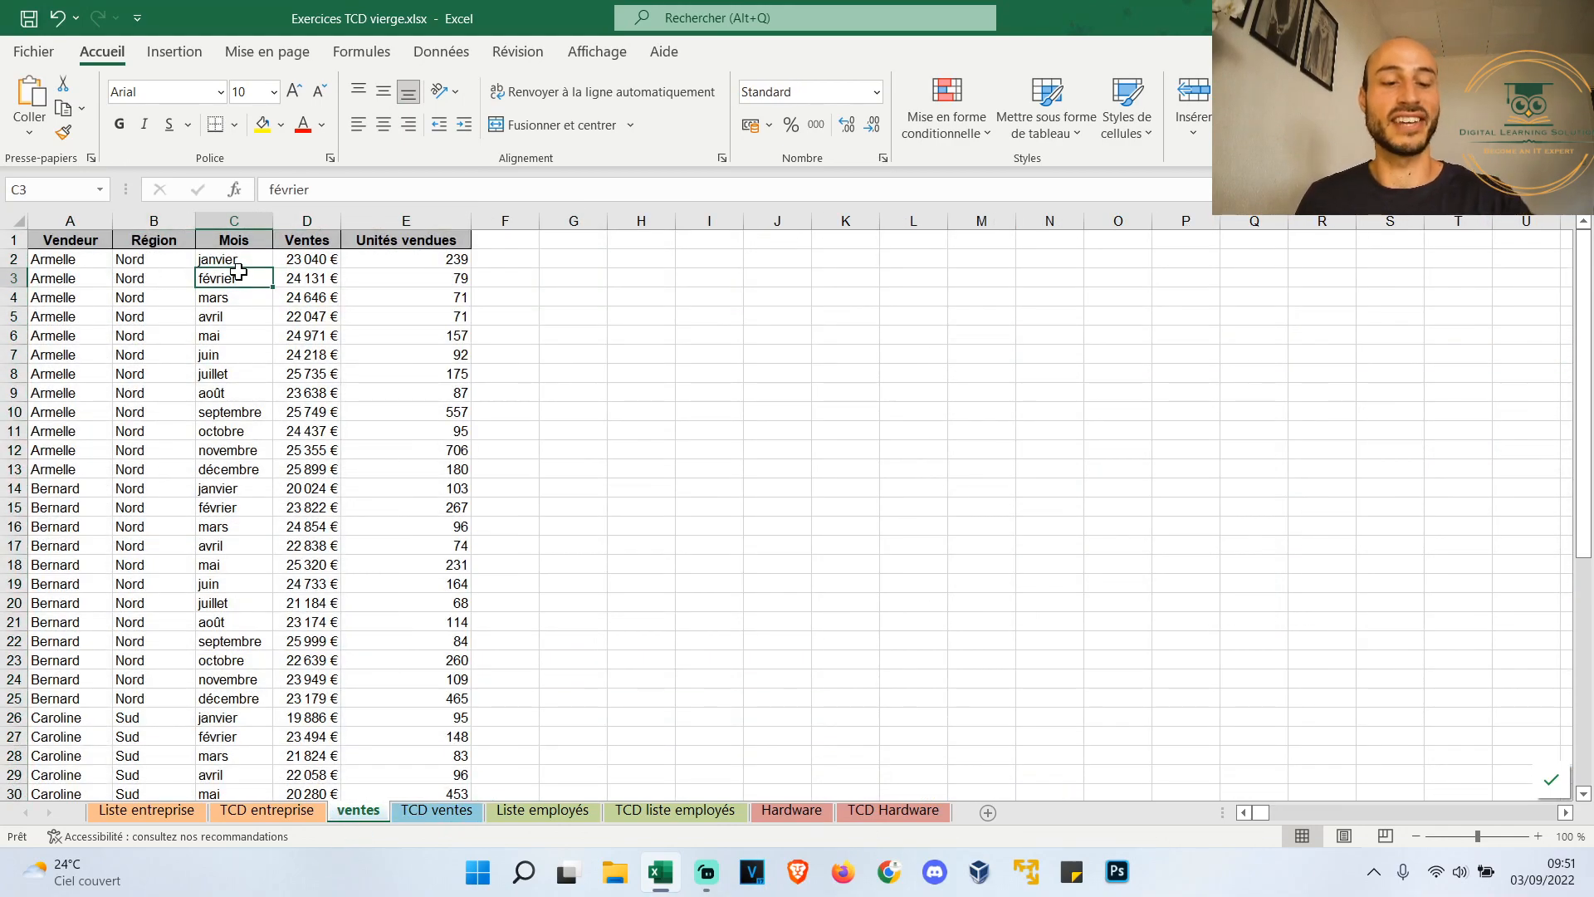
{"action": "key", "text": "ctrl+a"}
{"action": "left_click", "coordinate": [656, 406]}
{"action": "left_click_drag", "start_coordinate": [58, 245], "coordinate": [464, 637]}
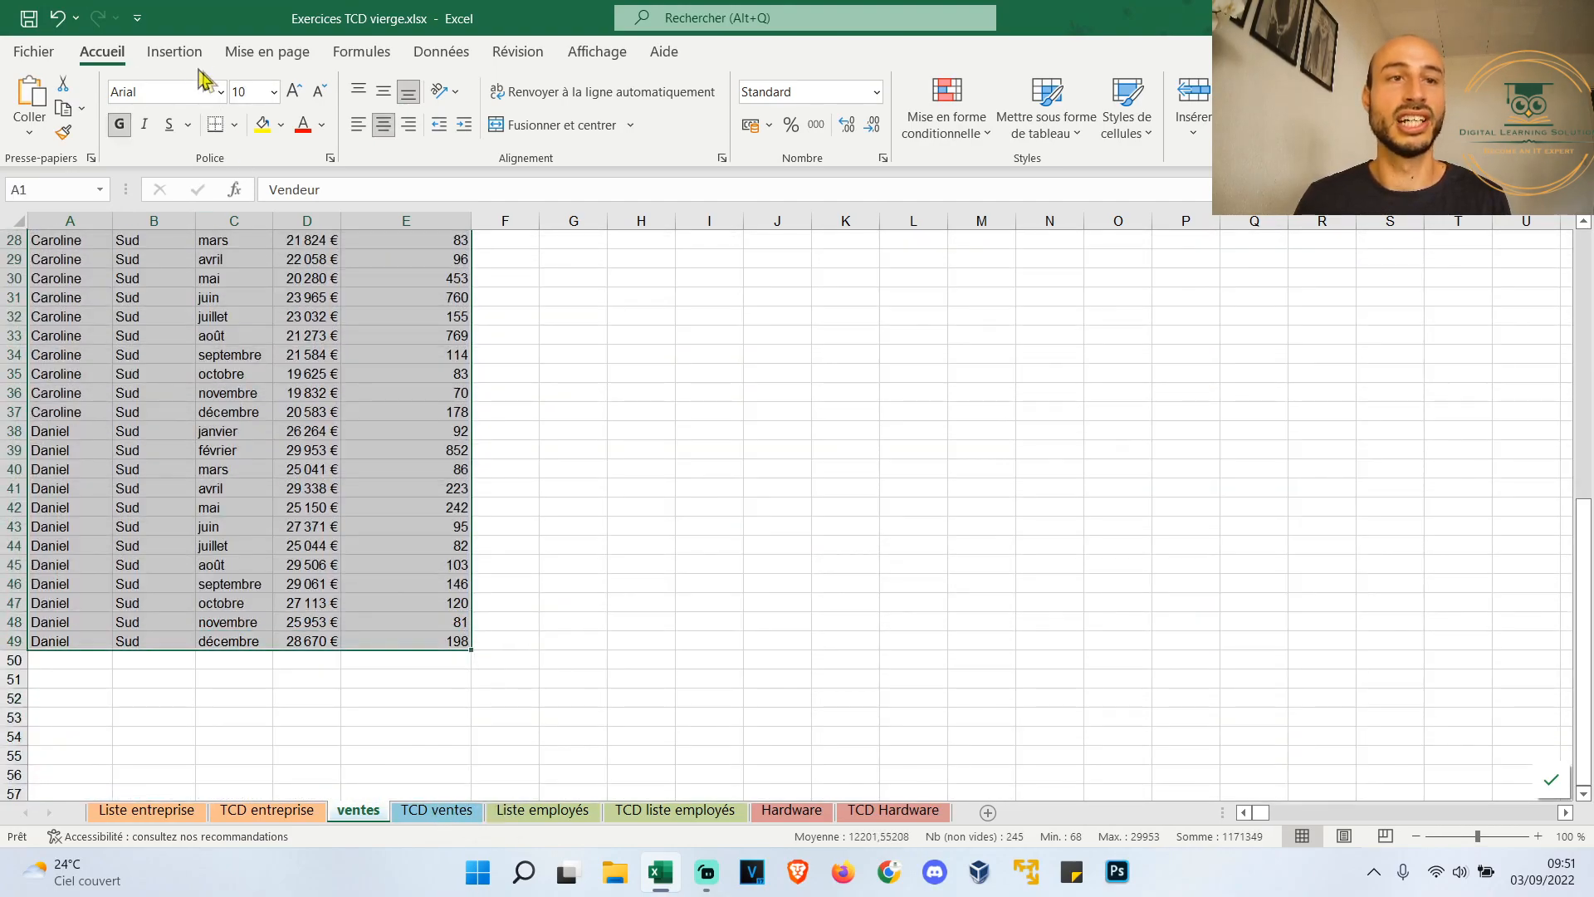
{"action": "left_click", "coordinate": [175, 53]}
{"action": "left_click", "coordinate": [51, 98]}
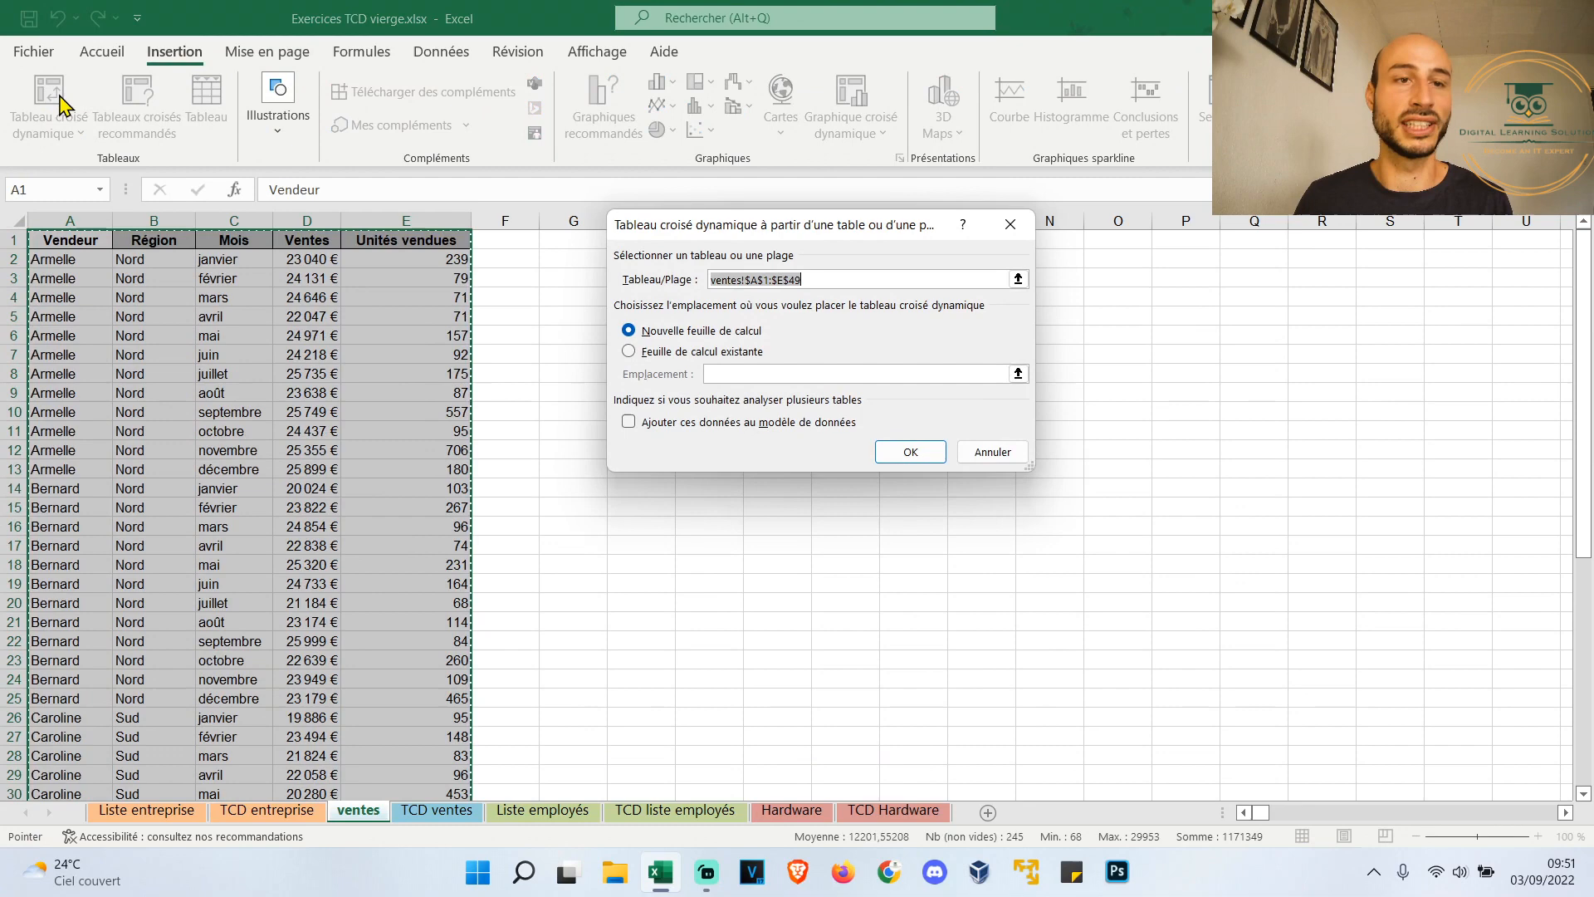
{"action": "left_click", "coordinate": [682, 351]}
{"action": "left_click", "coordinate": [436, 809]}
{"action": "left_click", "coordinate": [137, 338]}
{"action": "left_click", "coordinate": [87, 330]}
{"action": "left_click", "coordinate": [896, 459]}
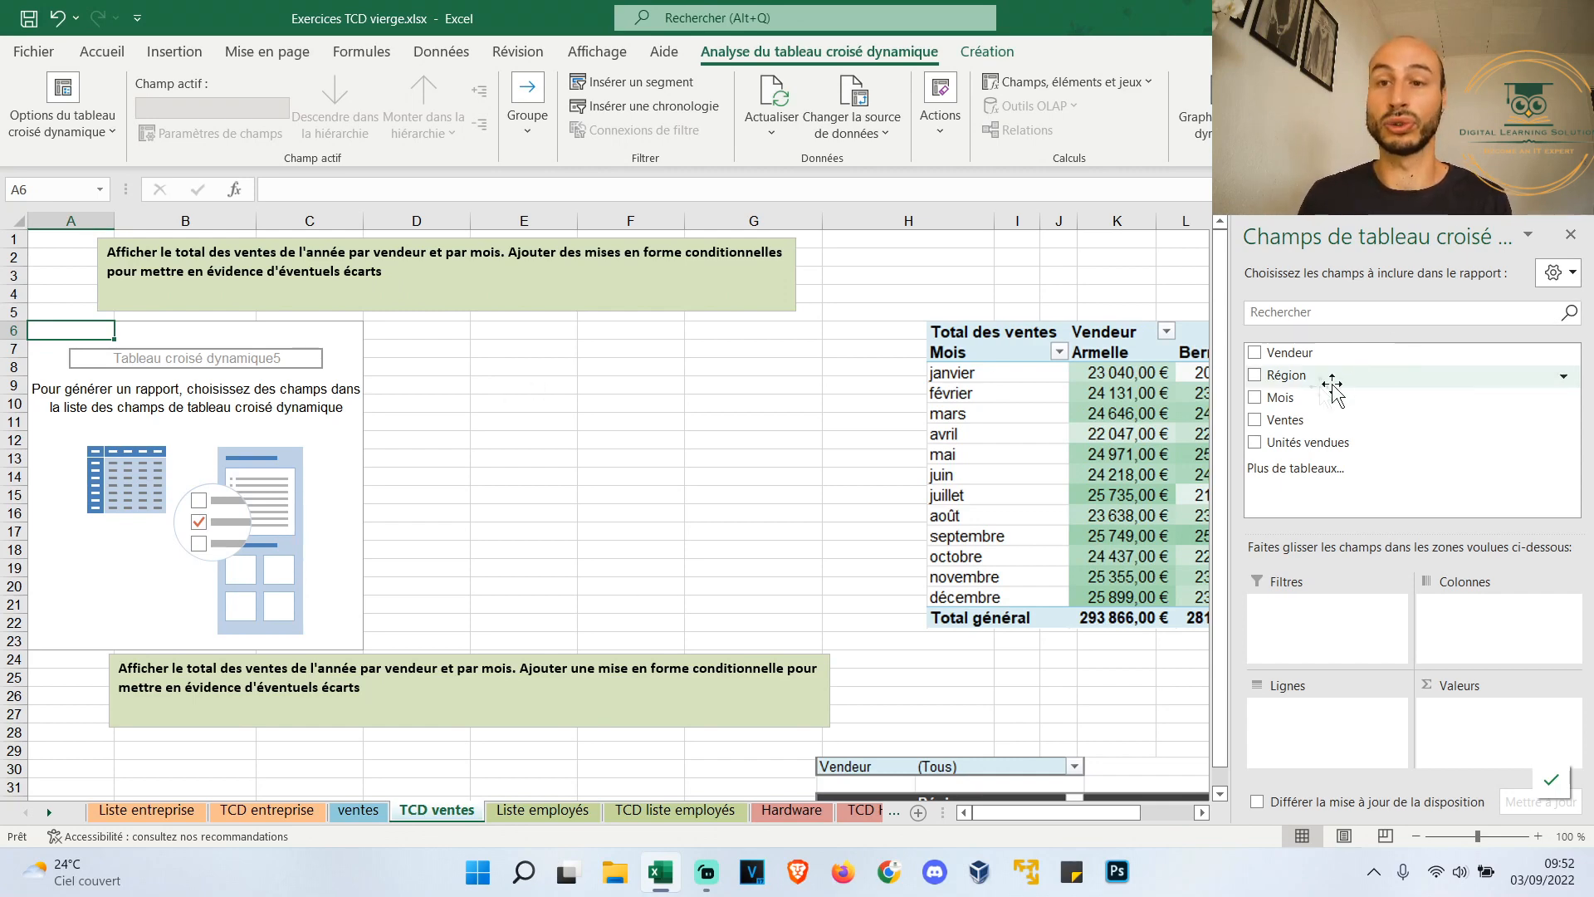
Lay out the sales pivot table with Ventes as summed values, Mois as rows and Vendeur moved from rows to columns
{"action": "left_click", "coordinate": [1254, 420]}
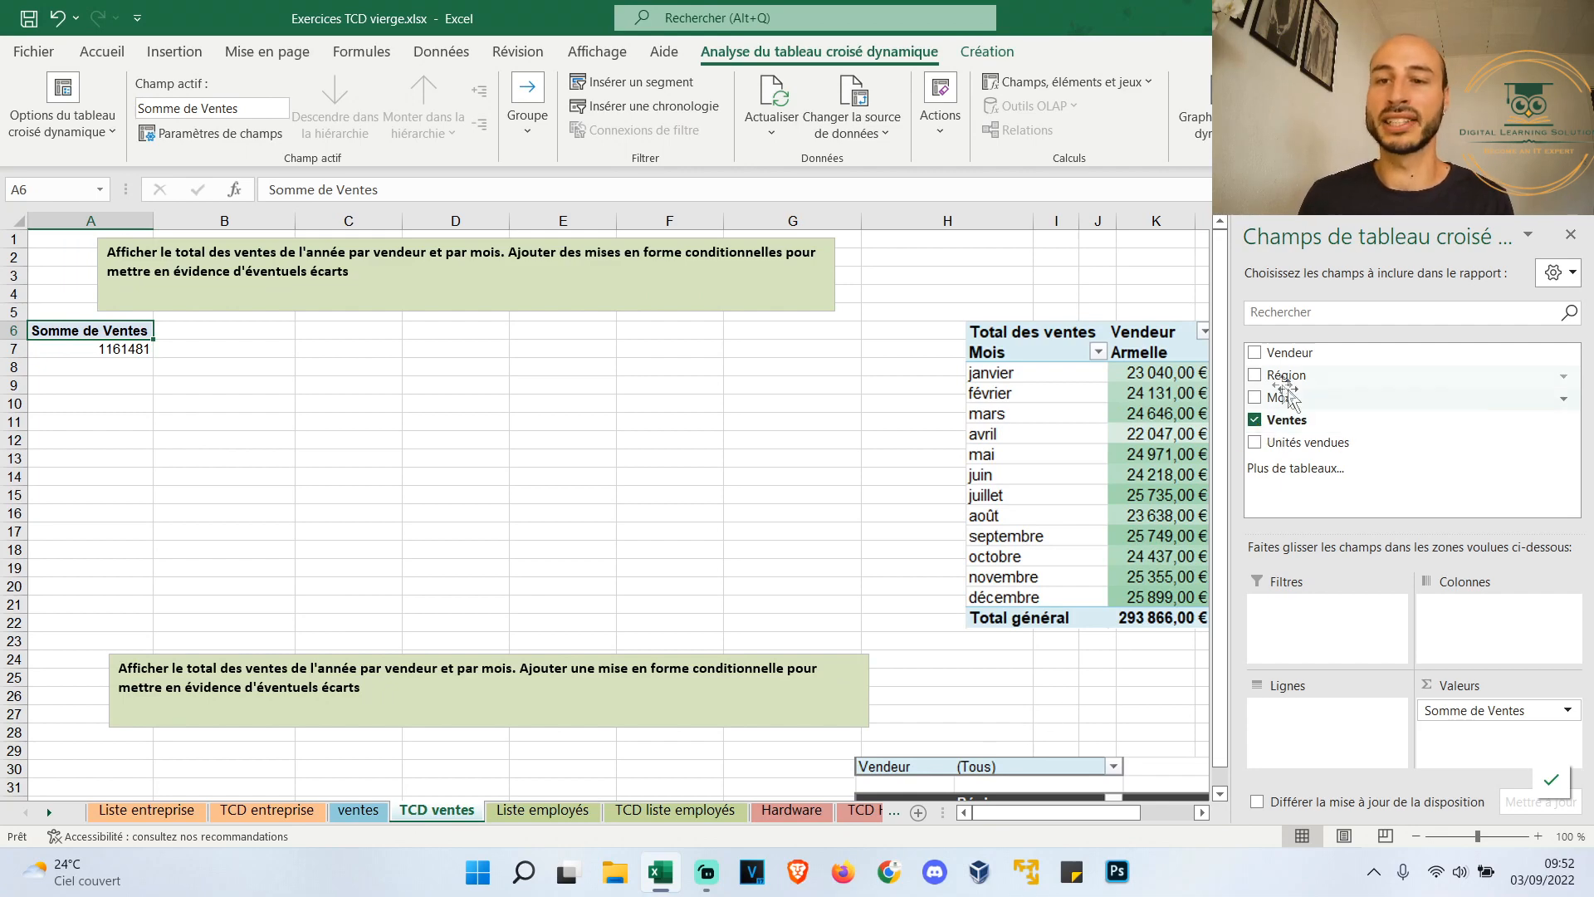
{"action": "left_click_drag", "start_coordinate": [1255, 362], "coordinate": [1299, 727]}
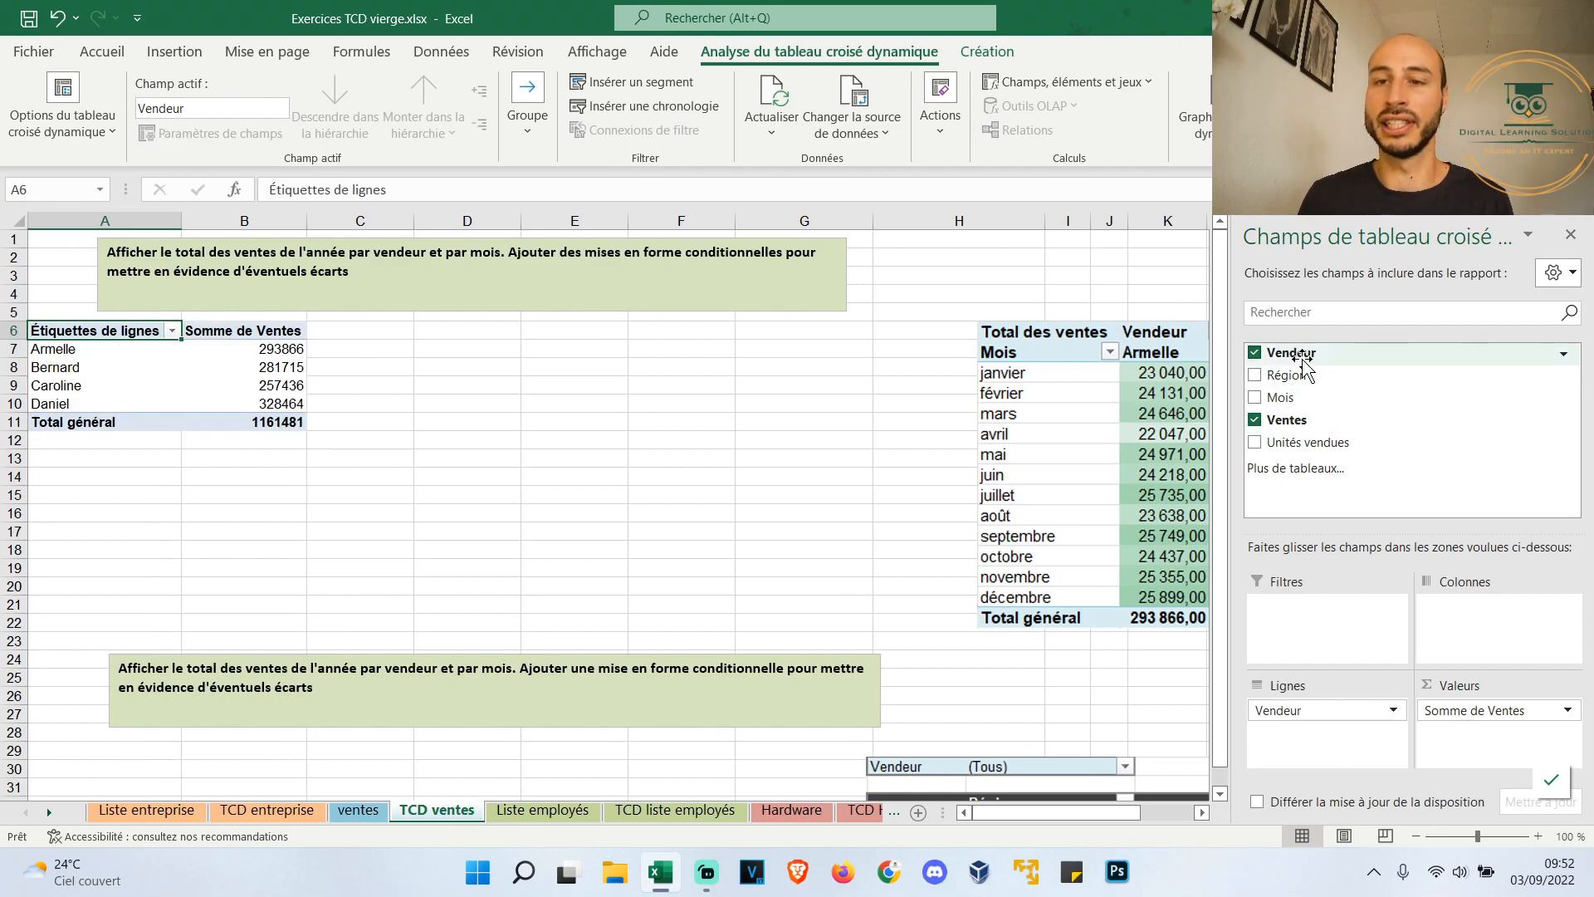
{"action": "left_click_drag", "start_coordinate": [1328, 402], "coordinate": [1331, 732]}
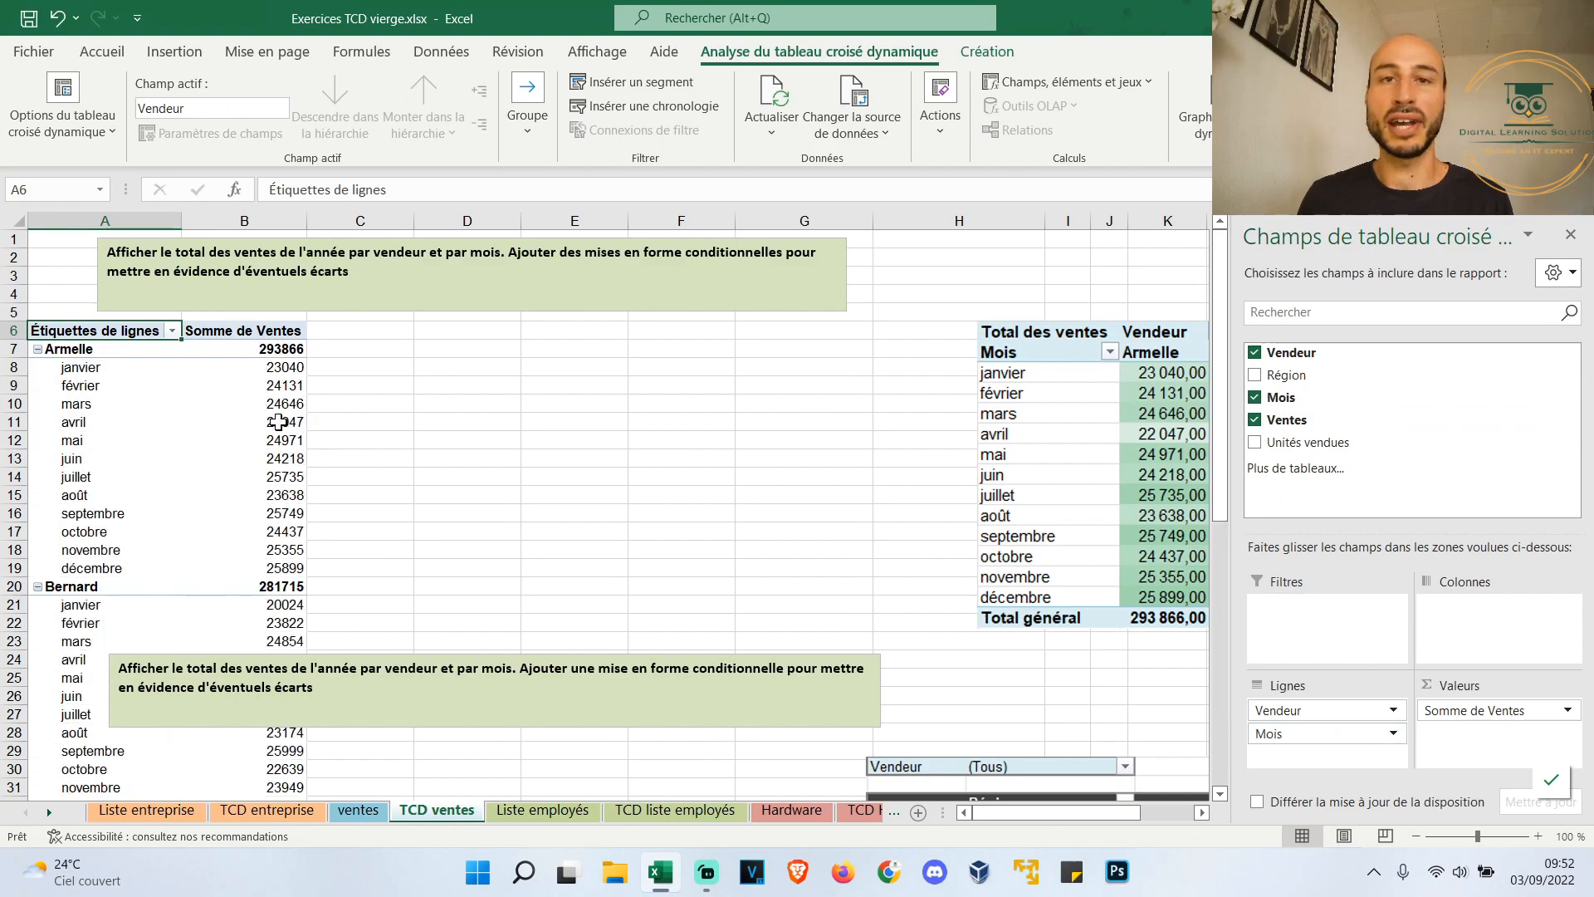
{"action": "scroll", "coordinate": [278, 422], "scroll_direction": "down", "scroll_amount": 3}
{"action": "scroll", "coordinate": [278, 422], "scroll_direction": "down", "scroll_amount": 10}
{"action": "scroll", "coordinate": [278, 422], "scroll_direction": "up", "scroll_amount": 13}
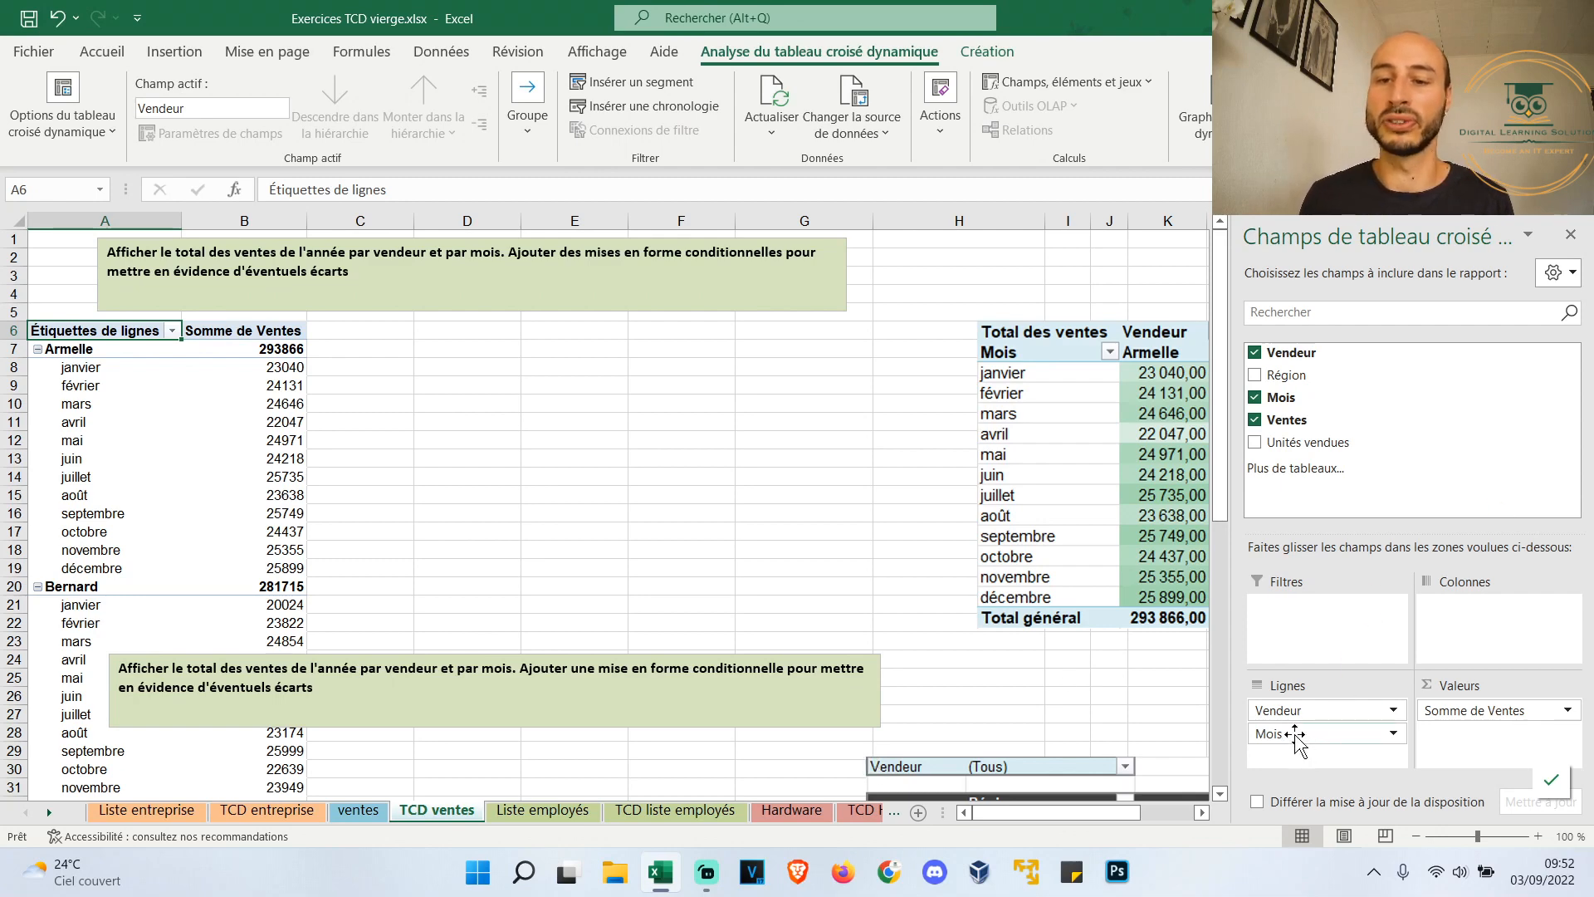
{"action": "left_click_drag", "start_coordinate": [1291, 711], "coordinate": [1448, 631]}
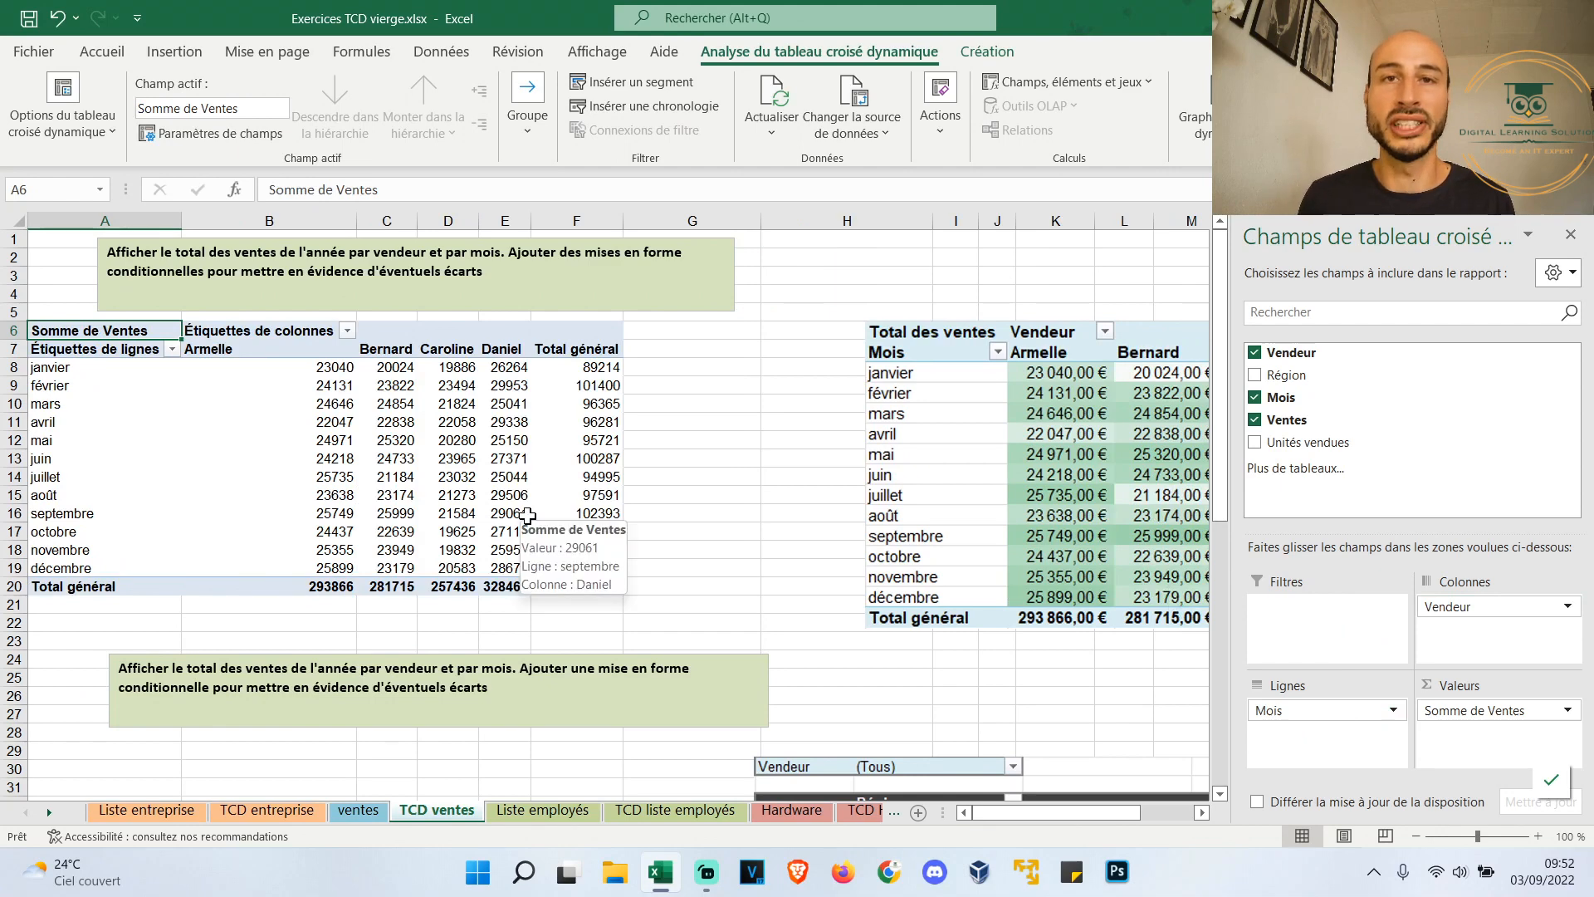
Format the summed Ventes values in the seller pivot table as Monétaire with two decimals and the € symbol
{"action": "left_click", "coordinate": [468, 424]}
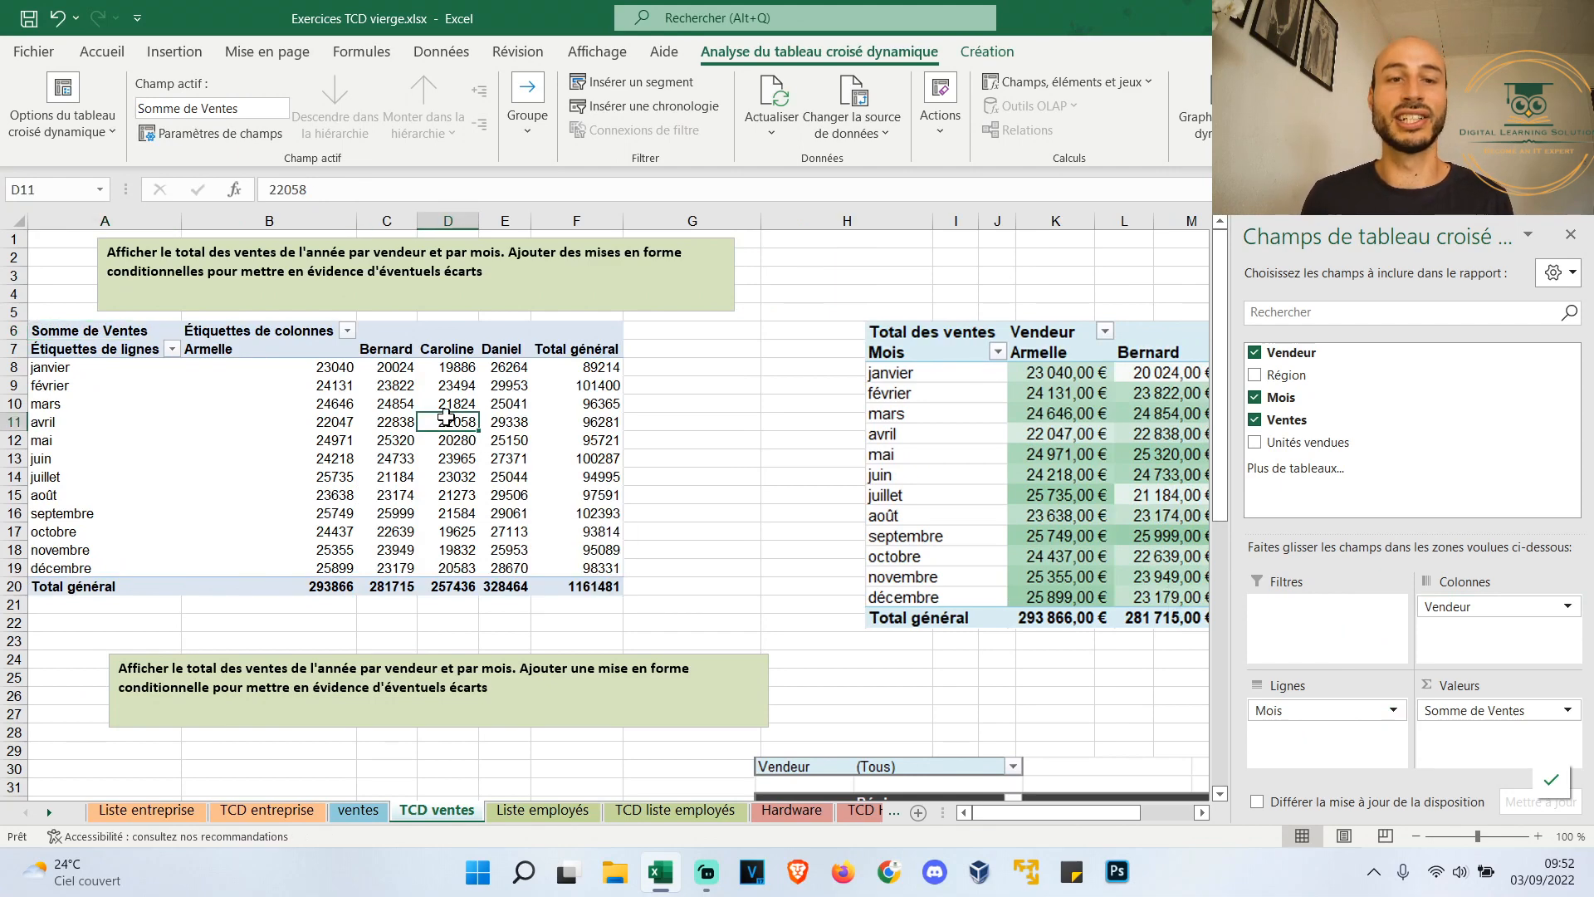
{"action": "right_click", "coordinate": [468, 425]}
{"action": "left_click", "coordinate": [618, 724]}
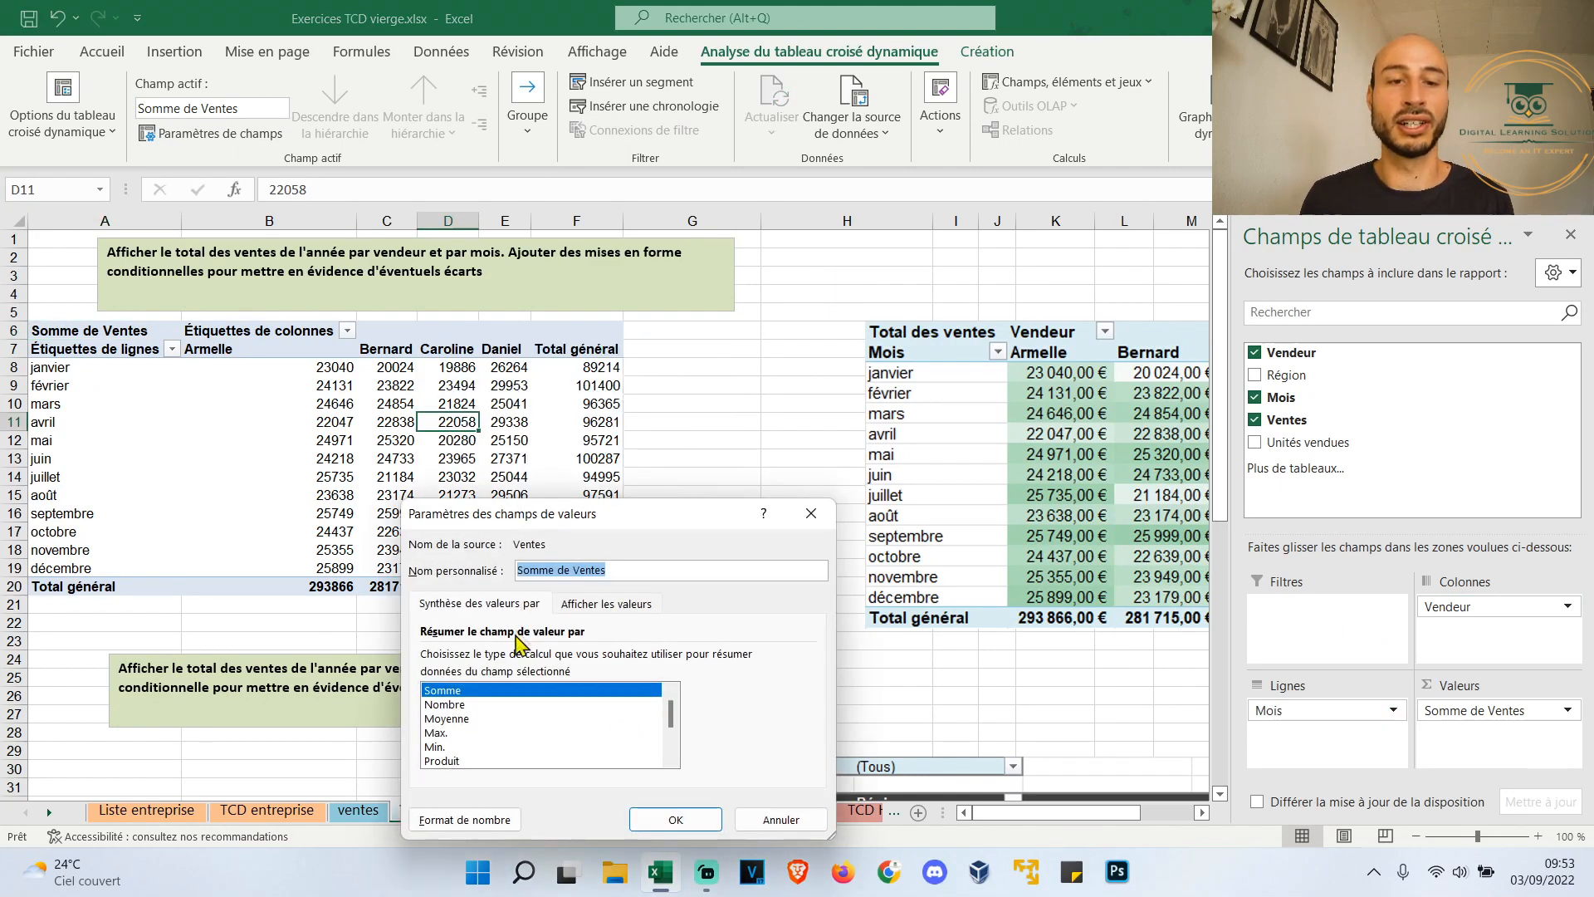
{"action": "left_click_drag", "start_coordinate": [555, 515], "coordinate": [491, 277]}
{"action": "left_click", "coordinate": [432, 581]}
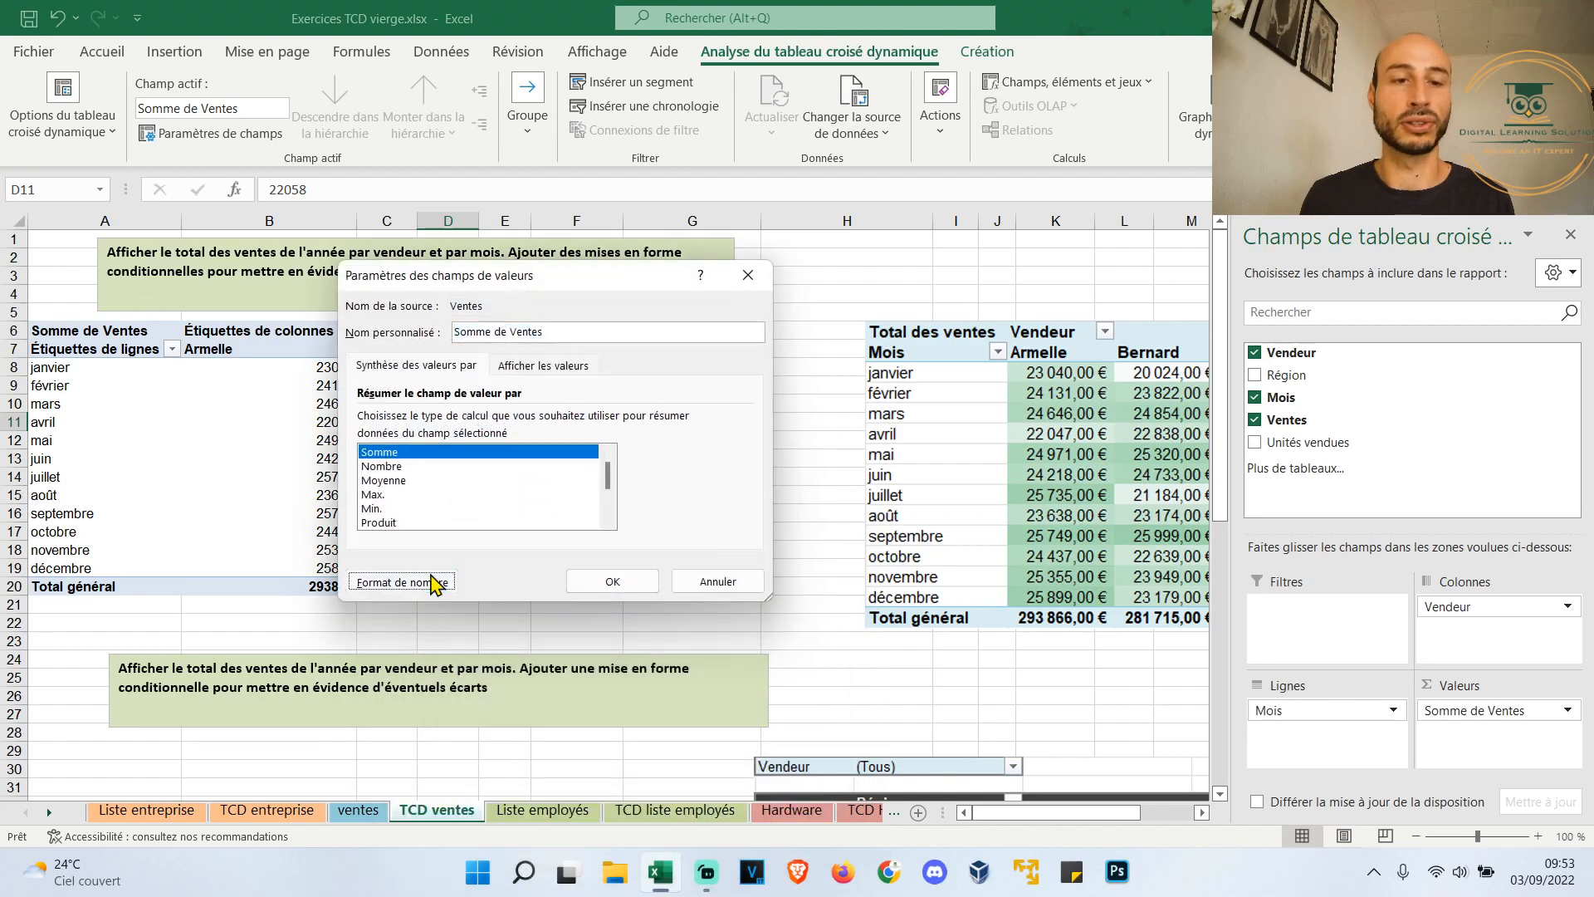
{"action": "left_click", "coordinate": [389, 446]}
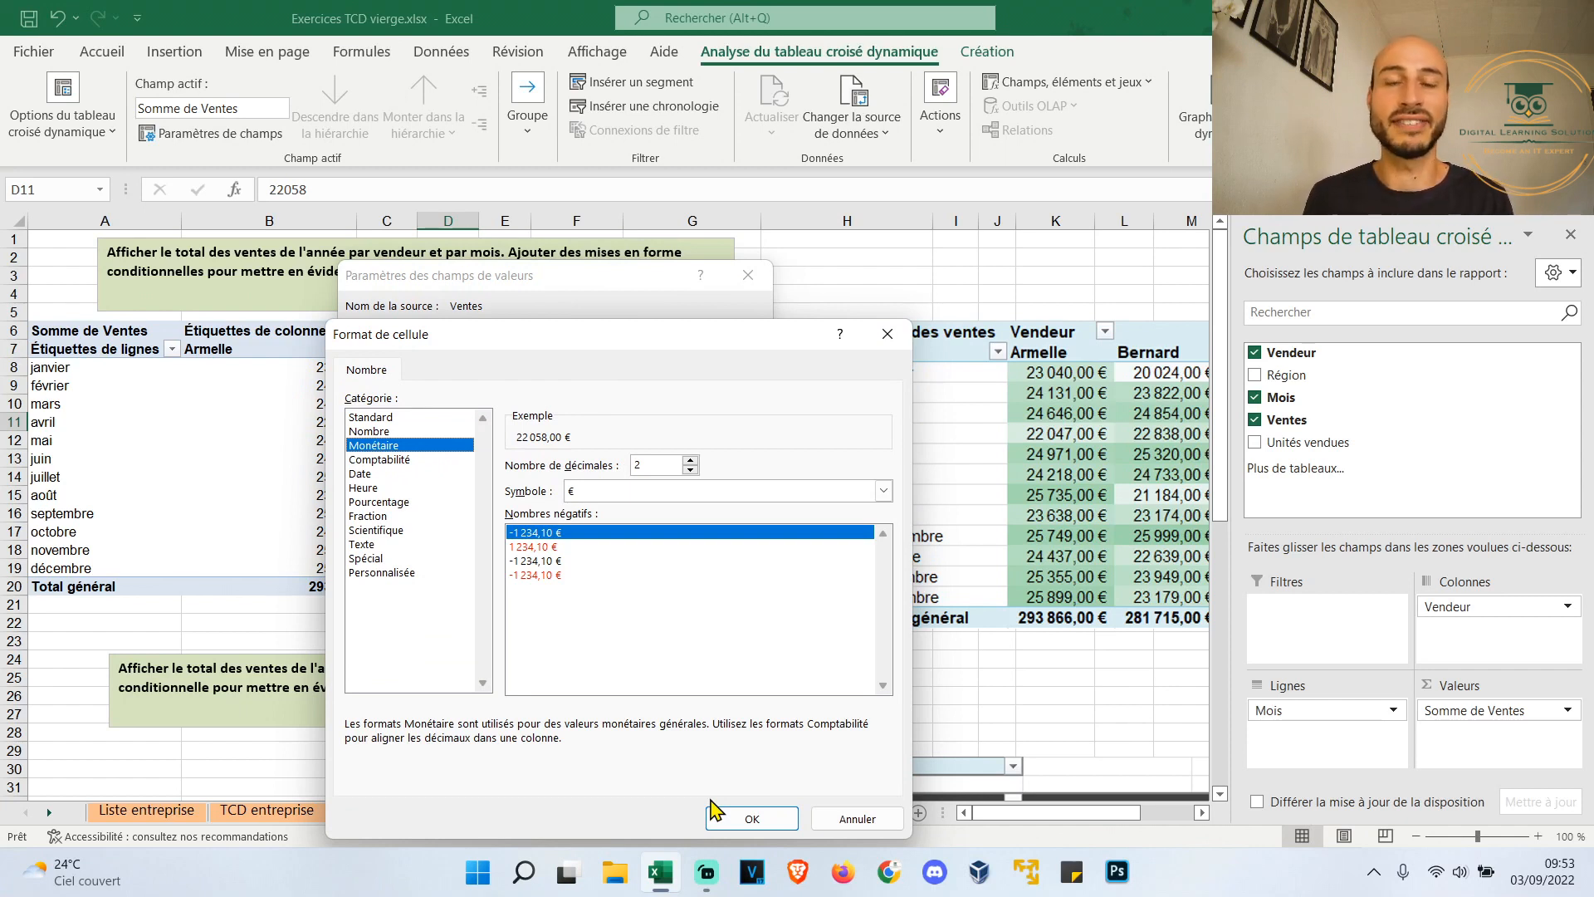
{"action": "left_click", "coordinate": [752, 818]}
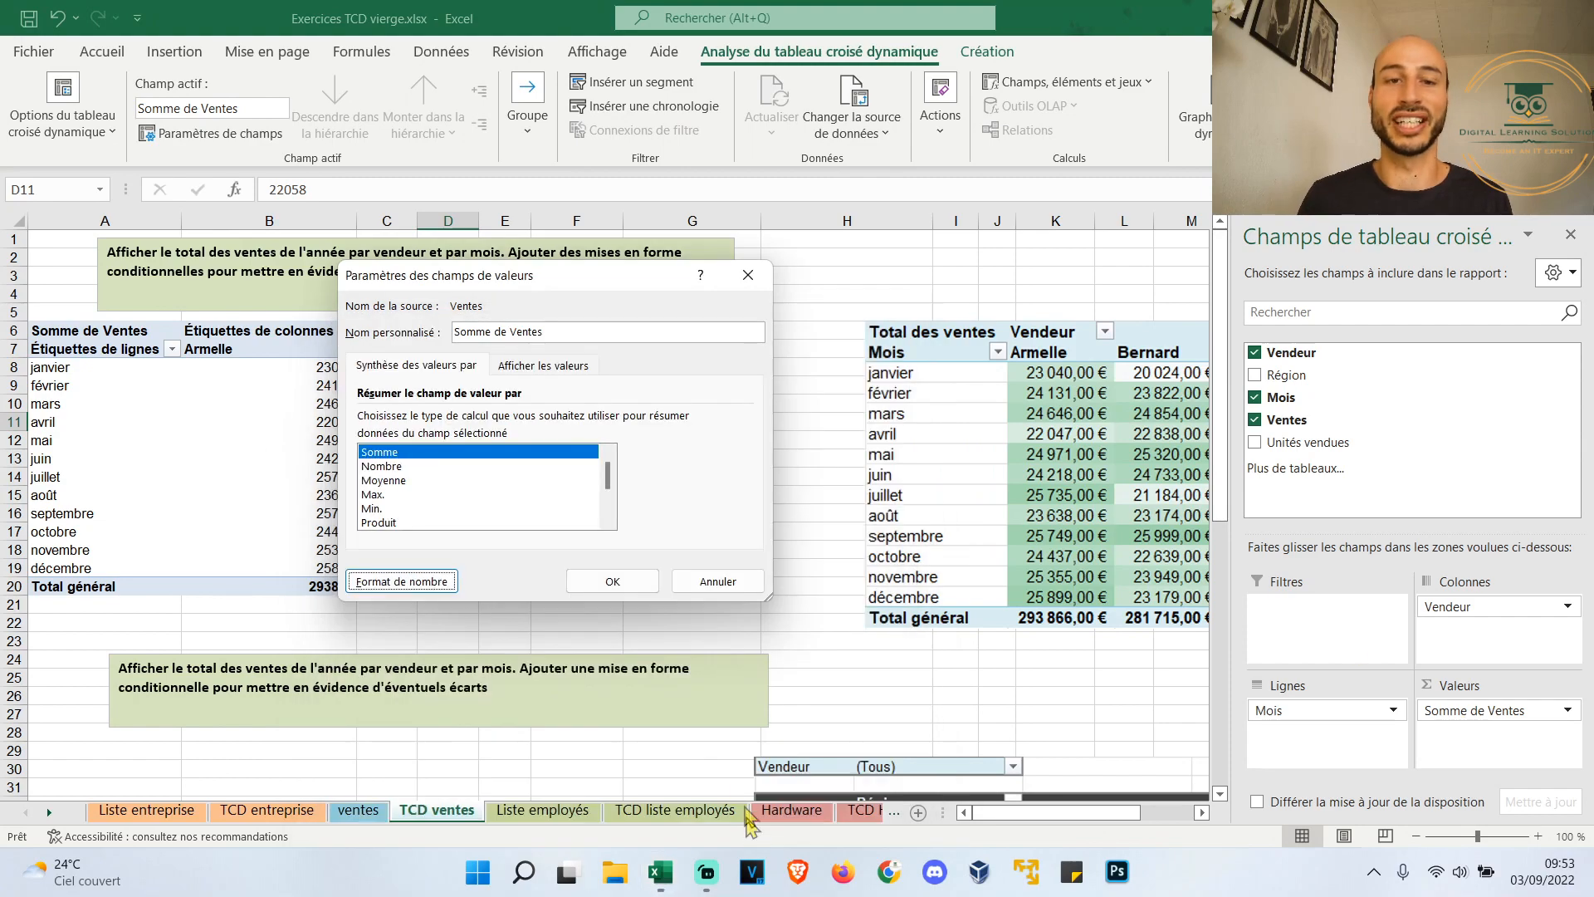
{"action": "left_click", "coordinate": [633, 578]}
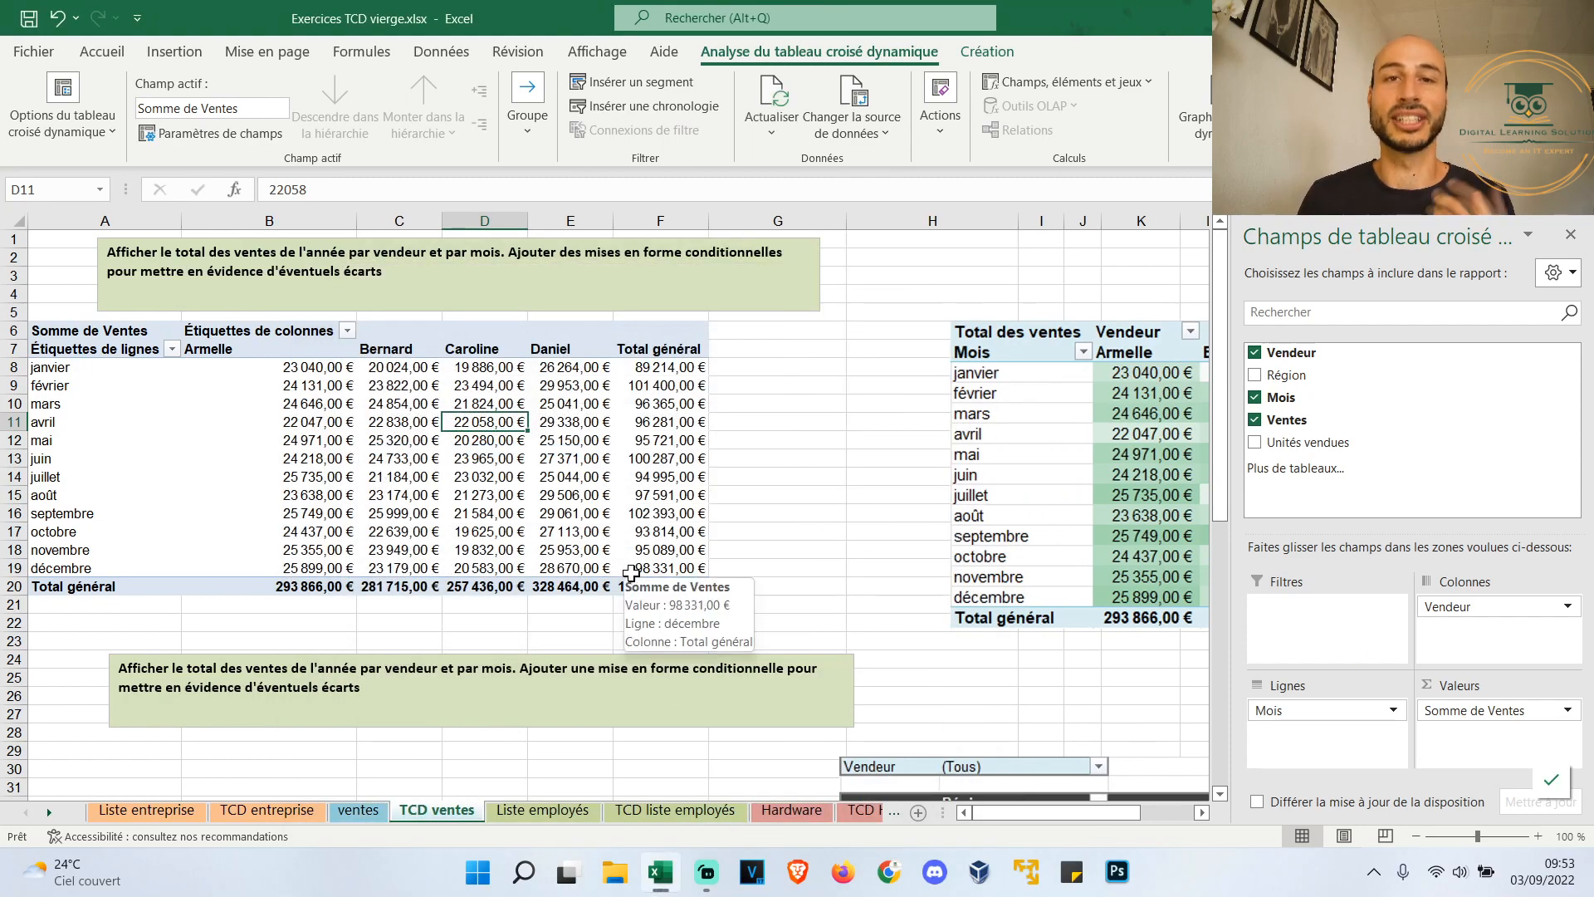
Rename the pivot table's row labels header to mois and its column labels header to Vendeur
{"action": "mouse_move", "coordinate": [998, 819]}
{"action": "left_mouse_down"}
{"action": "mouse_move", "coordinate": [1056, 814]}
{"action": "mouse_move", "coordinate": [995, 815]}
{"action": "left_mouse_up"}
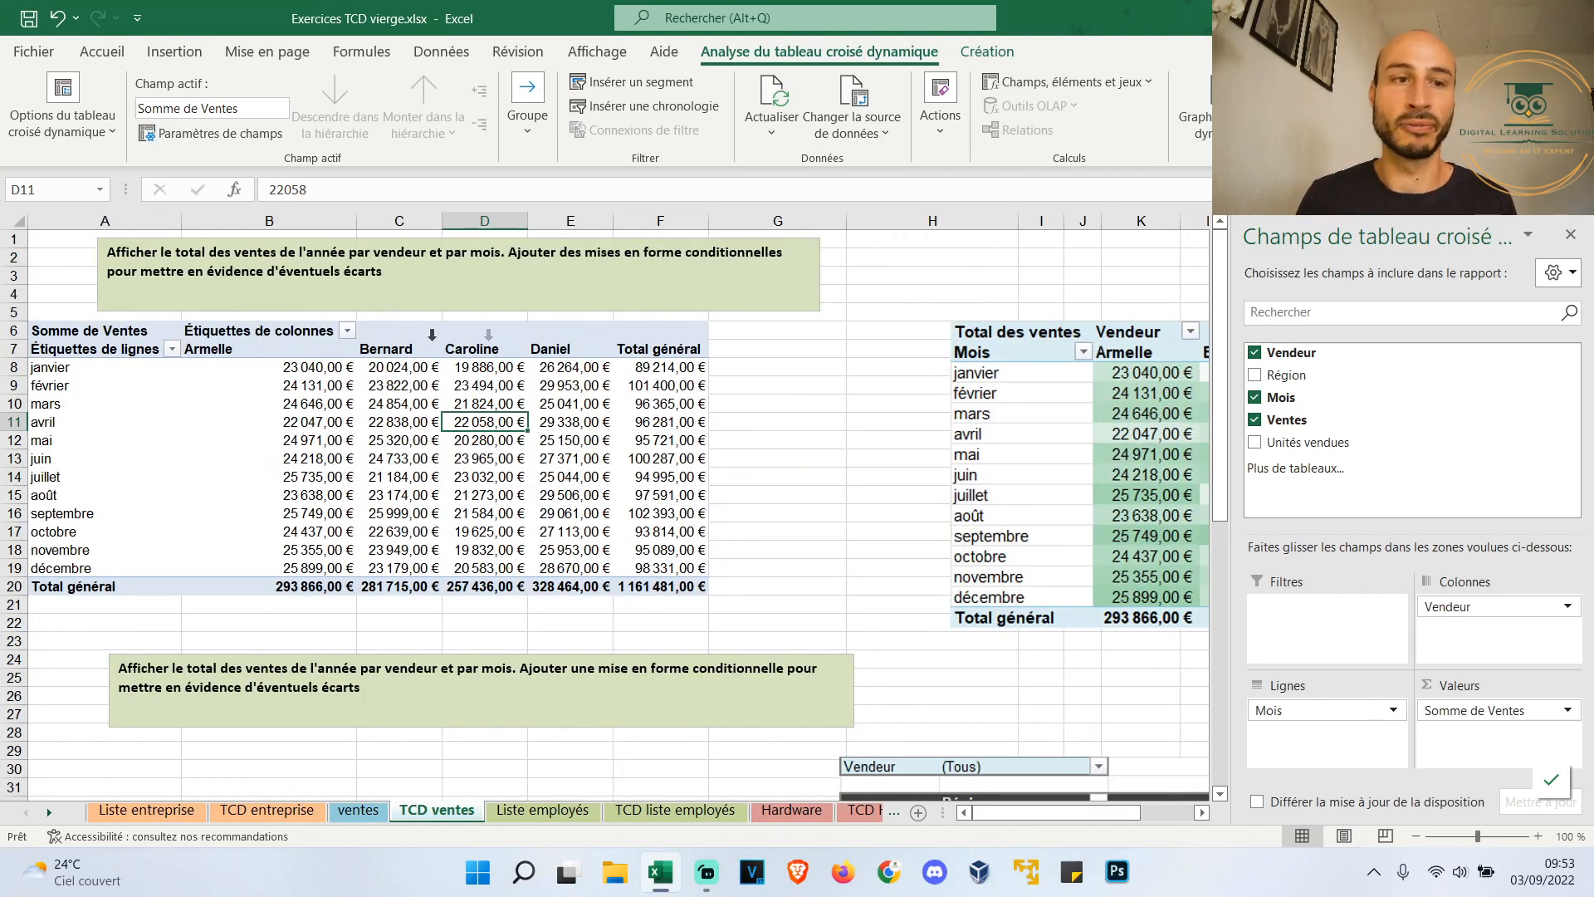
{"action": "left_click", "coordinate": [105, 349]}
{"action": "left_click_drag", "start_coordinate": [387, 190], "coordinate": [214, 187]}
{"action": "type", "text": "mois"}
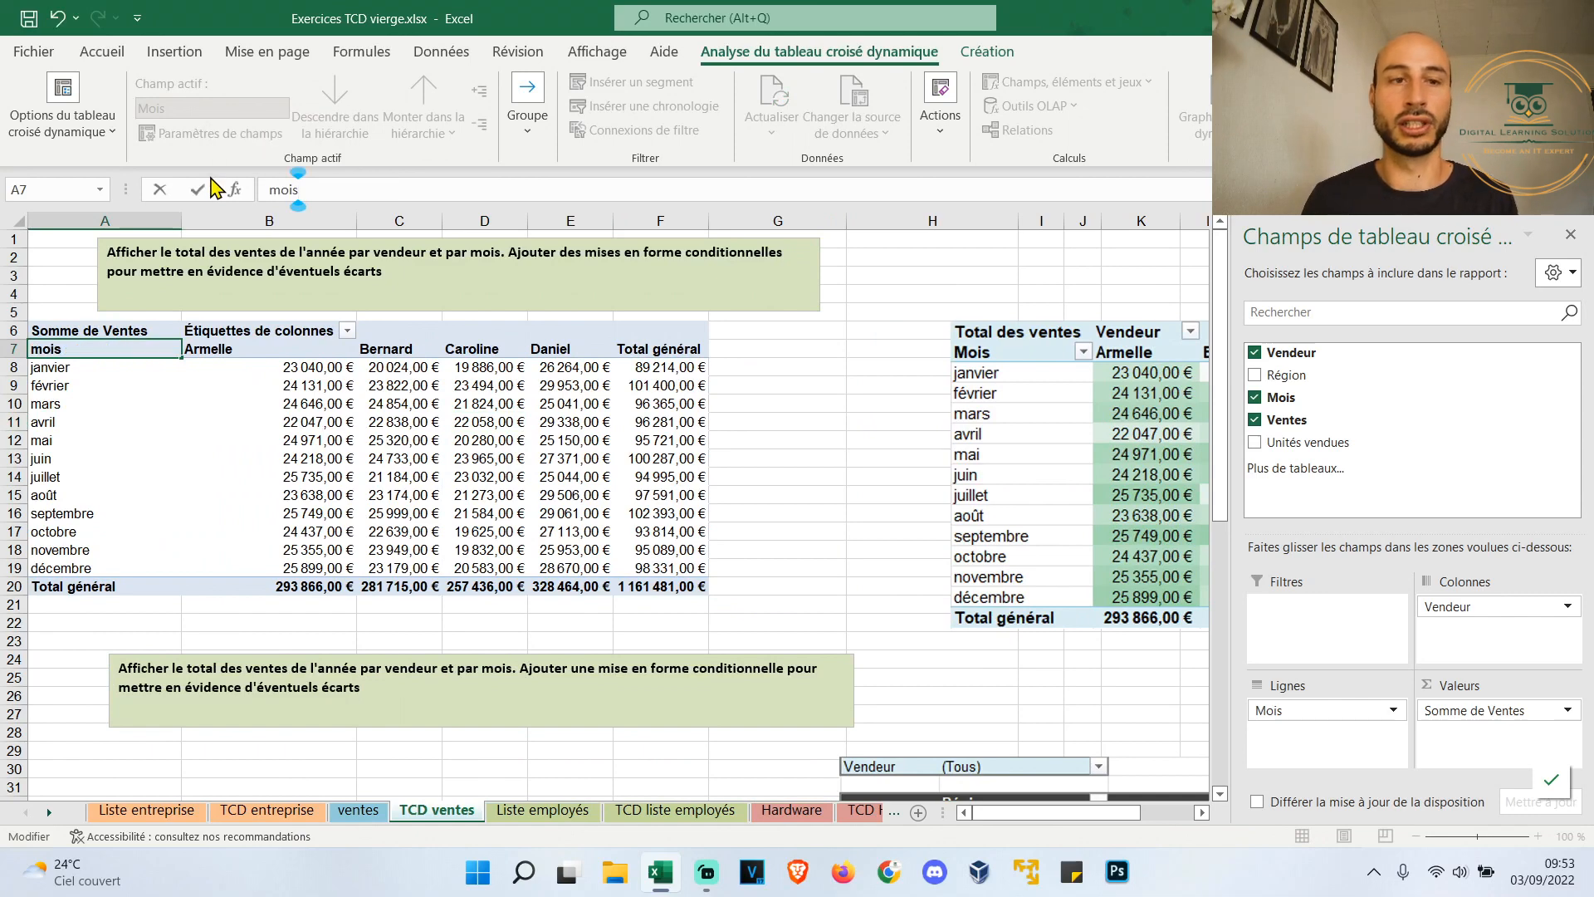
{"action": "left_click", "coordinate": [269, 330]}
{"action": "left_click_drag", "start_coordinate": [406, 189], "coordinate": [198, 192]}
{"action": "type", "text": "Vendeur"}
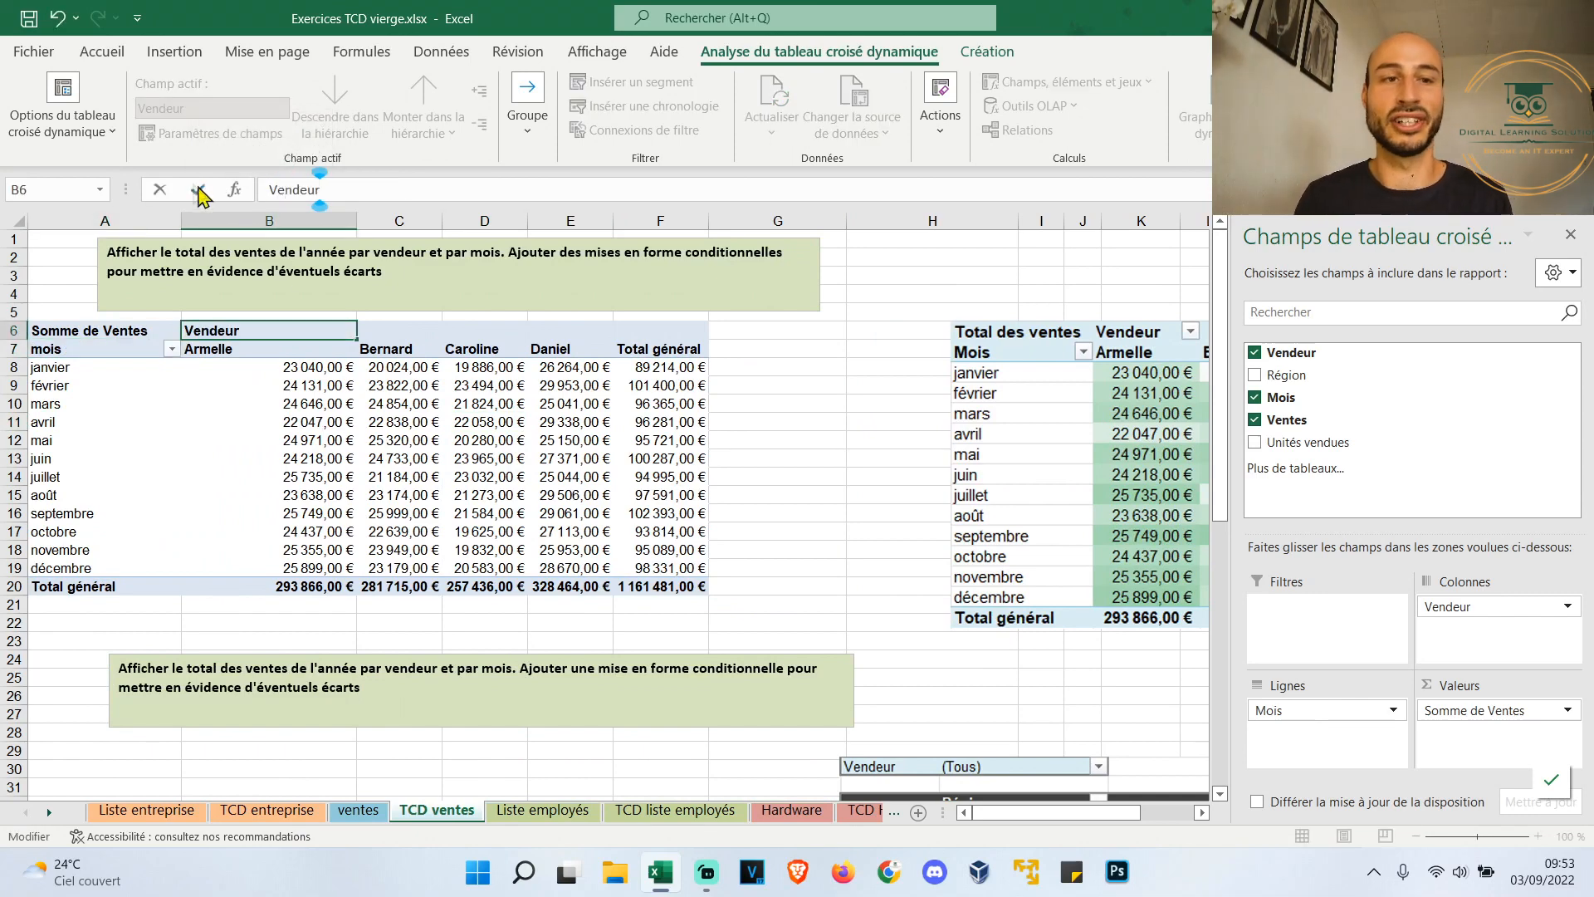
{"action": "left_click", "coordinate": [516, 367]}
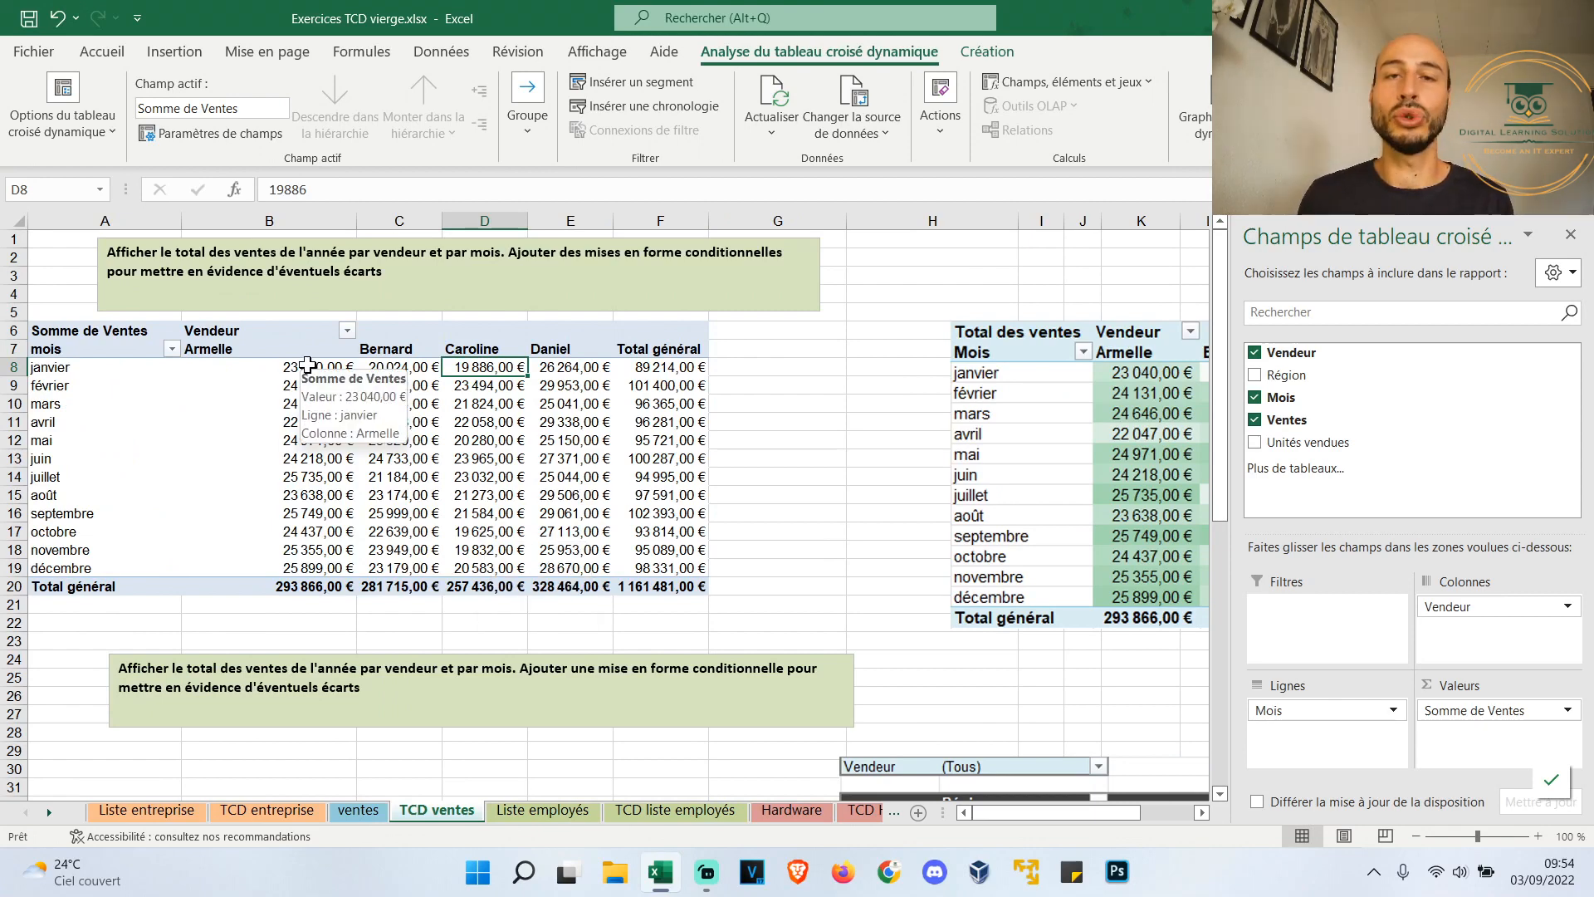
Apply a green-white colour scale to the monthly sales of all sellers in B8:E19, excluding the totals
{"action": "left_click_drag", "start_coordinate": [307, 366], "coordinate": [579, 563]}
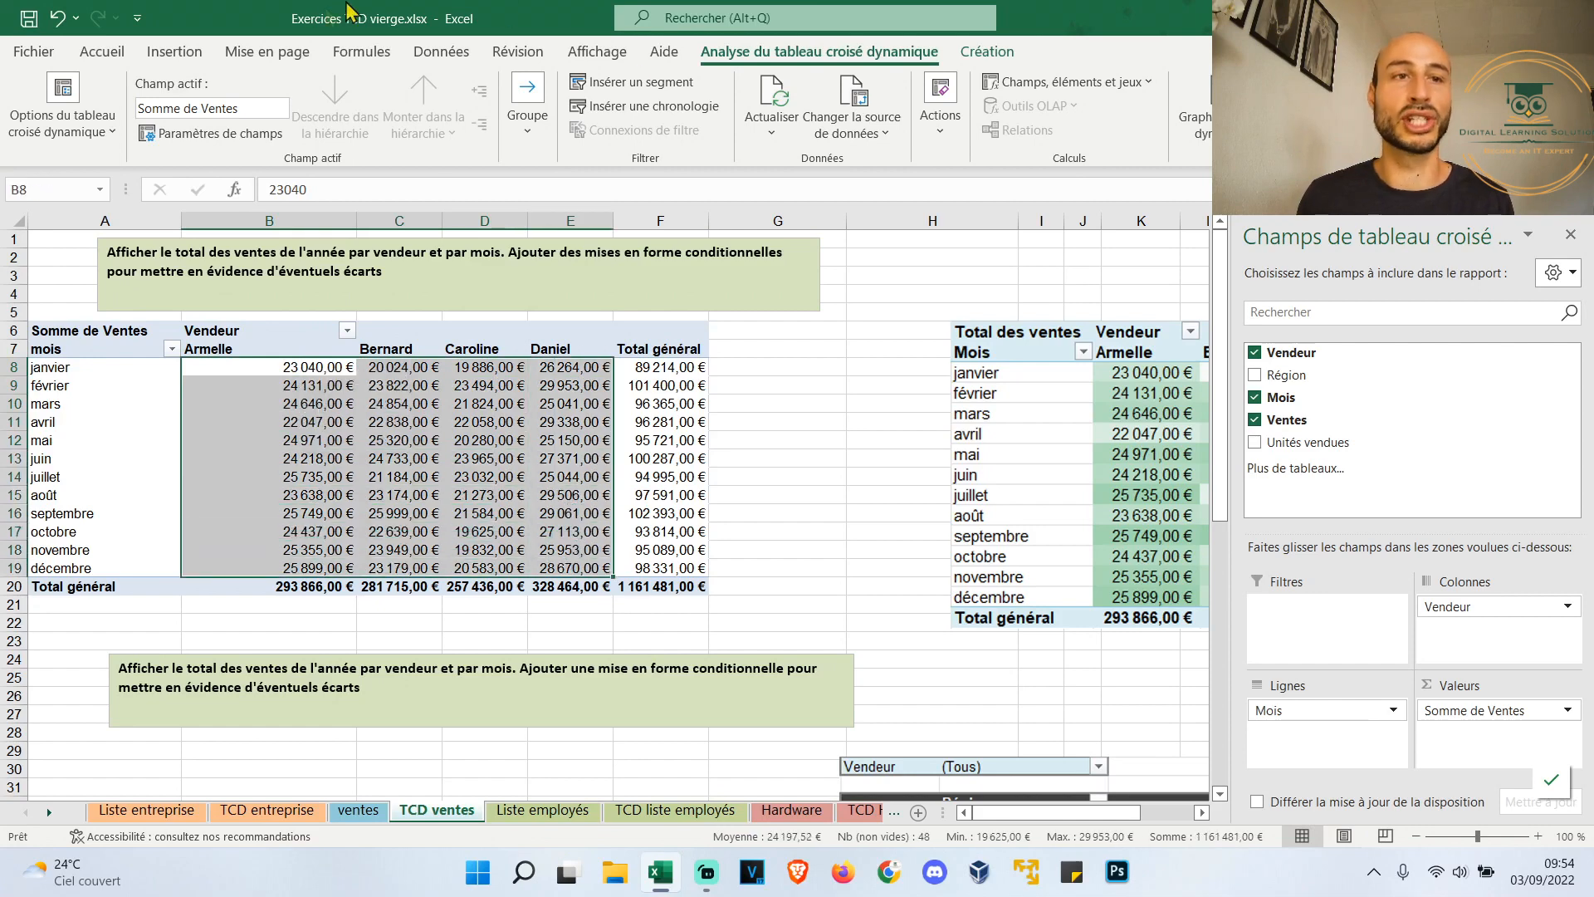
{"action": "left_click", "coordinate": [105, 56]}
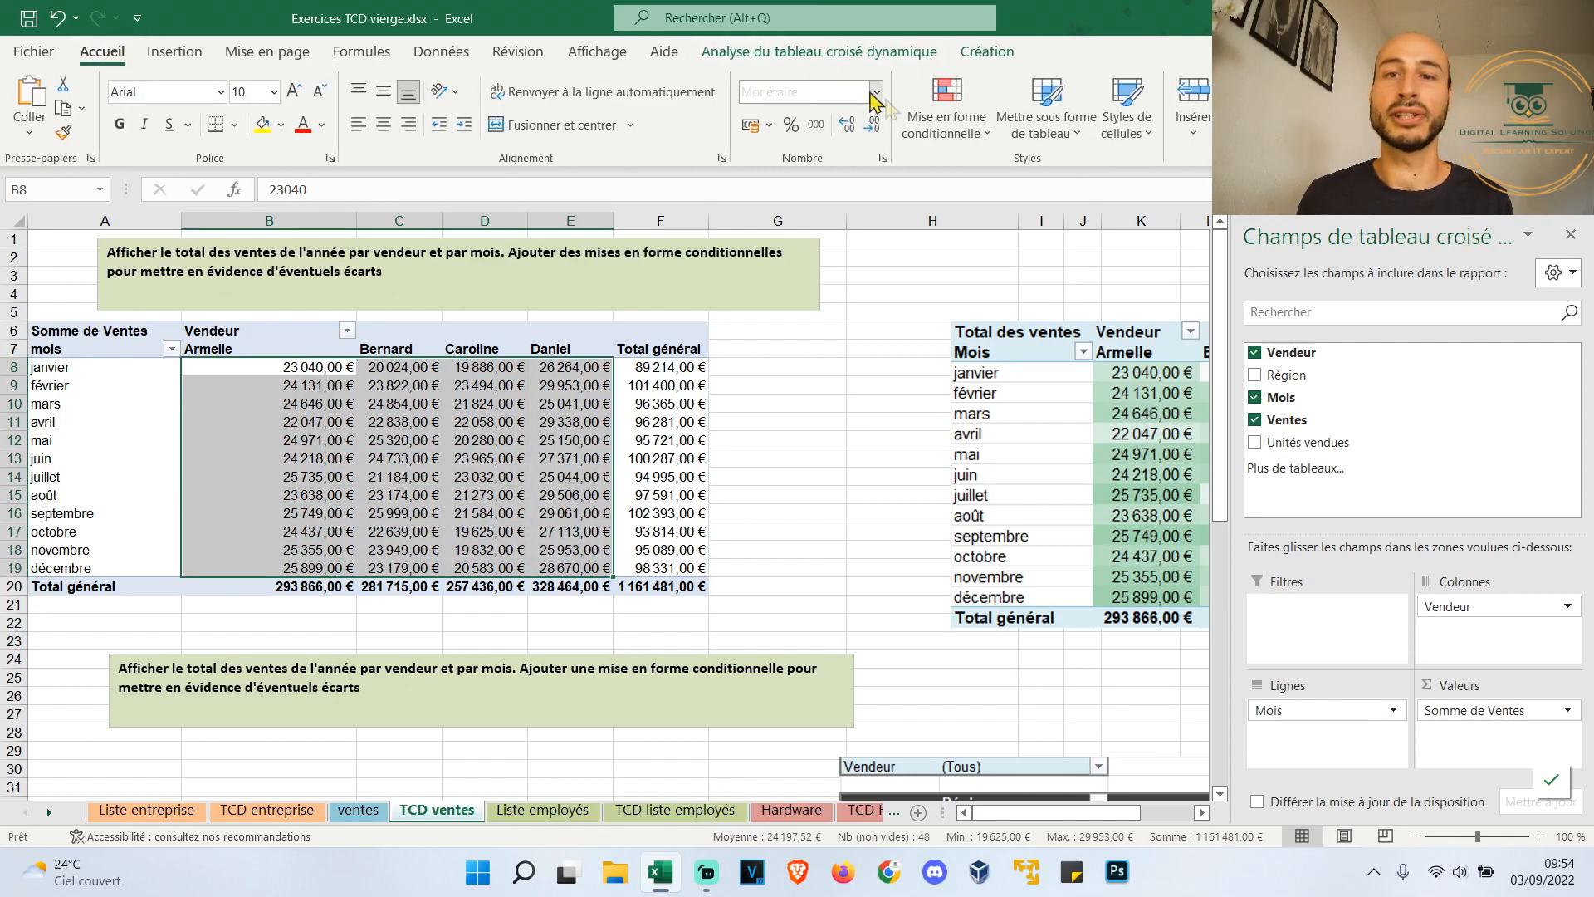
{"action": "left_click", "coordinate": [971, 148]}
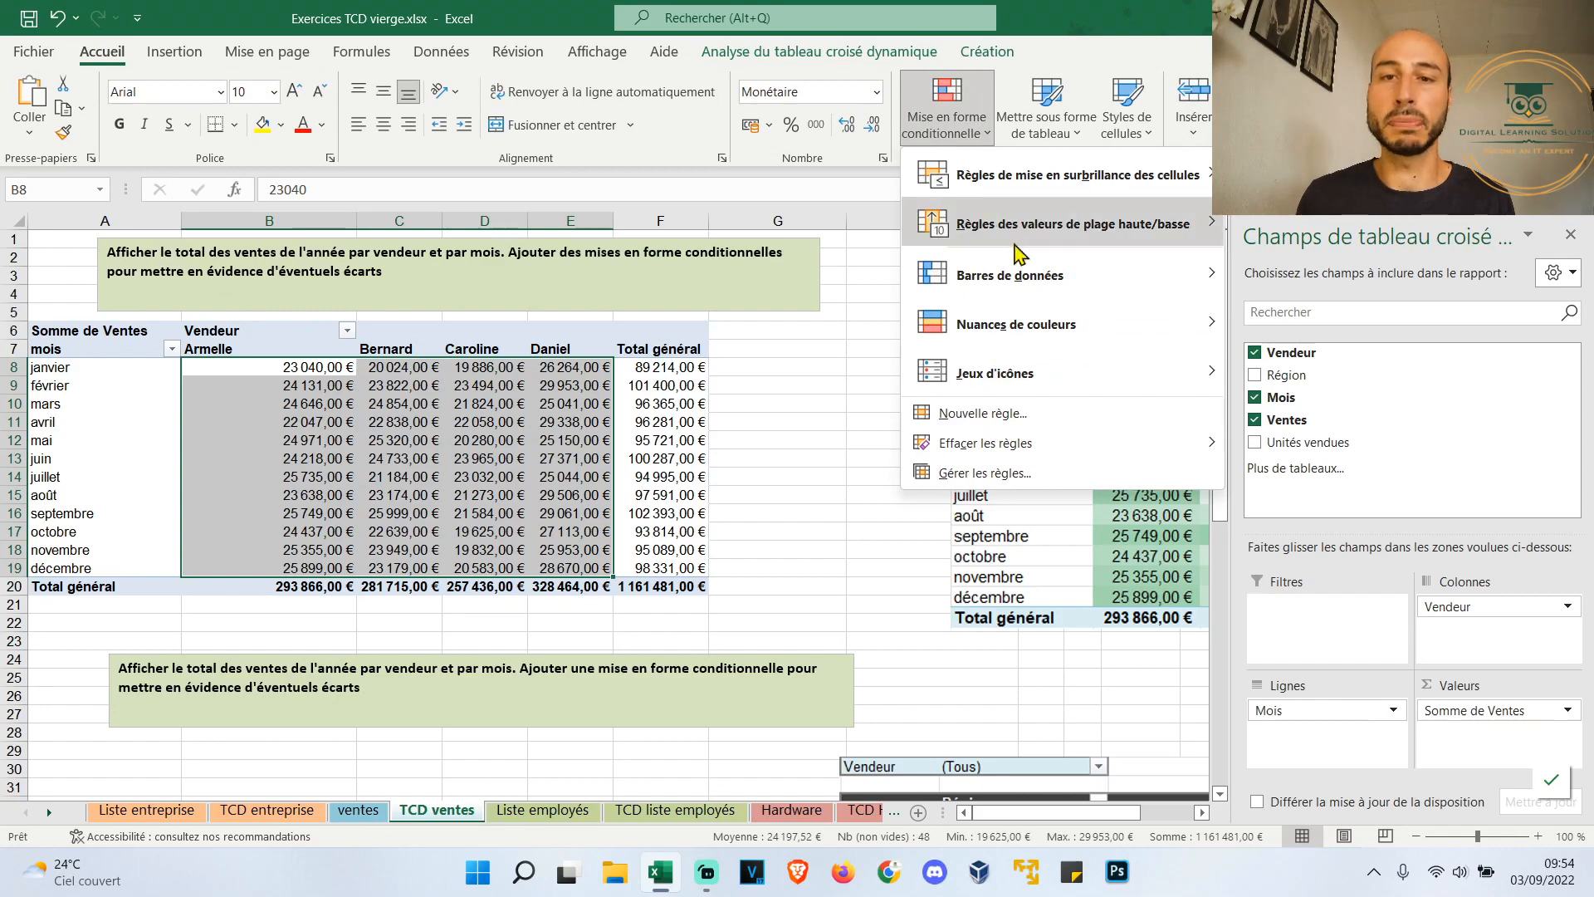
{"action": "mouse_move", "coordinate": [1041, 330]}
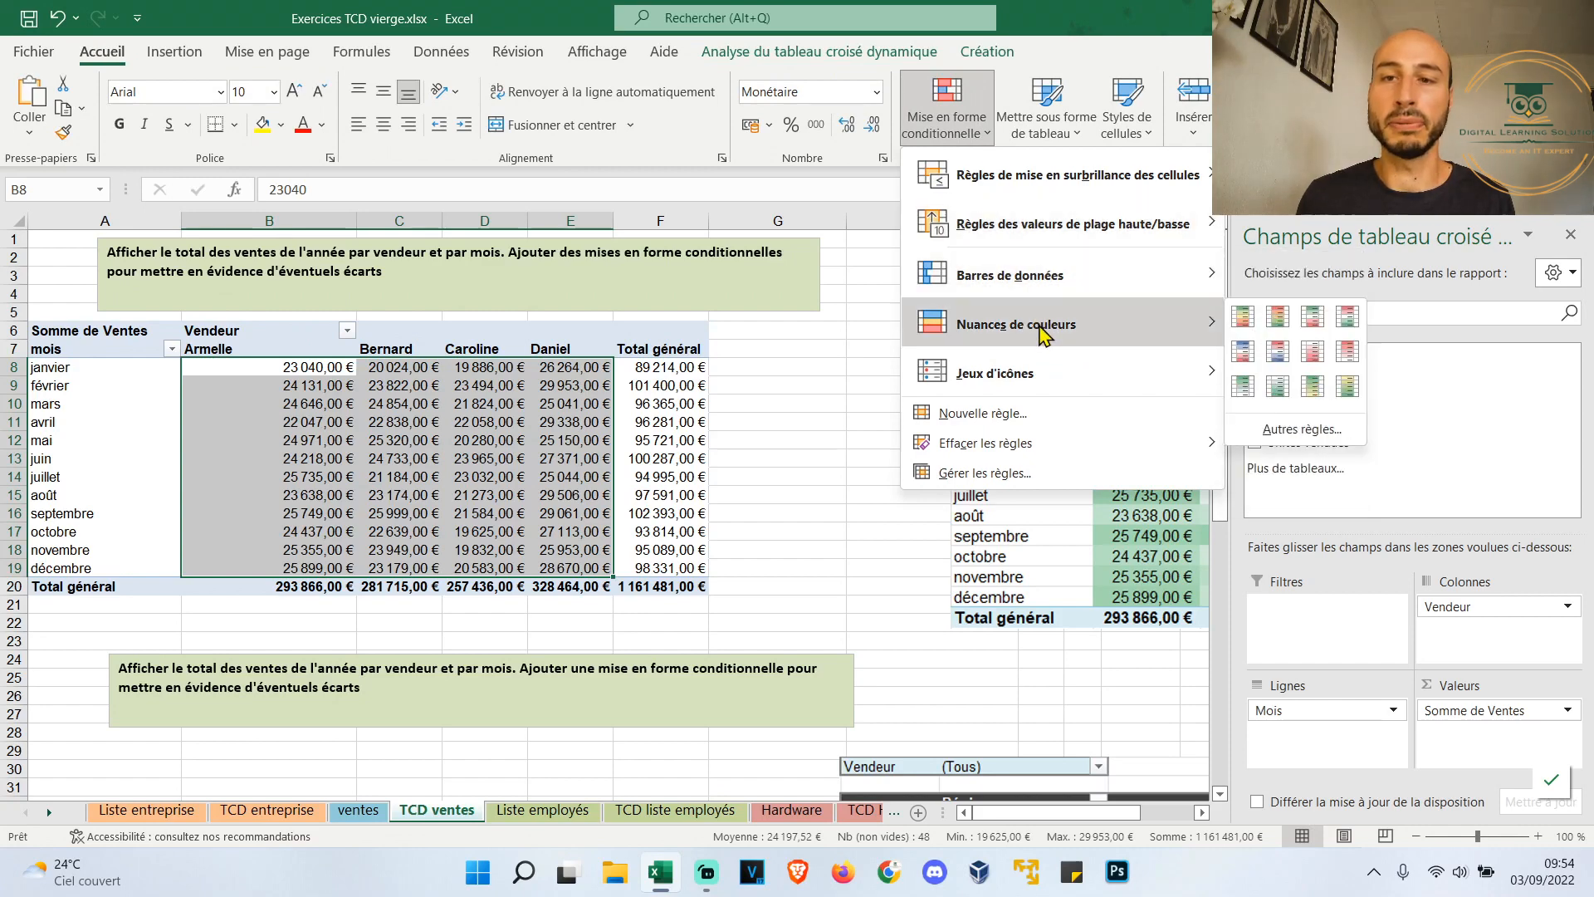
{"action": "left_click", "coordinate": [1242, 384]}
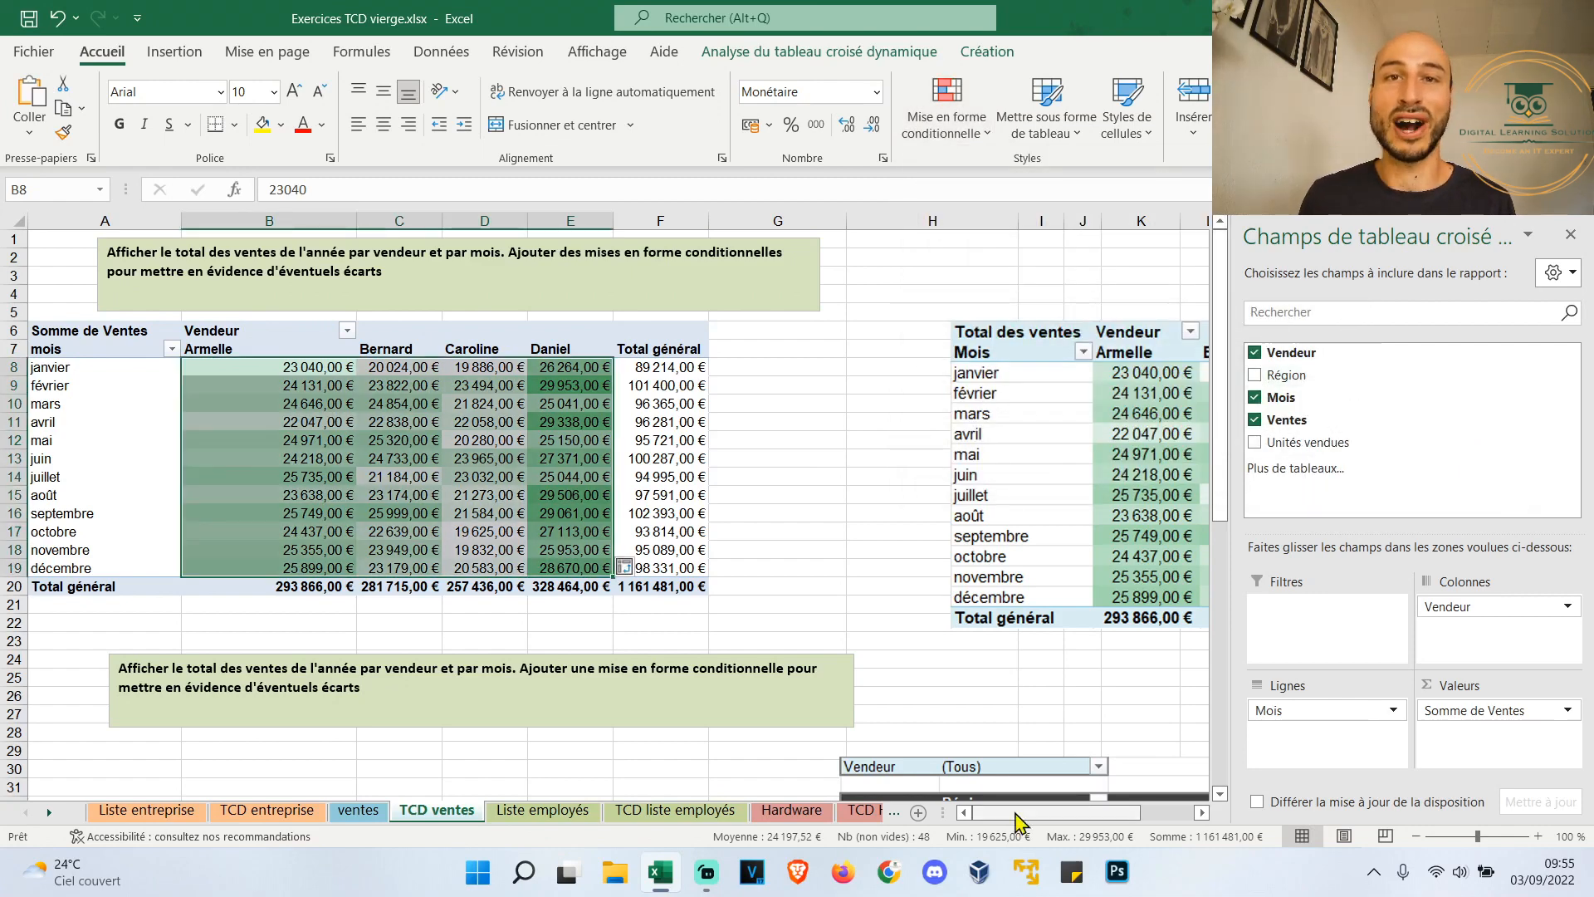
Apply the red-to-black four-circle icon set to the monthly grand totals in F8:F19 and widen column F to fit the values
{"action": "left_click_drag", "start_coordinate": [1016, 813], "coordinate": [1069, 813]}
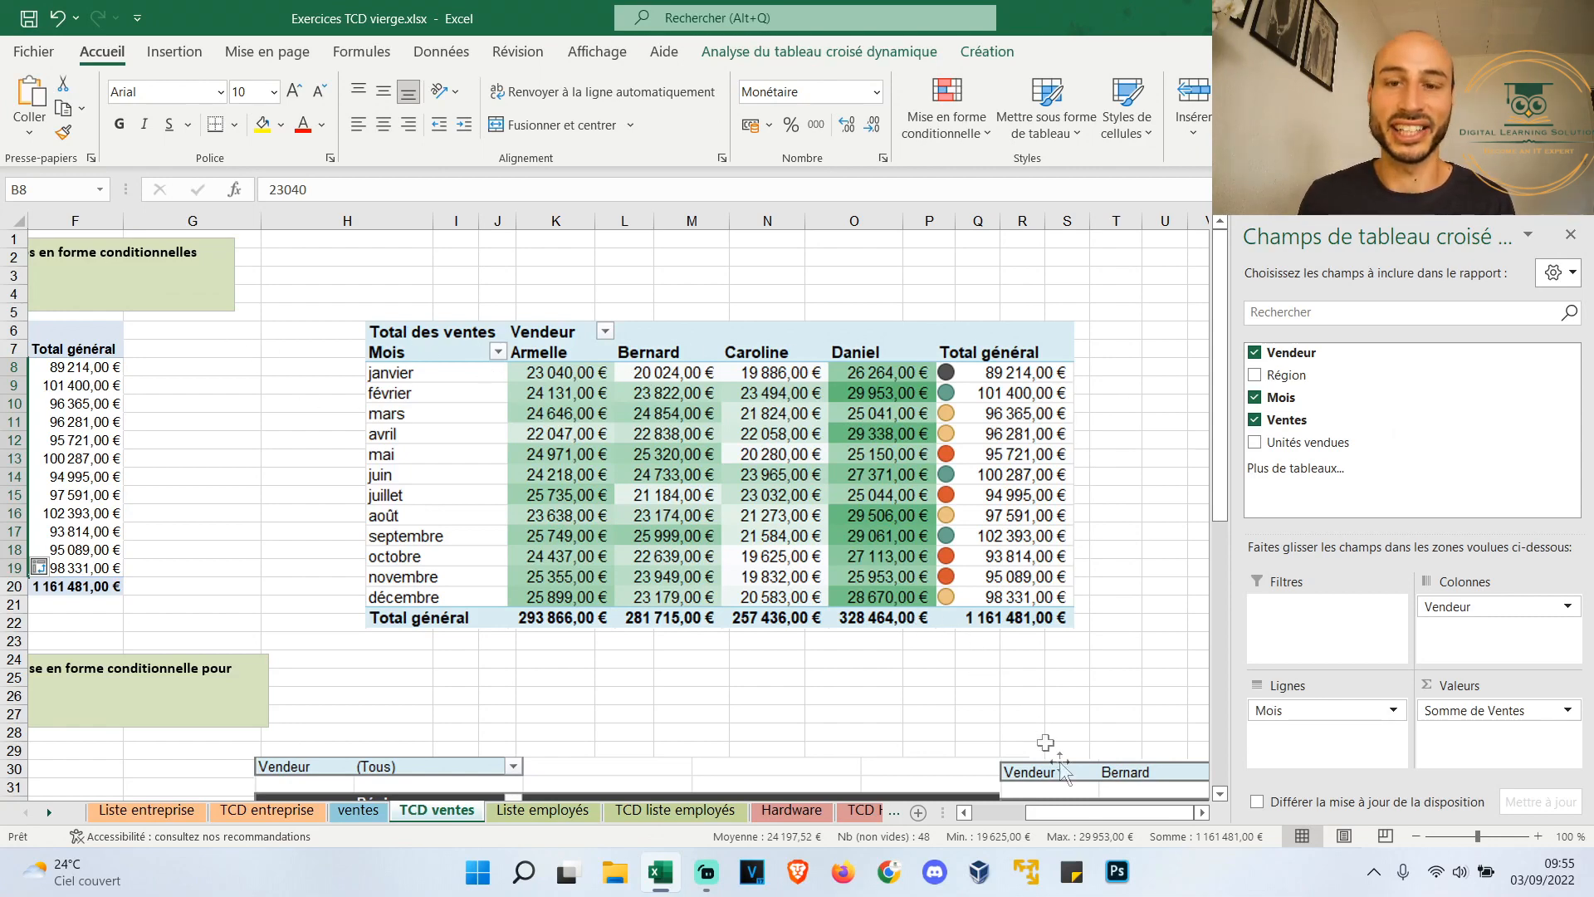
{"action": "left_click", "coordinate": [1000, 812]}
{"action": "mouse_move", "coordinate": [666, 362]}
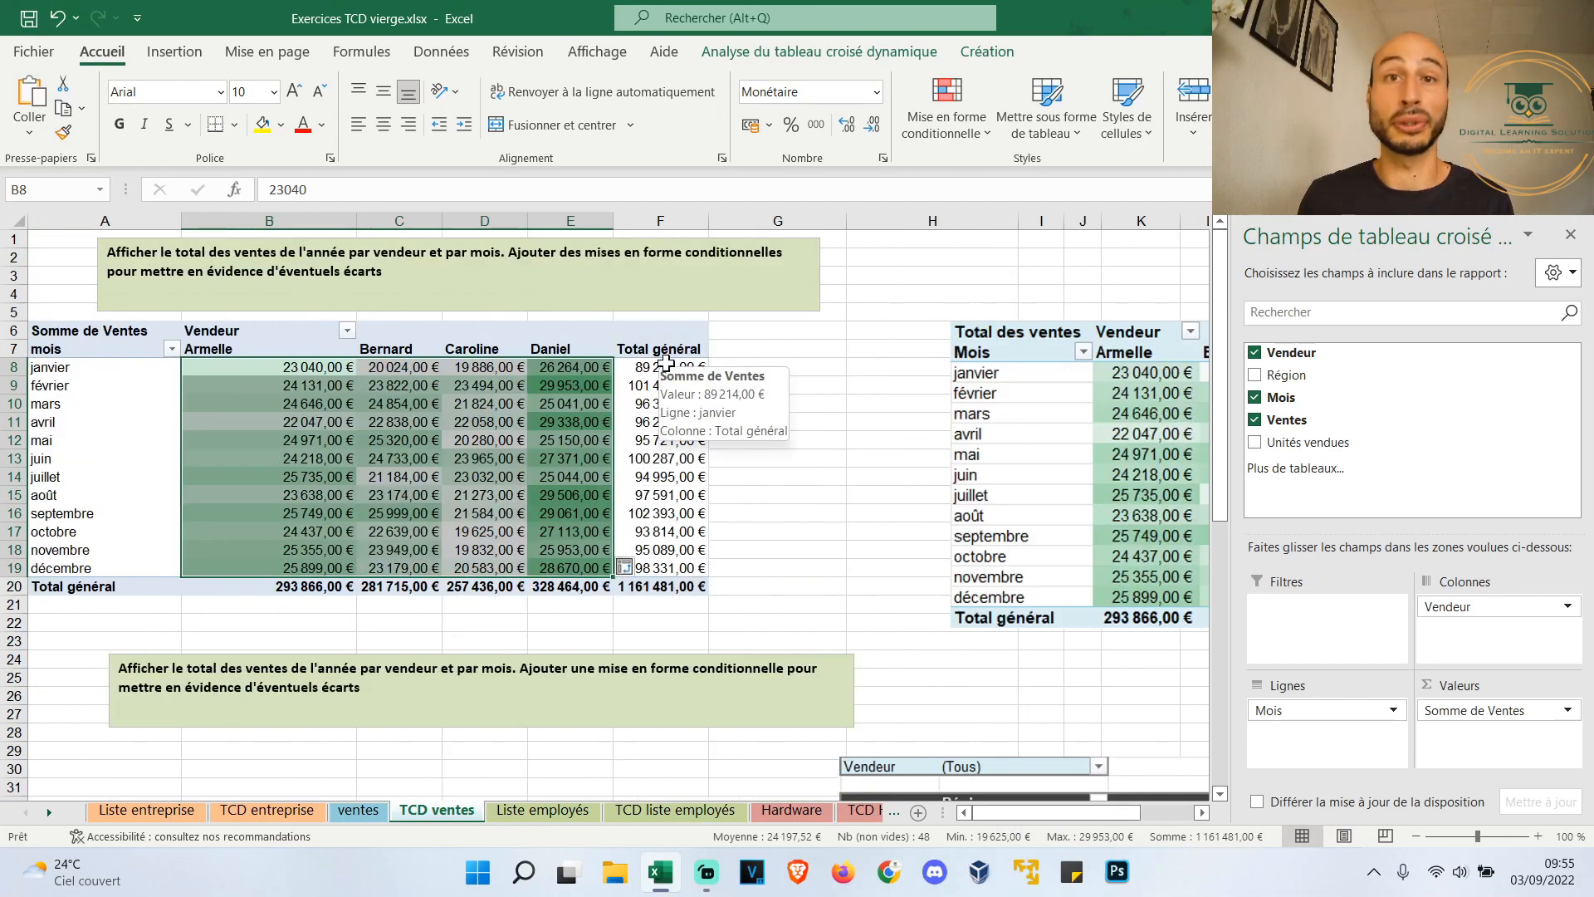
{"action": "left_click_drag", "start_coordinate": [666, 362], "coordinate": [664, 568]}
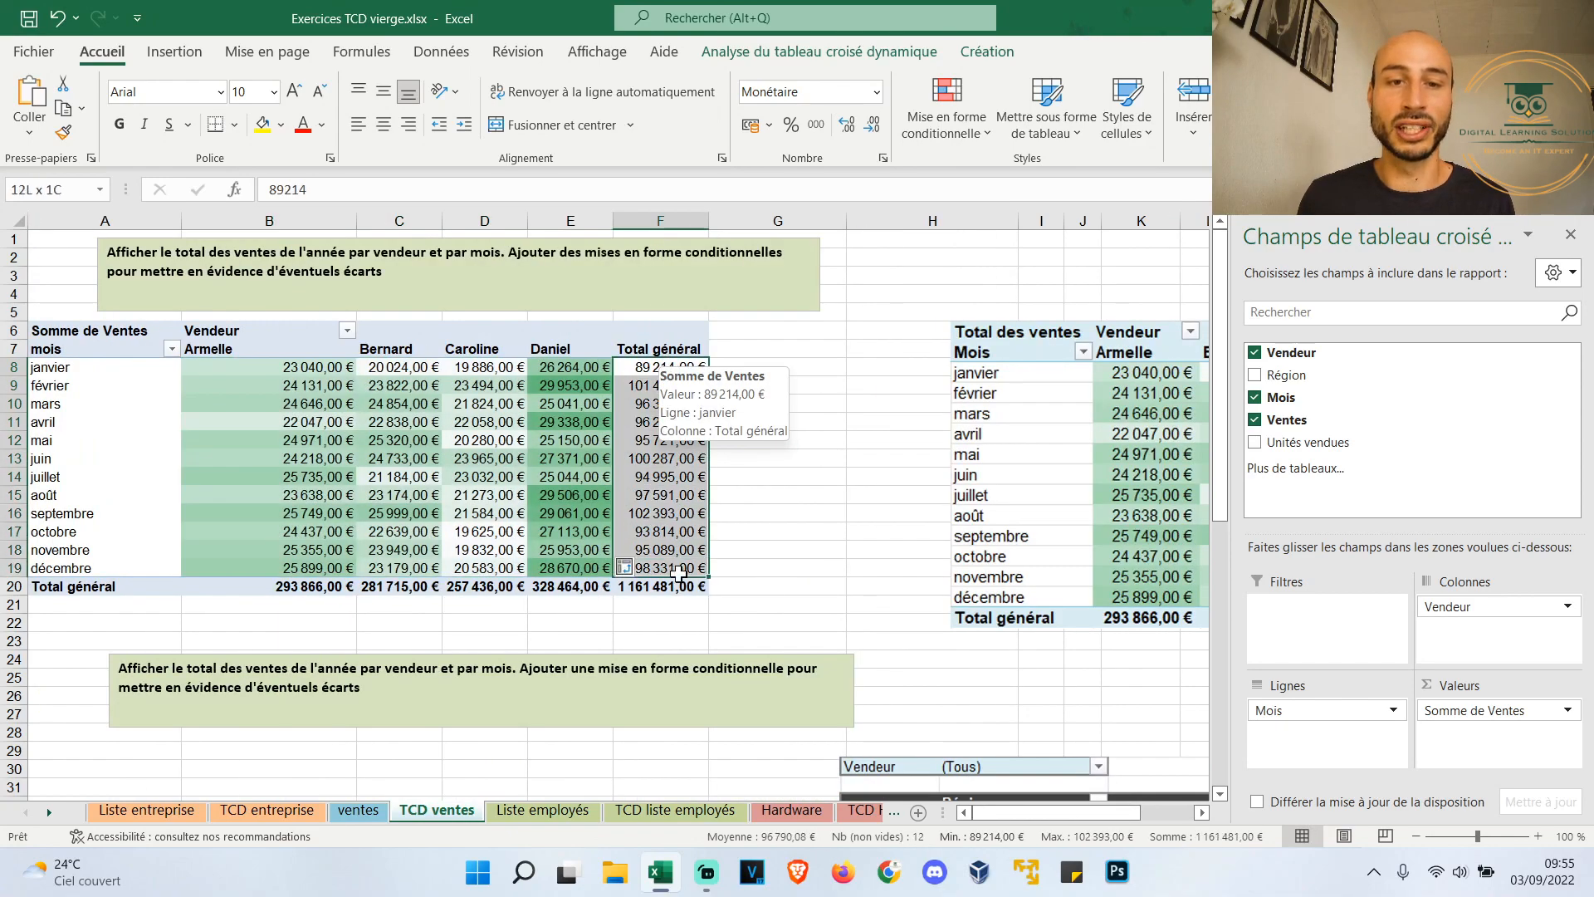
{"action": "left_click", "coordinate": [983, 137]}
{"action": "mouse_move", "coordinate": [1011, 380]}
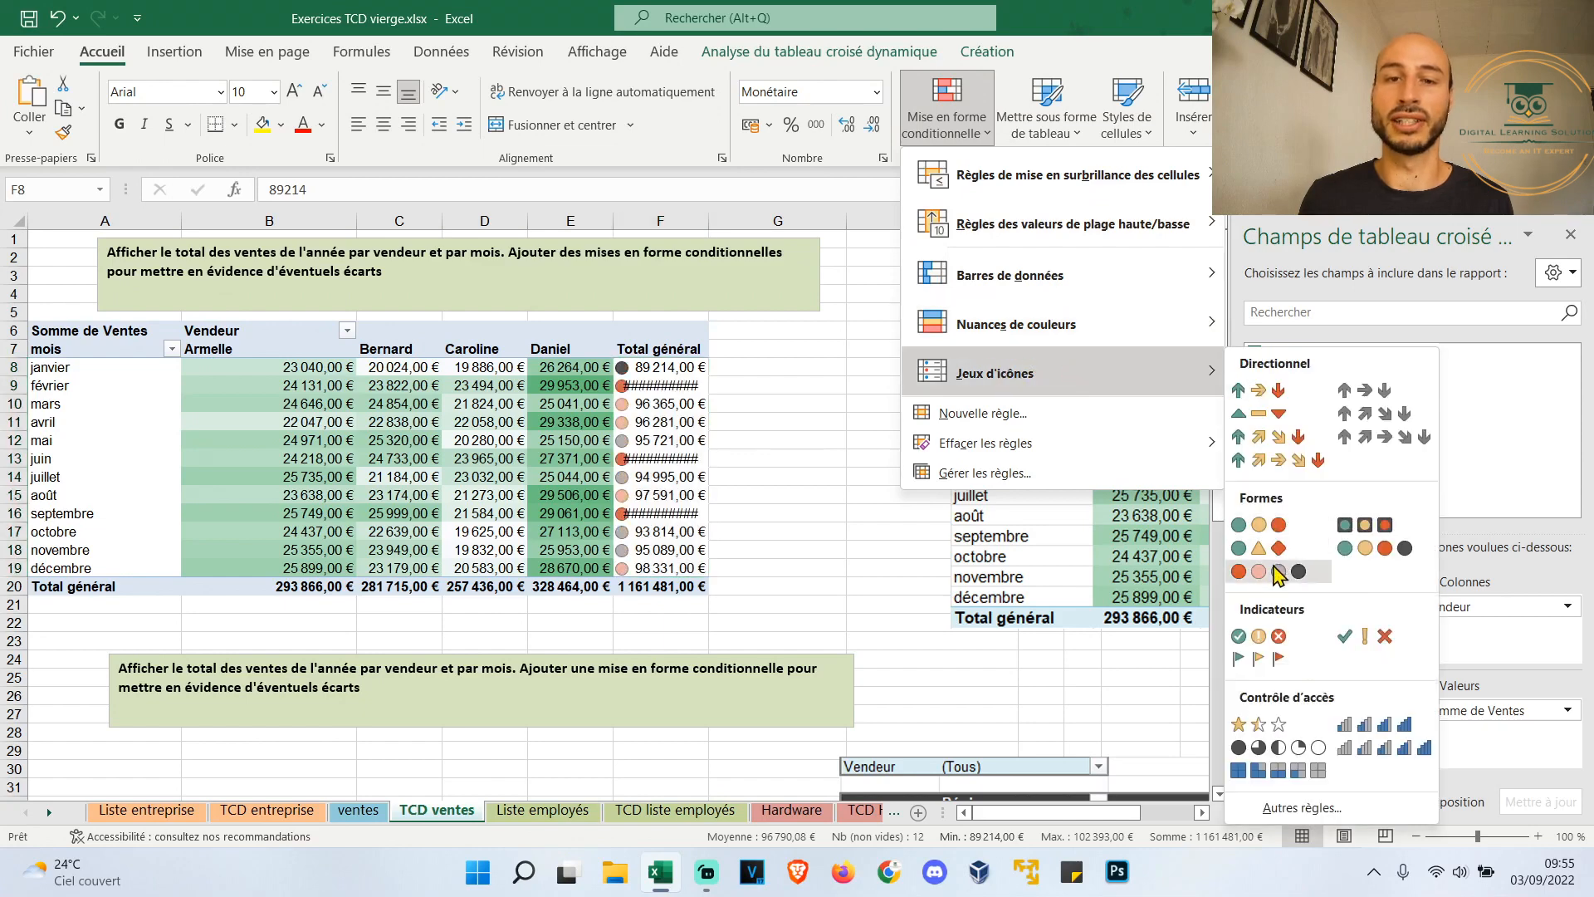
{"action": "left_click", "coordinate": [1278, 571]}
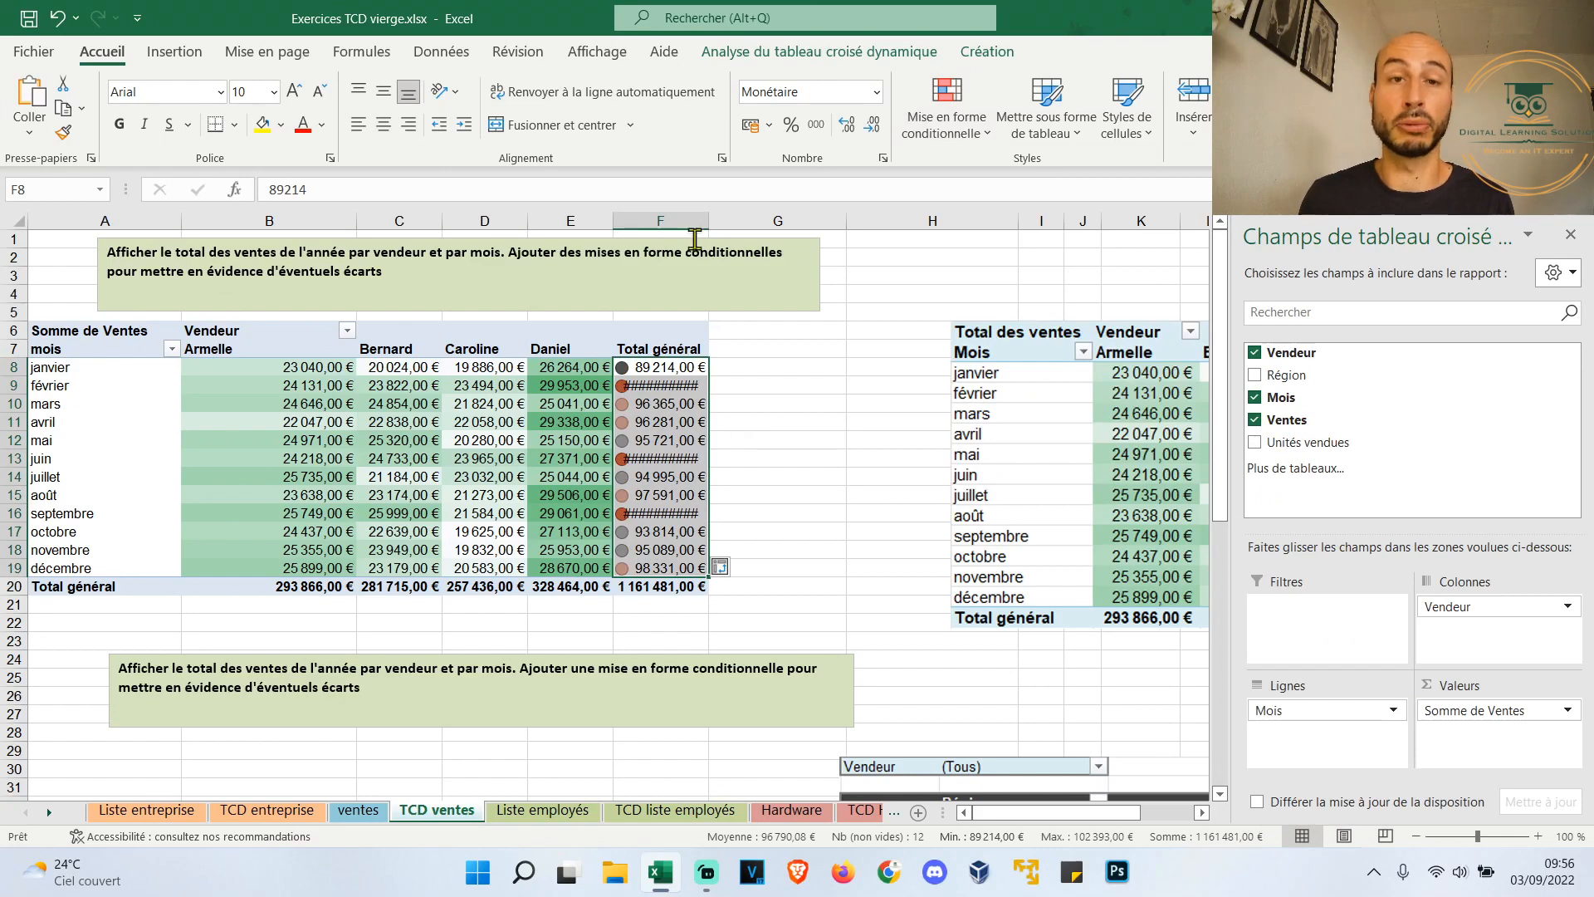
{"action": "left_click_drag", "start_coordinate": [708, 220], "coordinate": [729, 215]}
{"action": "left_click", "coordinate": [792, 454]}
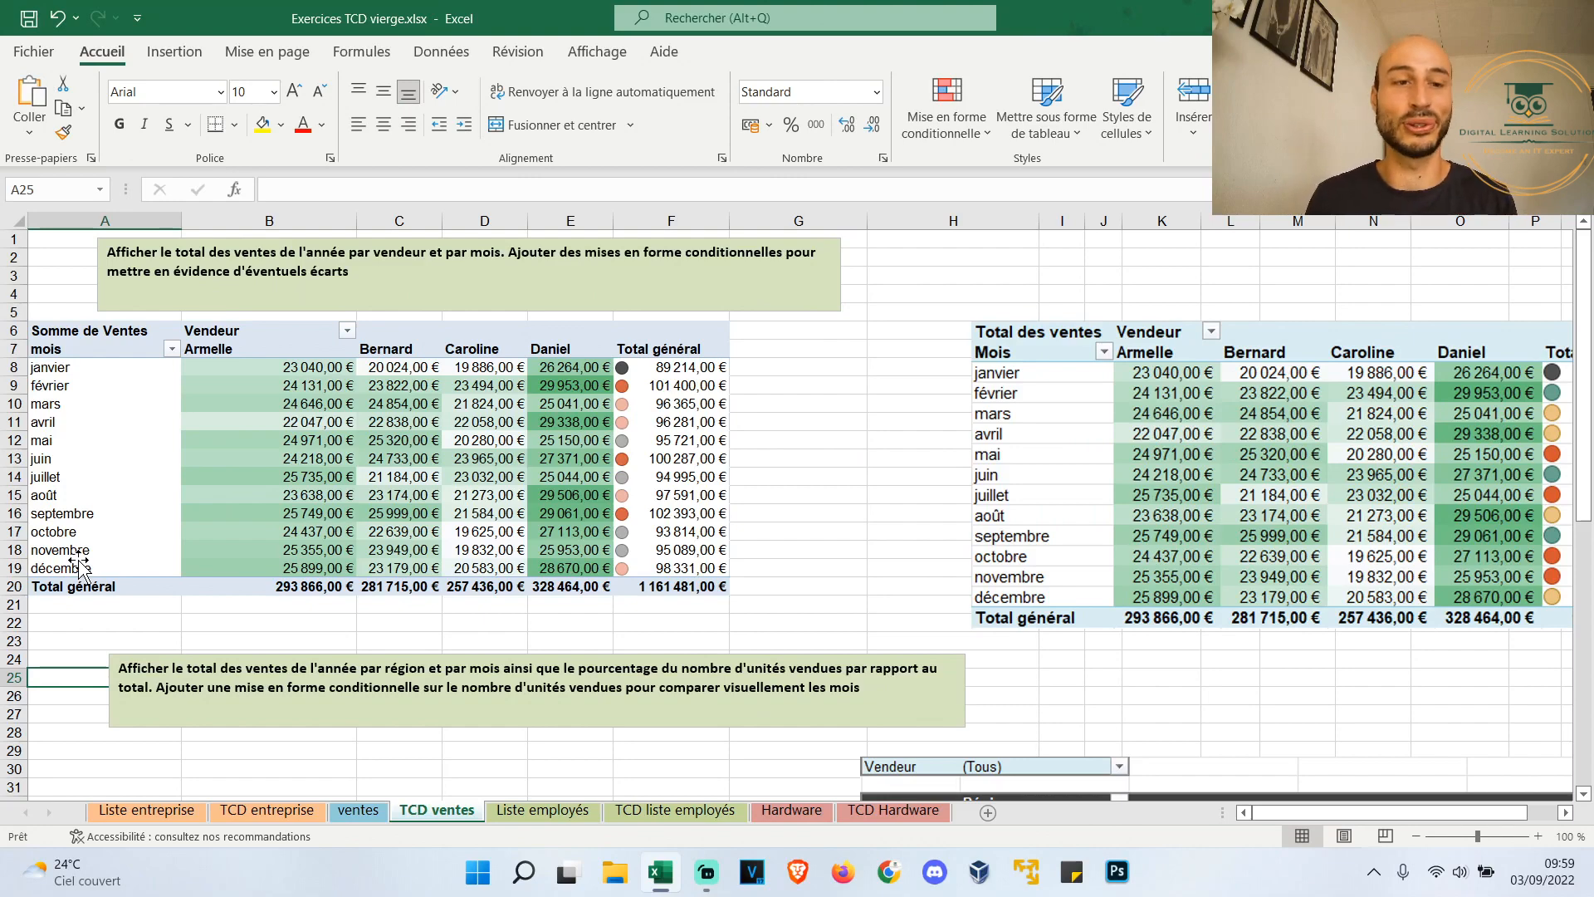
Create a pivot table from ventes range A1:E49, placed at cell A31 of the existing TCD ventes sheet
{"action": "scroll", "coordinate": [79, 564], "scroll_direction": "down", "scroll_amount": 6}
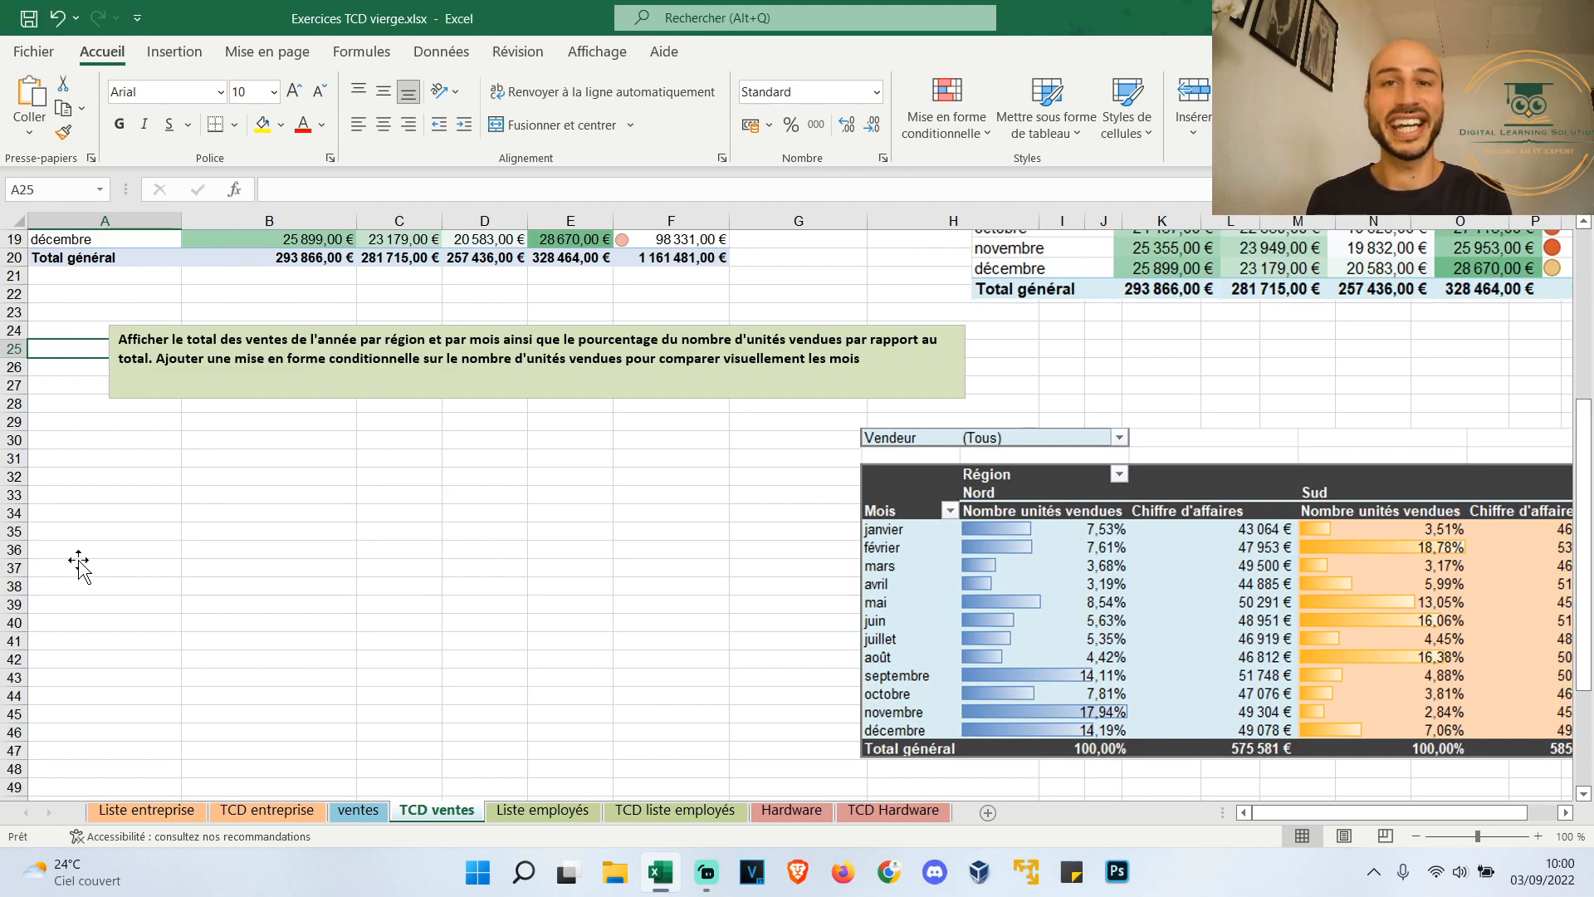
{"action": "left_click", "coordinate": [358, 809]}
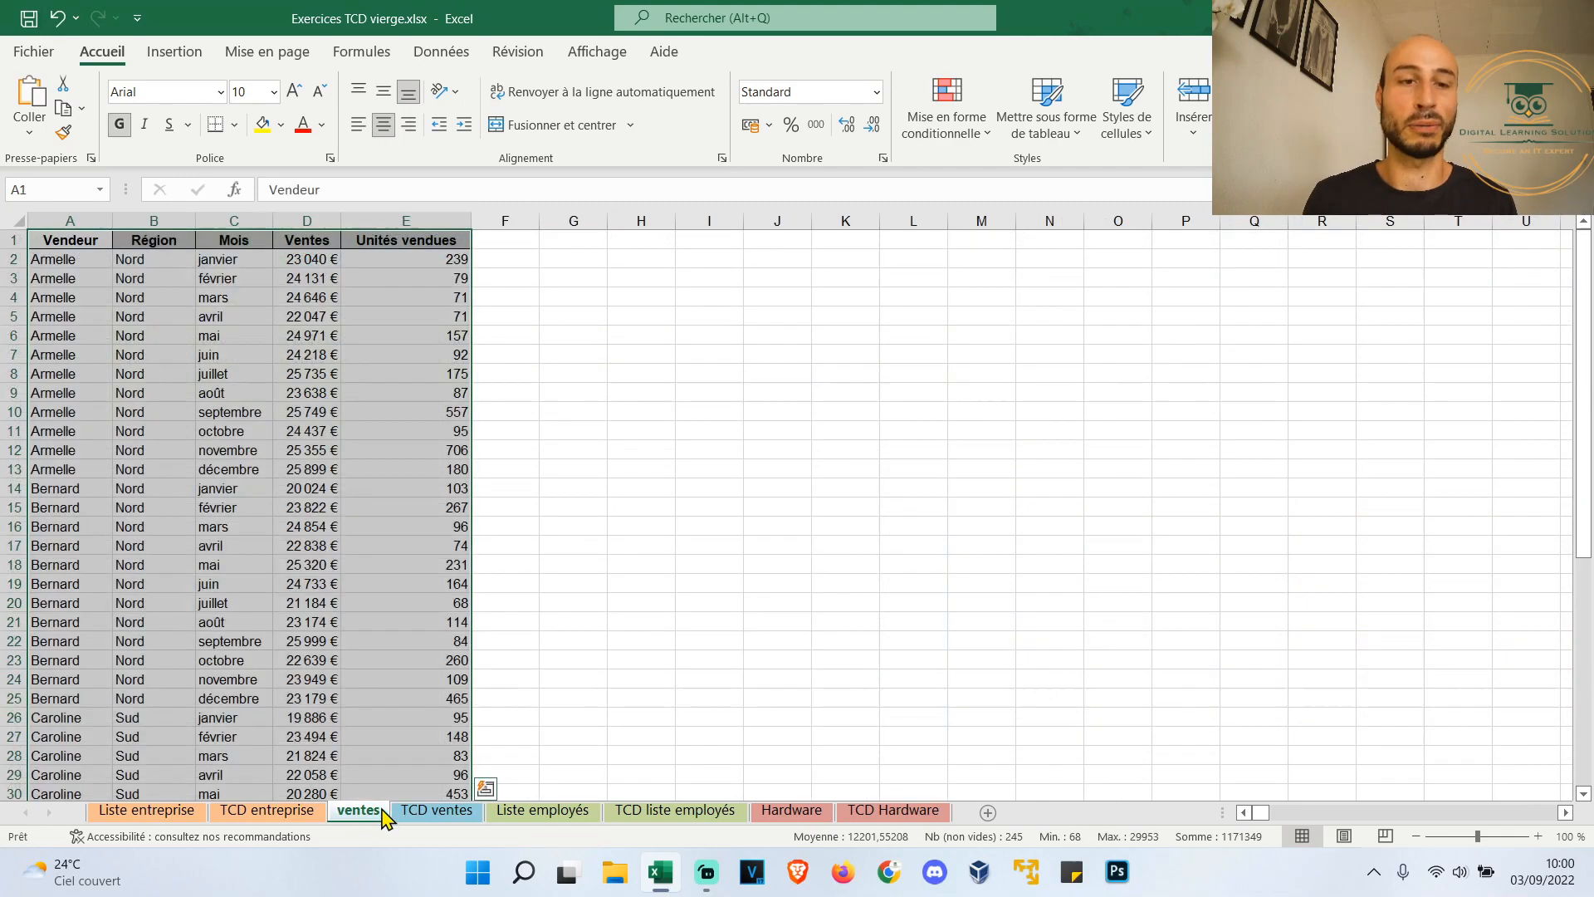
{"action": "left_click", "coordinate": [175, 52]}
{"action": "left_click", "coordinate": [80, 91]}
{"action": "left_click", "coordinate": [631, 352]}
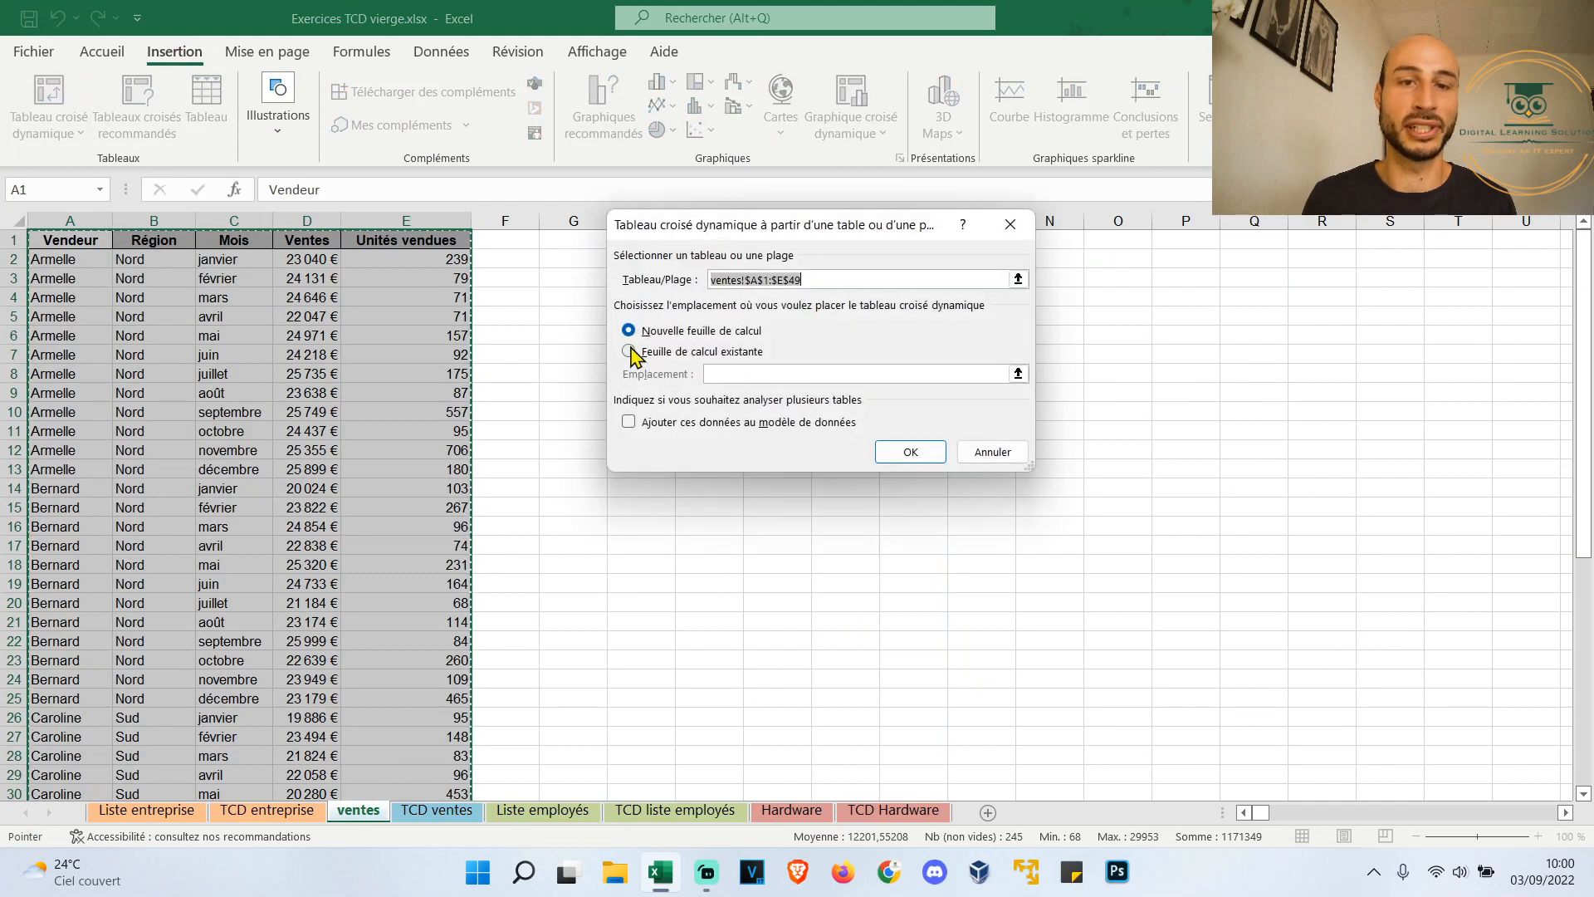
{"action": "left_click", "coordinate": [436, 810]}
{"action": "left_click", "coordinate": [116, 455]}
{"action": "left_click", "coordinate": [911, 451]}
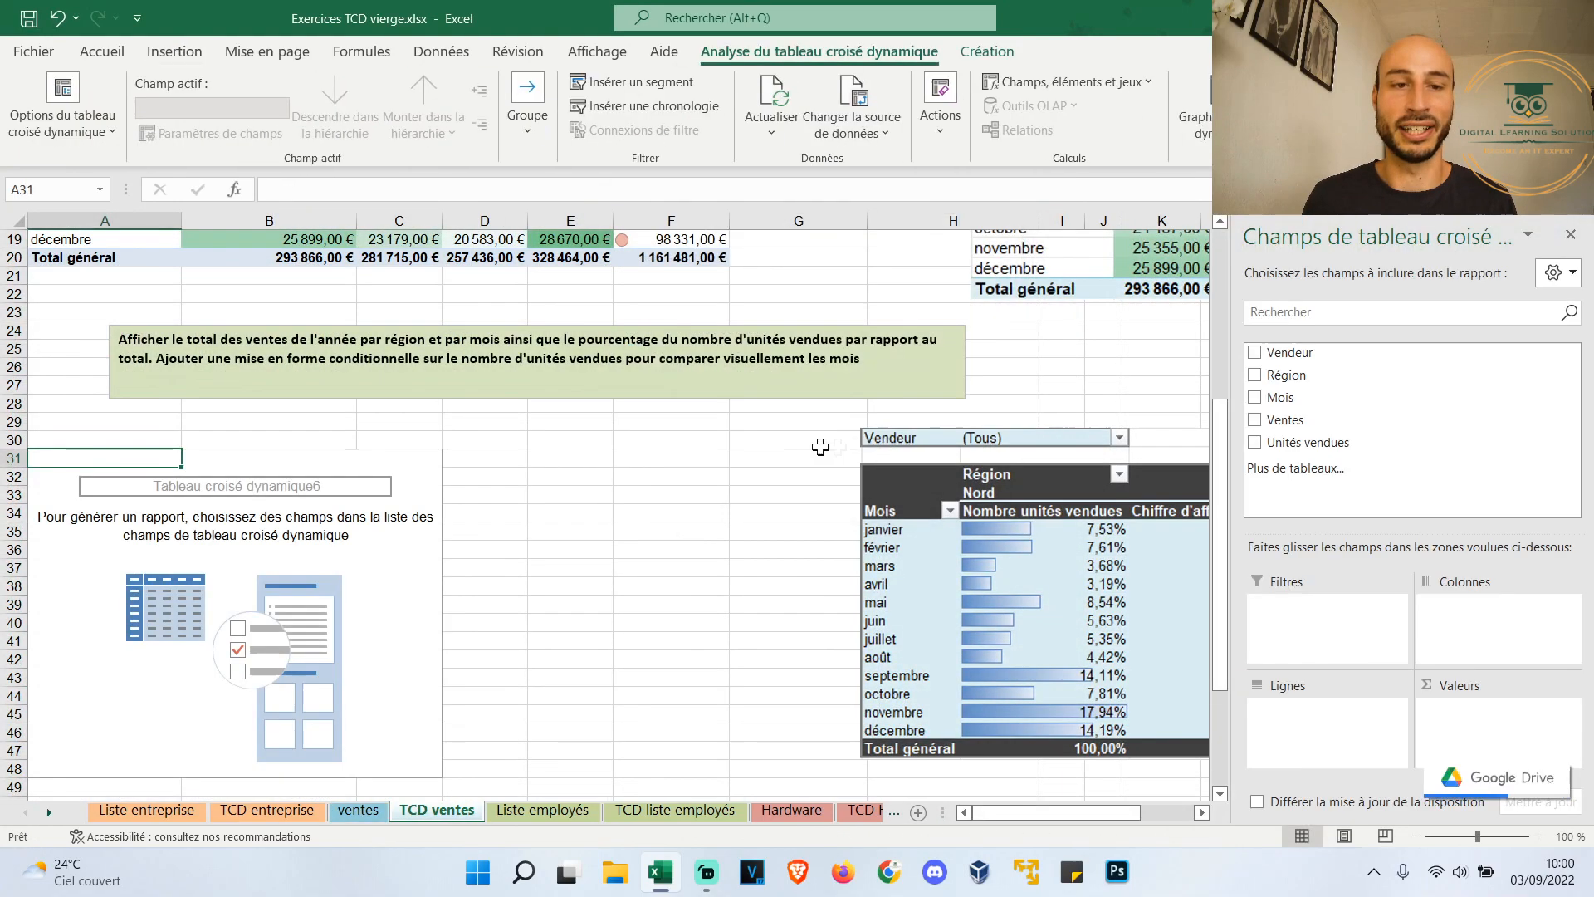
Lay out the new pivot table with Unités vendues and Ventes as values, Mois as rows and Région as columns, repositioning the reference image beside it
{"action": "left_click_drag", "start_coordinate": [1062, 591], "coordinate": [719, 589]}
{"action": "left_click", "coordinate": [336, 585]}
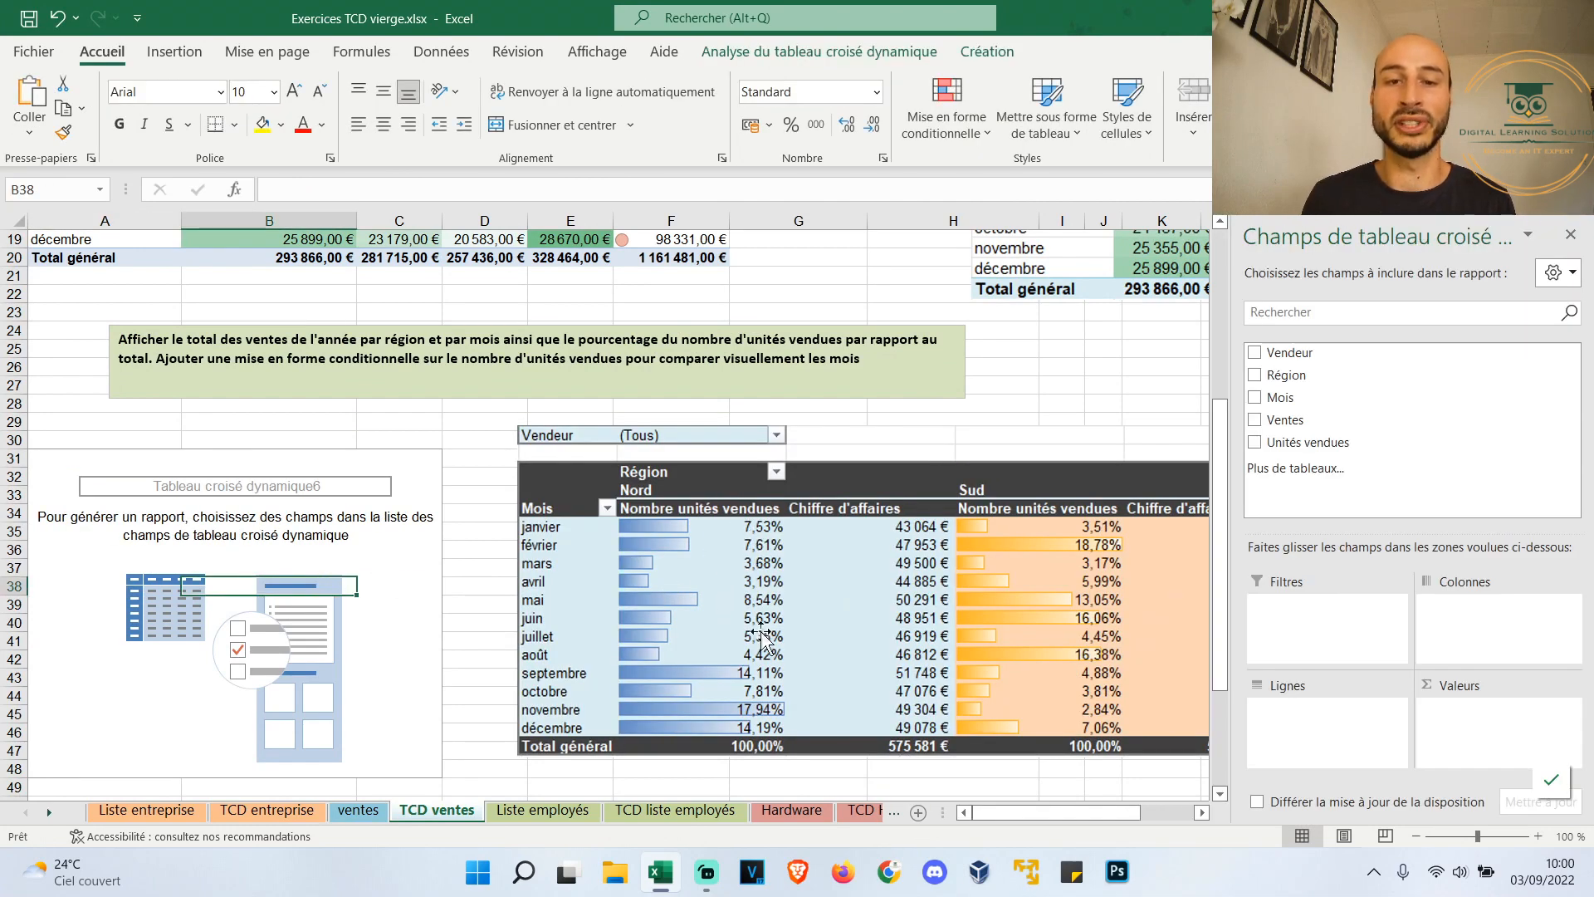
{"action": "left_click", "coordinate": [1254, 442]}
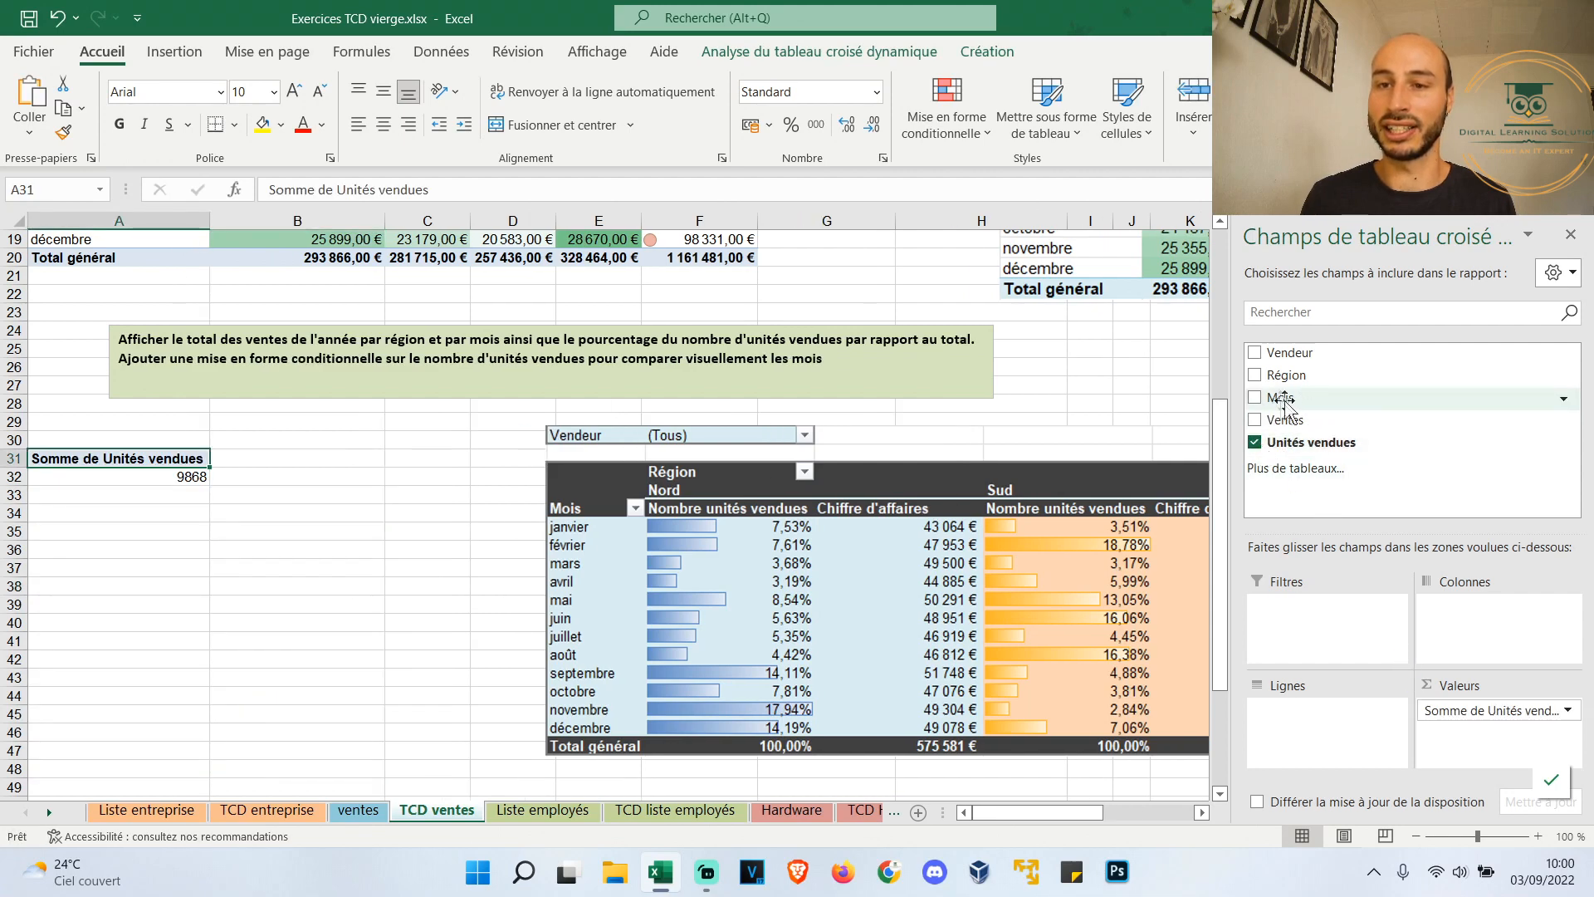
{"action": "left_click", "coordinate": [1253, 418]}
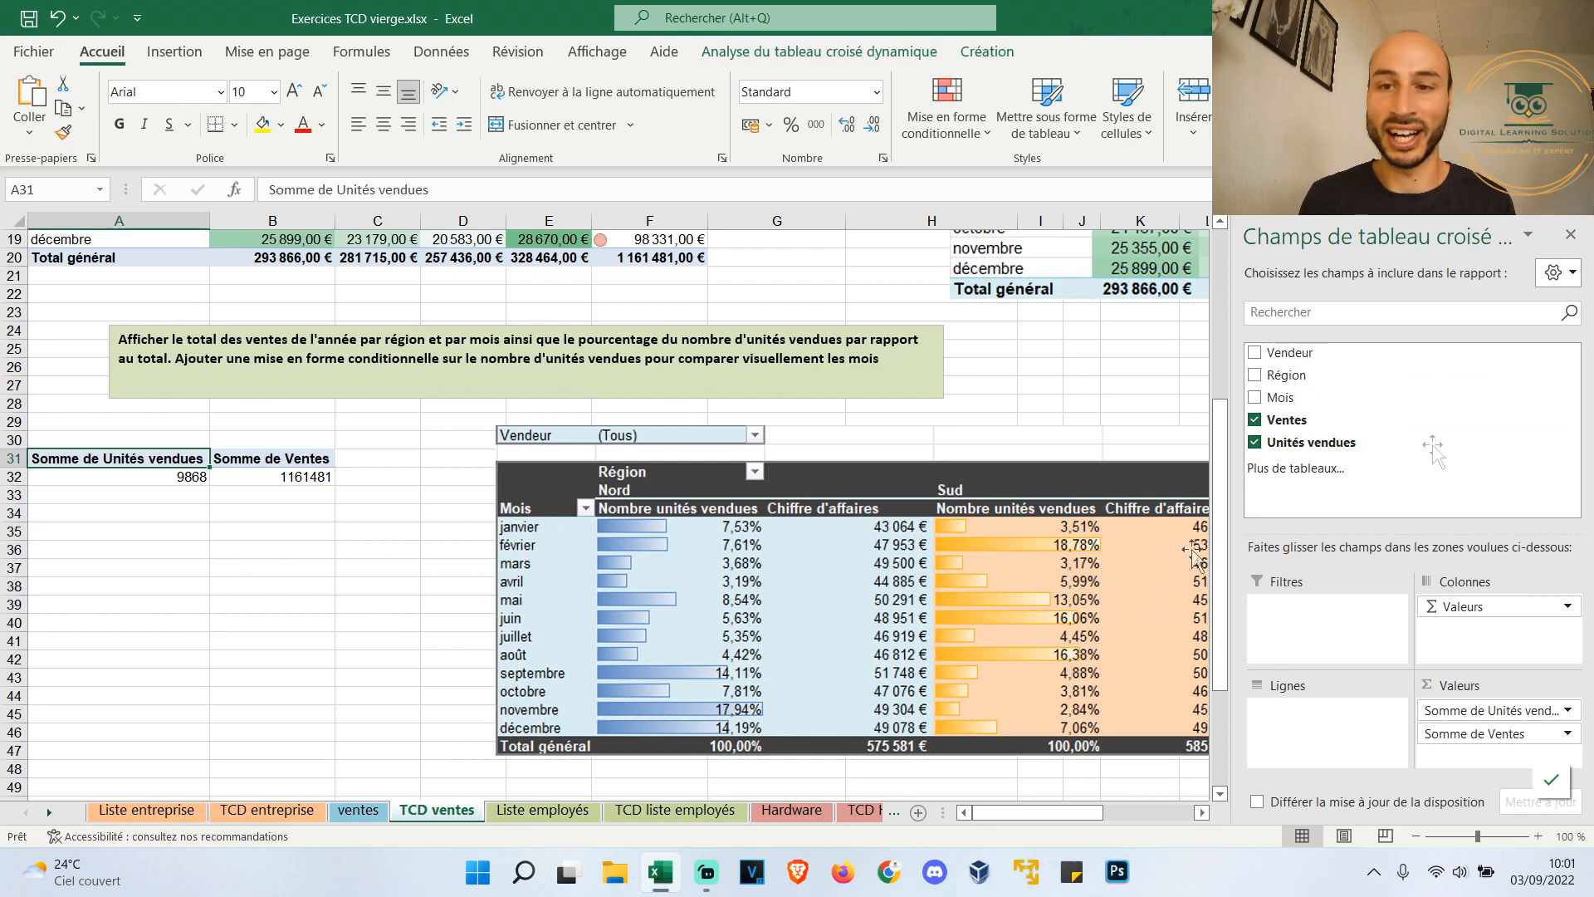
{"action": "left_click", "coordinate": [1254, 398]}
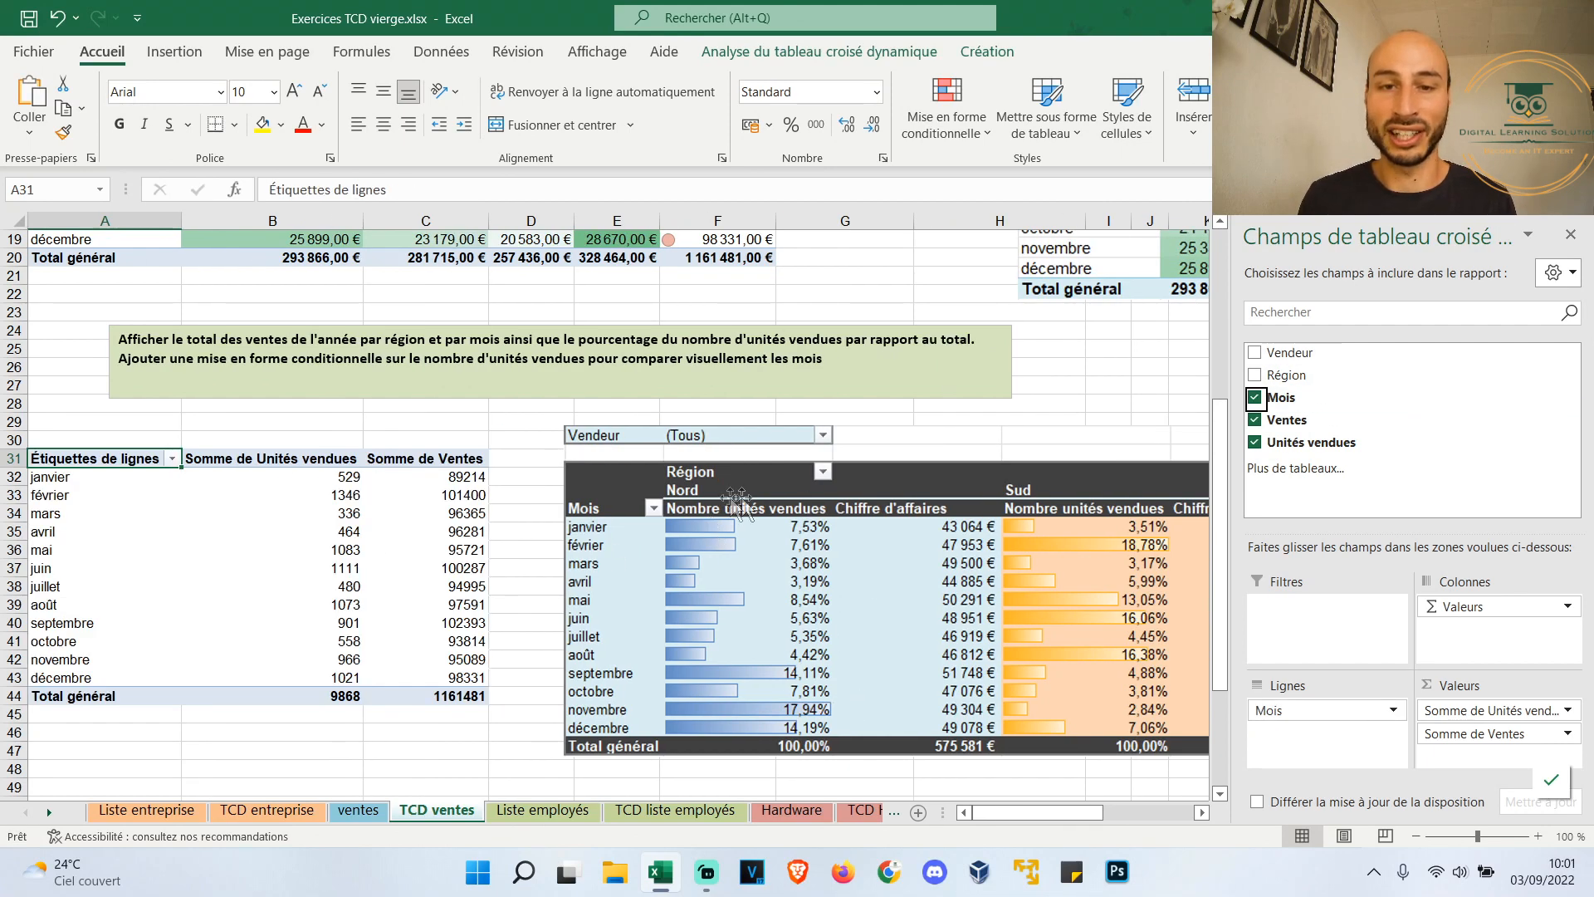
{"action": "left_click_drag", "start_coordinate": [1295, 374], "coordinate": [1486, 631]}
{"action": "left_click", "coordinate": [996, 581]}
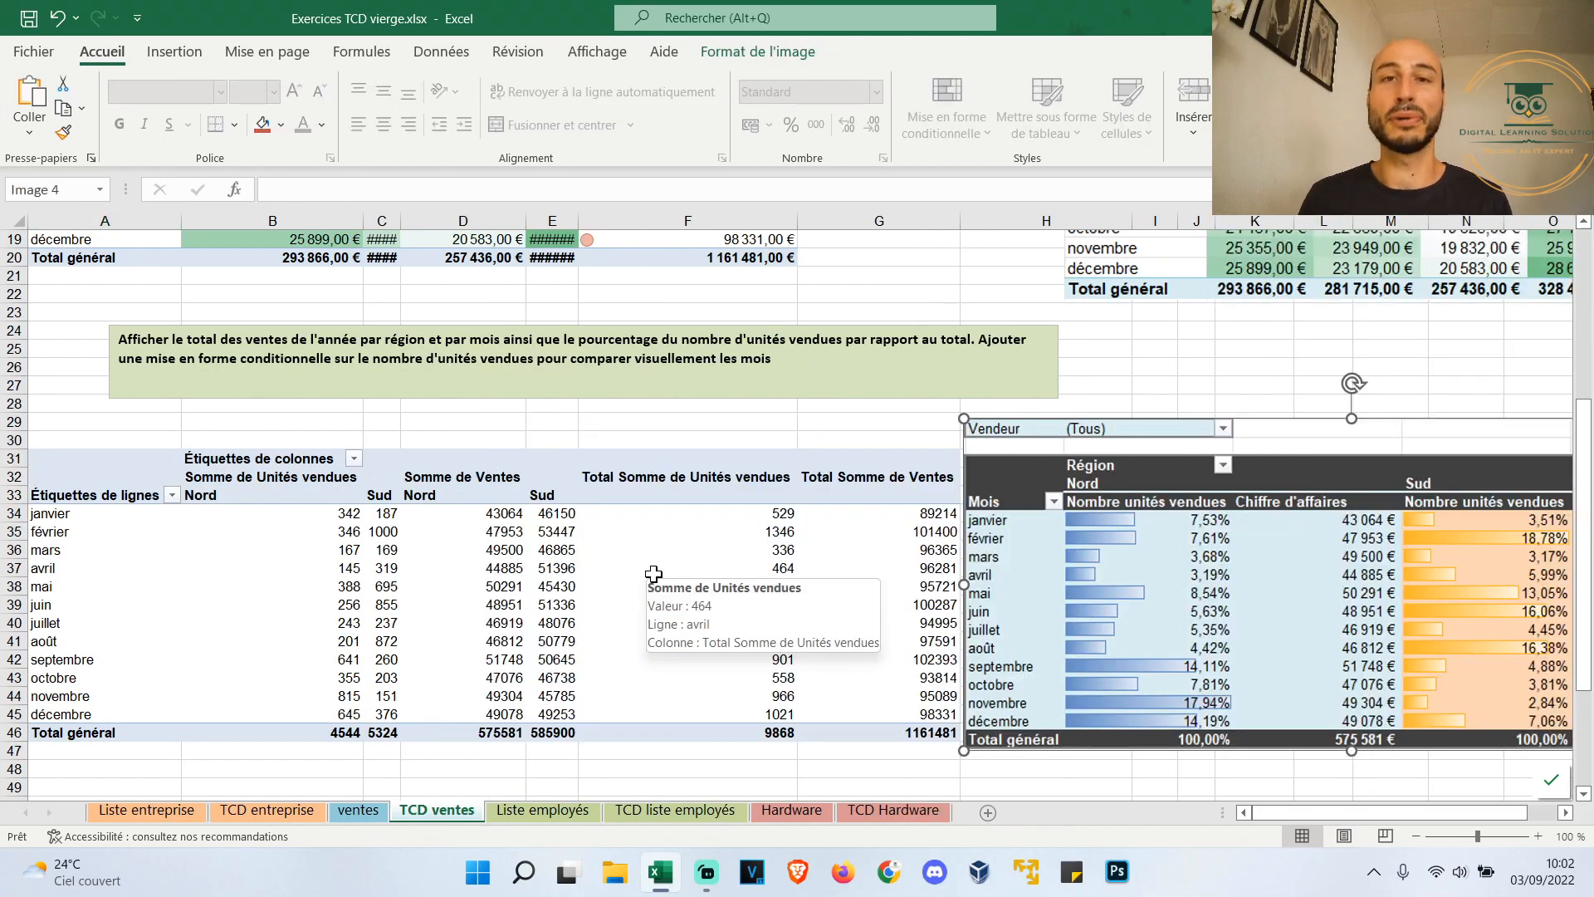
Format the Somme de Ventes values of the region pivot table as currency (Monétaire) through its value field settings
{"action": "left_click", "coordinate": [448, 493]}
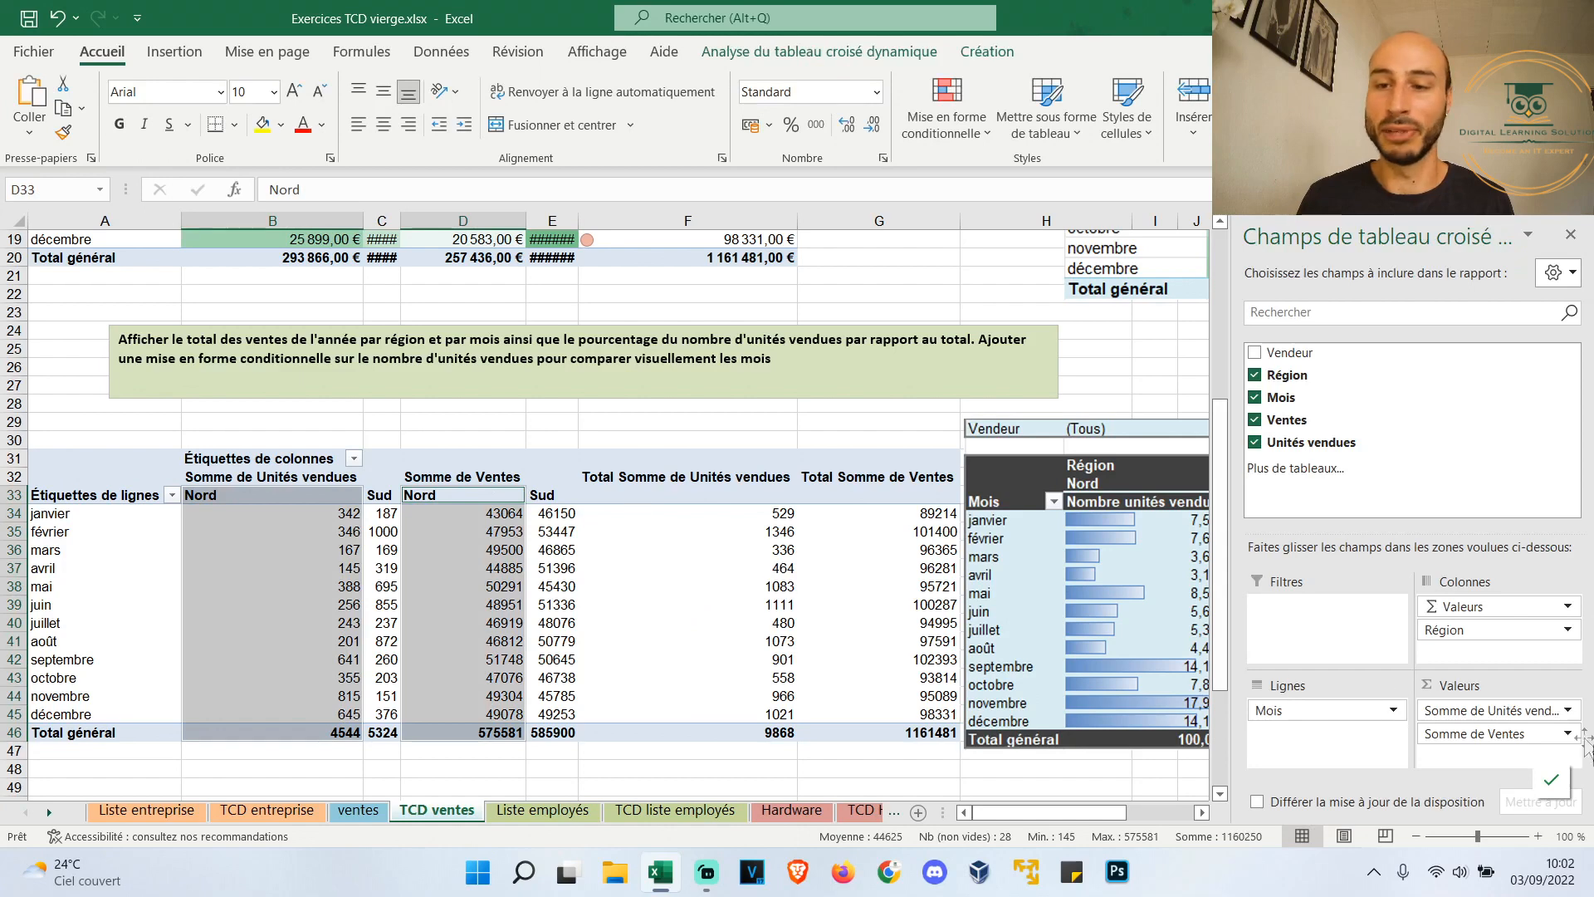
{"action": "left_click", "coordinate": [1568, 734]}
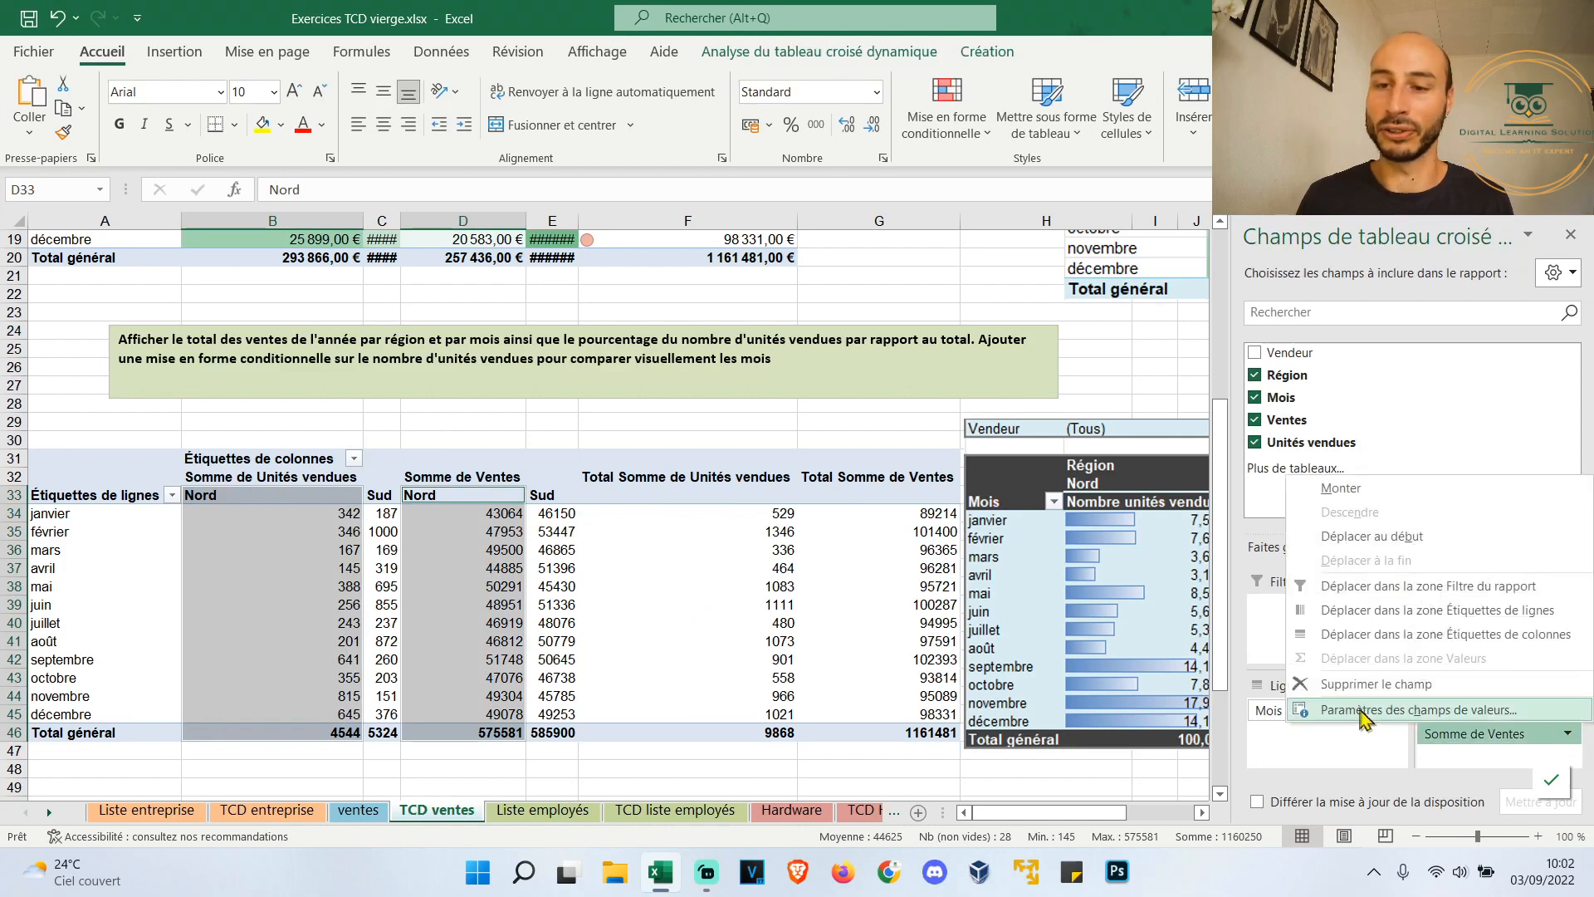
{"action": "left_click", "coordinate": [1420, 710]}
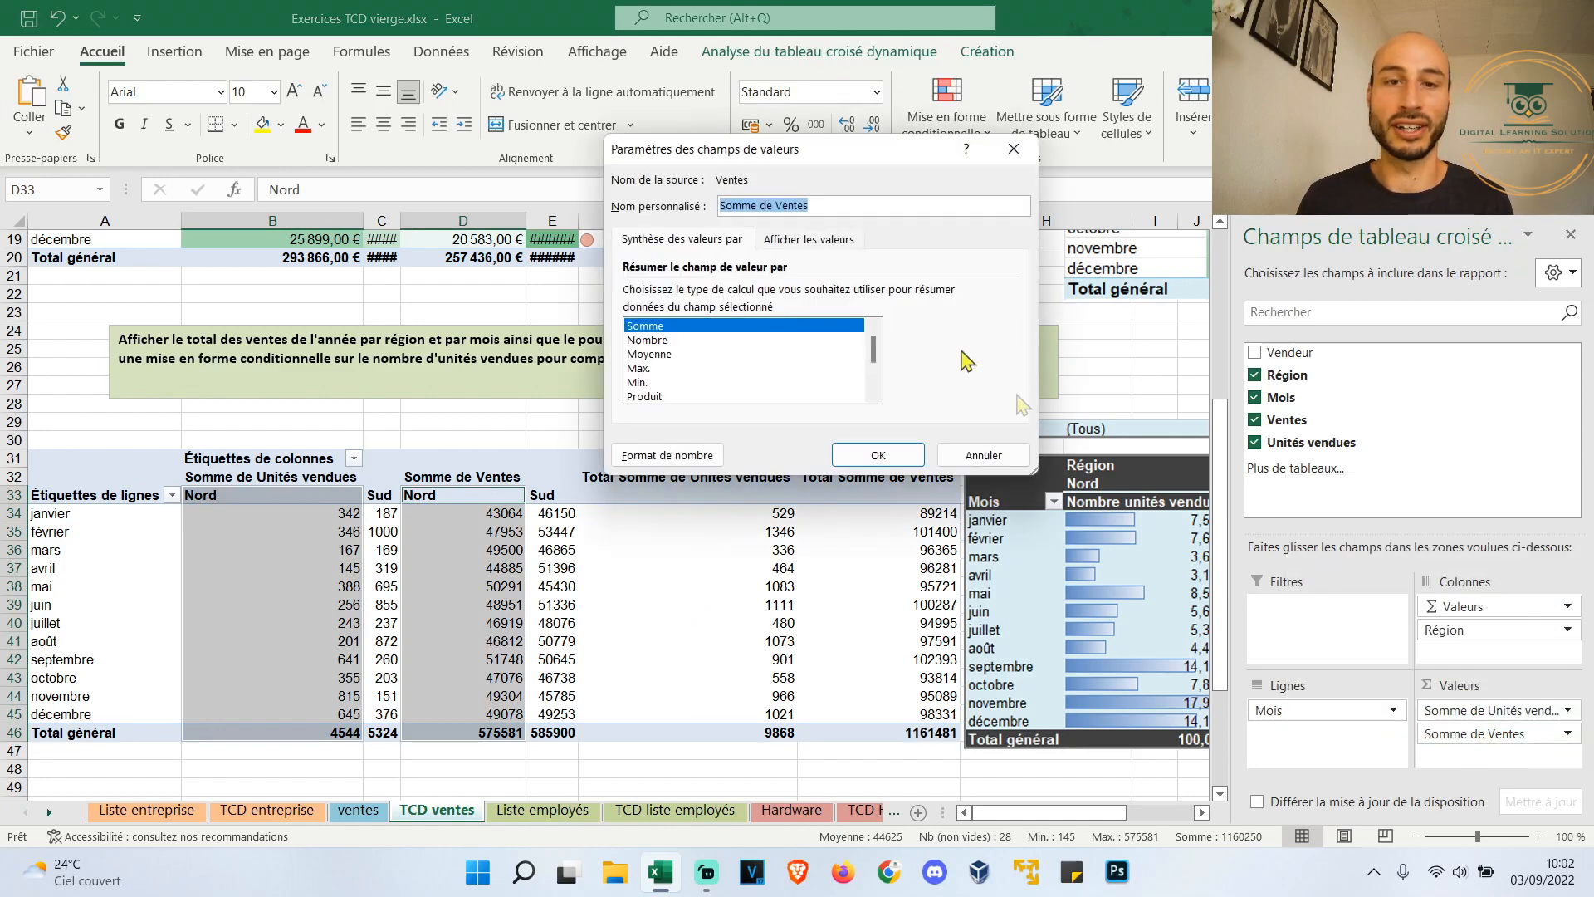
{"action": "left_click", "coordinate": [666, 455]}
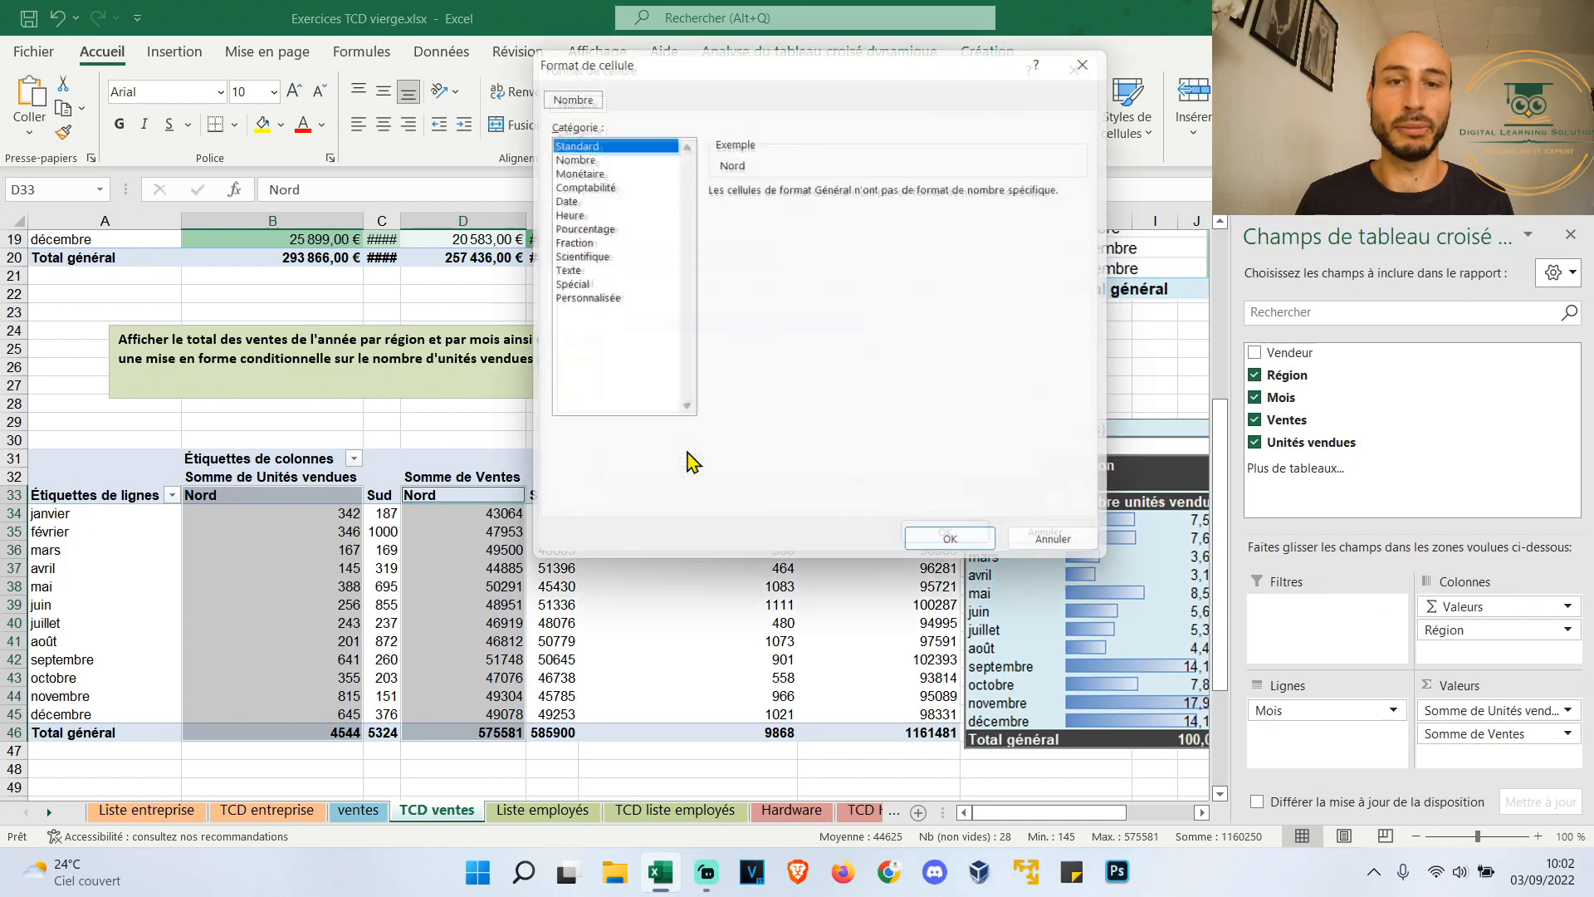
{"action": "left_click", "coordinate": [576, 172]}
{"action": "left_click", "coordinate": [946, 546]}
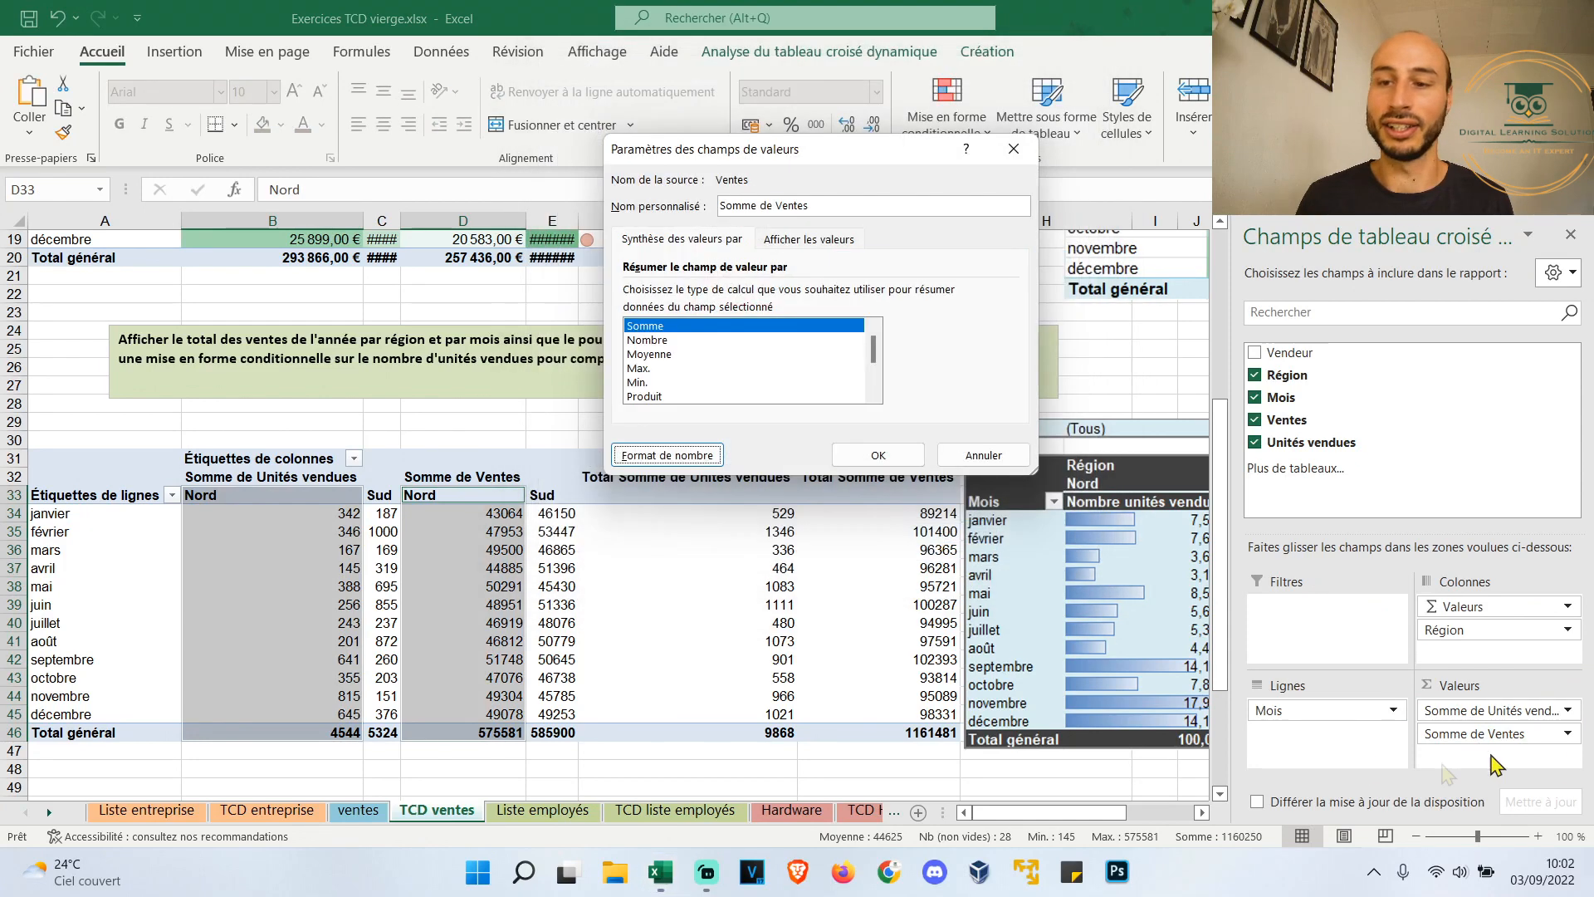
{"action": "left_click", "coordinate": [878, 455]}
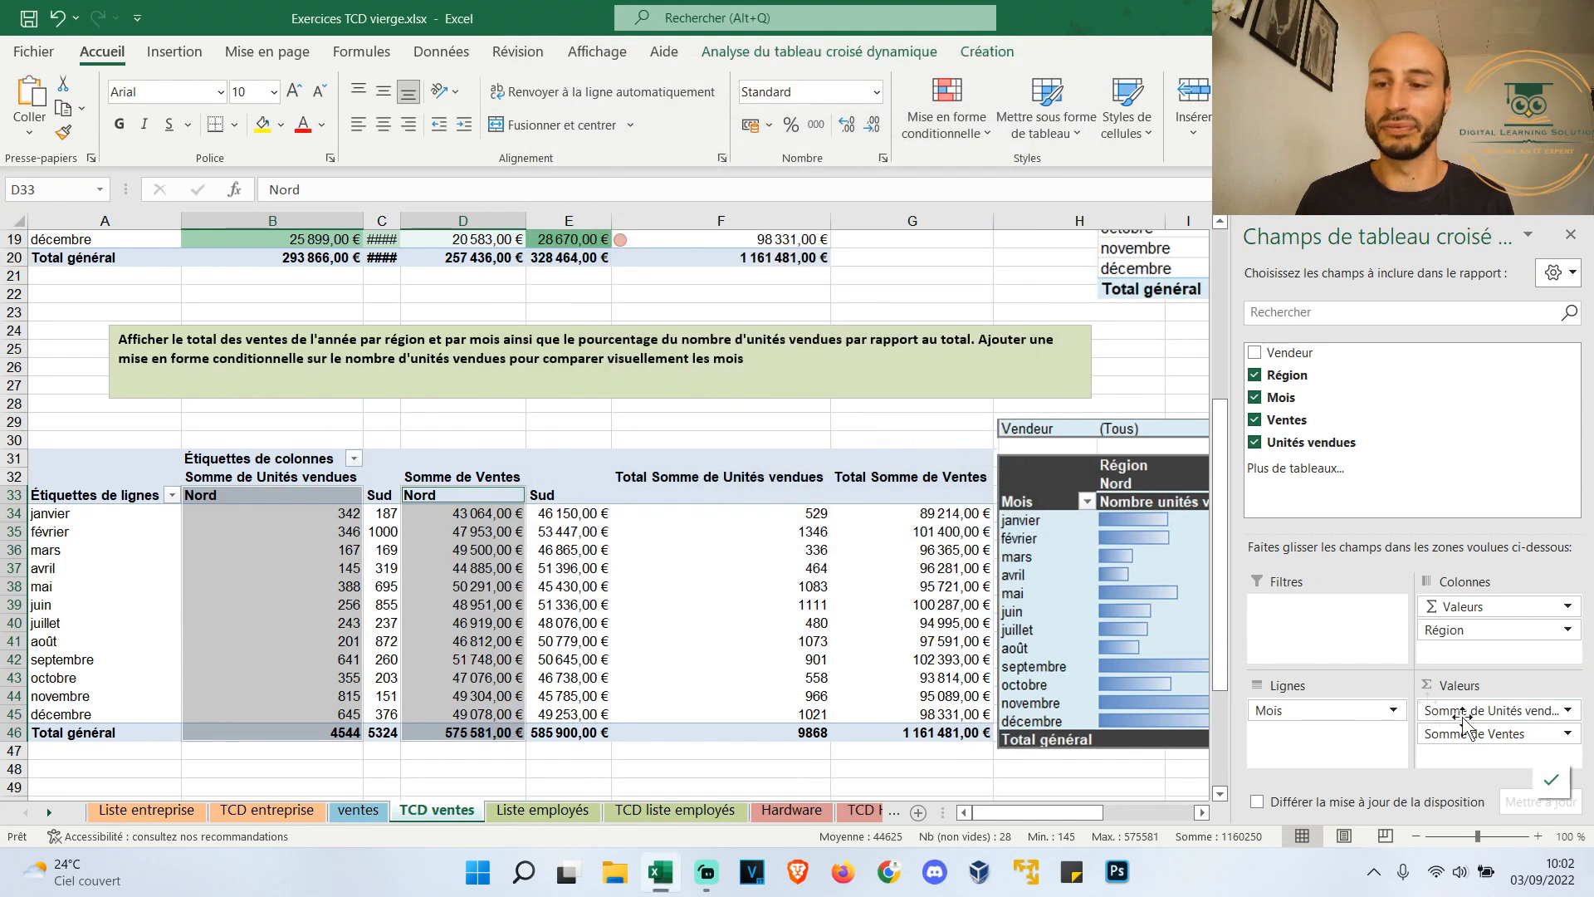
Show the Somme de Unités vendues values as % du total général
{"action": "left_click", "coordinate": [1569, 710]}
{"action": "left_click", "coordinate": [1423, 699]}
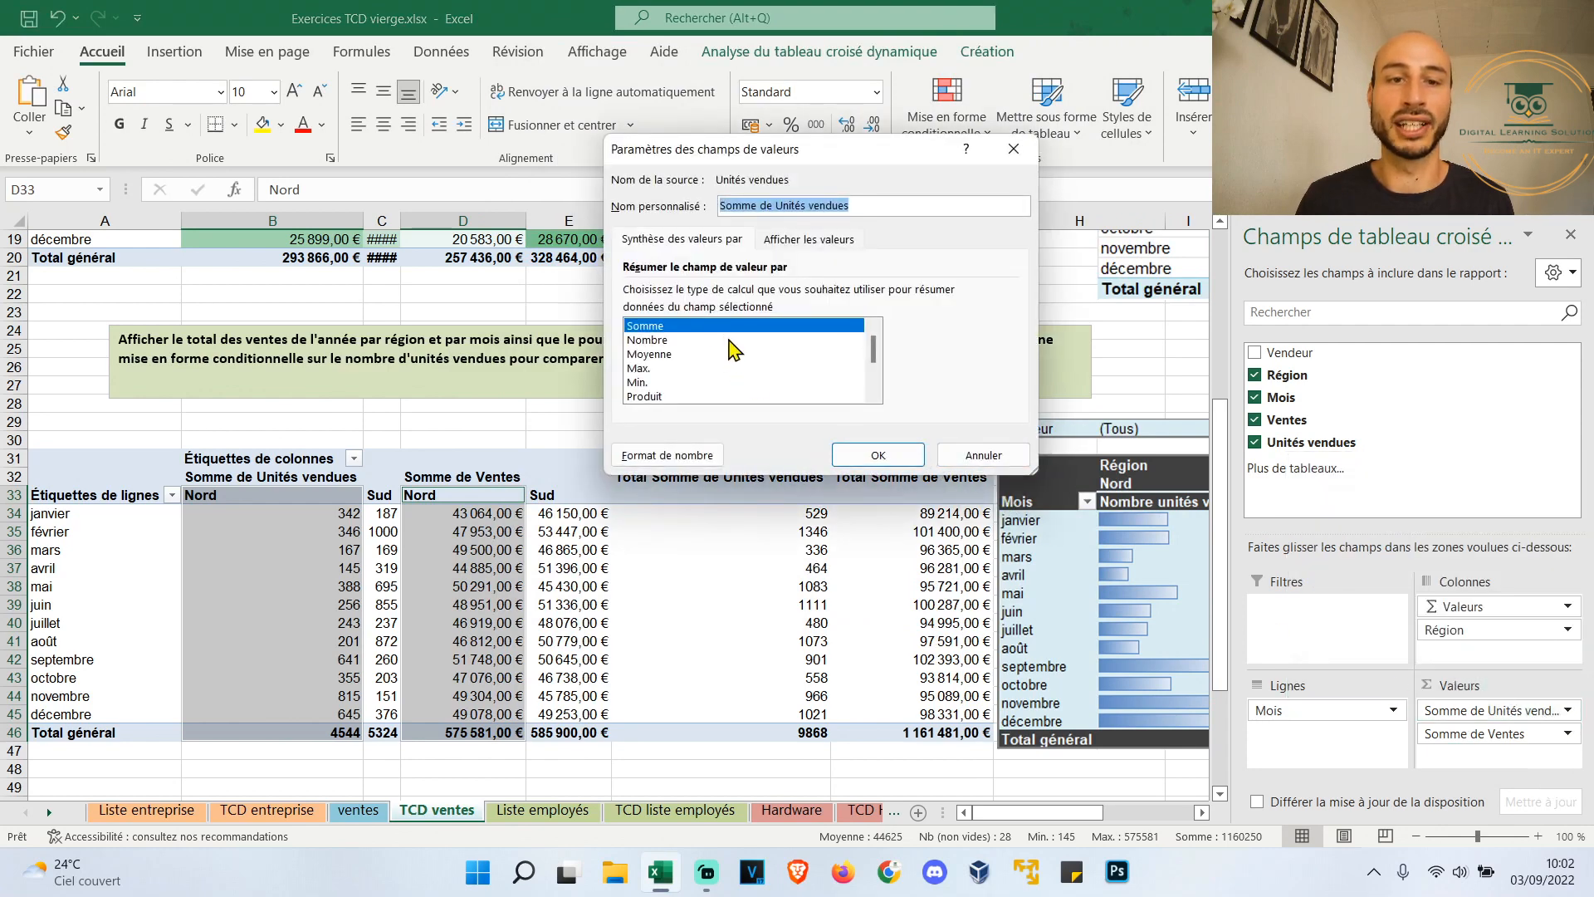
{"action": "left_click", "coordinate": [810, 242]}
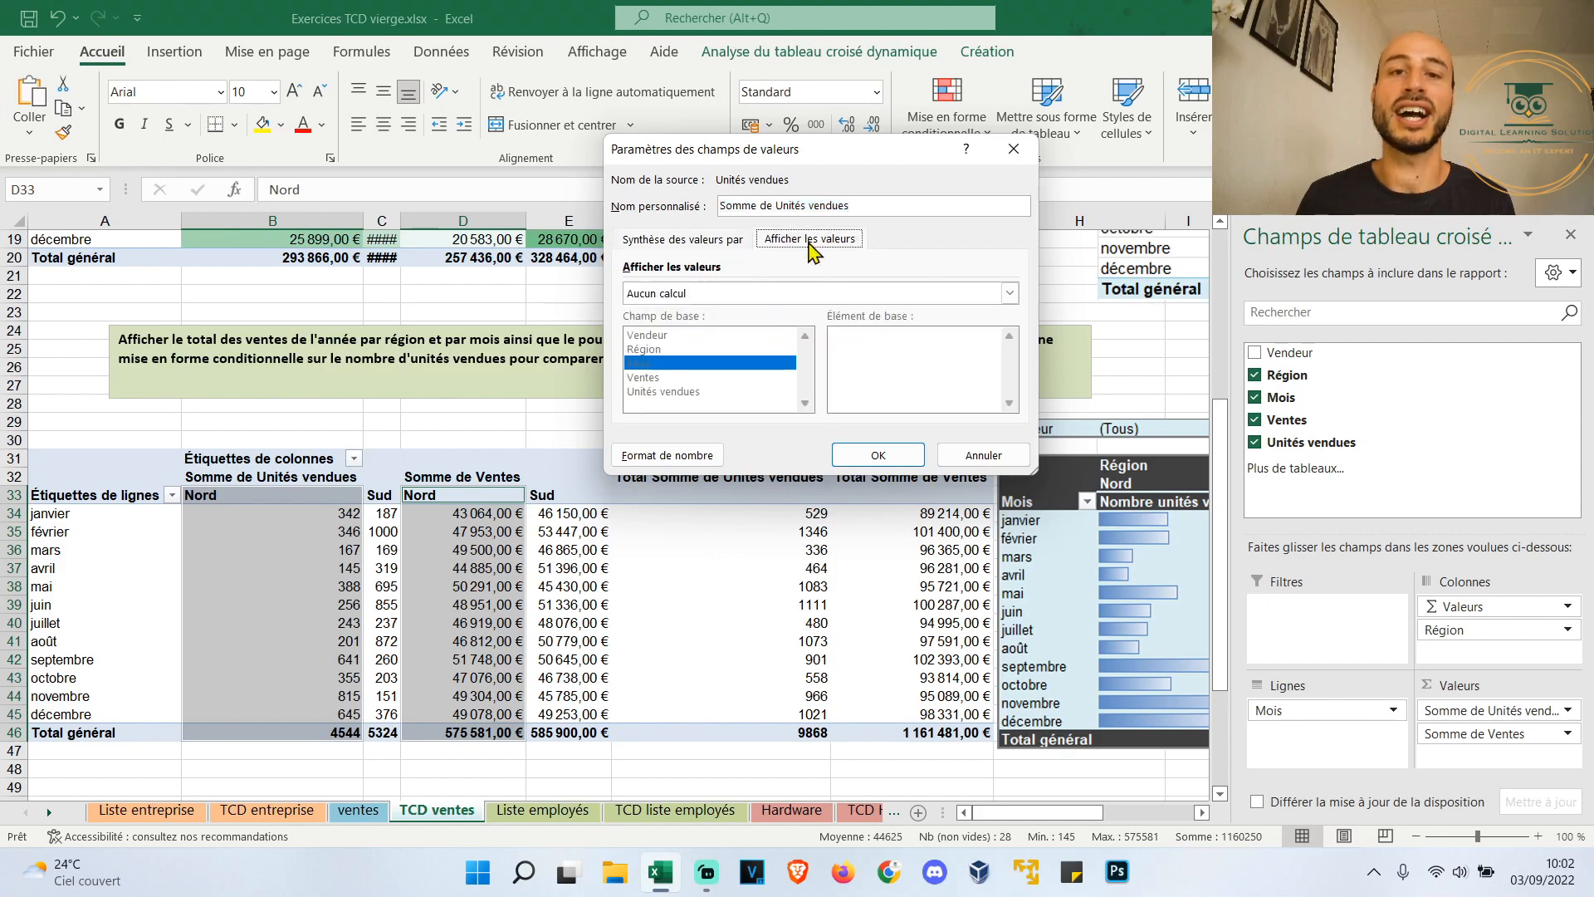
{"action": "left_click", "coordinate": [1010, 293]}
{"action": "left_click", "coordinate": [920, 327]}
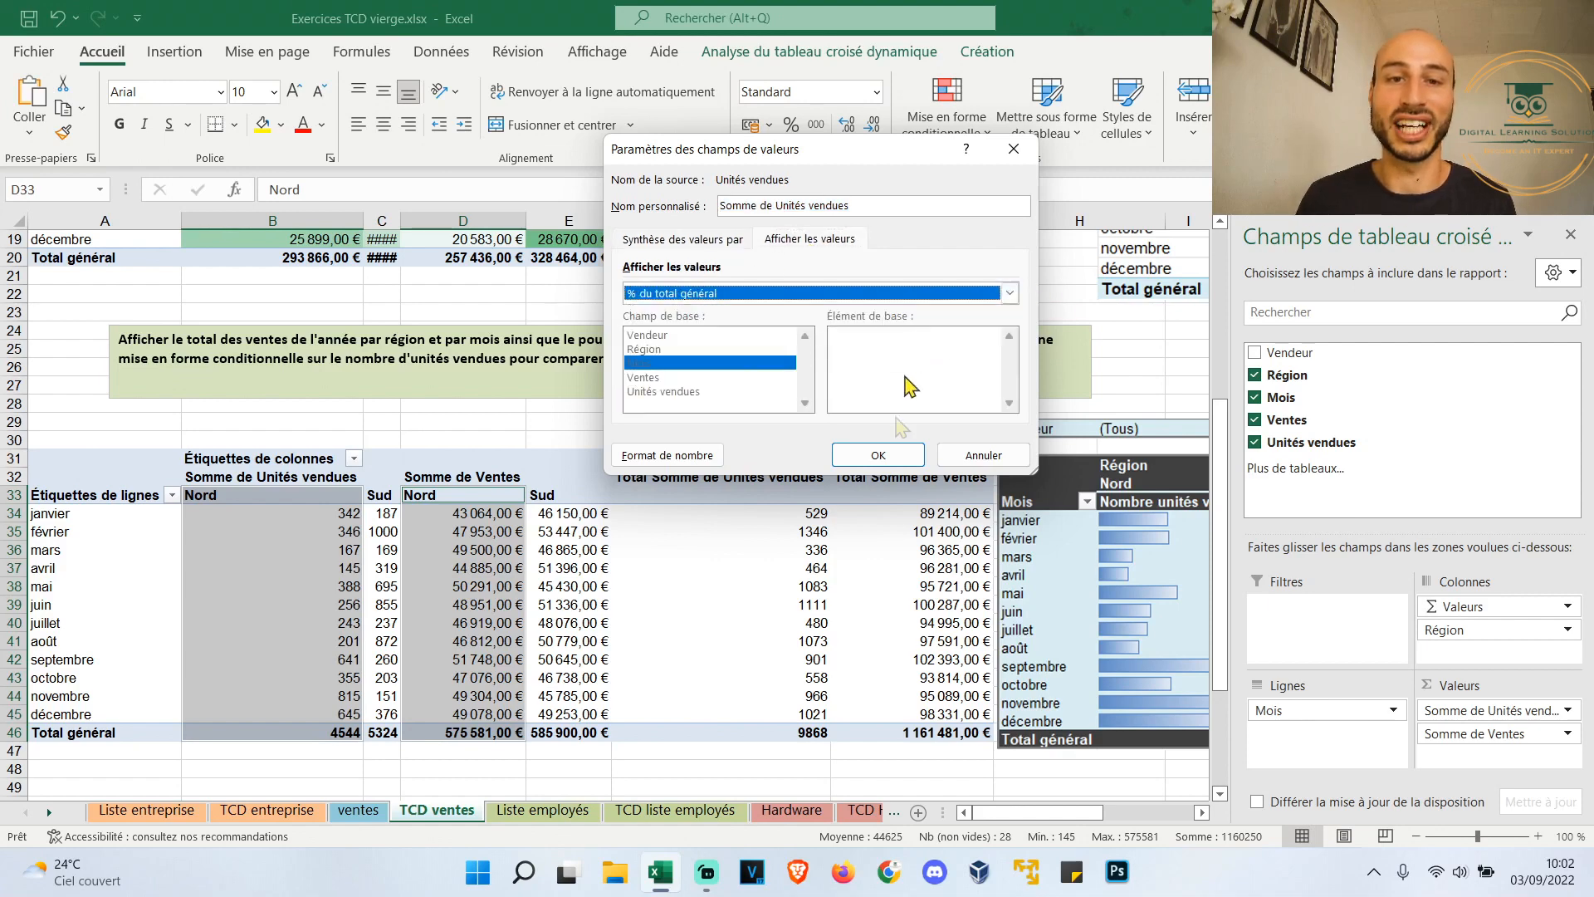
{"action": "left_click", "coordinate": [878, 455]}
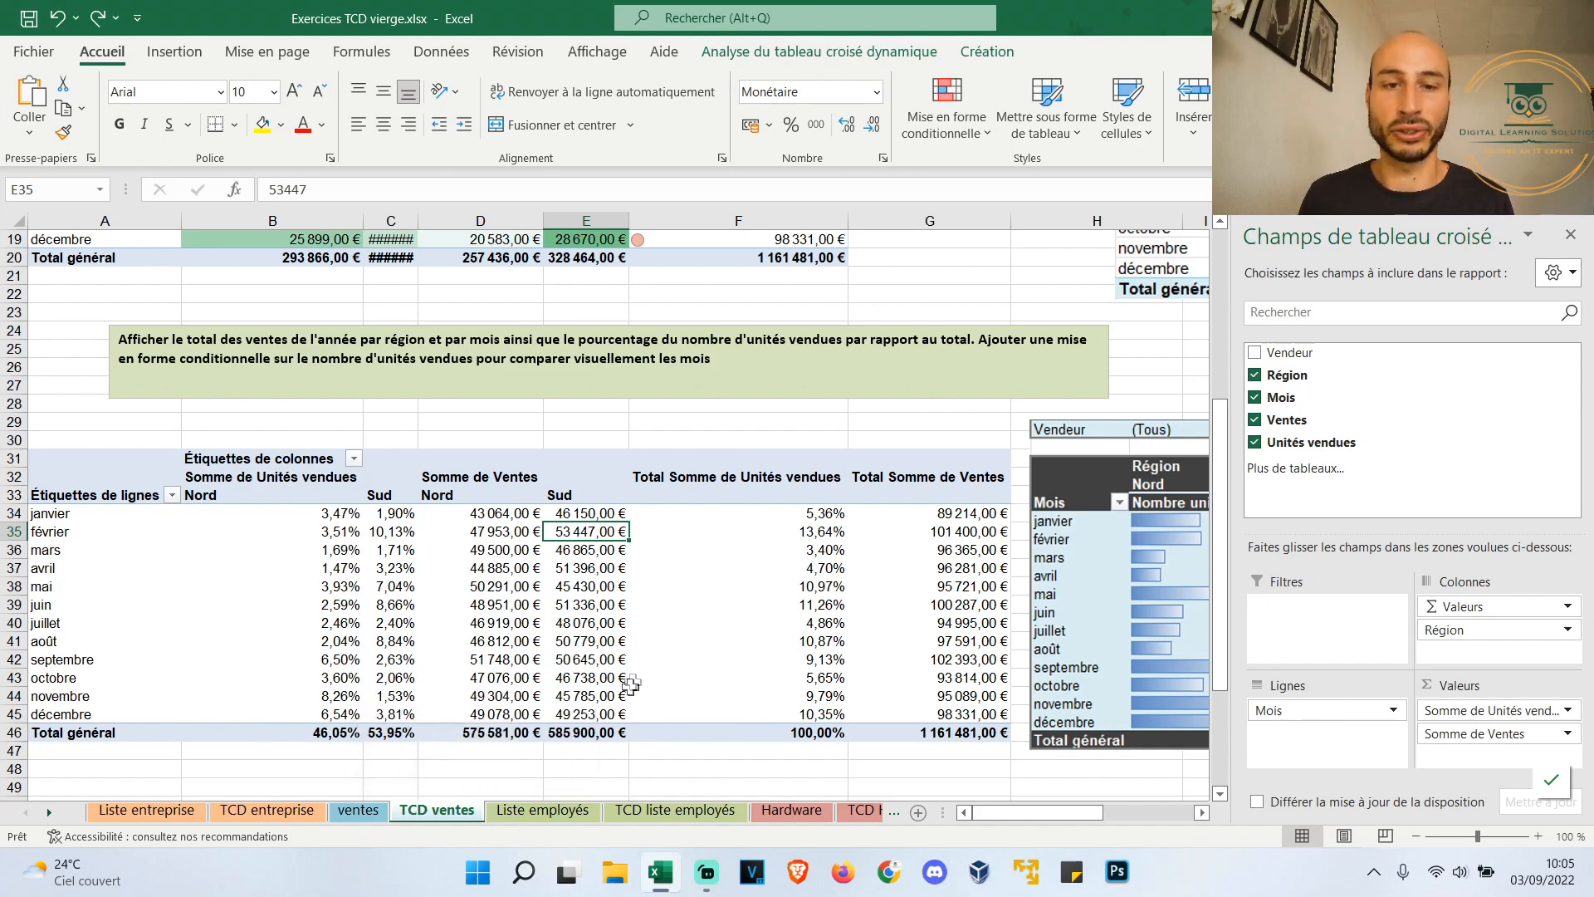
Place Région above Valeurs in the pivot's column fields and enable grand totals for columns only
{"action": "mouse_move", "coordinate": [631, 686]}
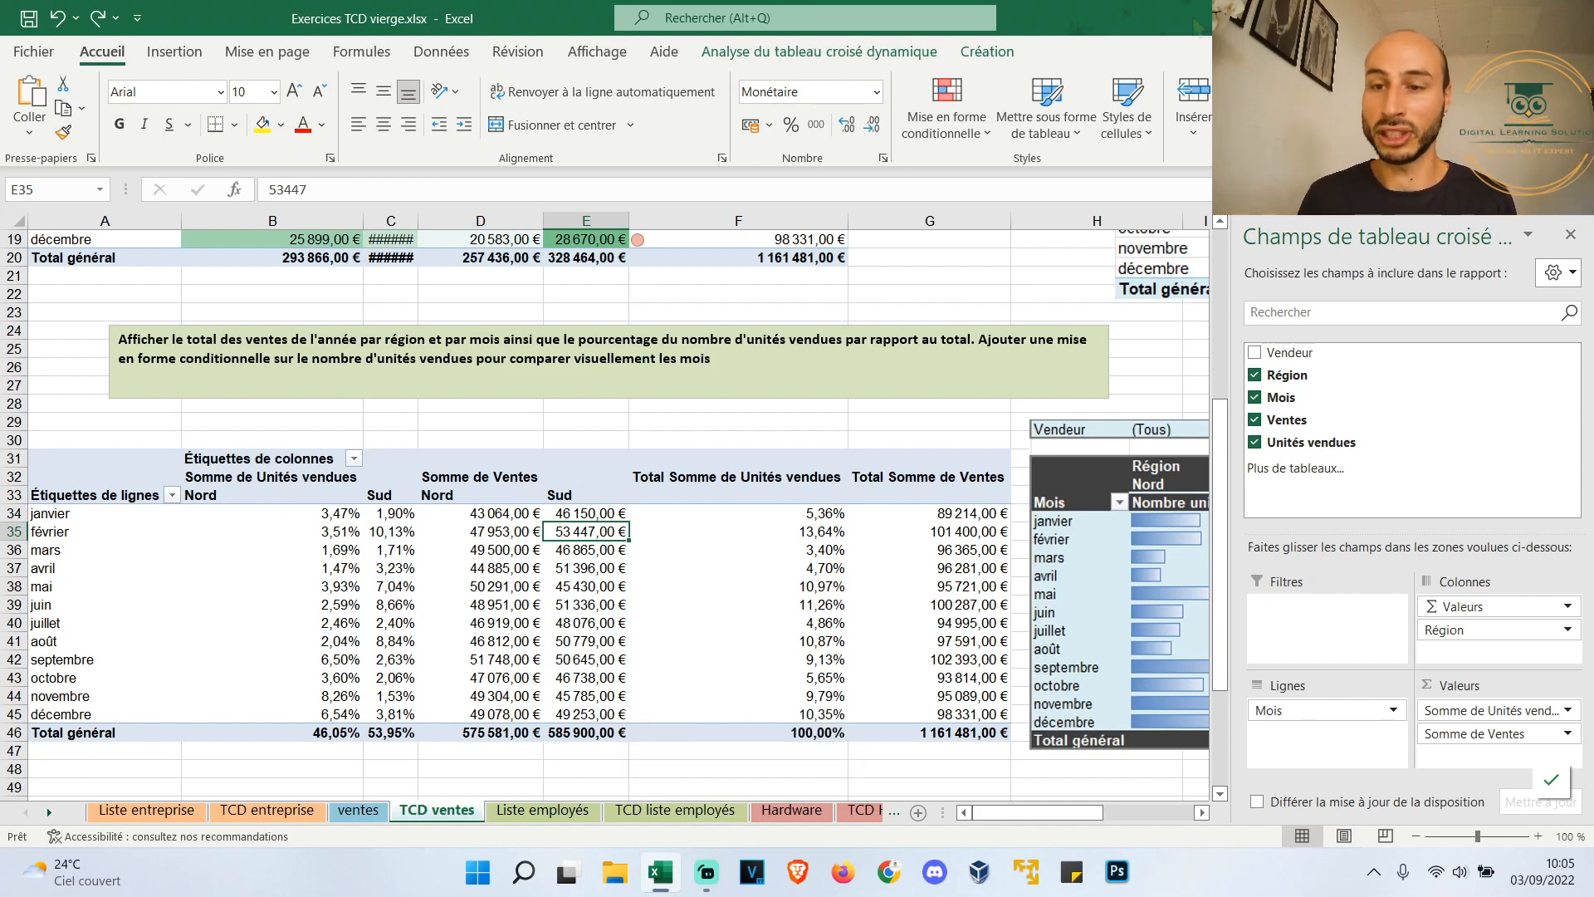
{"action": "left_click_drag", "start_coordinate": [1492, 639], "coordinate": [1498, 604]}
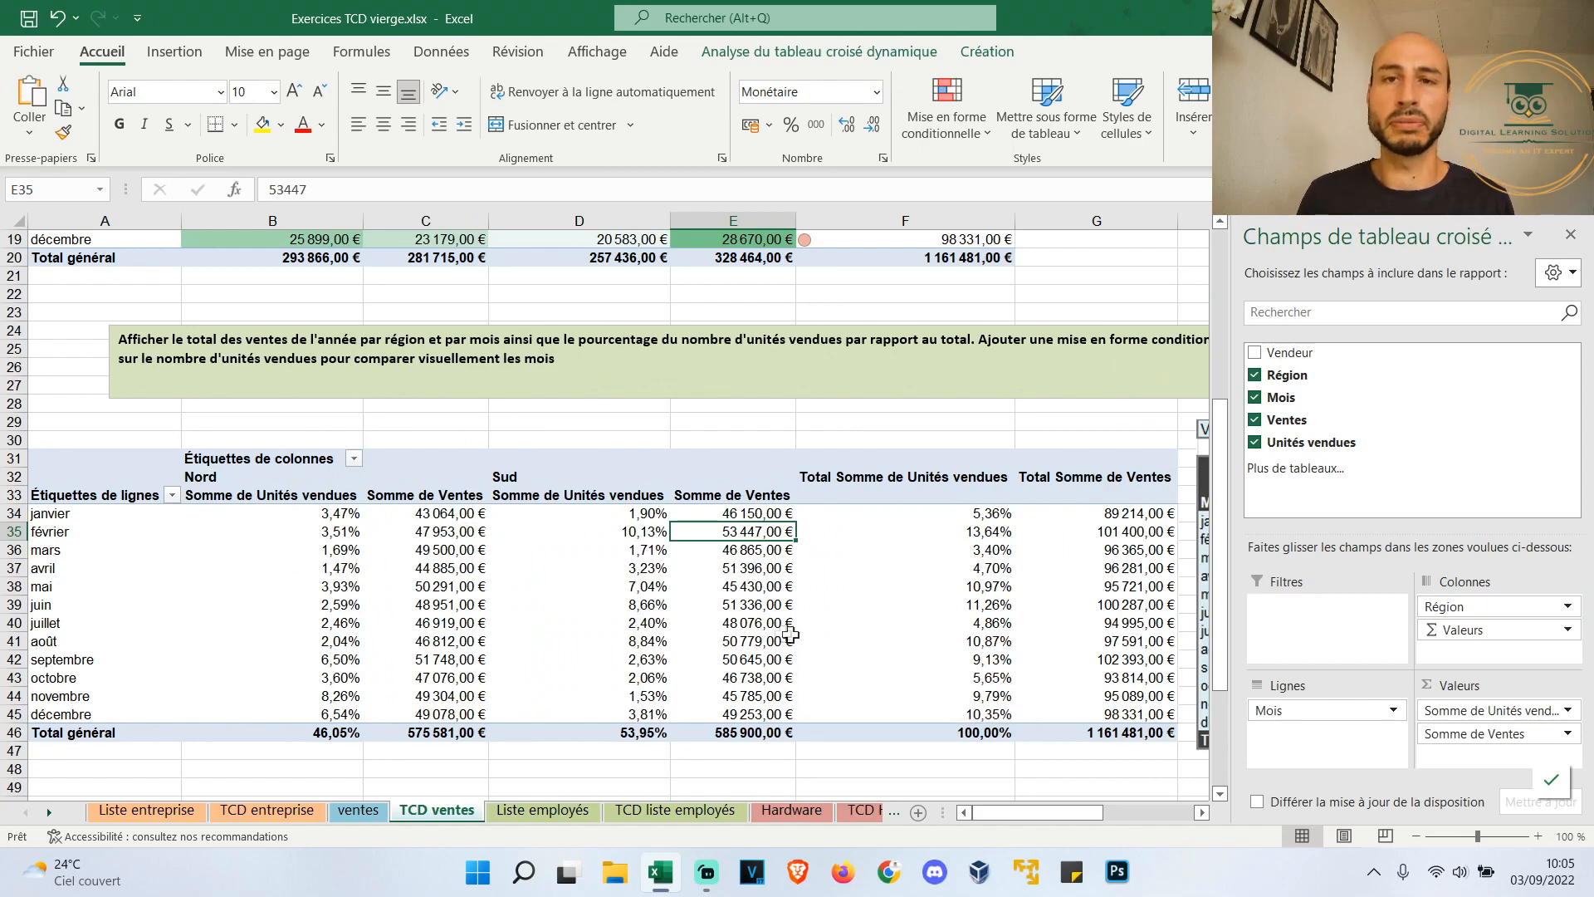
{"action": "left_click", "coordinate": [987, 51]}
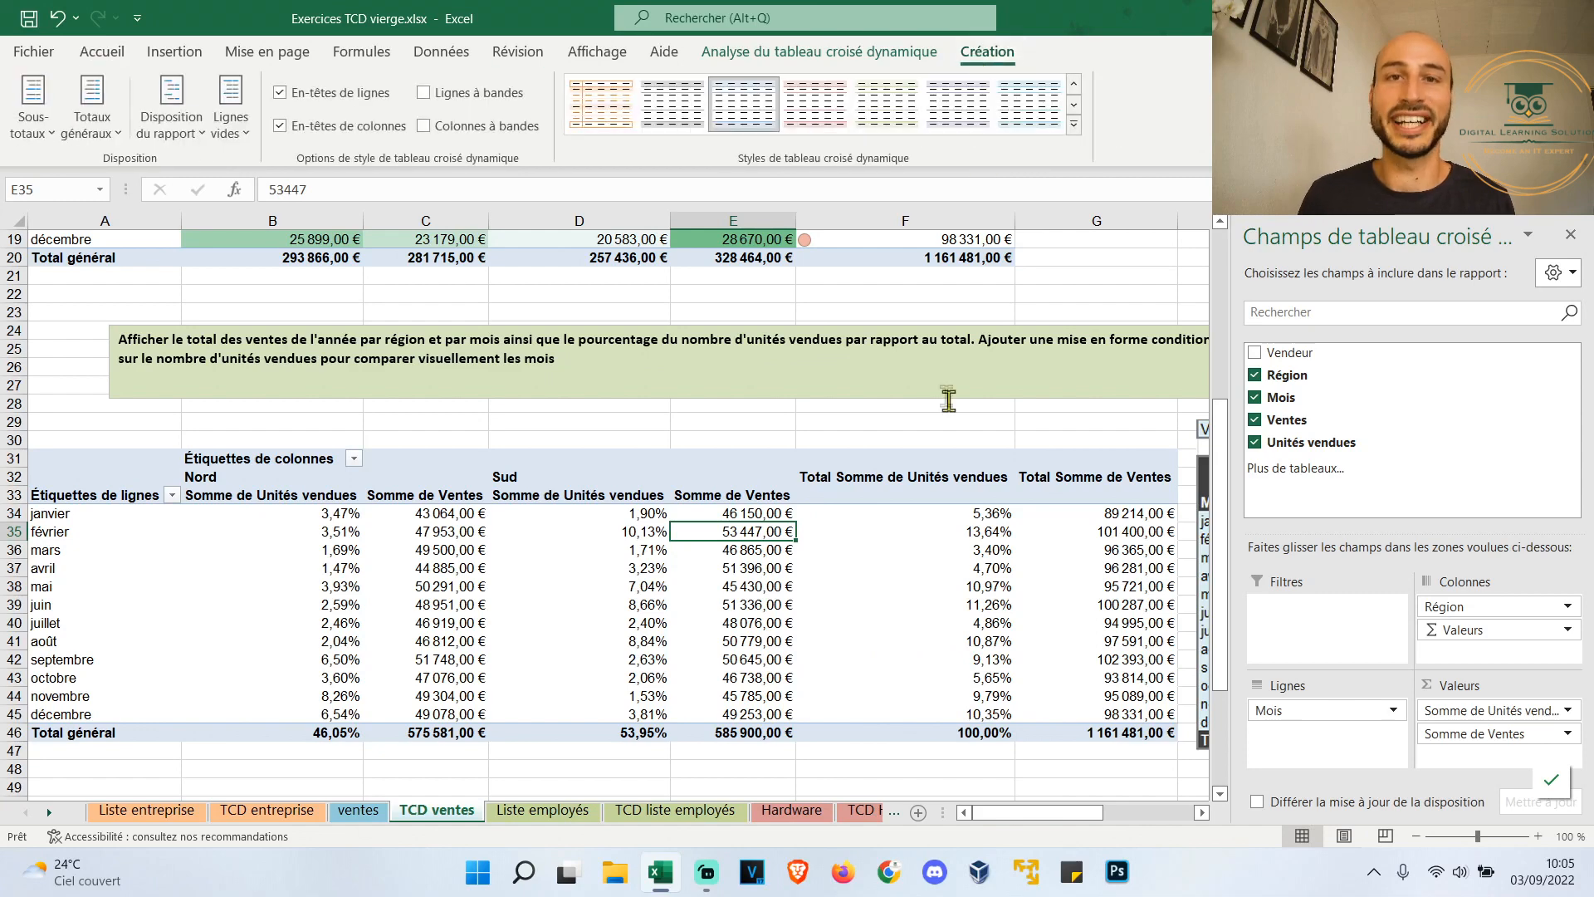
{"action": "left_click", "coordinate": [104, 131]}
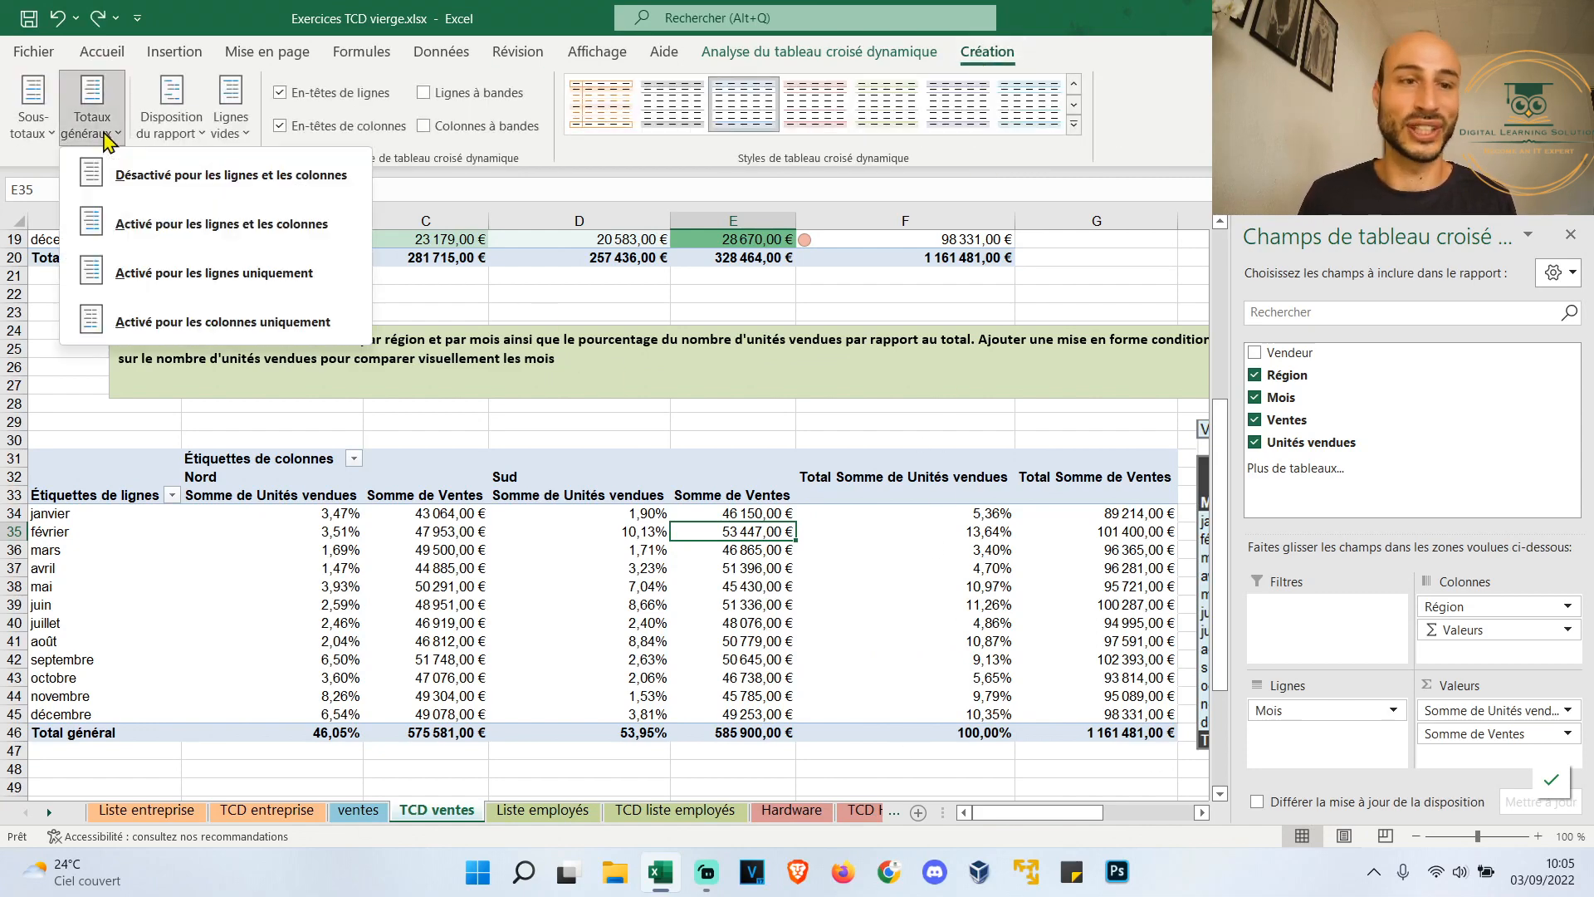
{"action": "left_click", "coordinate": [298, 323]}
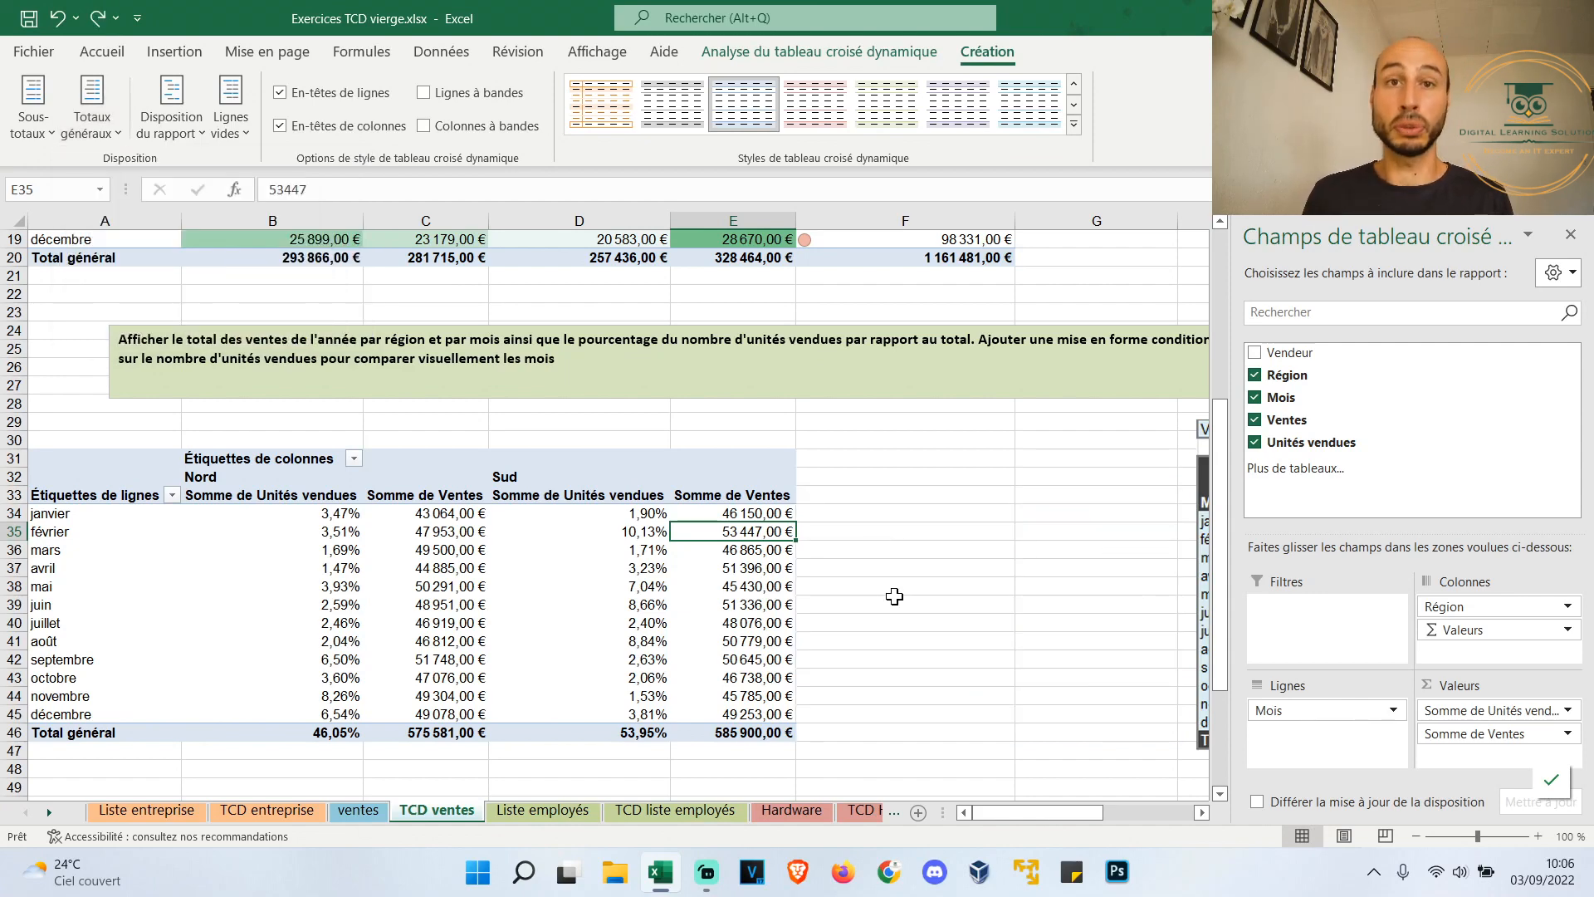
Show the pivot table in outline form (mode Plan) and apply the medium style with black headers and light blue body
{"action": "left_click", "coordinate": [171, 103]}
{"action": "left_click", "coordinate": [232, 190]}
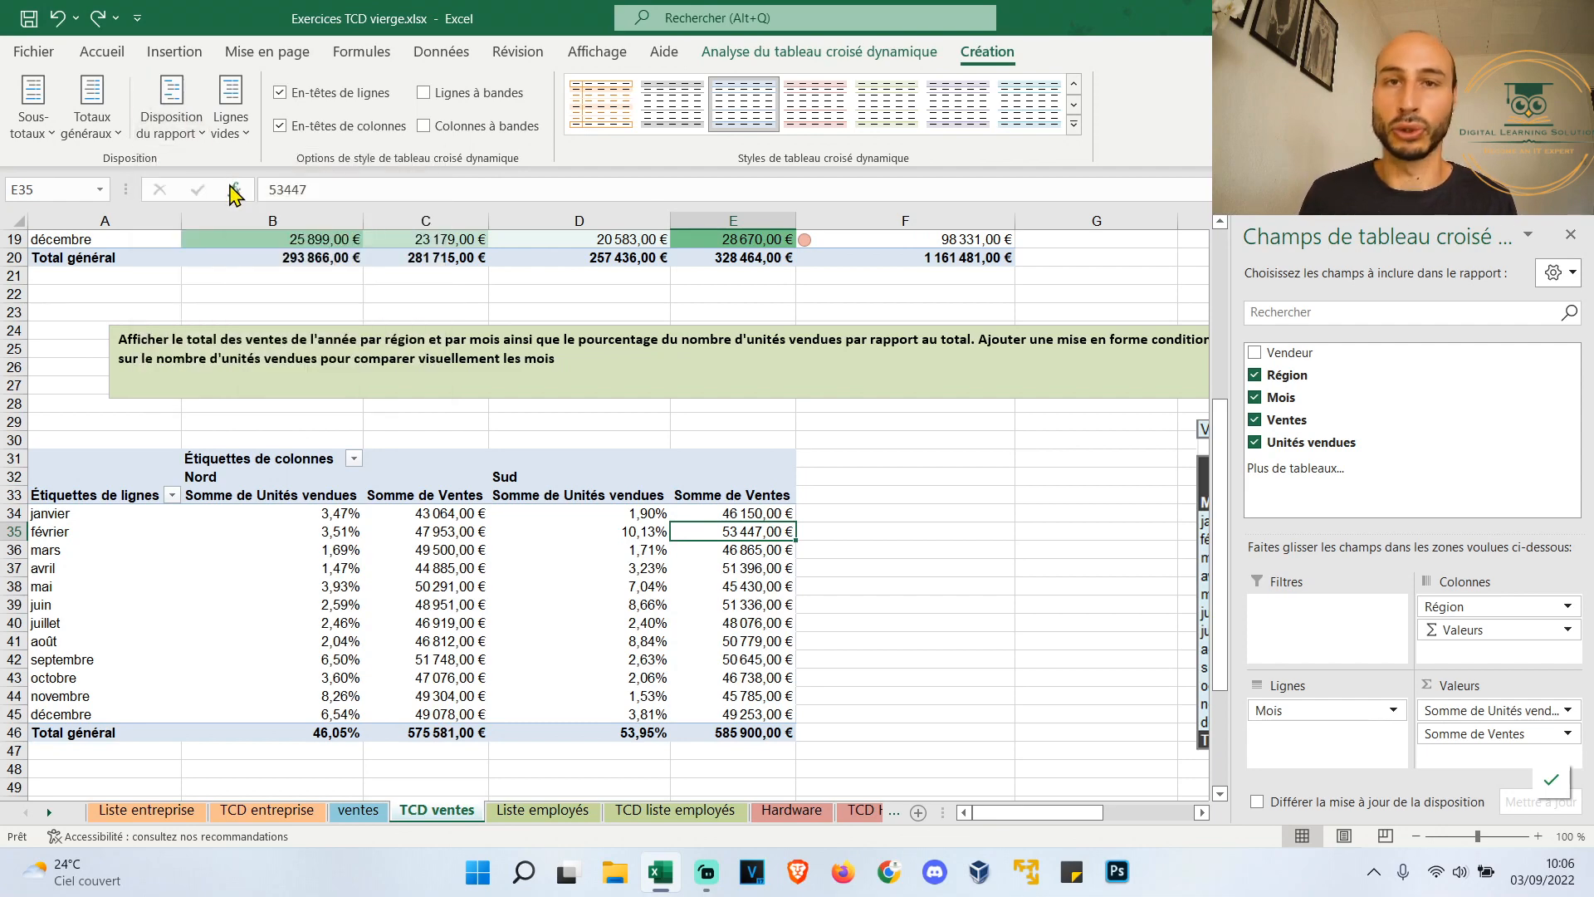
{"action": "left_click", "coordinate": [171, 103]}
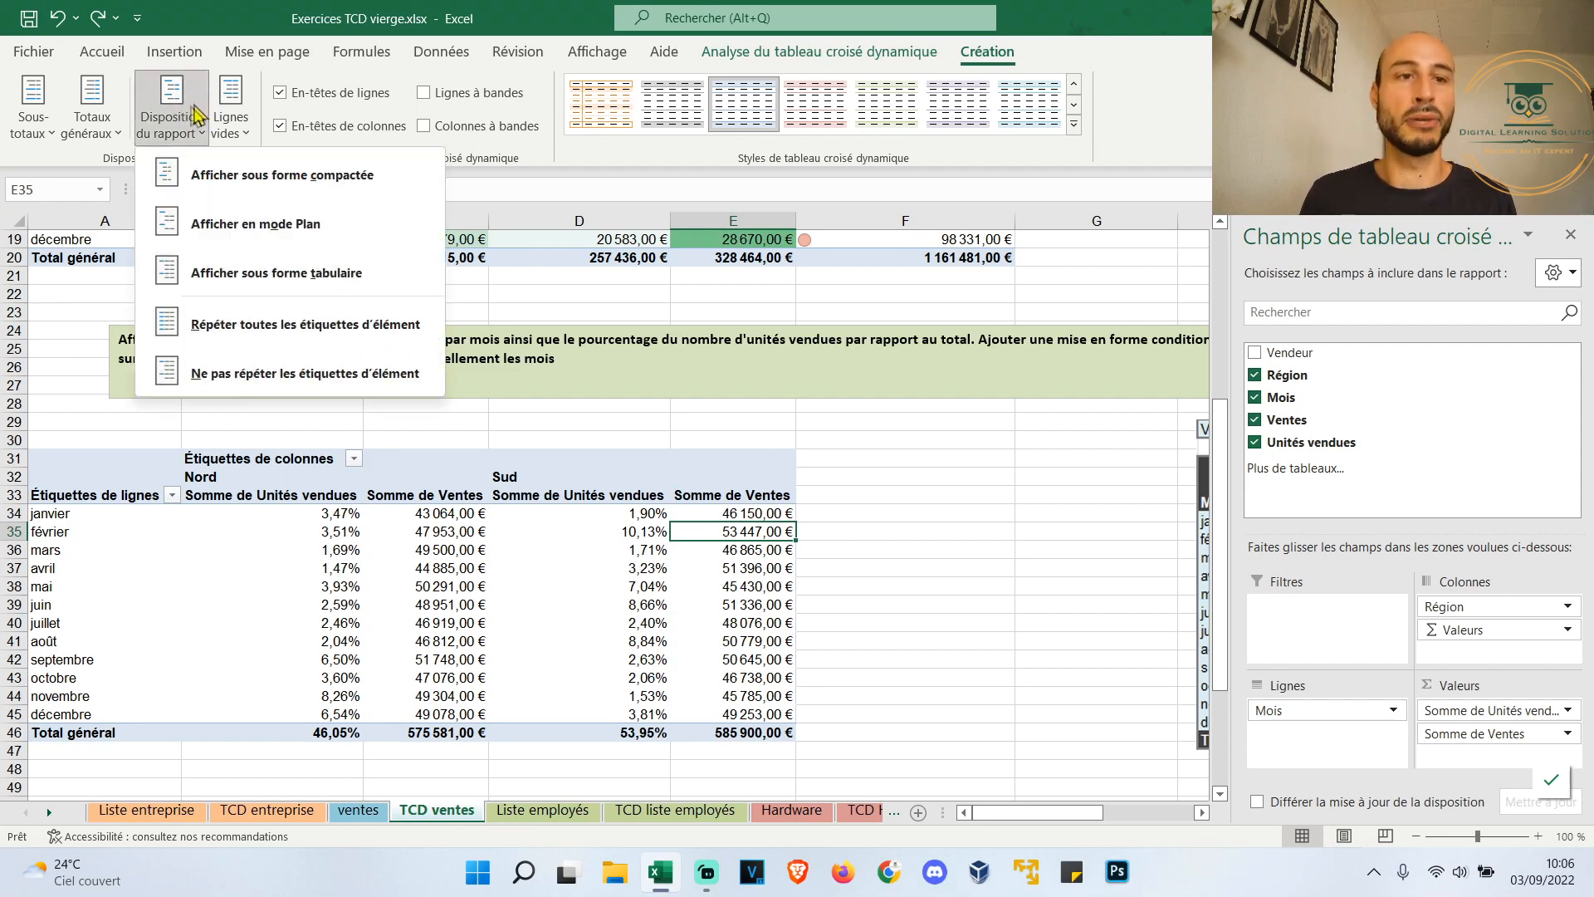
{"action": "left_click", "coordinate": [279, 227]}
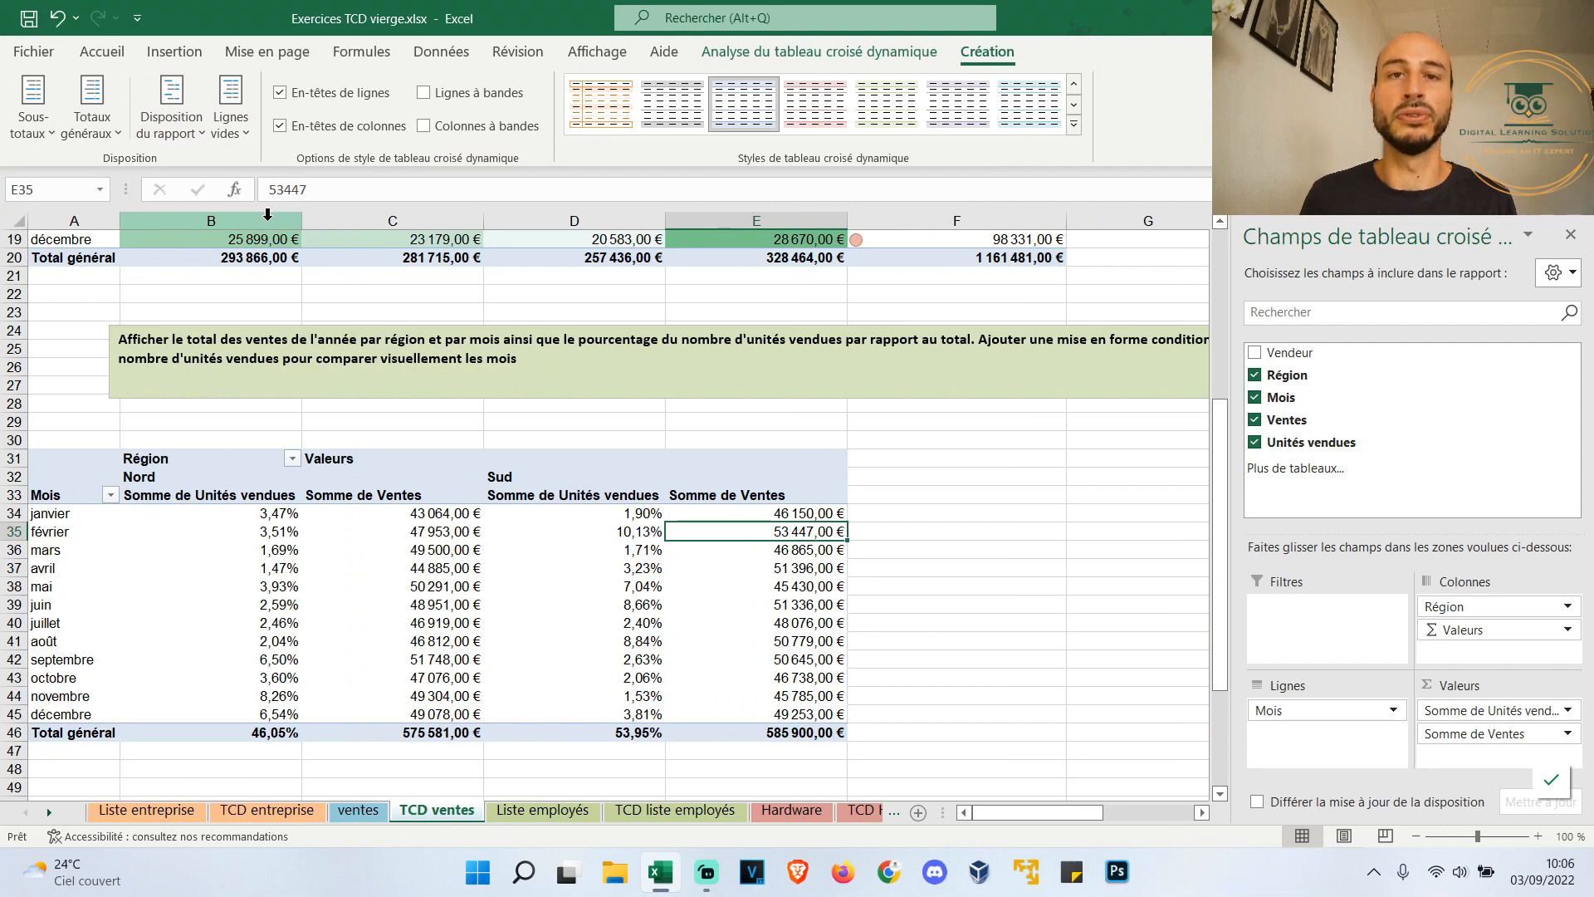
{"action": "left_click", "coordinate": [1077, 124]}
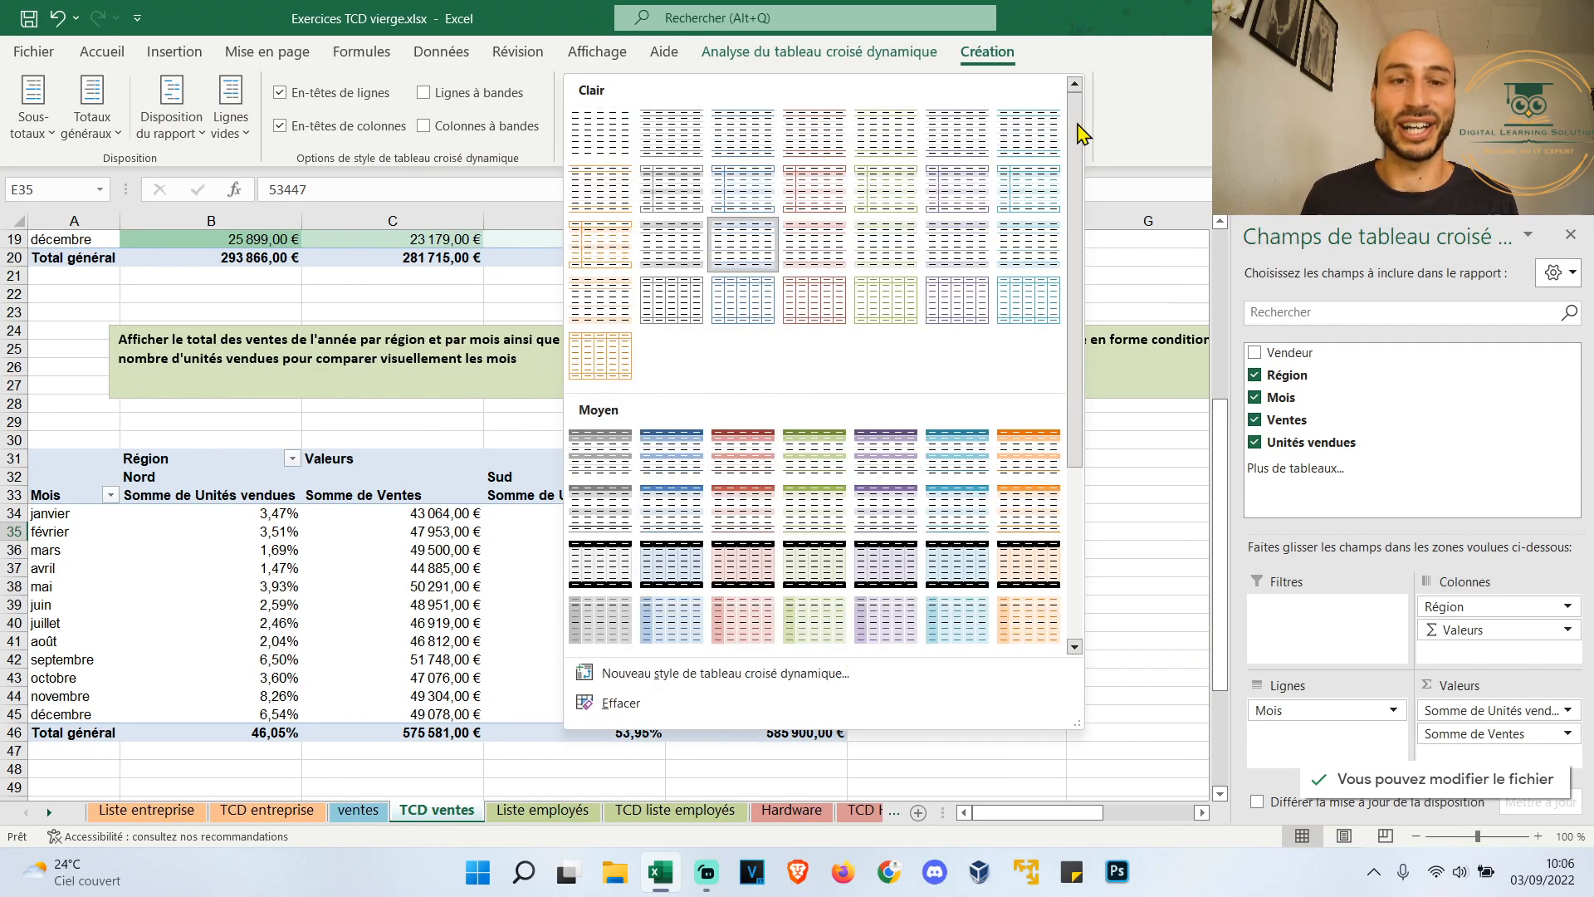
{"action": "left_click", "coordinate": [674, 568]}
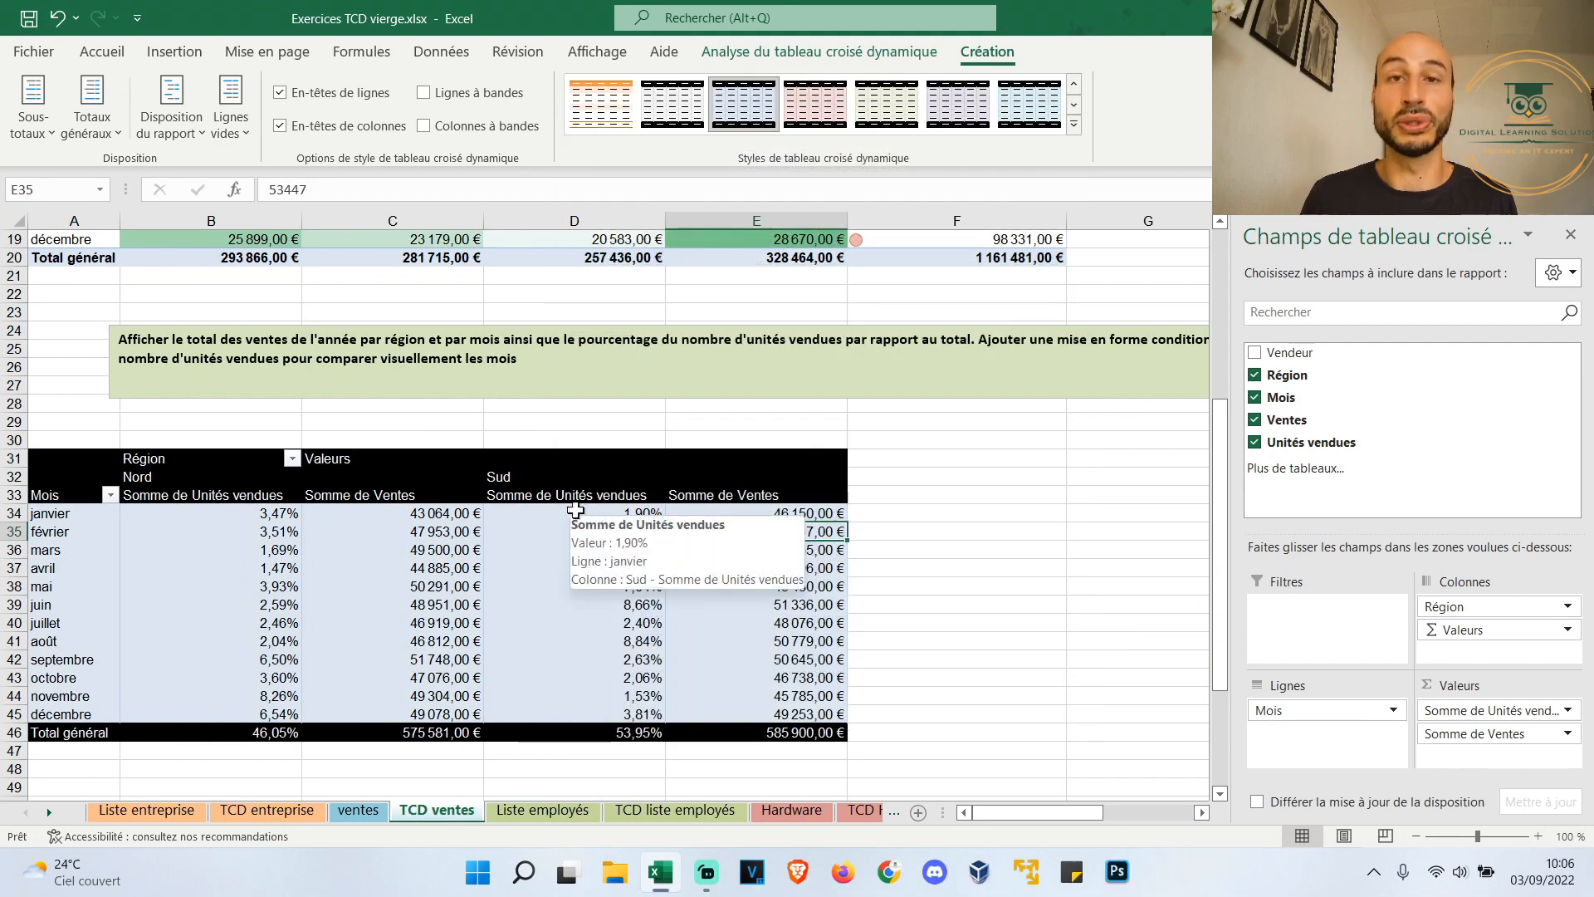
Fill the Sud monthly values in D34:E45 with light orange and blank out the Valeurs header label in C31
{"action": "left_click_drag", "start_coordinate": [578, 512], "coordinate": [822, 711]}
{"action": "right_click", "coordinate": [706, 556]}
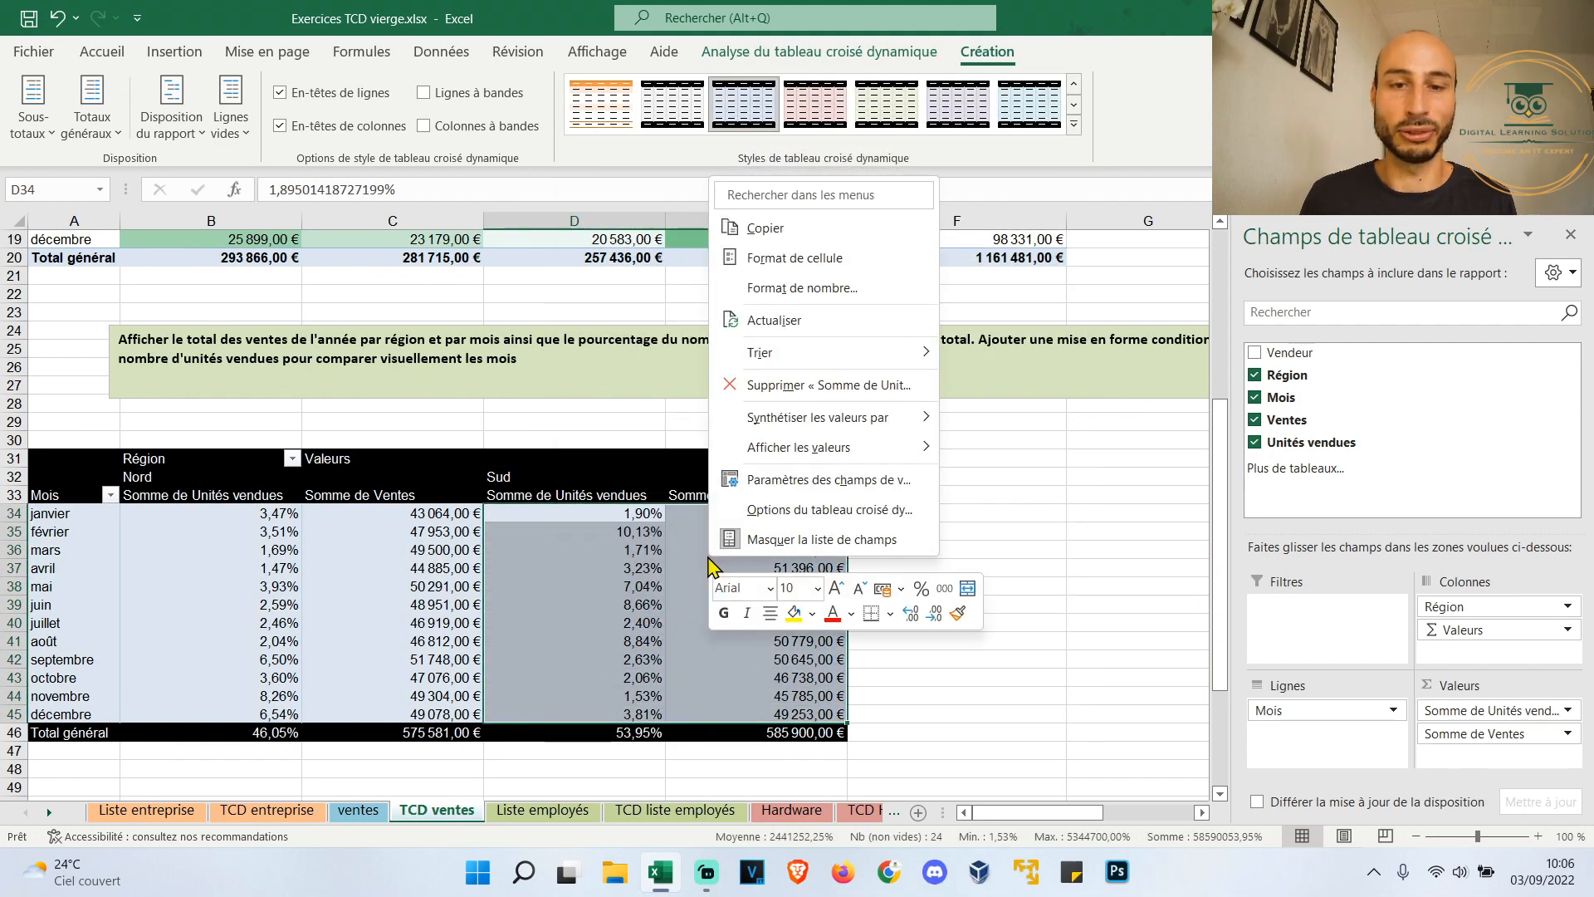
{"action": "left_click", "coordinate": [815, 613]}
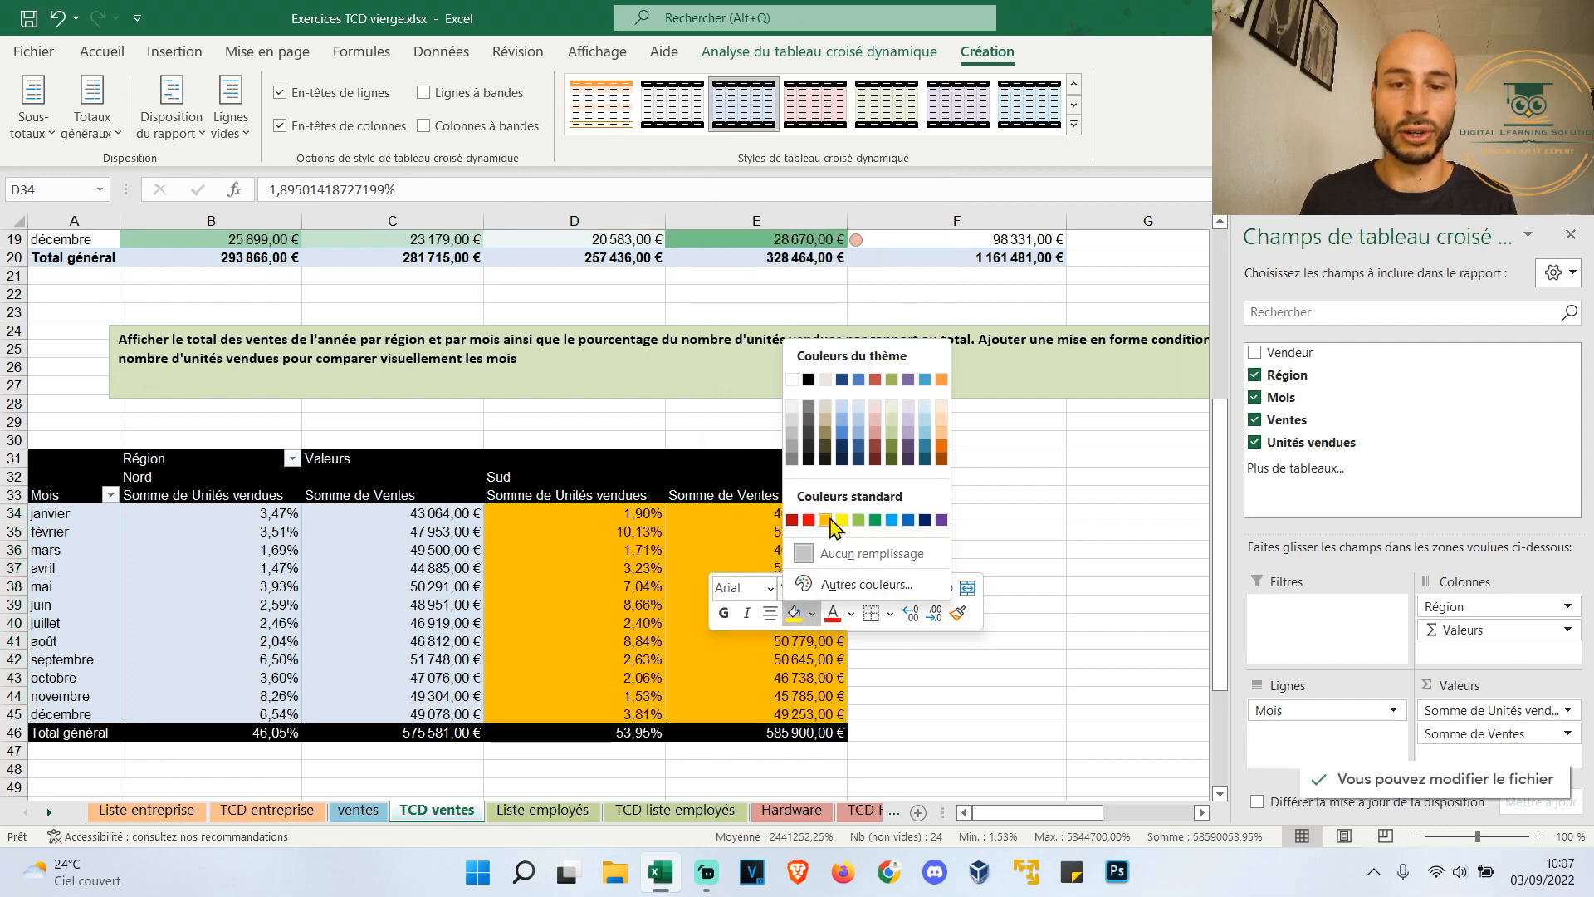
{"action": "left_click", "coordinate": [940, 421]}
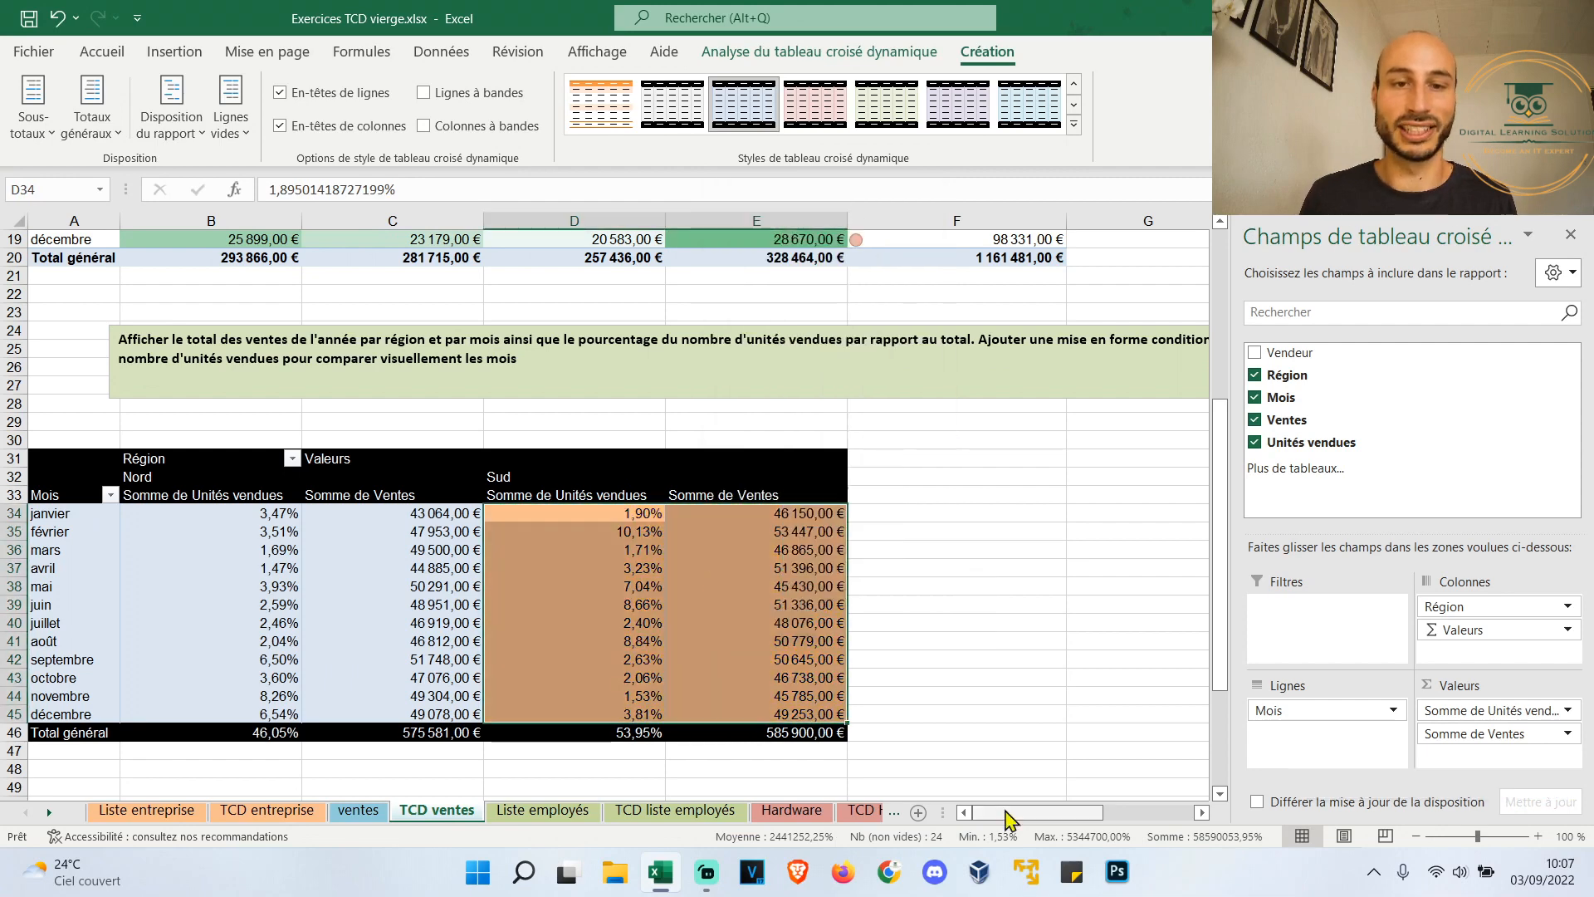
{"action": "left_click_drag", "start_coordinate": [1000, 817], "coordinate": [996, 818]}
{"action": "left_click", "coordinate": [573, 659]}
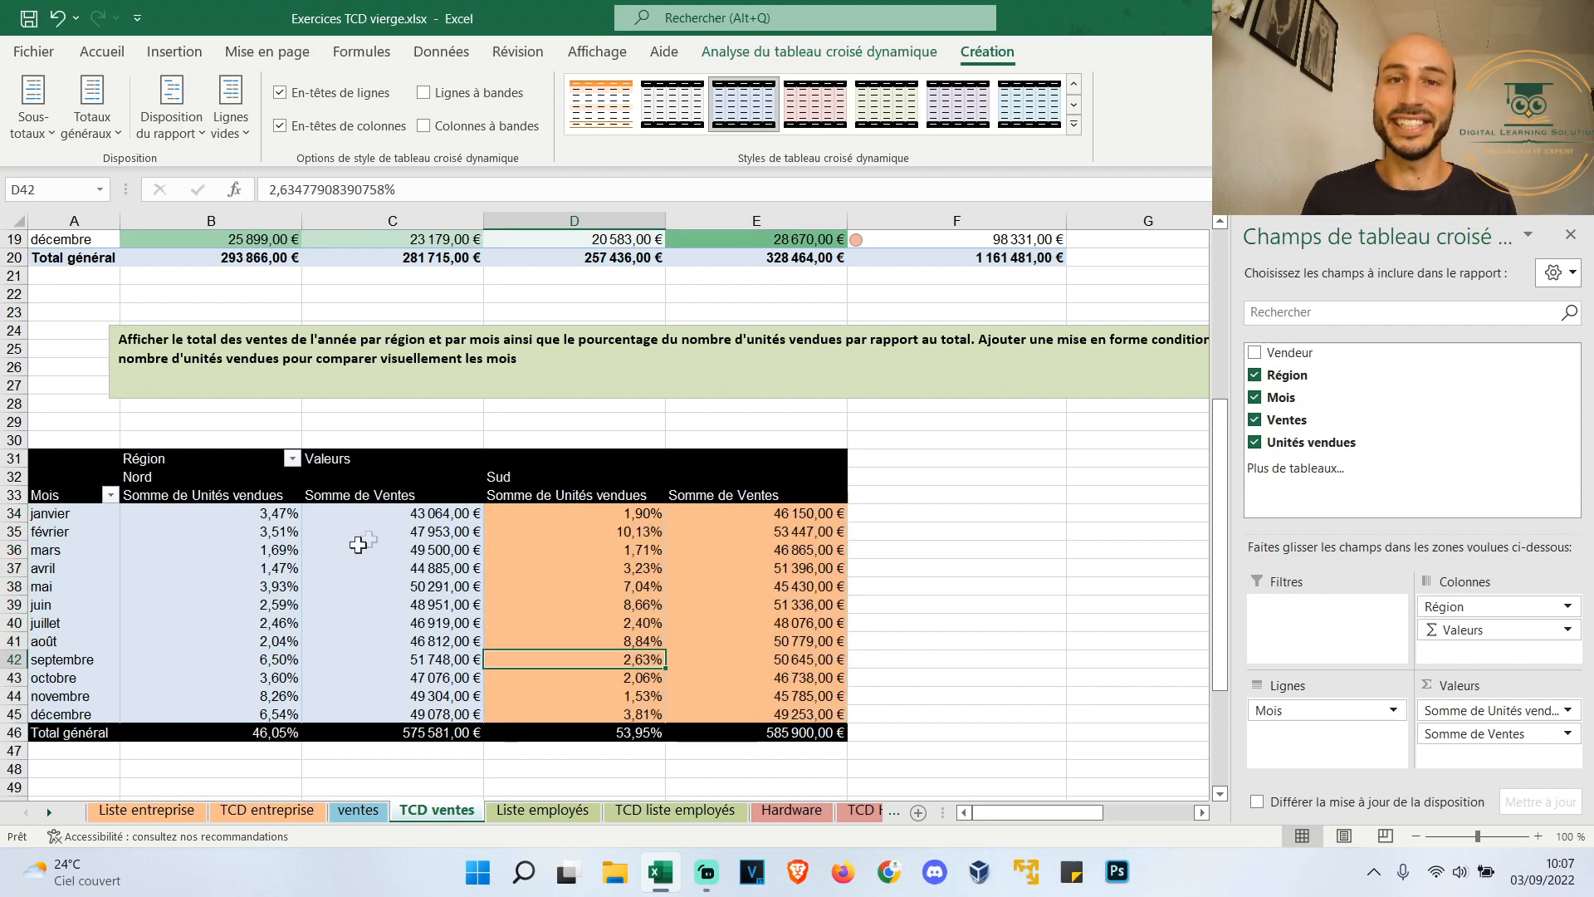
{"action": "left_click", "coordinate": [387, 460]}
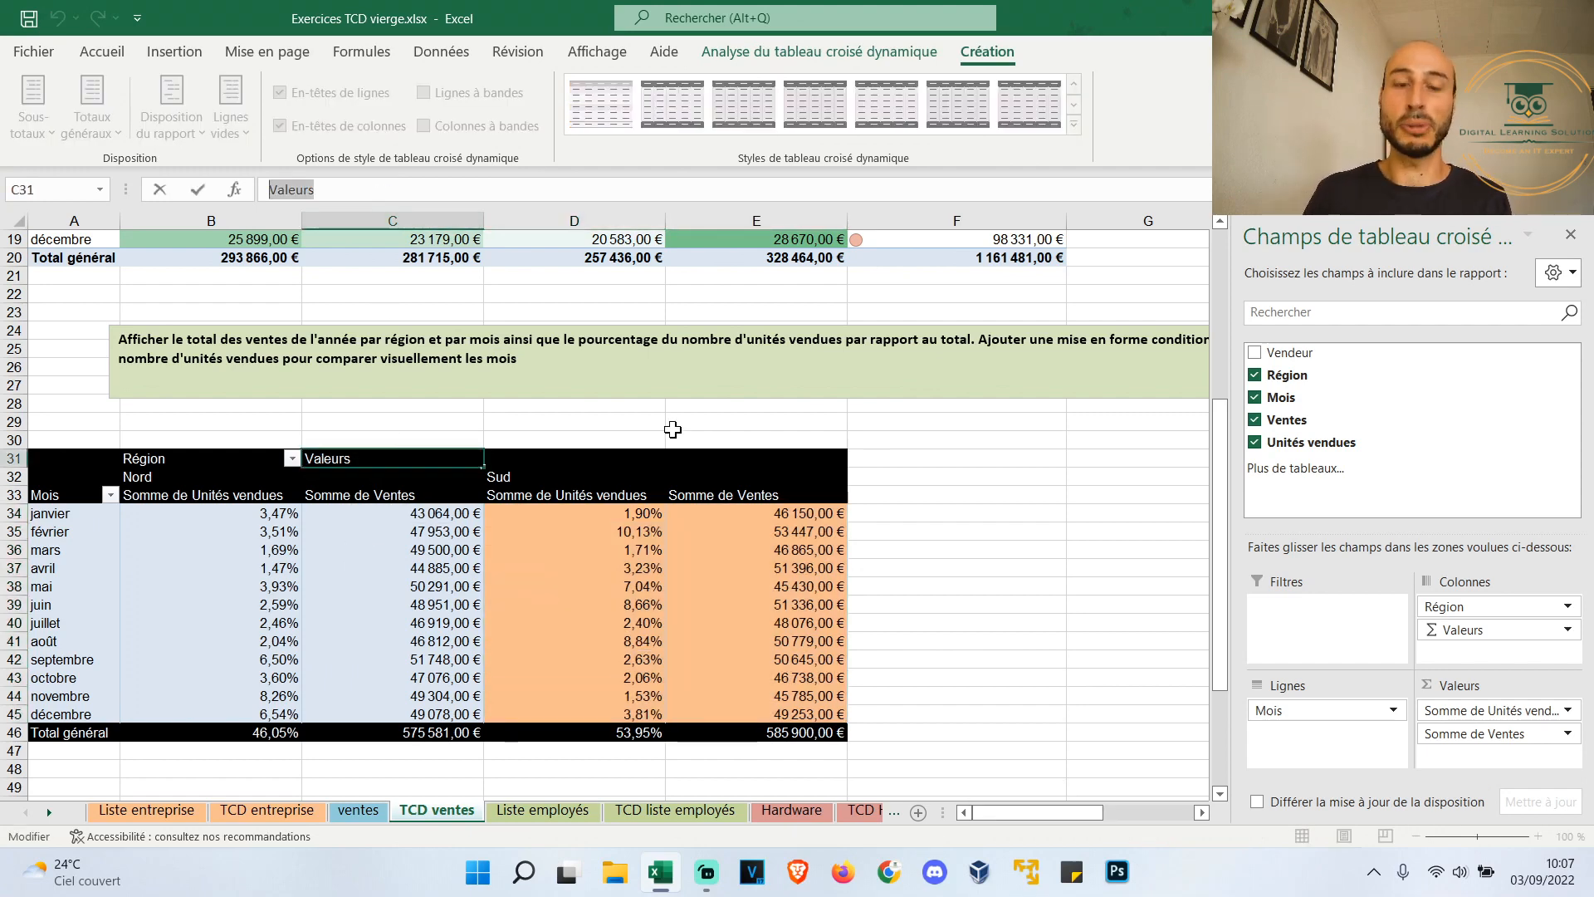
{"action": "key", "text": "Return"}
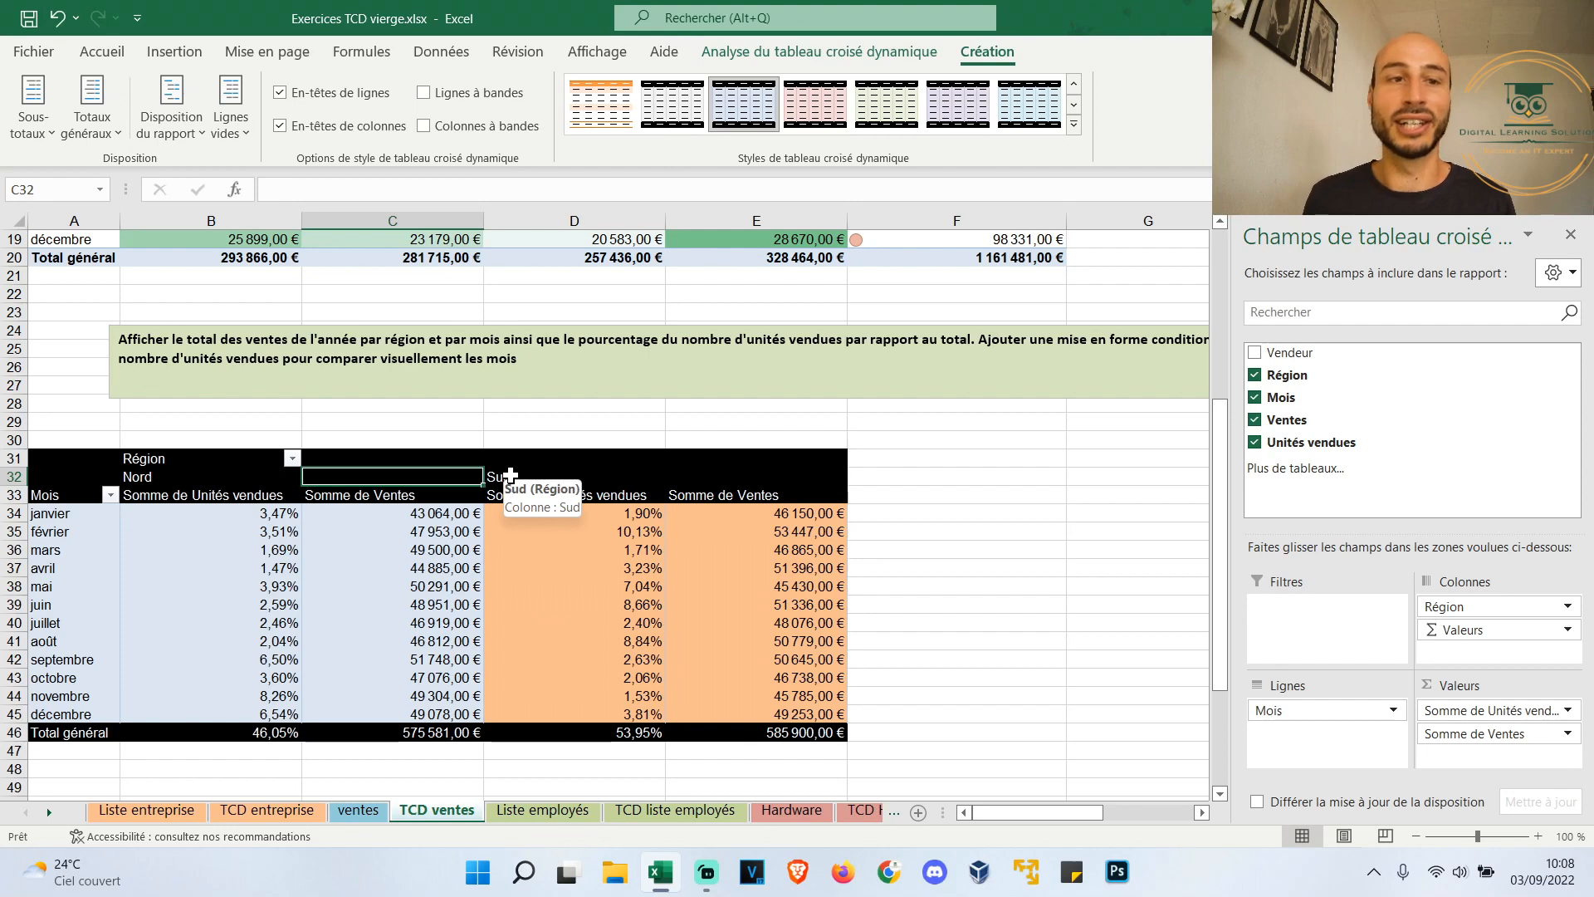
Apply blue gradient data bars to the Nord units sold in B34:B45, excluding the total
{"action": "left_click_drag", "start_coordinate": [241, 511], "coordinate": [258, 705]}
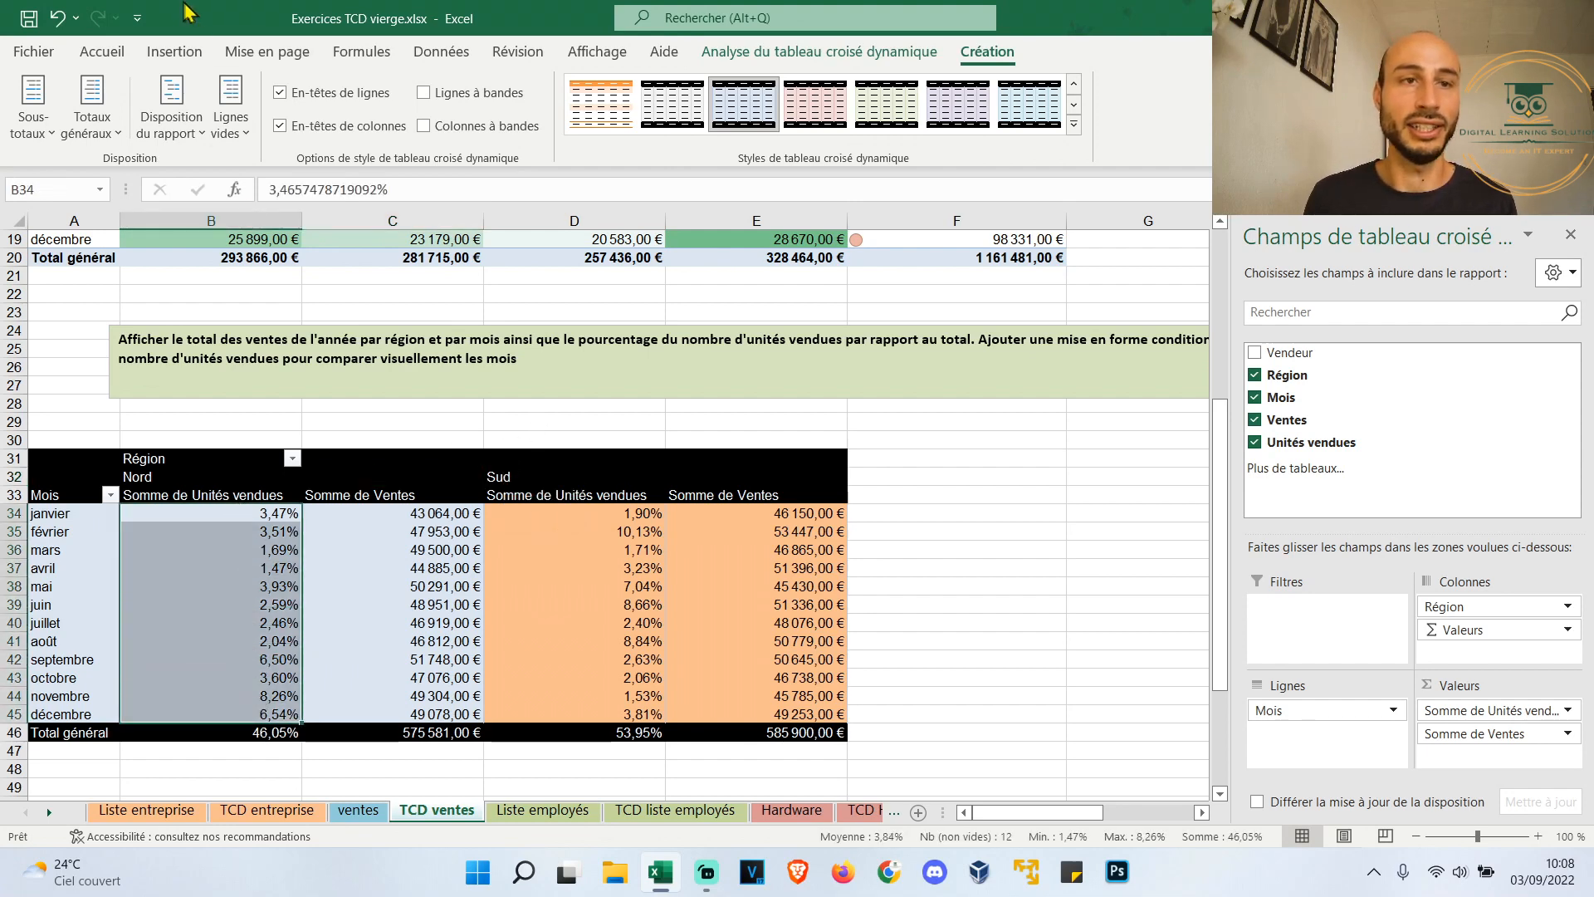
{"action": "left_click", "coordinate": [120, 52]}
{"action": "left_click", "coordinate": [945, 112]}
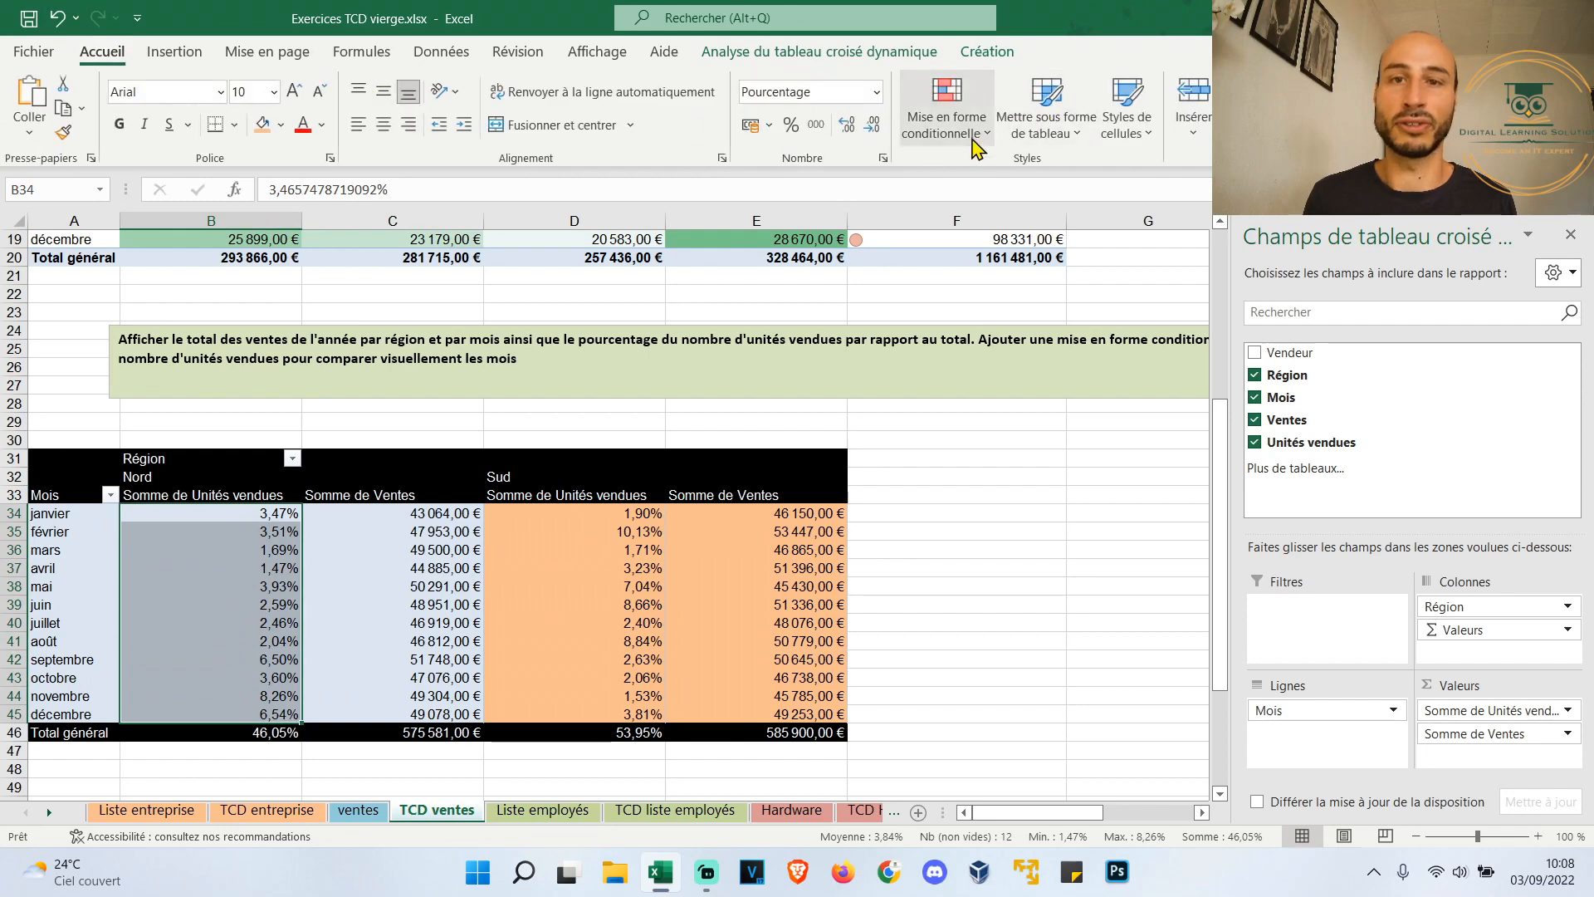
{"action": "mouse_move", "coordinate": [1009, 259]}
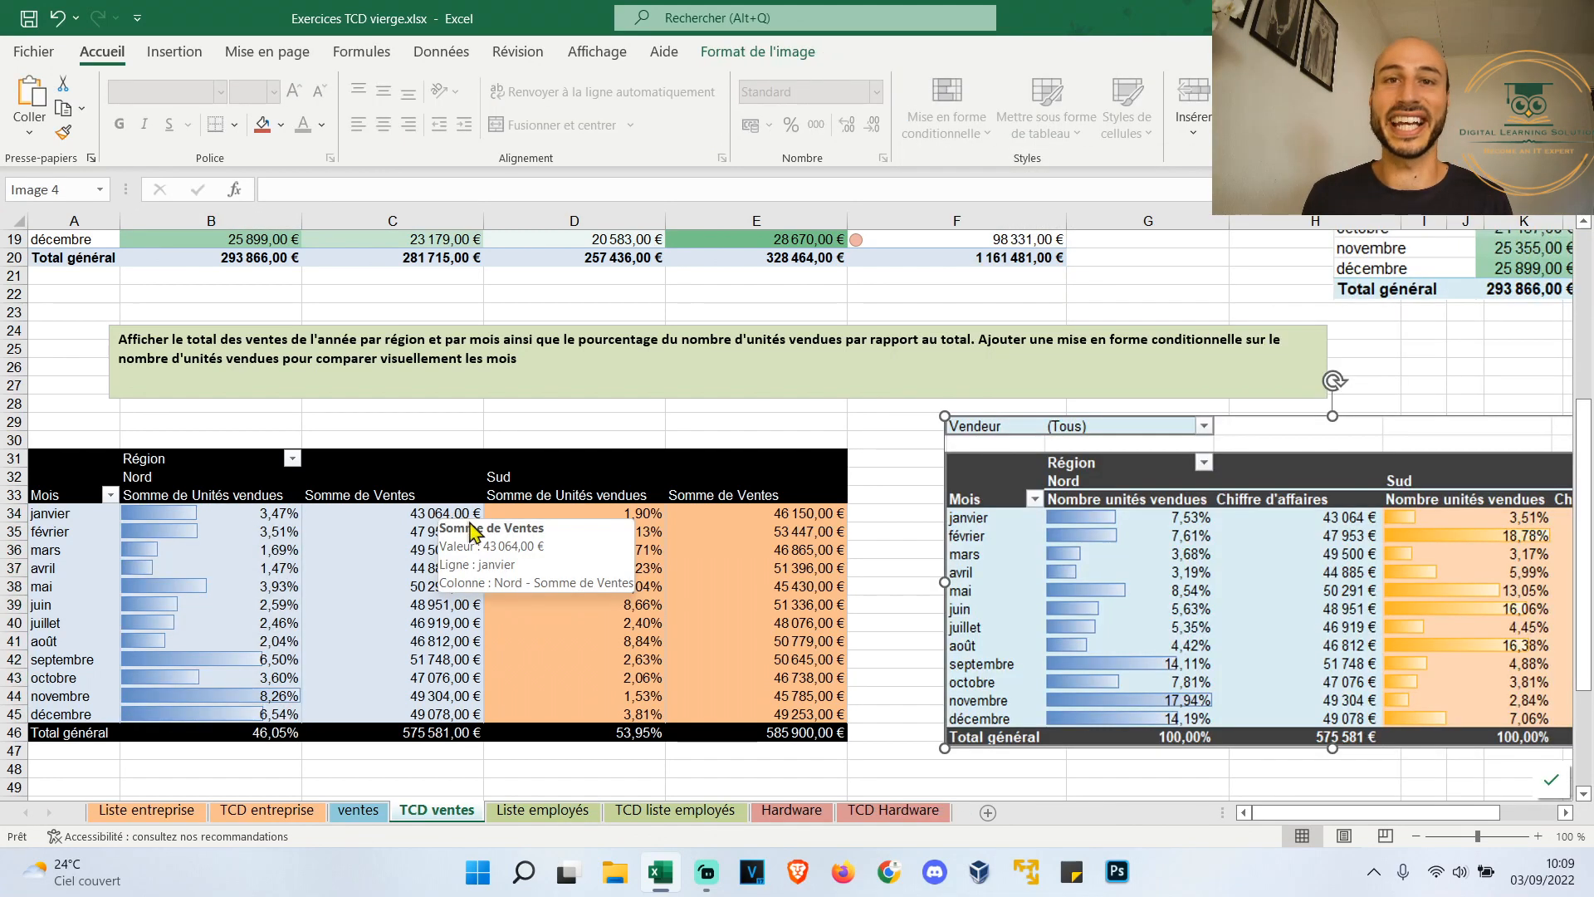
Apply orange gradient data bars to the Sud units sold in D34:D45, excluding the total
{"action": "left_click", "coordinate": [582, 512]}
{"action": "left_click_drag", "start_coordinate": [582, 512], "coordinate": [582, 714]}
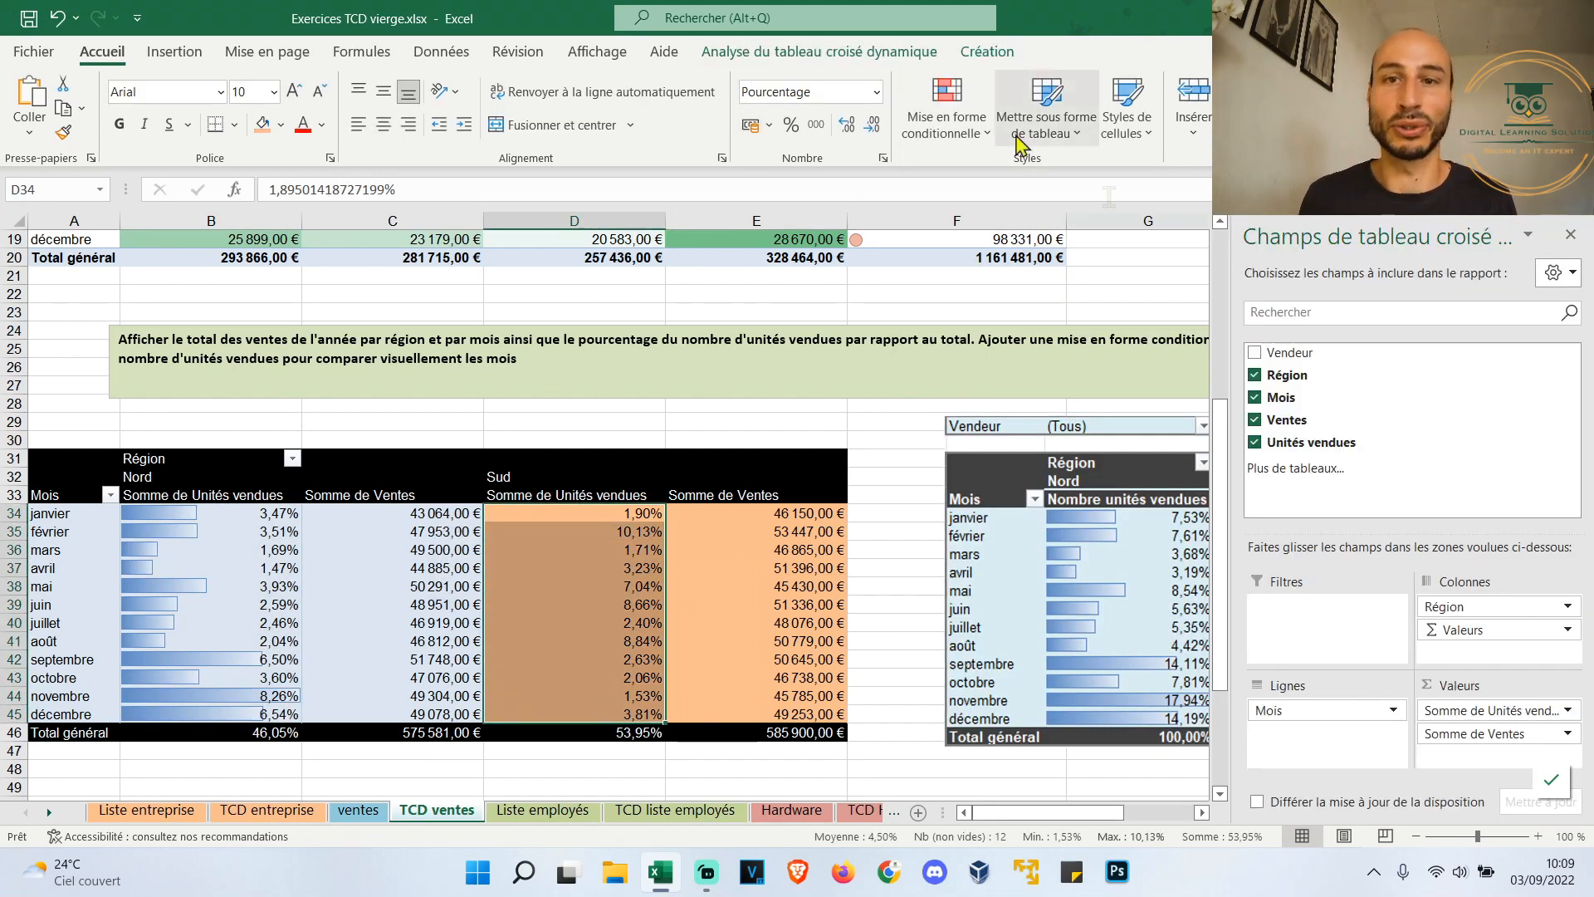
{"action": "left_click", "coordinate": [946, 108]}
{"action": "mouse_move", "coordinate": [1083, 290]}
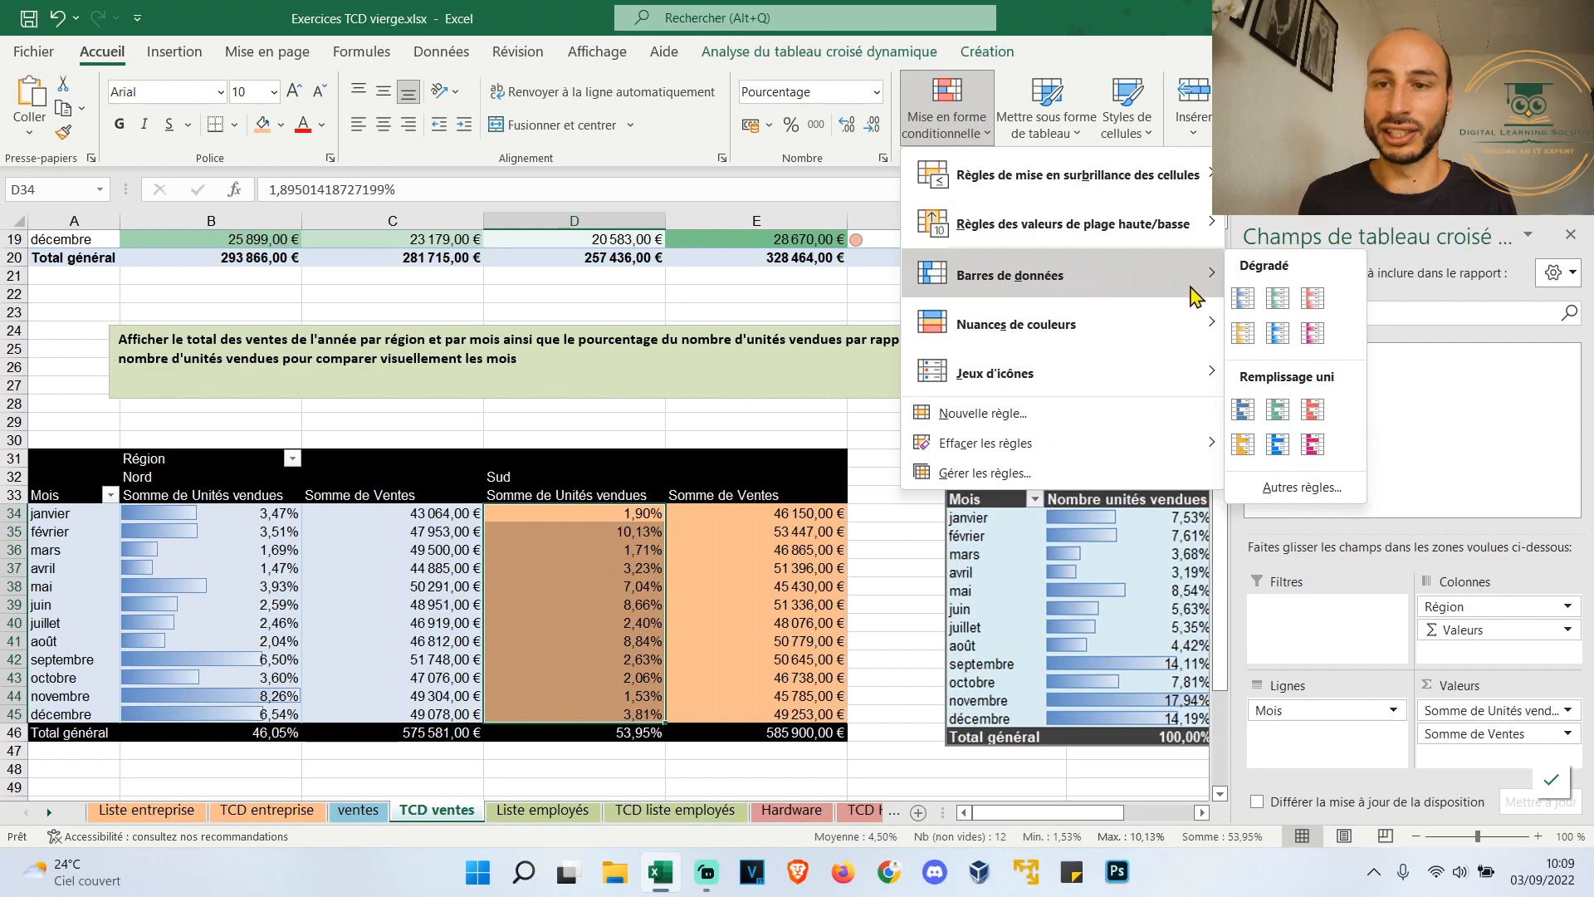
{"action": "left_click", "coordinate": [1245, 335]}
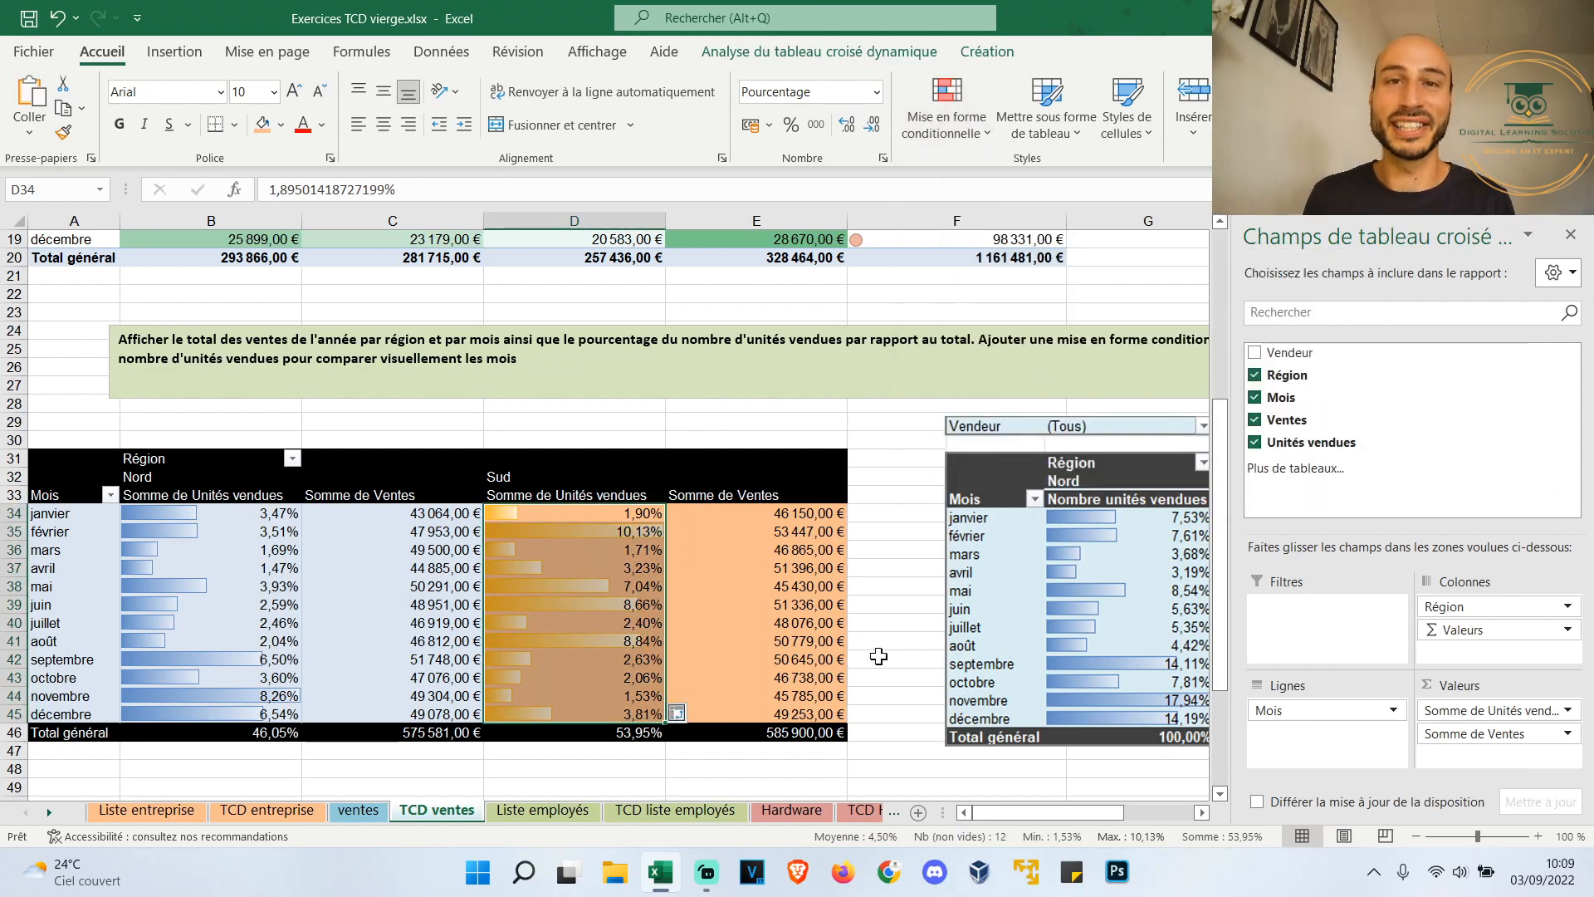
Show the units sold values as a percentage of the column total (% du total de la colonne)
{"action": "left_click", "coordinate": [259, 536]}
{"action": "left_click_drag", "start_coordinate": [259, 536], "coordinate": [261, 533]}
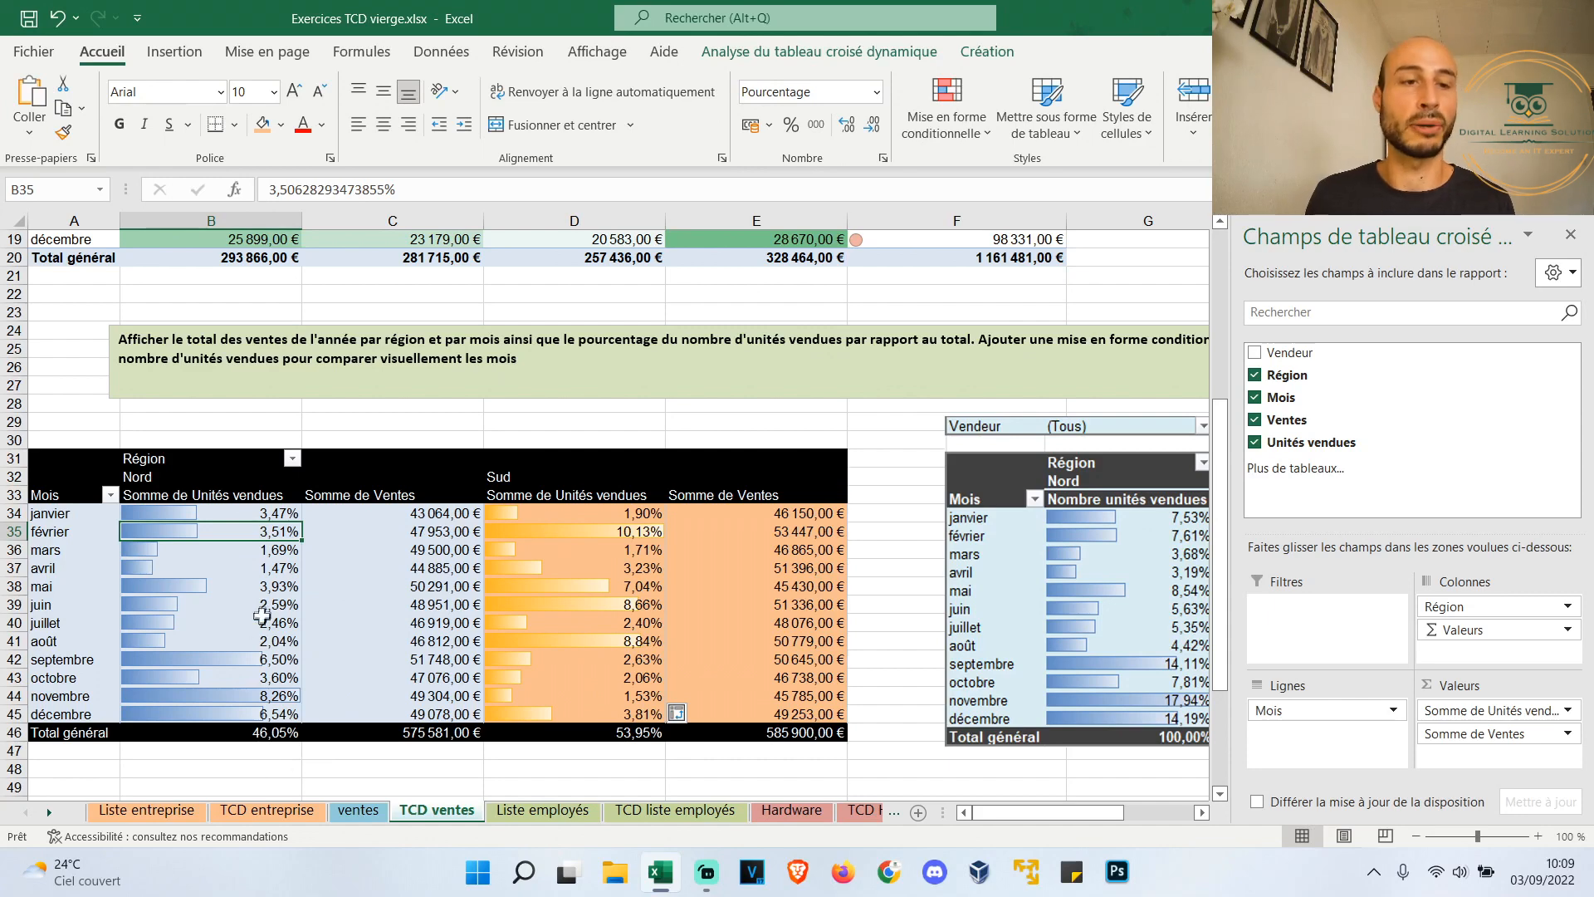
{"action": "right_click", "coordinate": [273, 529]}
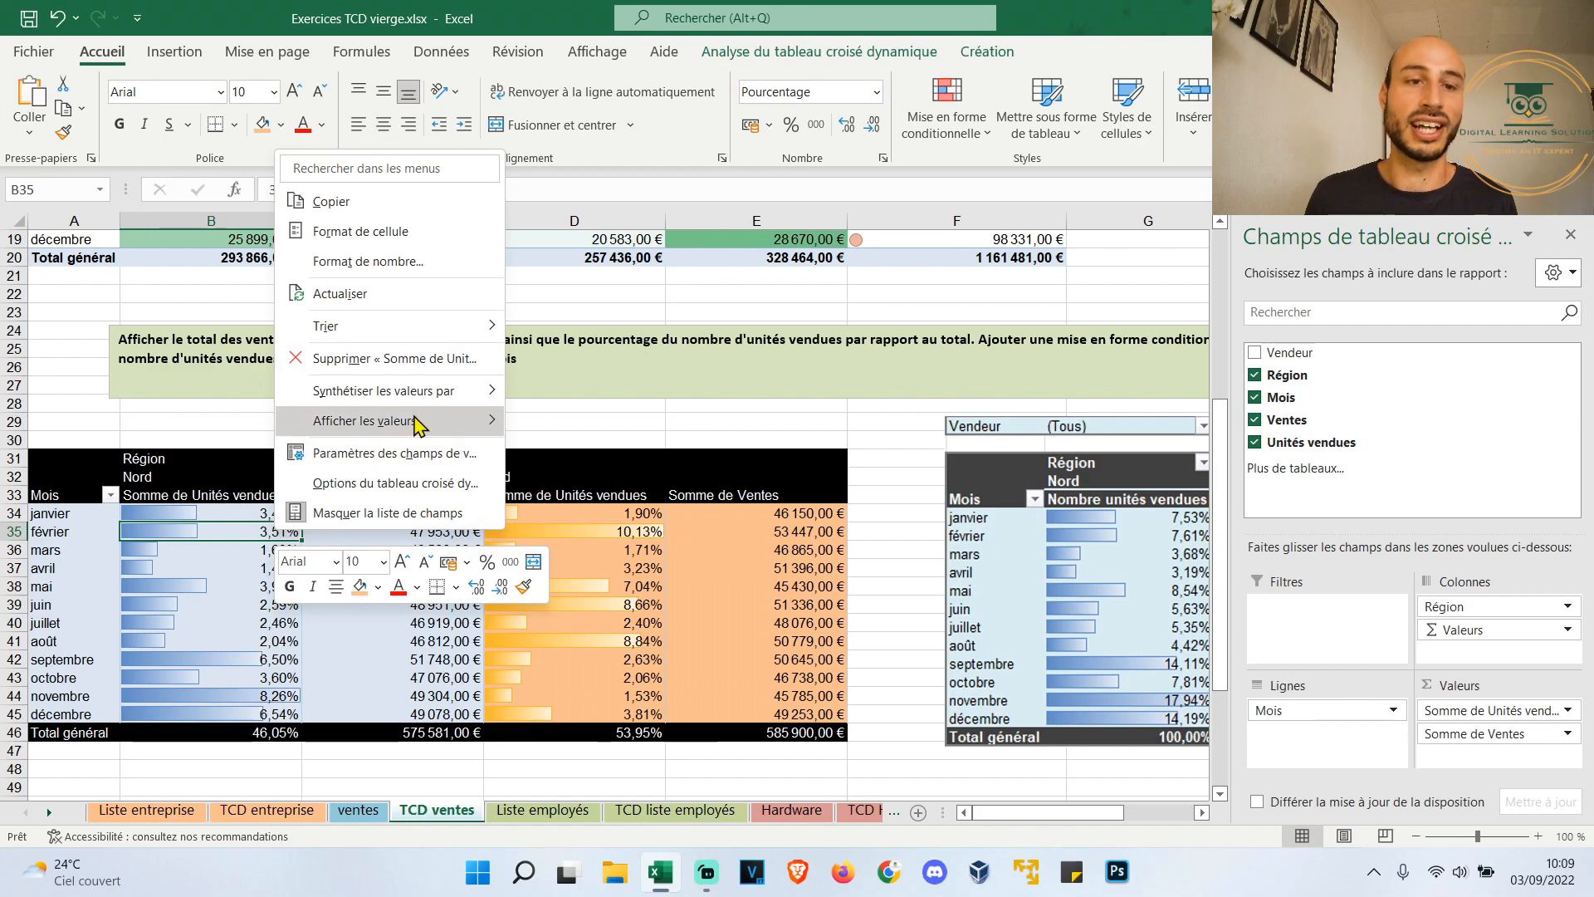
{"action": "mouse_move", "coordinate": [497, 420]}
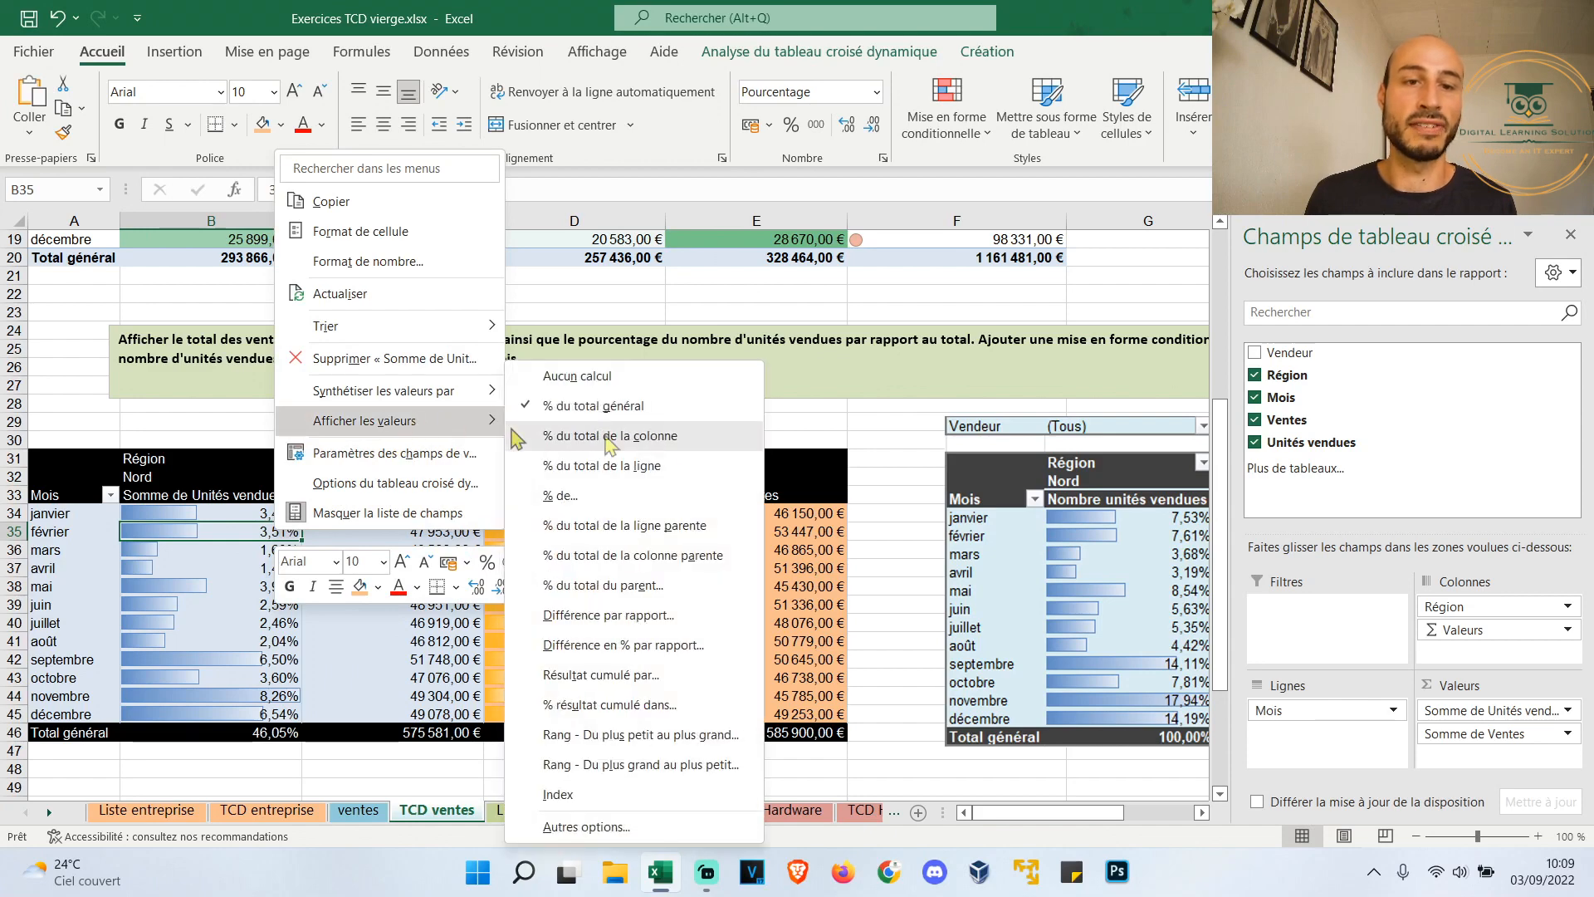
{"action": "left_click", "coordinate": [704, 450]}
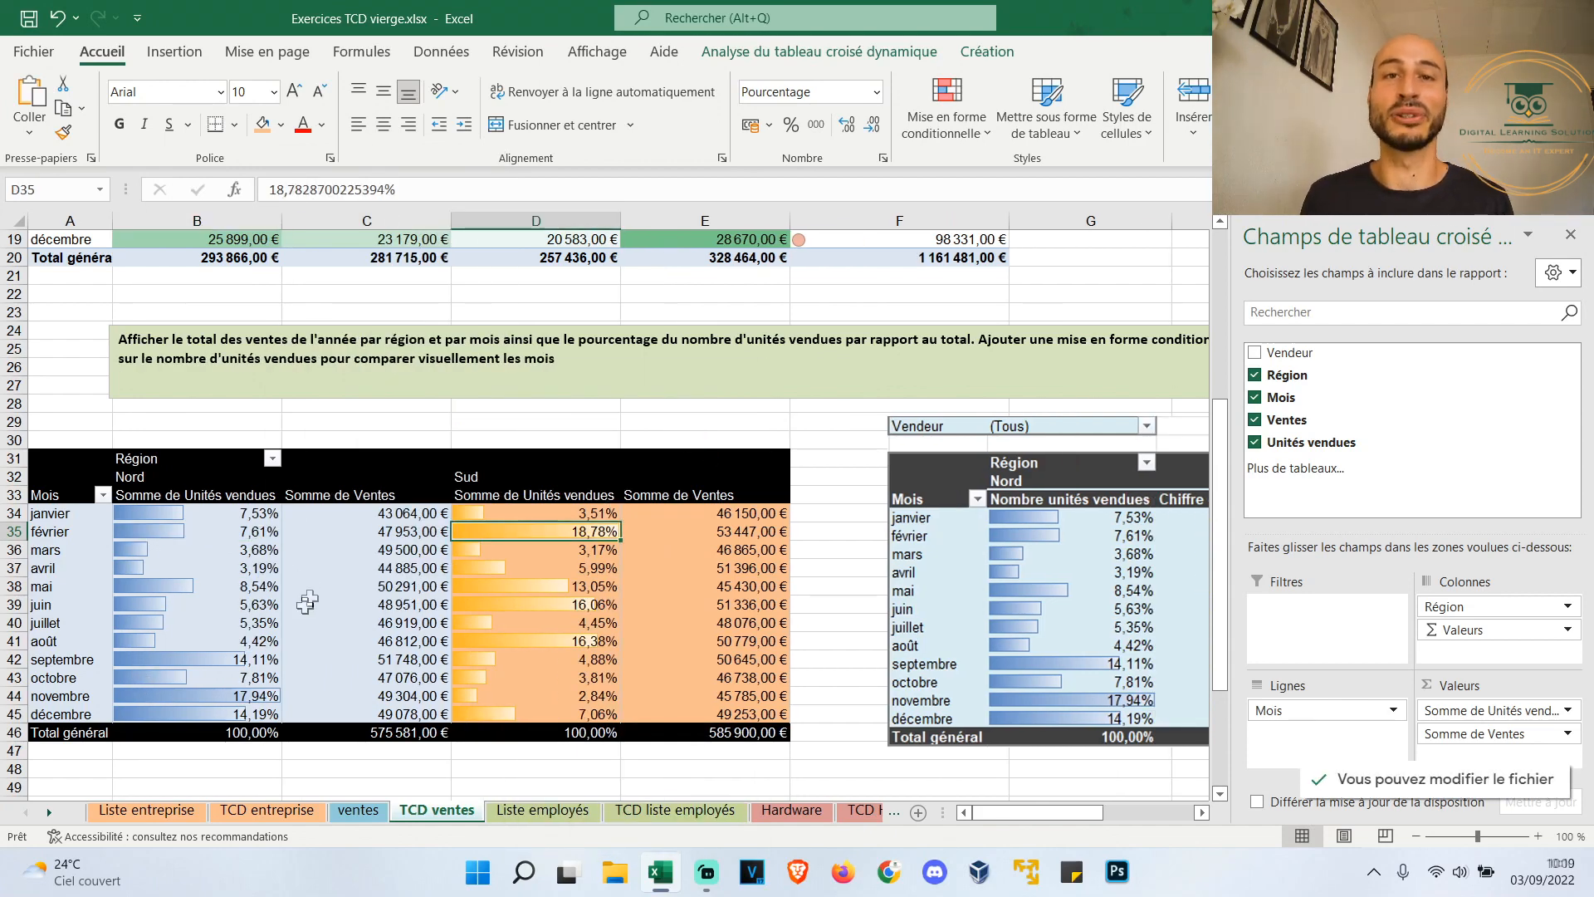
Add the Vendeur field as a report filter of the regional sales pivot table
{"action": "mouse_move", "coordinate": [585, 621]}
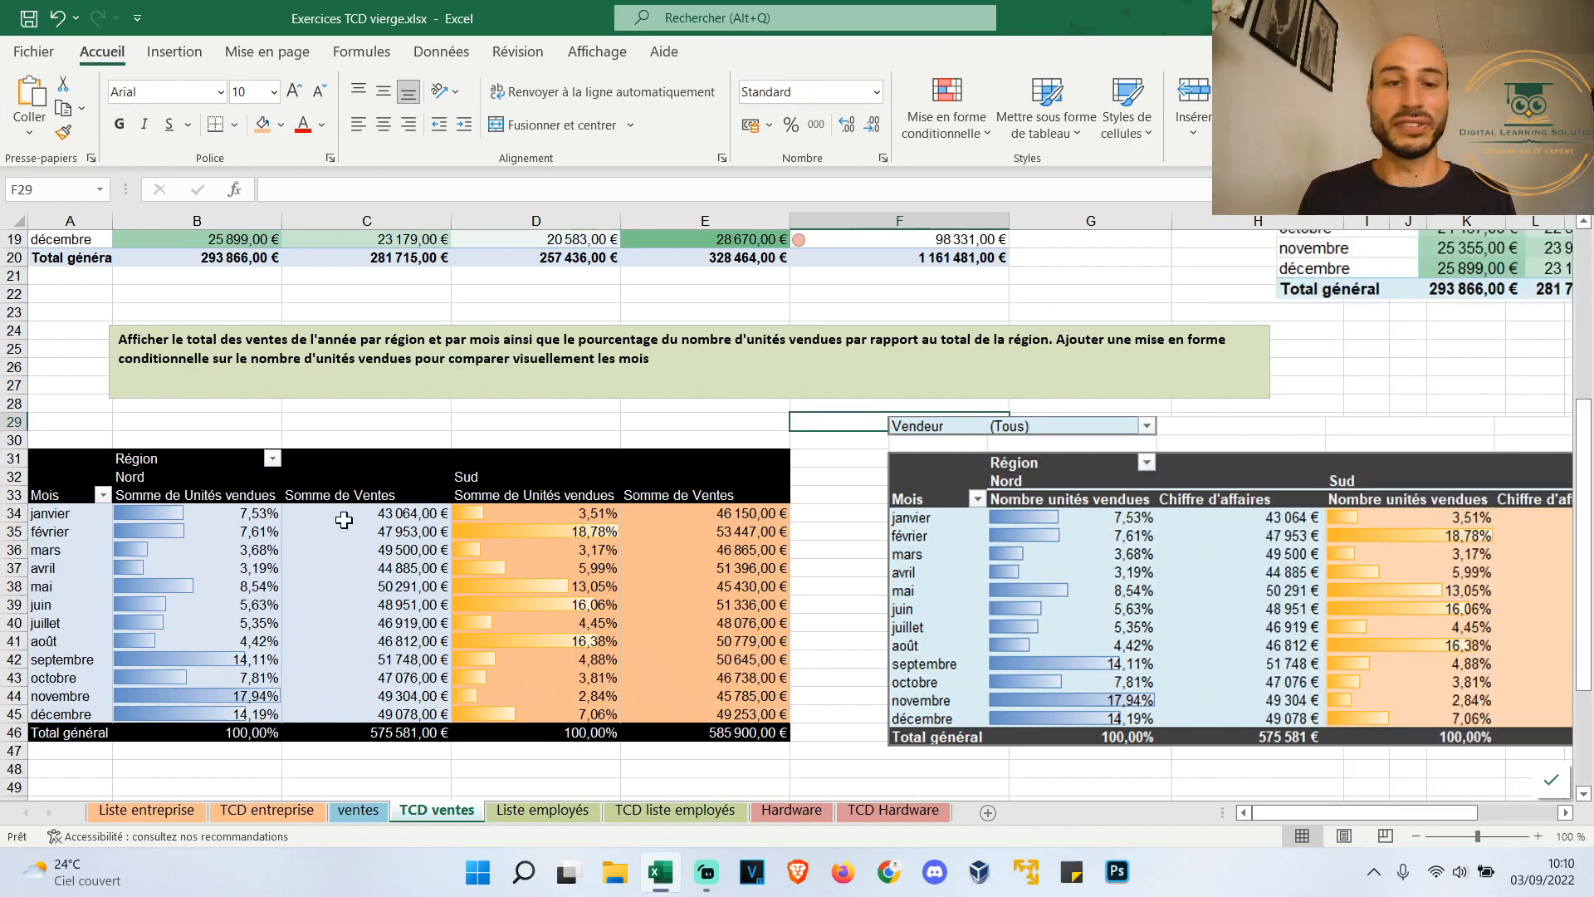
{"action": "left_click", "coordinate": [347, 548]}
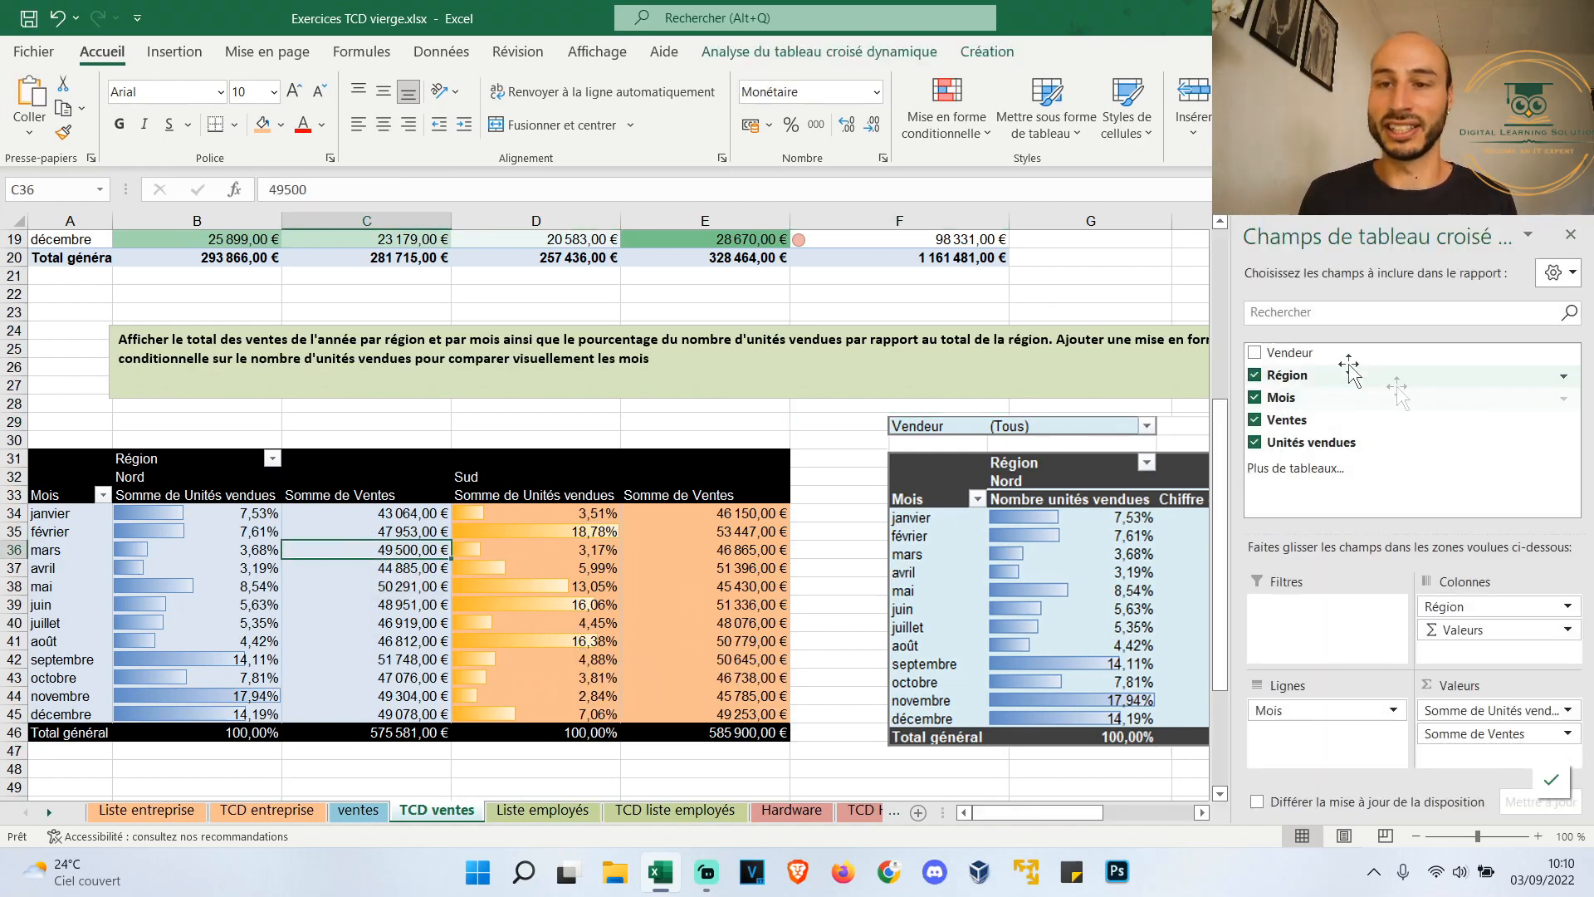
{"action": "left_click_drag", "start_coordinate": [1289, 352], "coordinate": [1361, 621]}
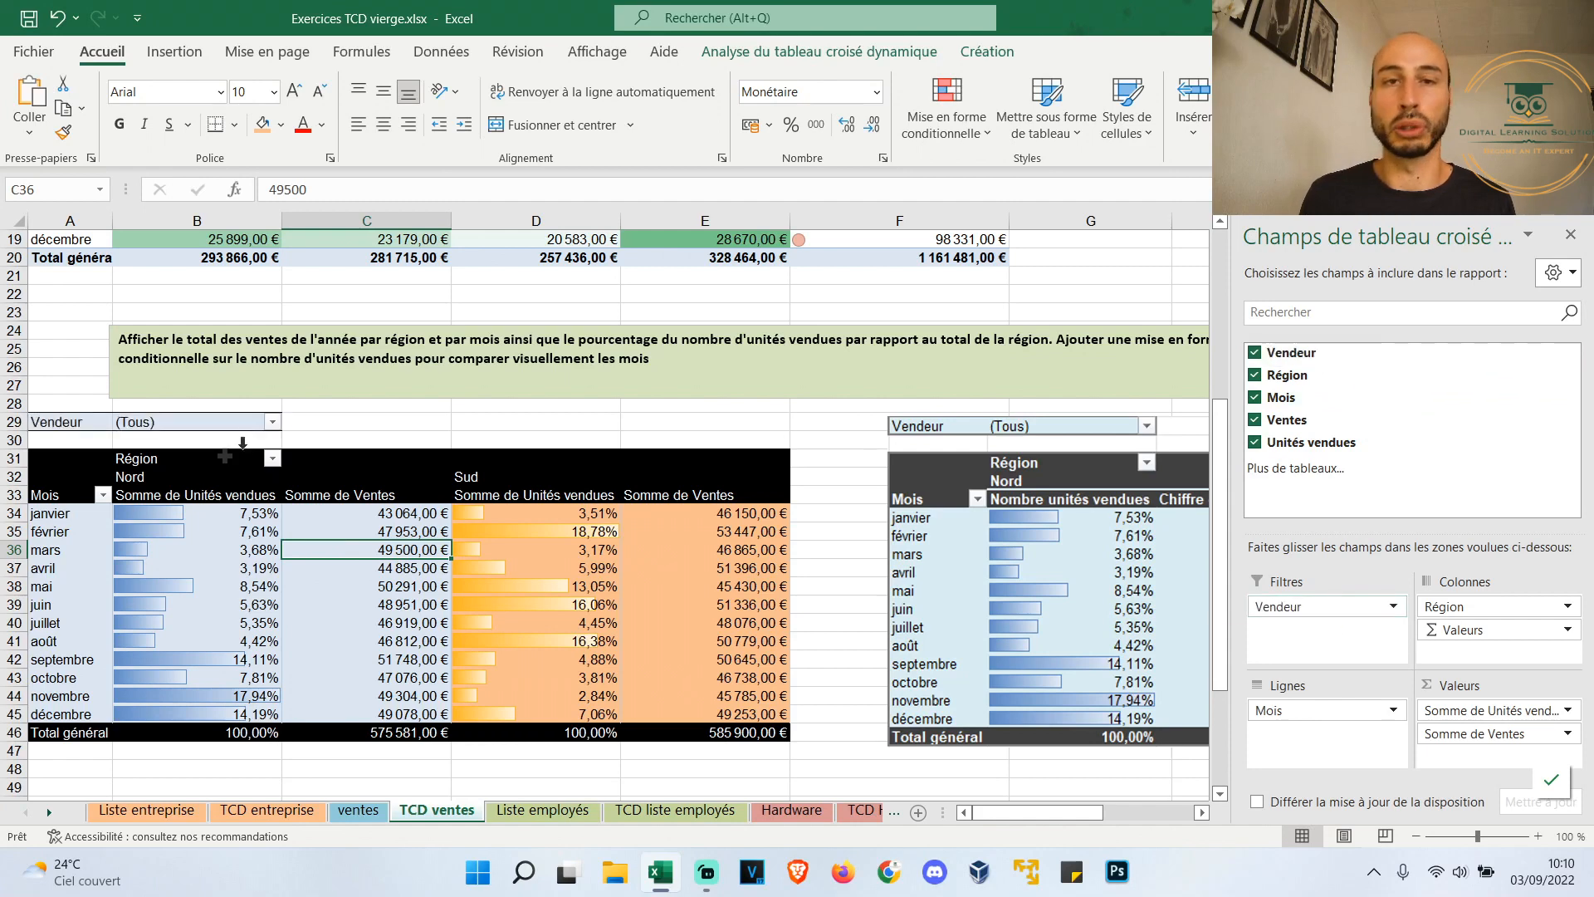
Test the Vendeur filter by showing a single salesperson, and reset it to (Tous)
{"action": "left_click", "coordinate": [273, 421]}
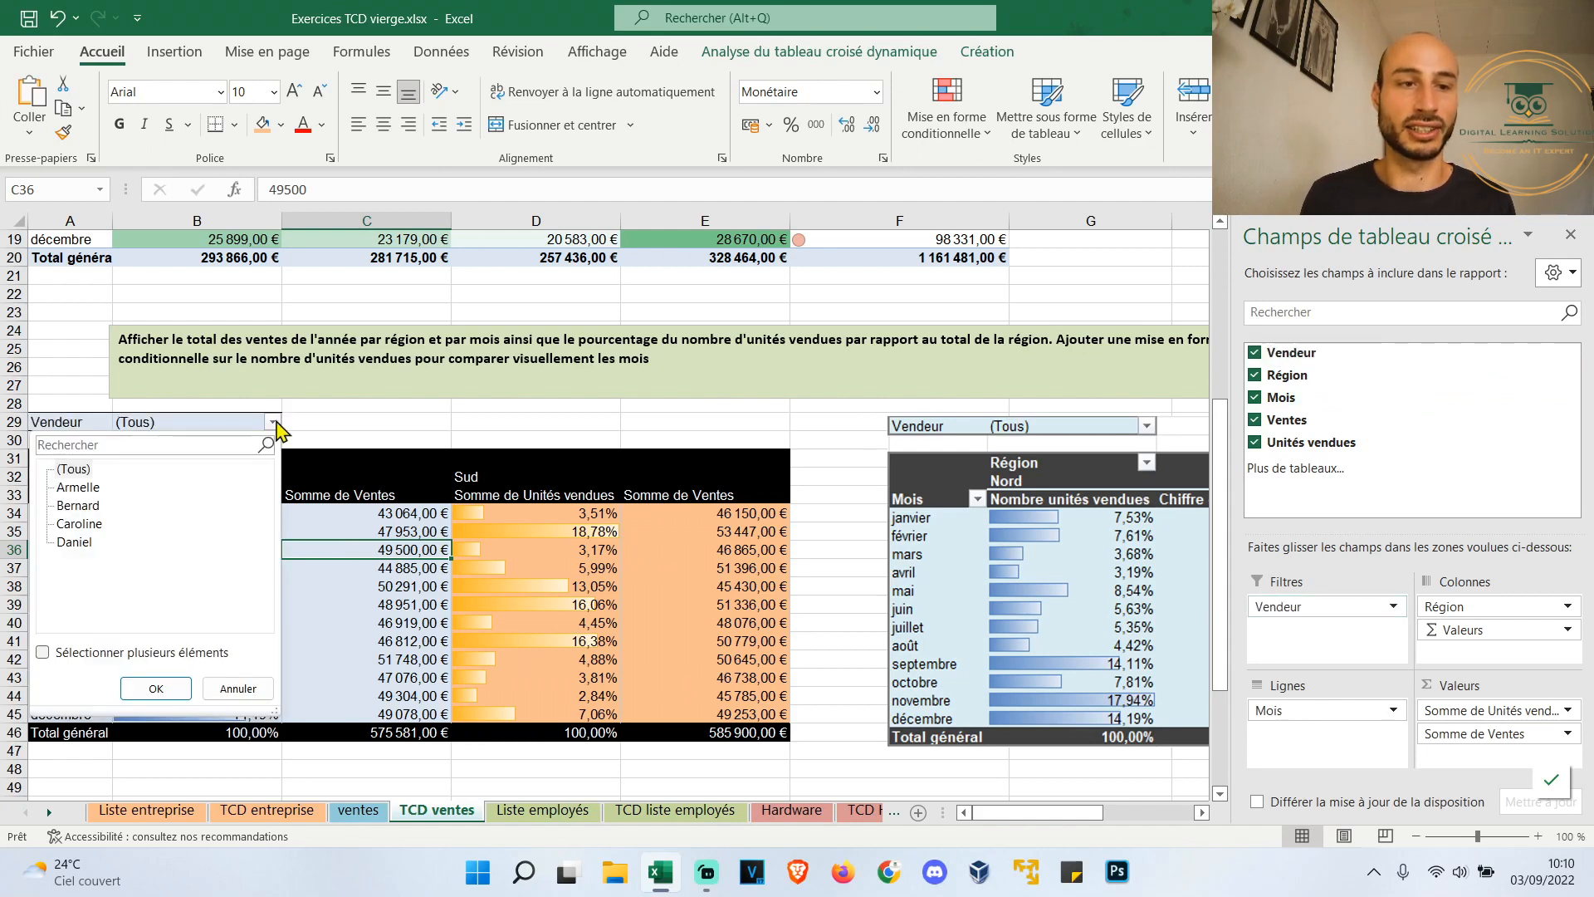
{"action": "left_click", "coordinate": [78, 505]}
{"action": "left_click", "coordinate": [156, 688]}
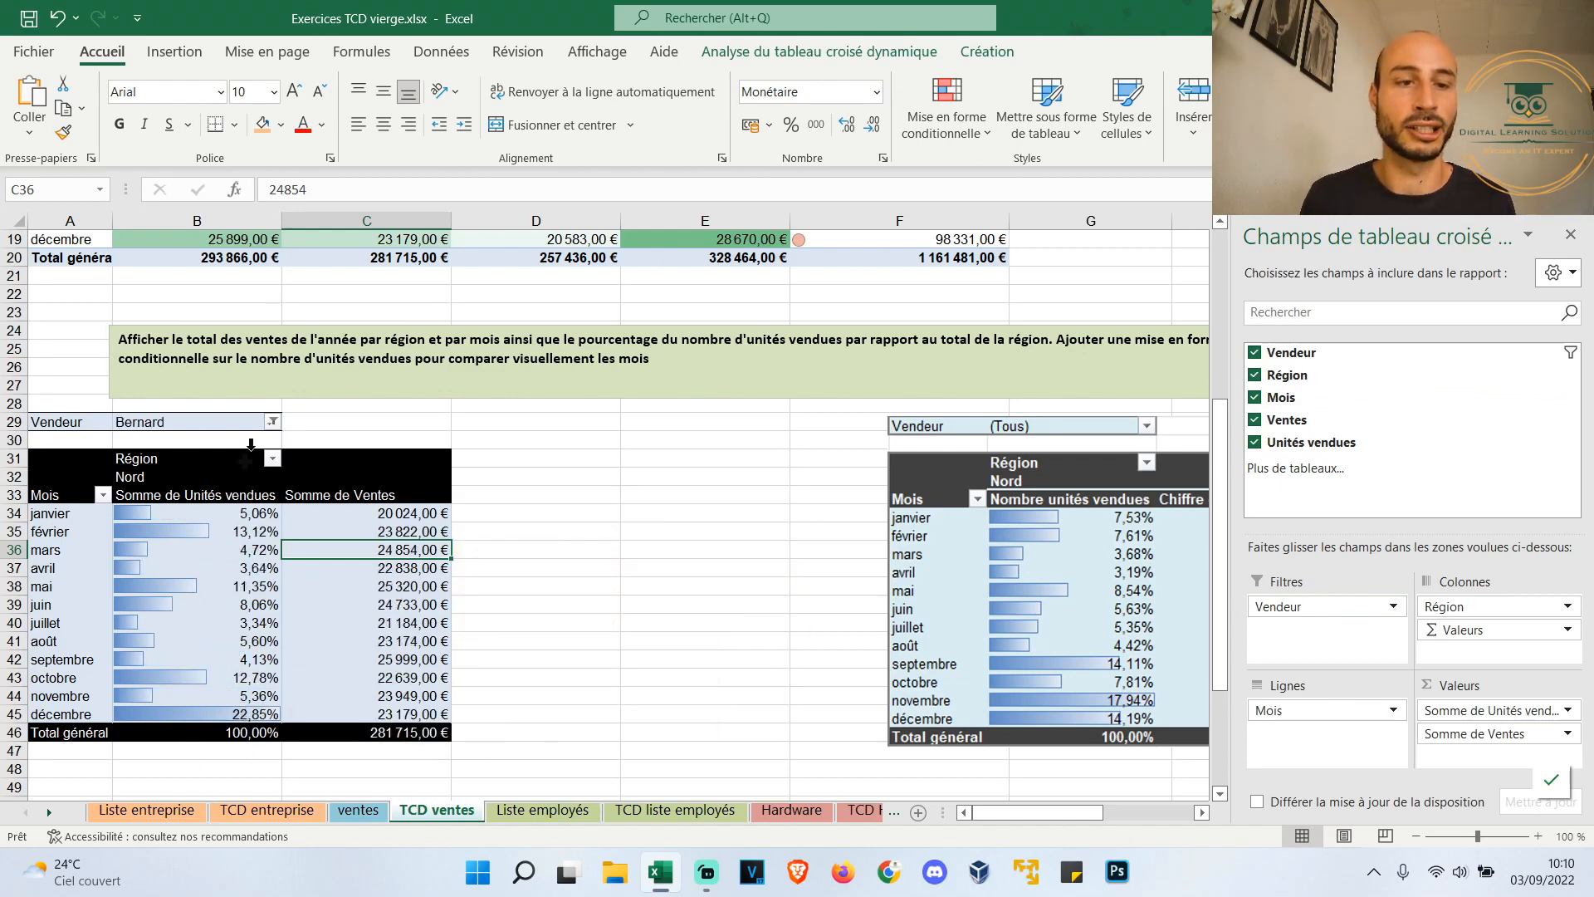
{"action": "left_click", "coordinate": [273, 422]}
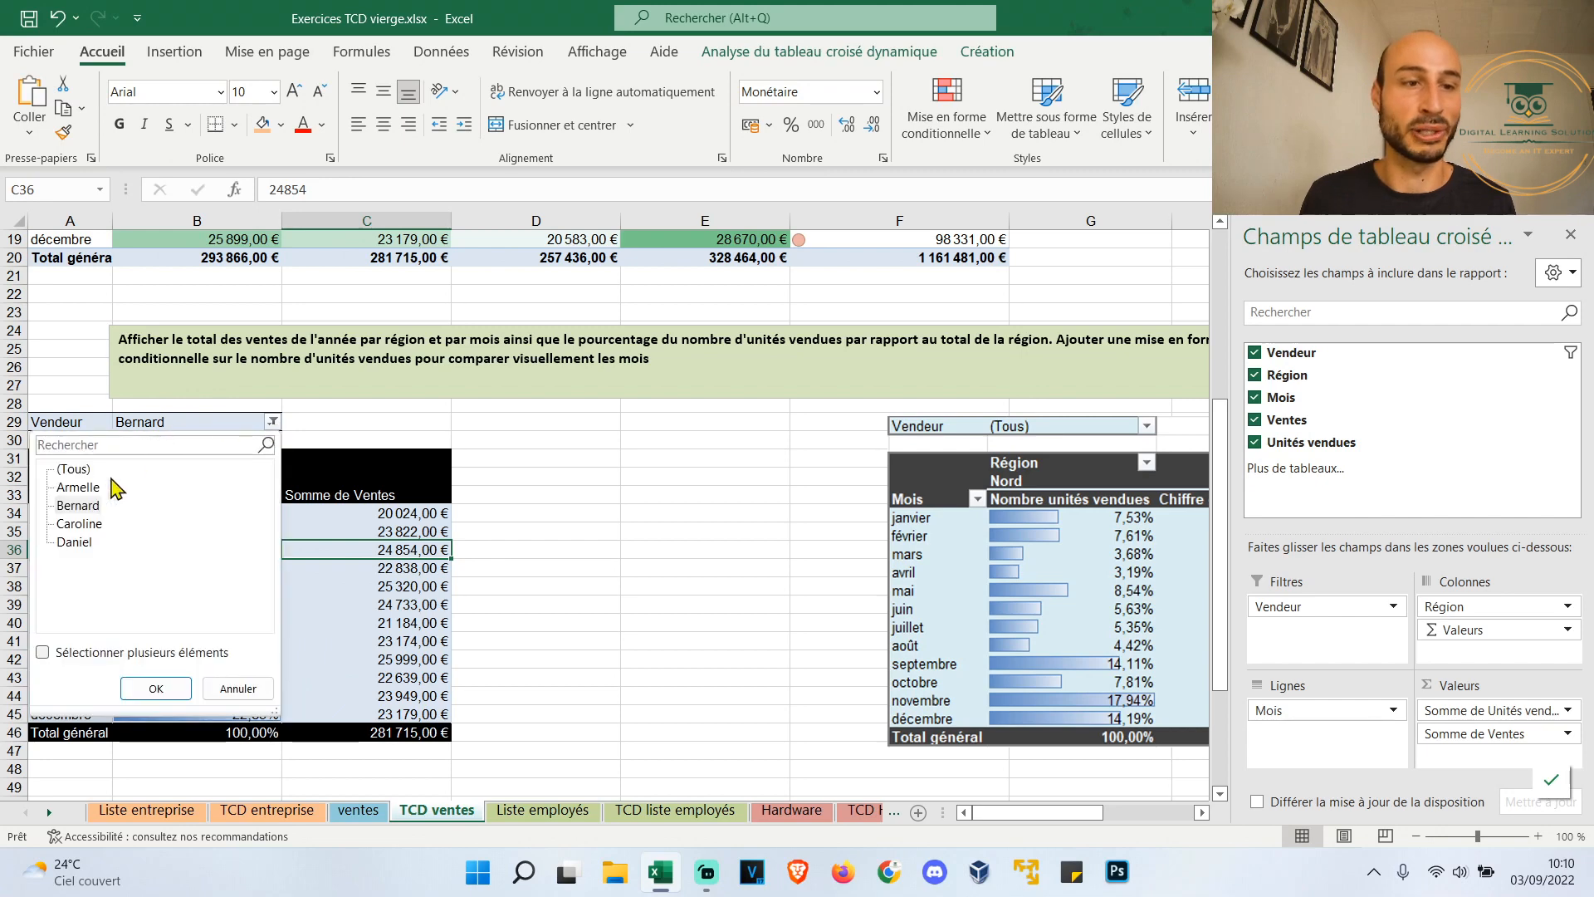
{"action": "left_click", "coordinate": [156, 688]}
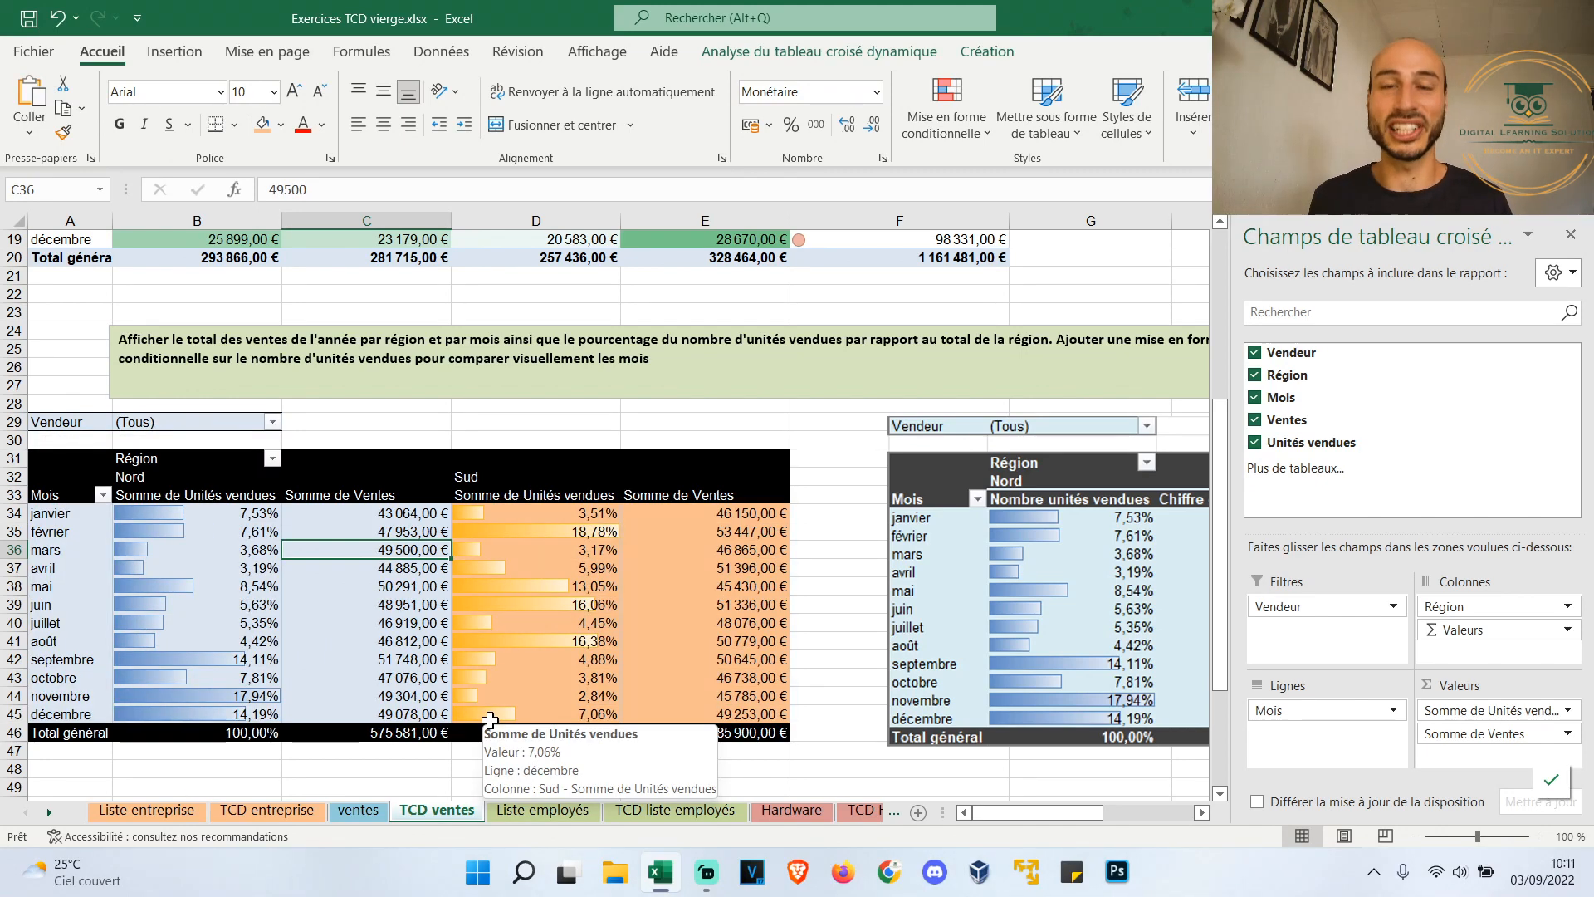
Create a pivot table from the Liste employés data A1:J117, placed in cell A8 of the TCD liste employés sheet
{"action": "left_click", "coordinate": [548, 810]}
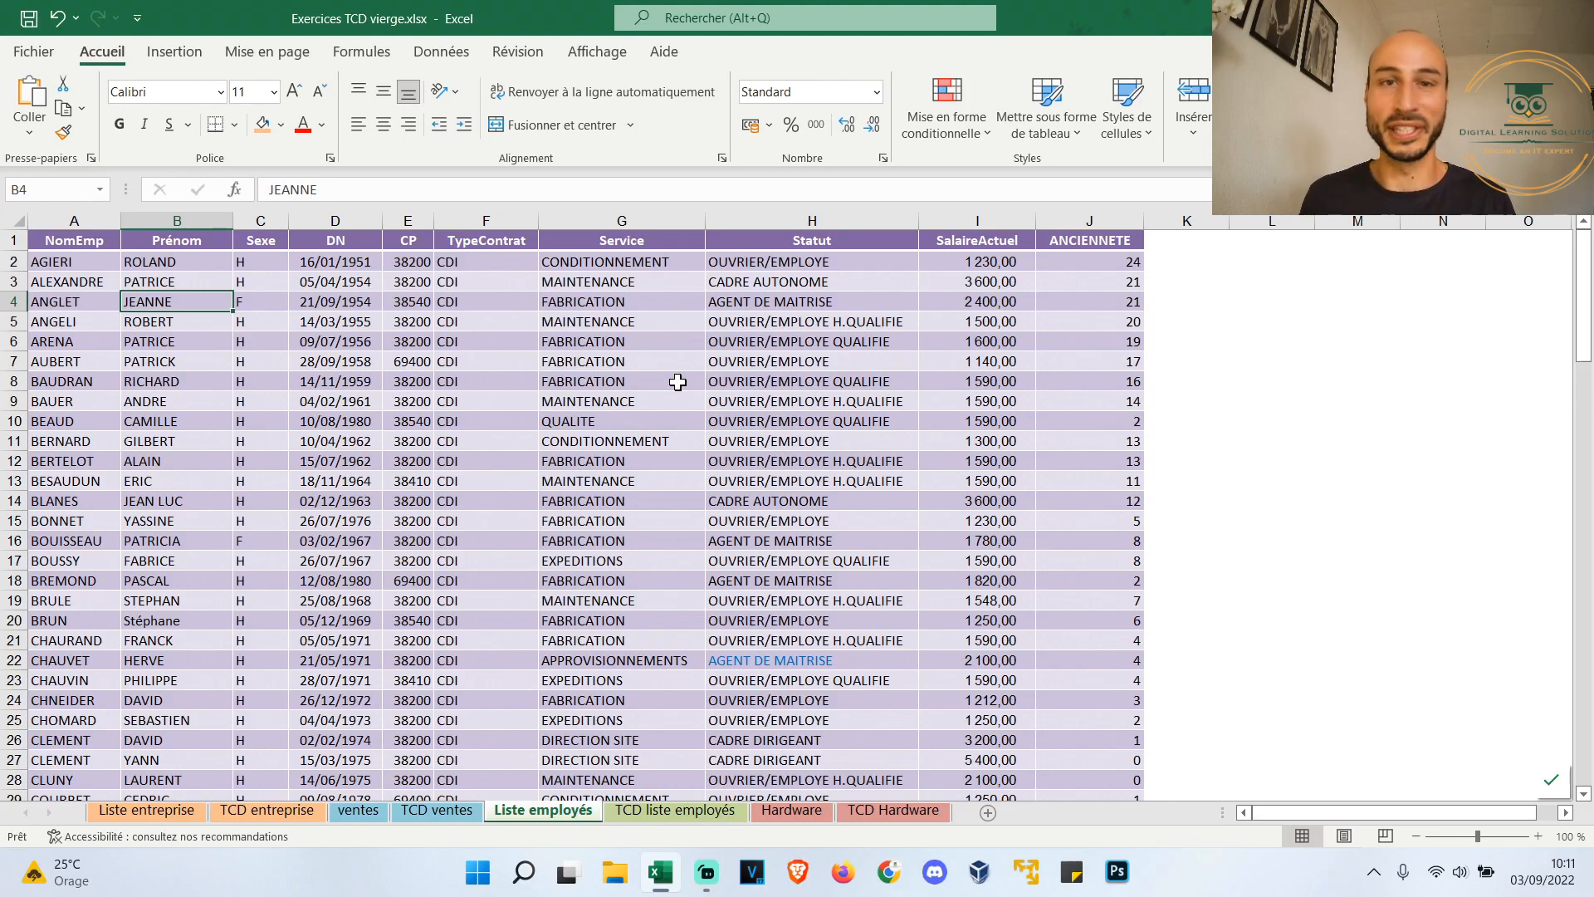
{"action": "key", "text": "ctrl+a"}
{"action": "left_click", "coordinate": [175, 52]}
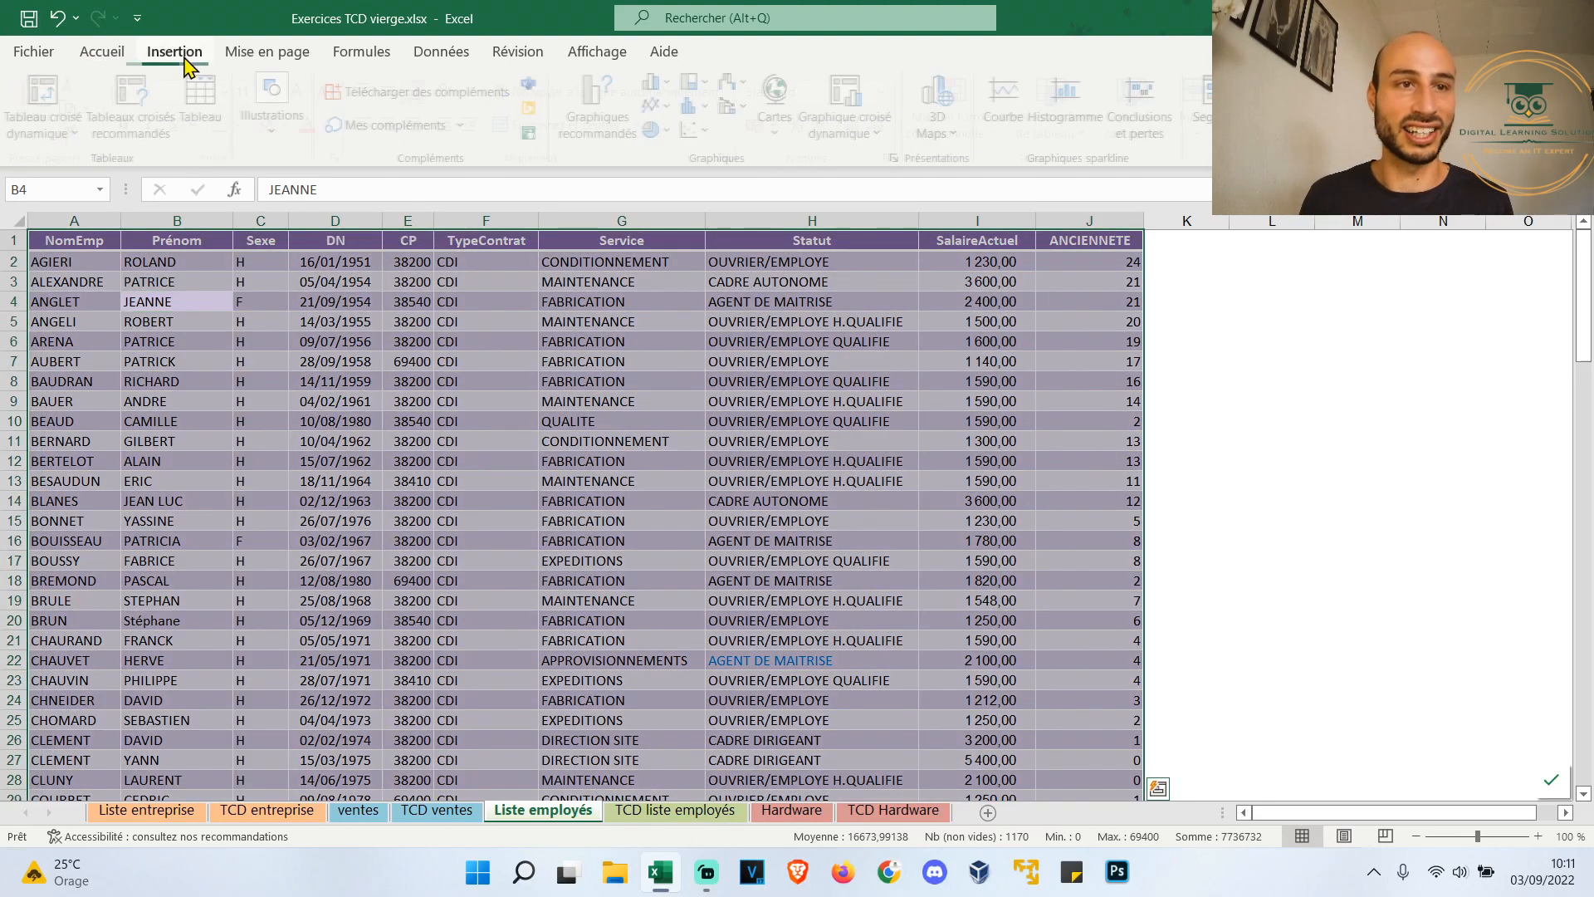
{"action": "left_click", "coordinate": [52, 93]}
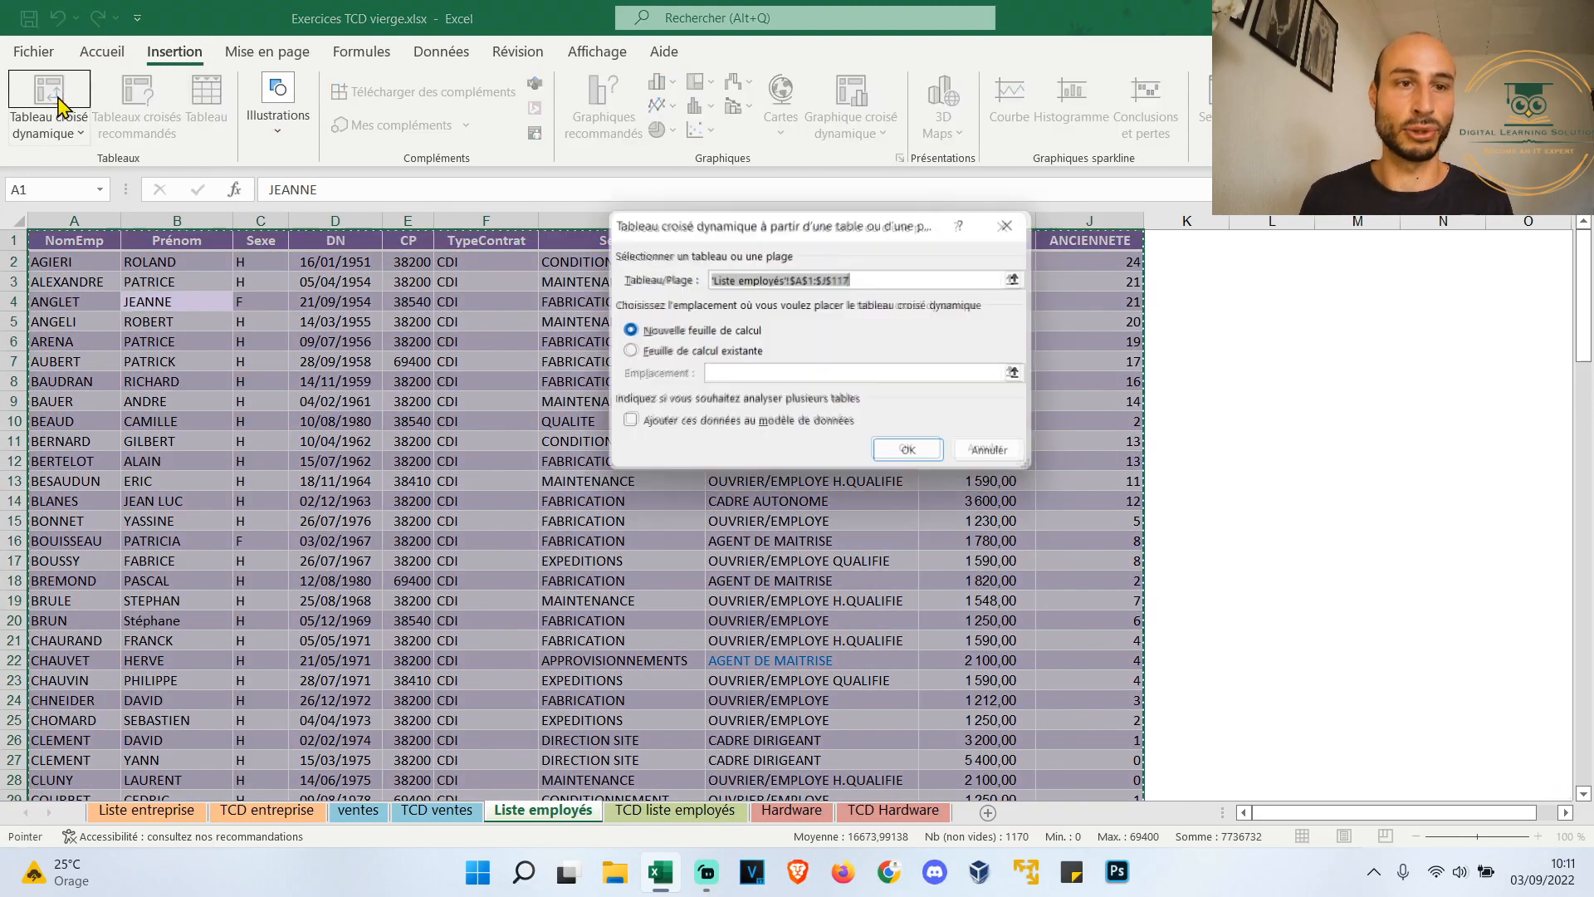
{"action": "left_click", "coordinate": [755, 355]}
{"action": "left_click", "coordinate": [675, 809]}
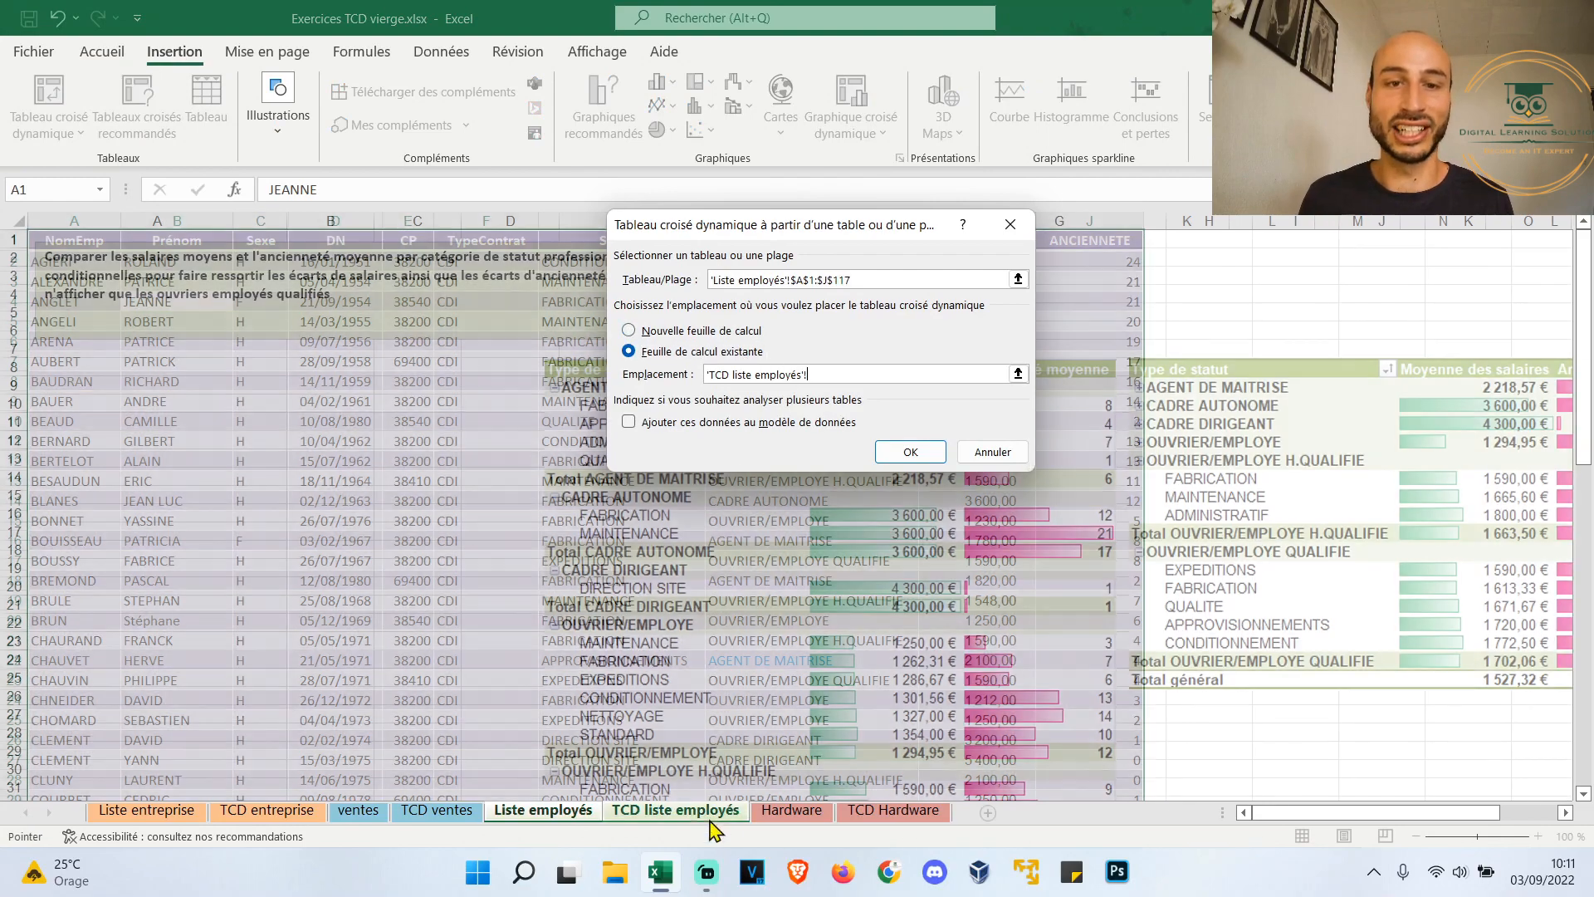
{"action": "left_click", "coordinate": [121, 365]}
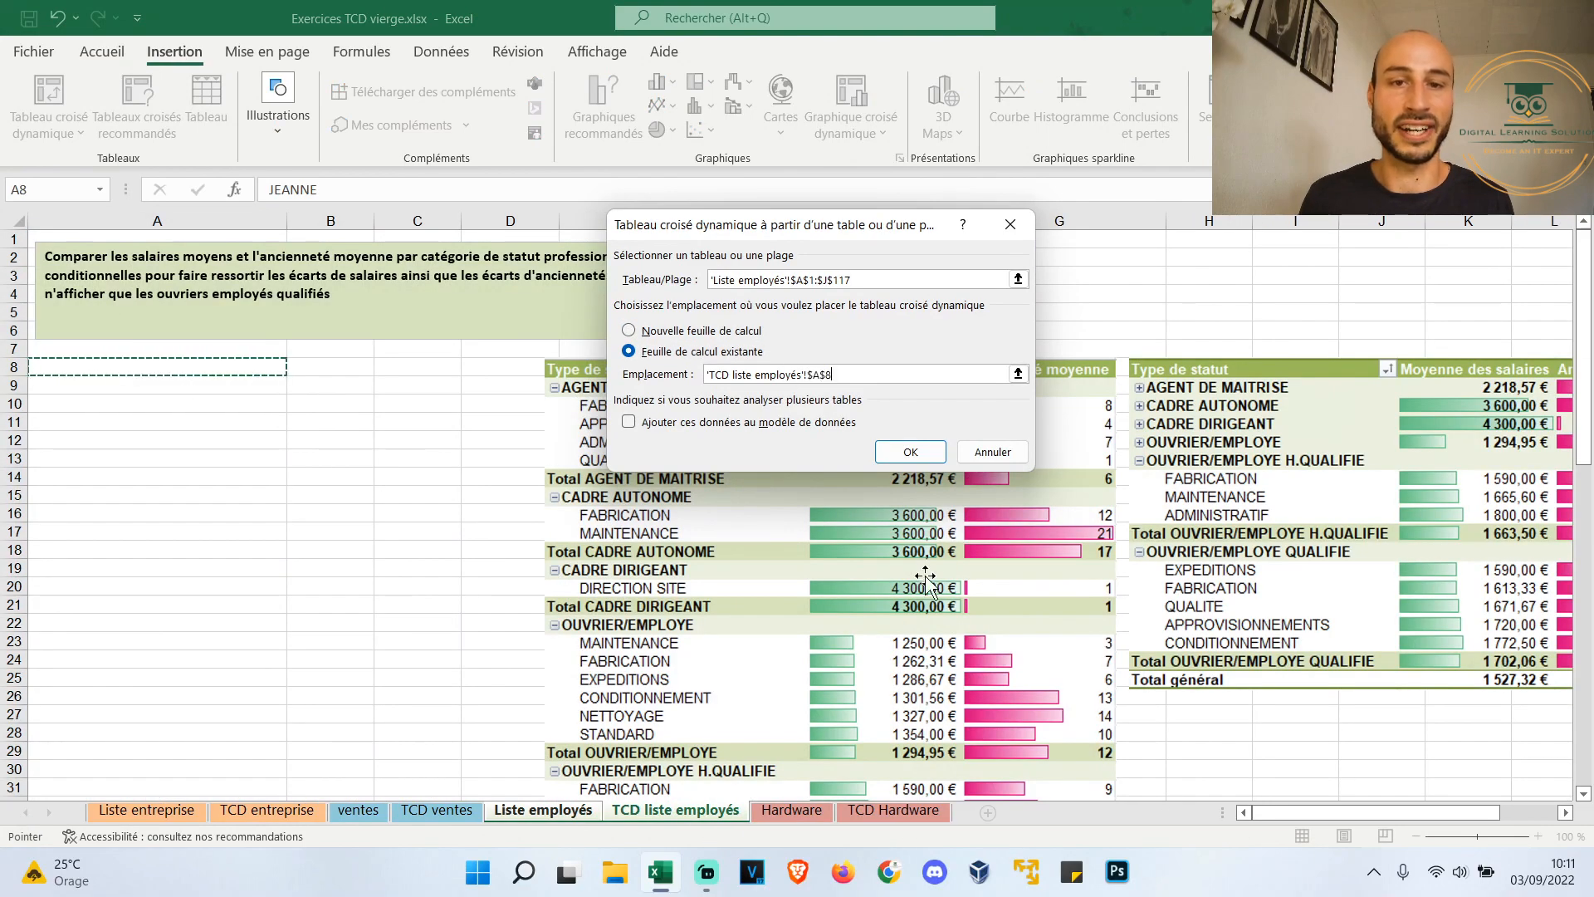
{"action": "left_click", "coordinate": [910, 454]}
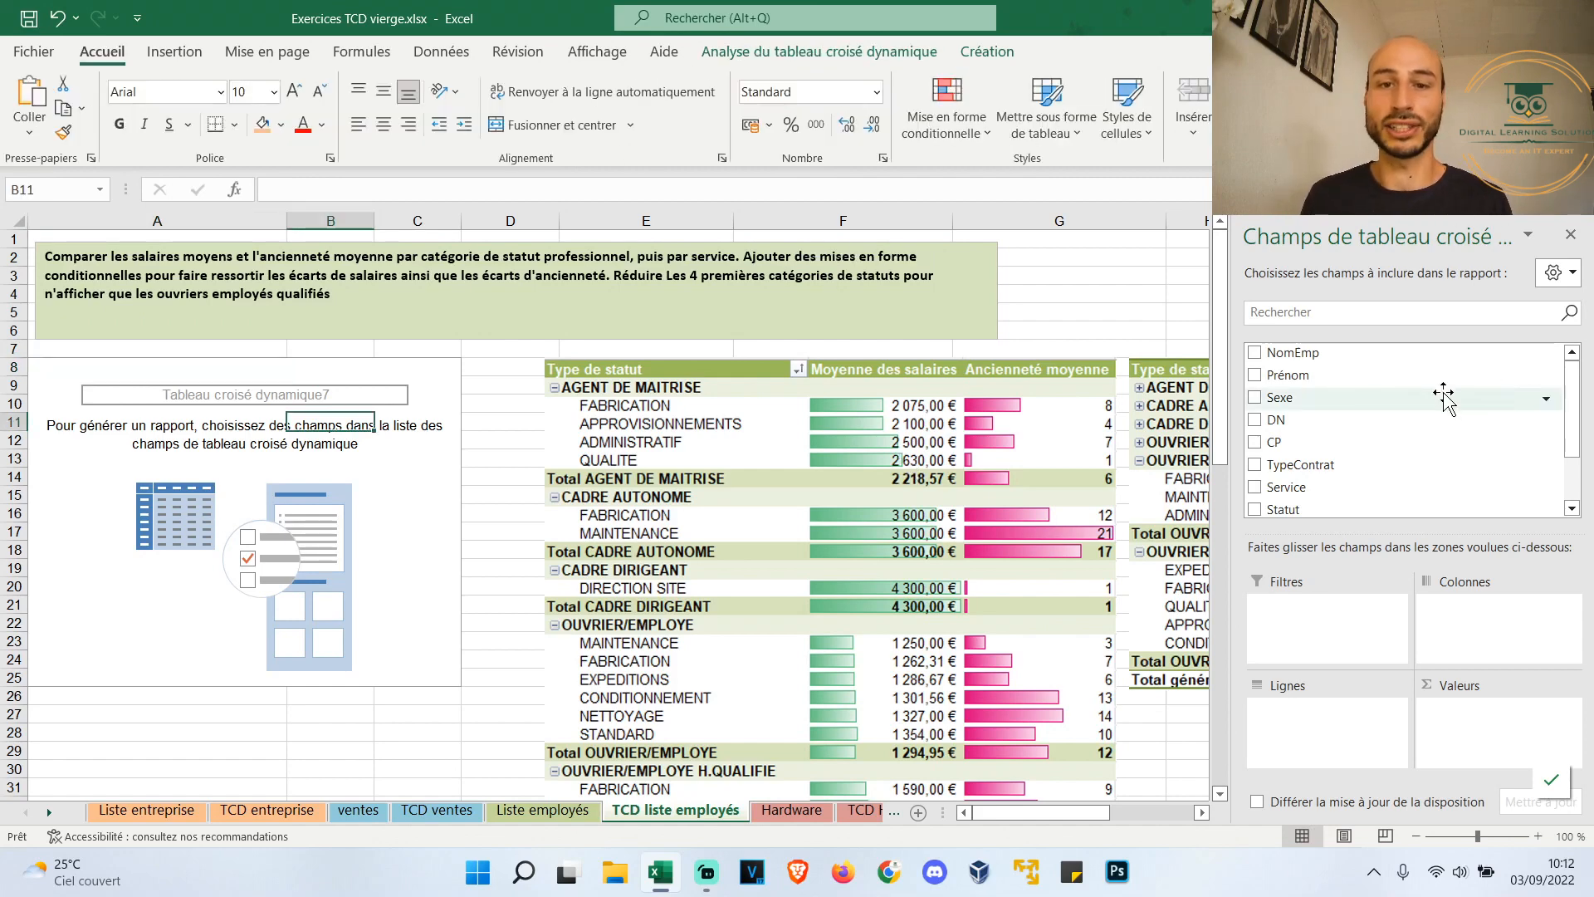
Add SalaireActuel and ANCIENNETE as values, with Statut and Service as nested row fields
{"action": "scroll", "coordinate": [1519, 407], "scroll_direction": "down", "scroll_amount": 2}
{"action": "left_click", "coordinate": [1302, 461]}
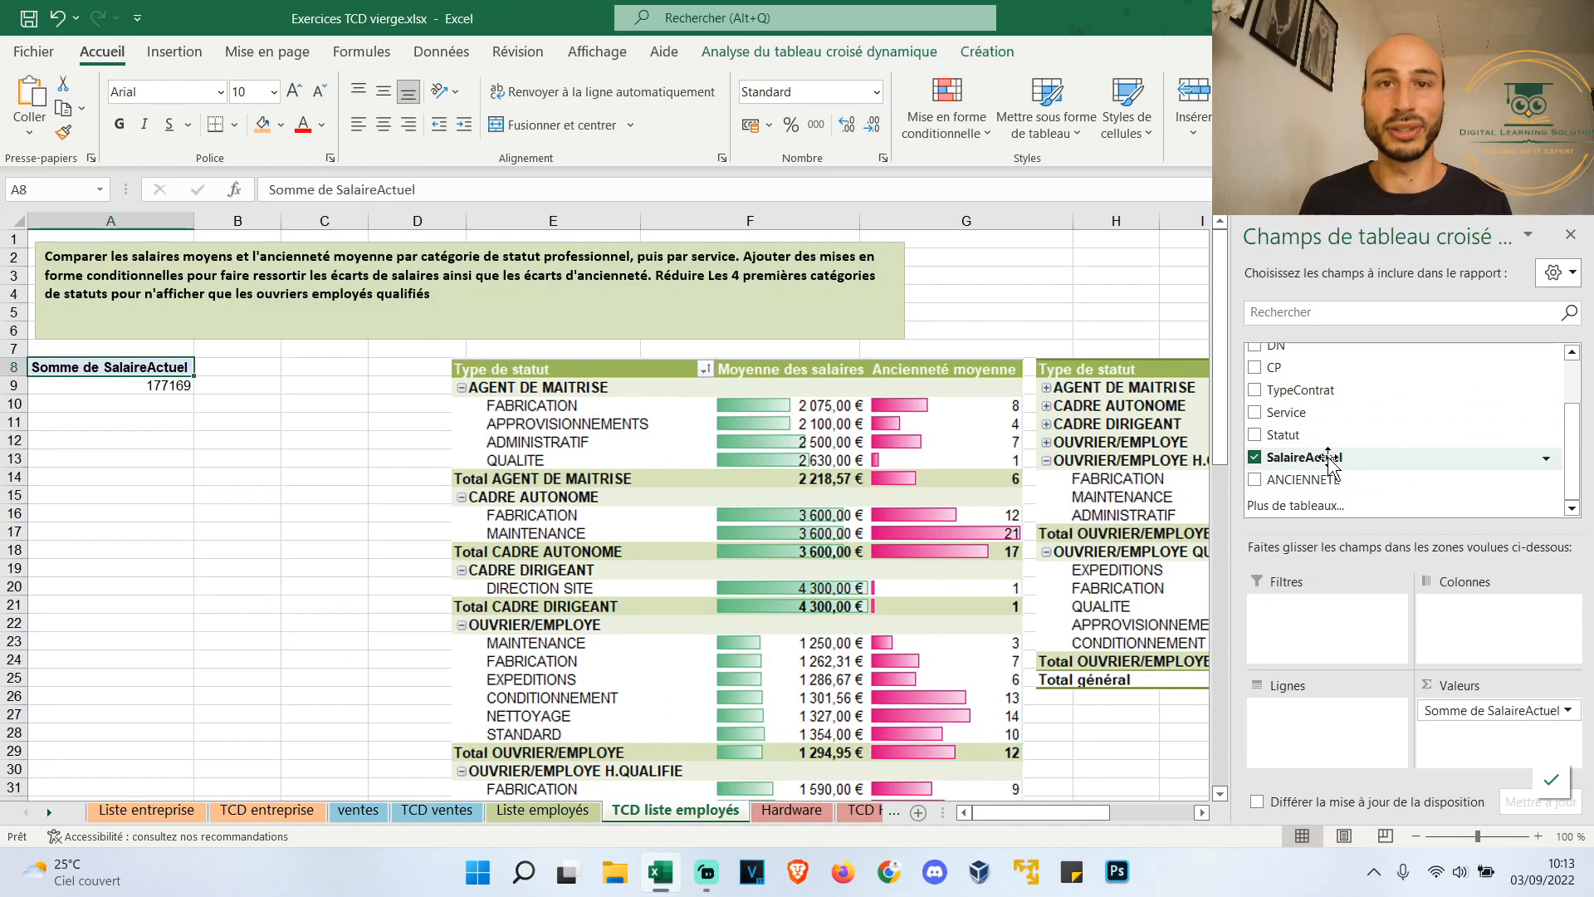
{"action": "scroll", "coordinate": [1322, 443], "scroll_direction": "up", "scroll_amount": 2}
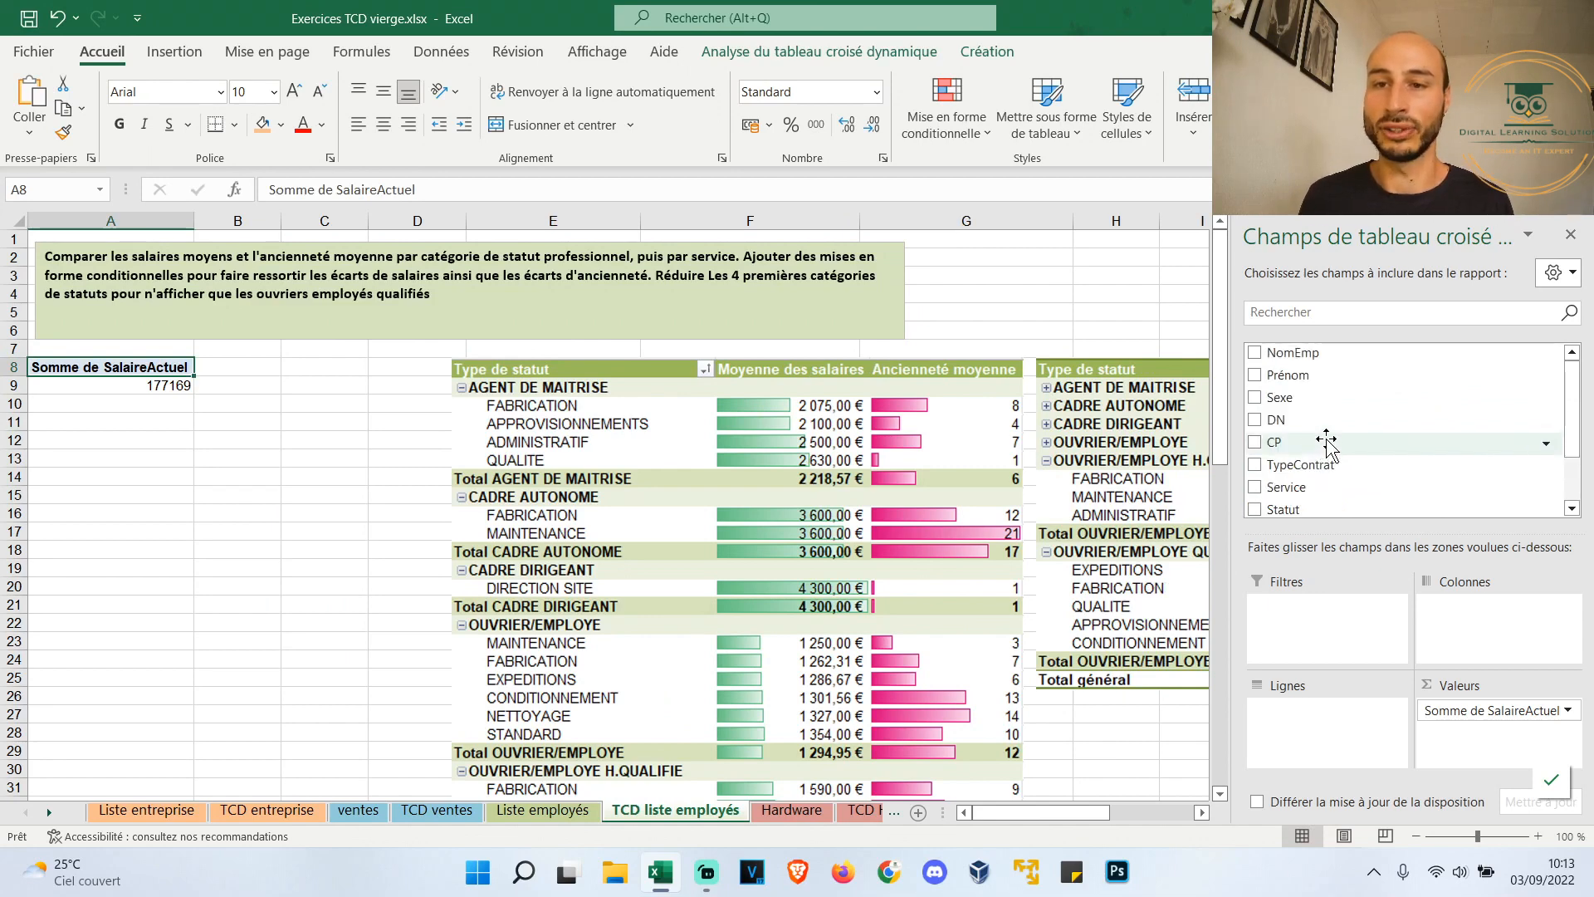
{"action": "scroll", "coordinate": [1325, 441], "scroll_direction": "down", "scroll_amount": 2}
{"action": "left_click", "coordinate": [1254, 482]}
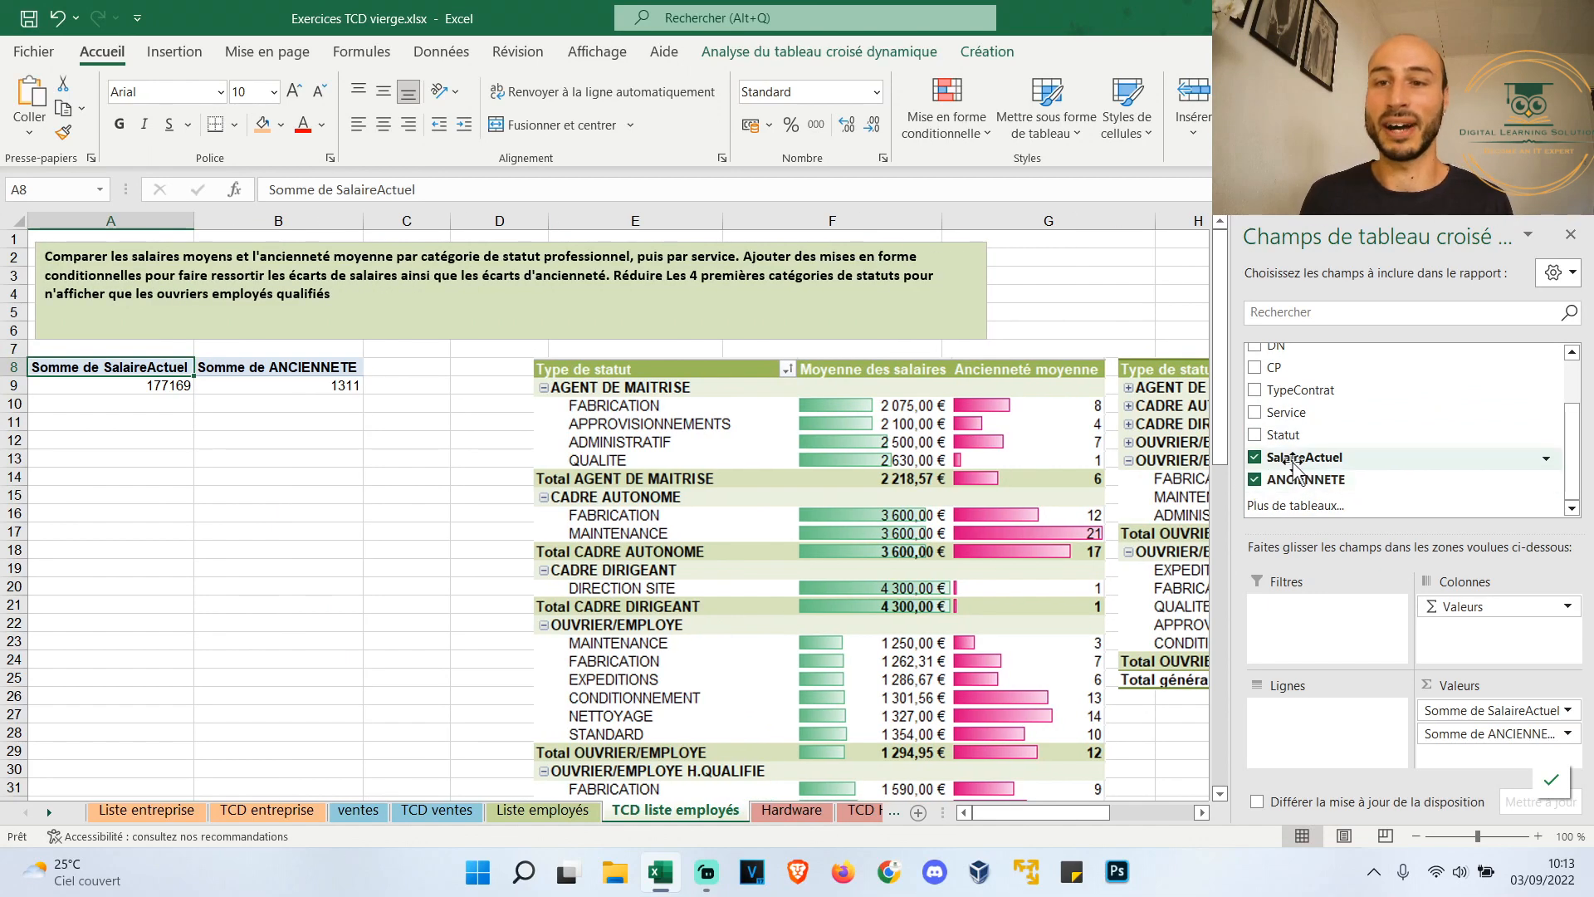
{"action": "scroll", "coordinate": [1262, 473], "scroll_direction": "up", "scroll_amount": 1}
{"action": "left_click", "coordinate": [1256, 460]}
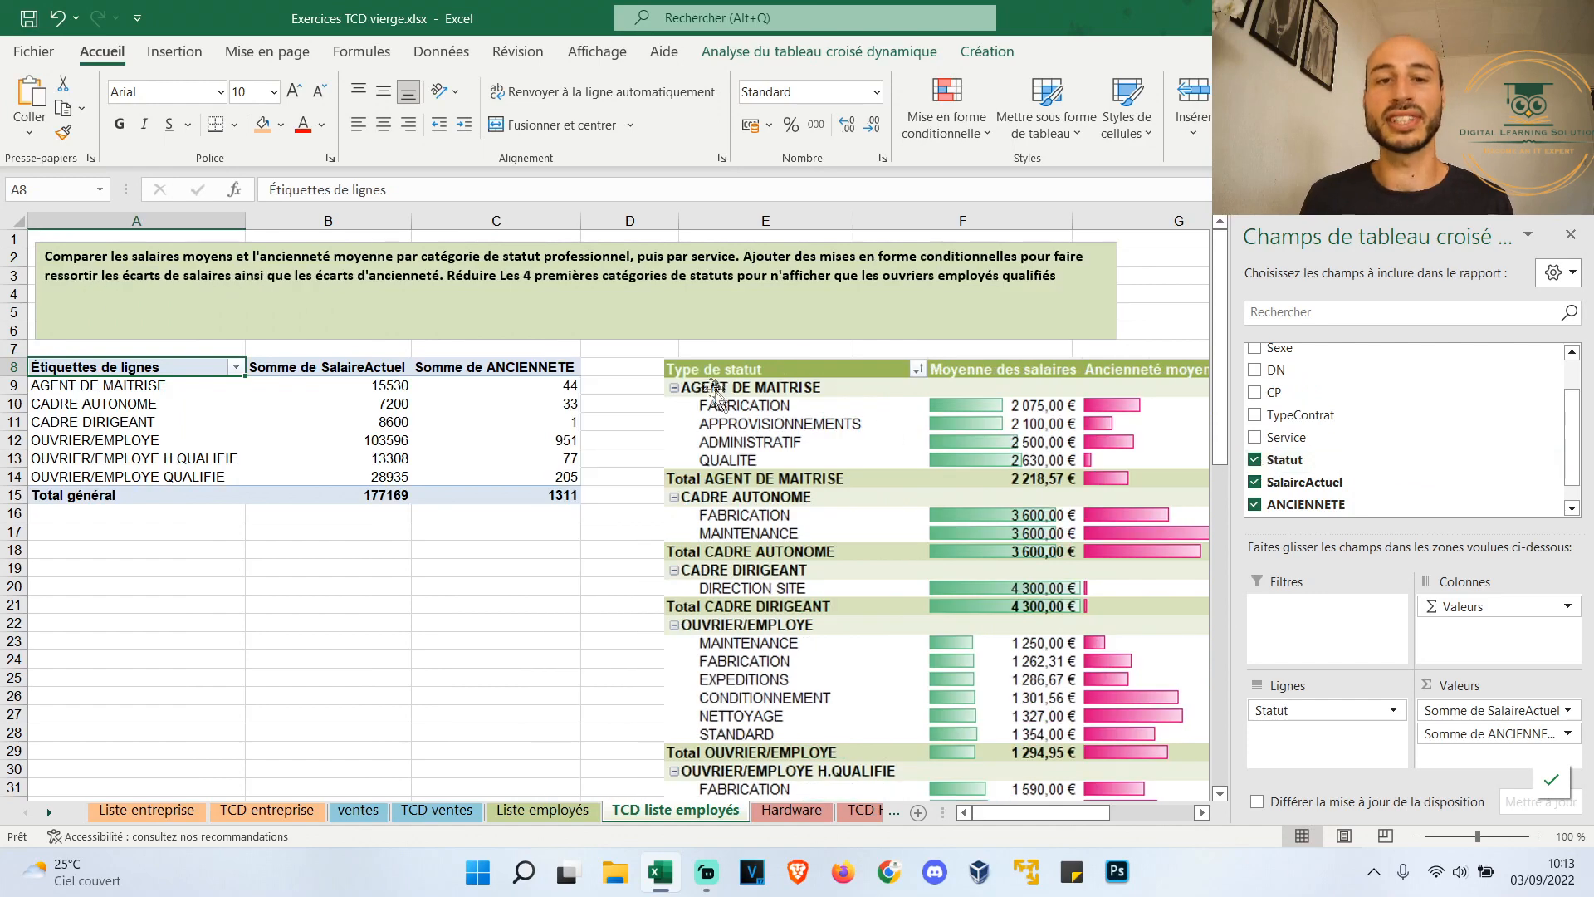
{"action": "left_click", "coordinate": [1254, 438]}
Summarize the SalaireActuel values by average (Moyenne)
{"action": "left_click", "coordinate": [369, 387]}
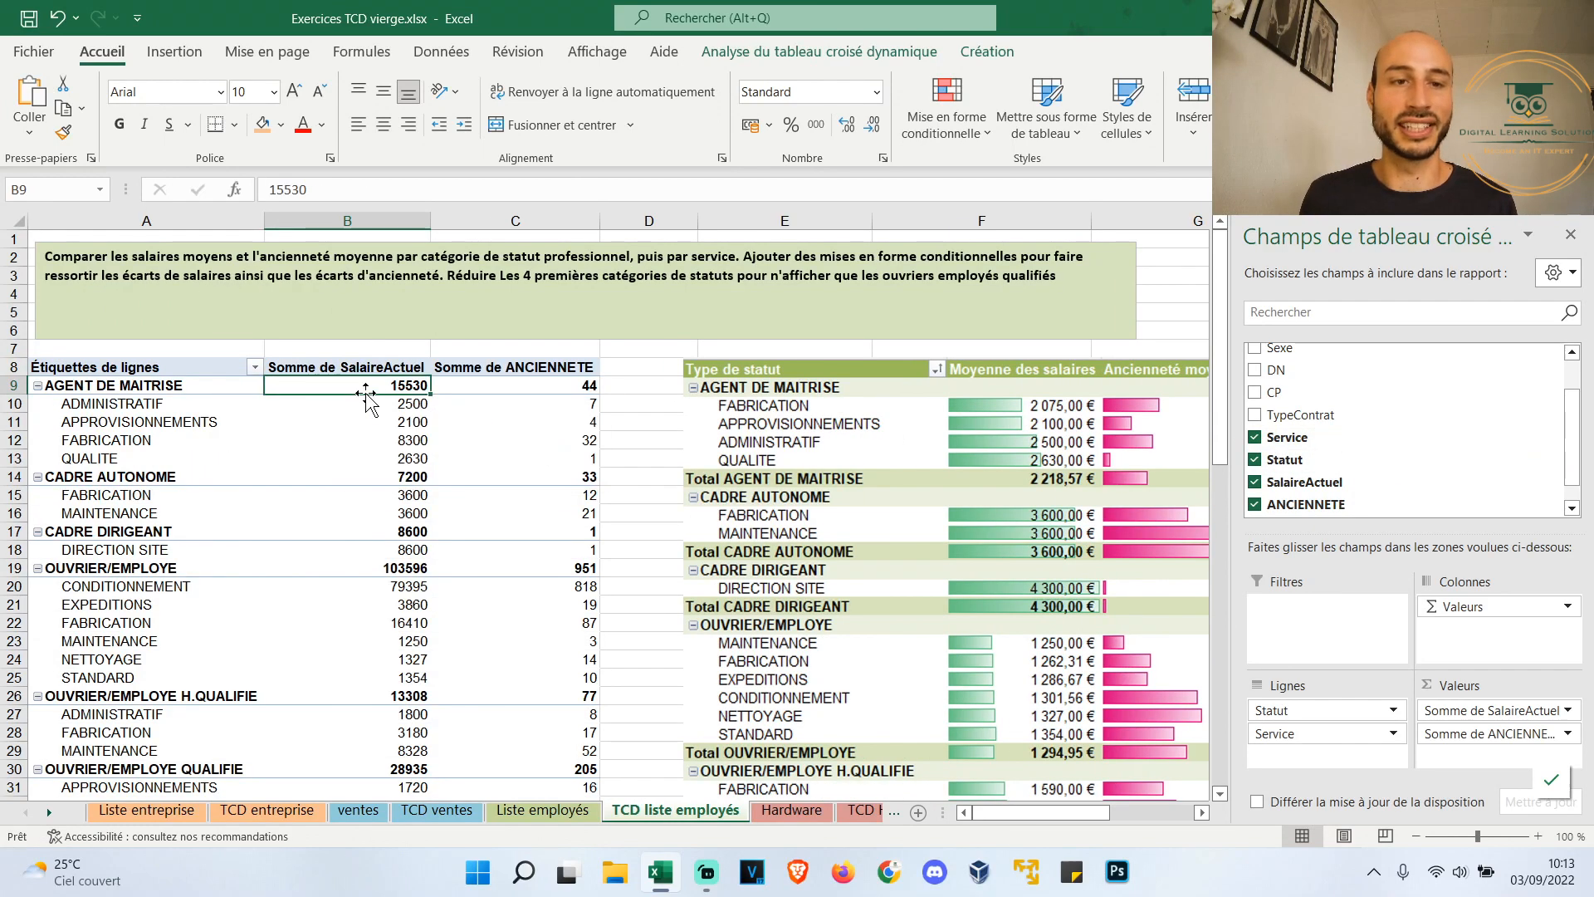
{"action": "right_click", "coordinate": [369, 390]}
{"action": "mouse_move", "coordinate": [560, 639]}
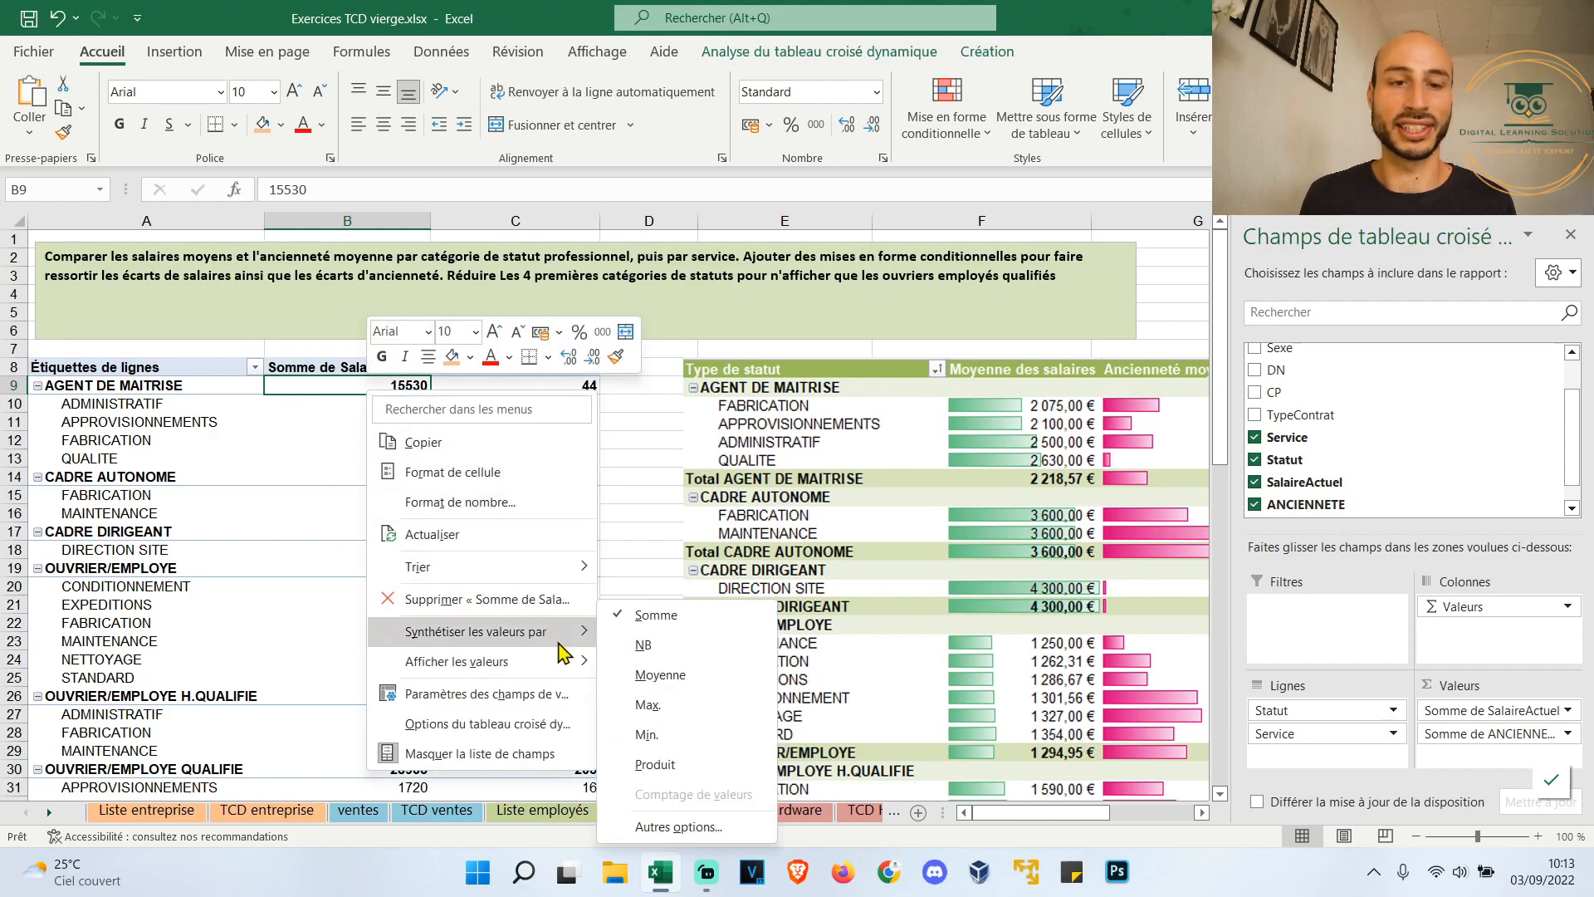
{"action": "left_click", "coordinate": [664, 674]}
Apply the Monétaire number format to the average SalaireActuel value field
{"action": "right_click", "coordinate": [402, 387]}
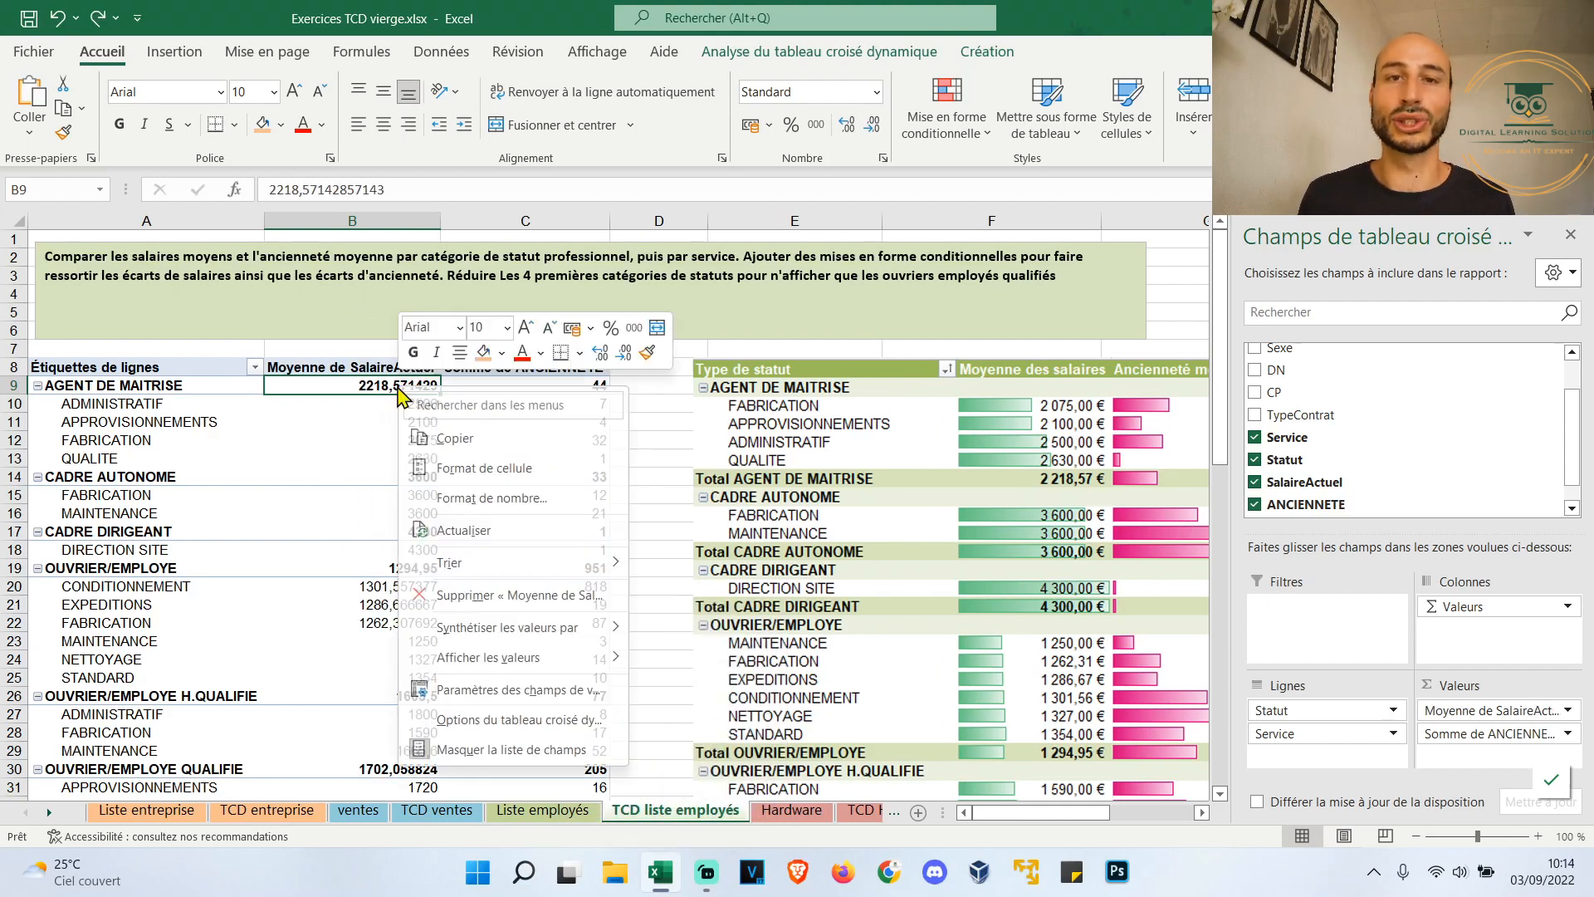
{"action": "left_click", "coordinate": [532, 690]}
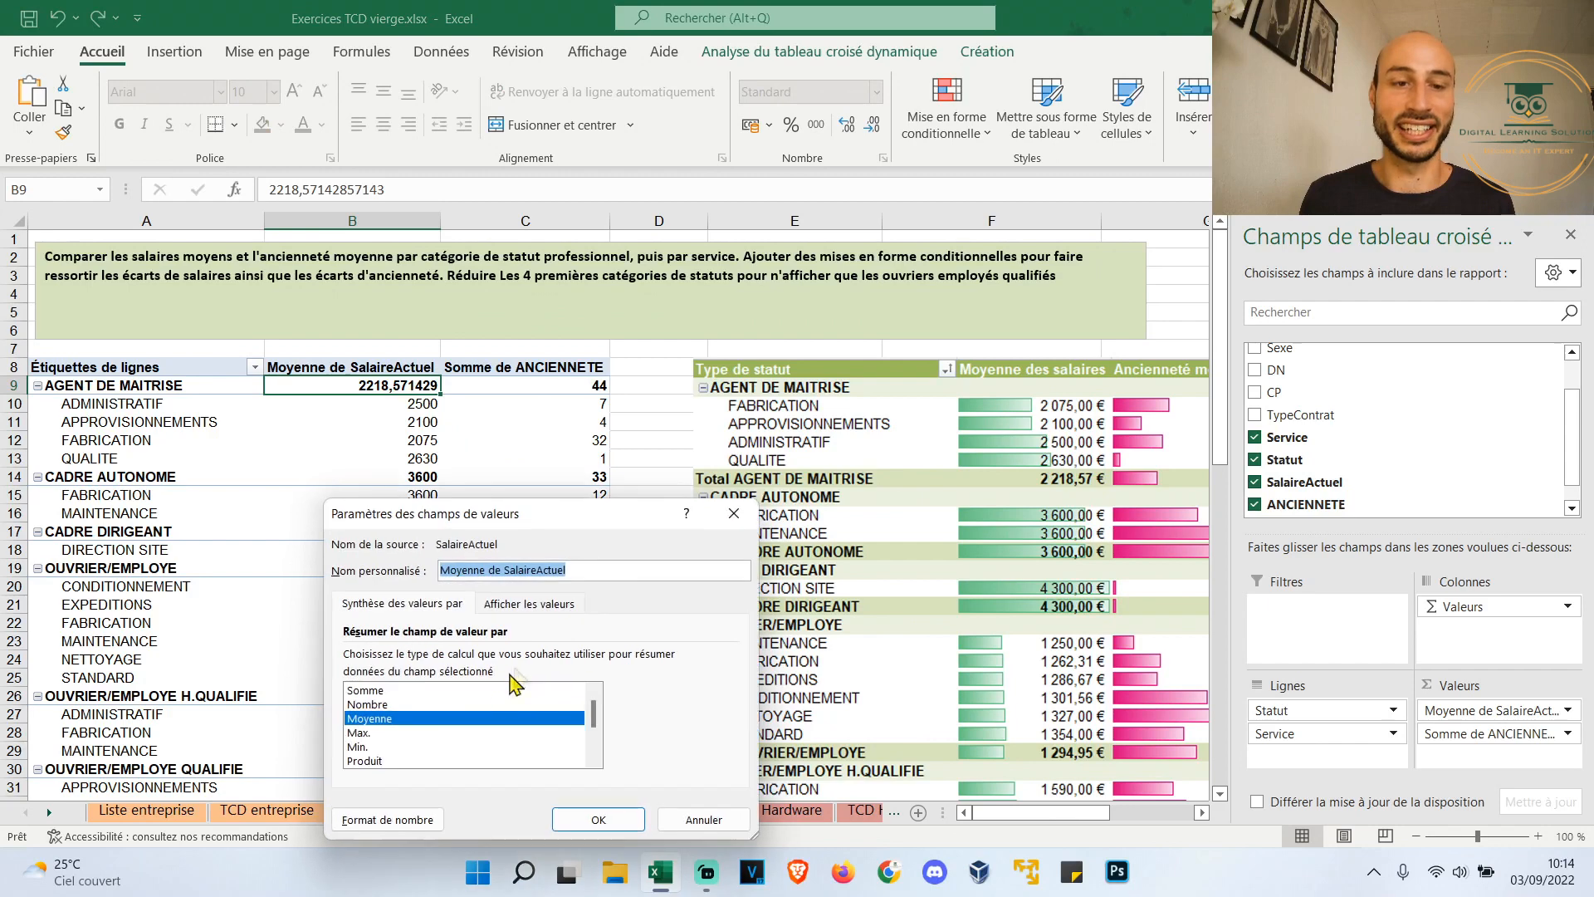
{"action": "left_click", "coordinate": [390, 821]}
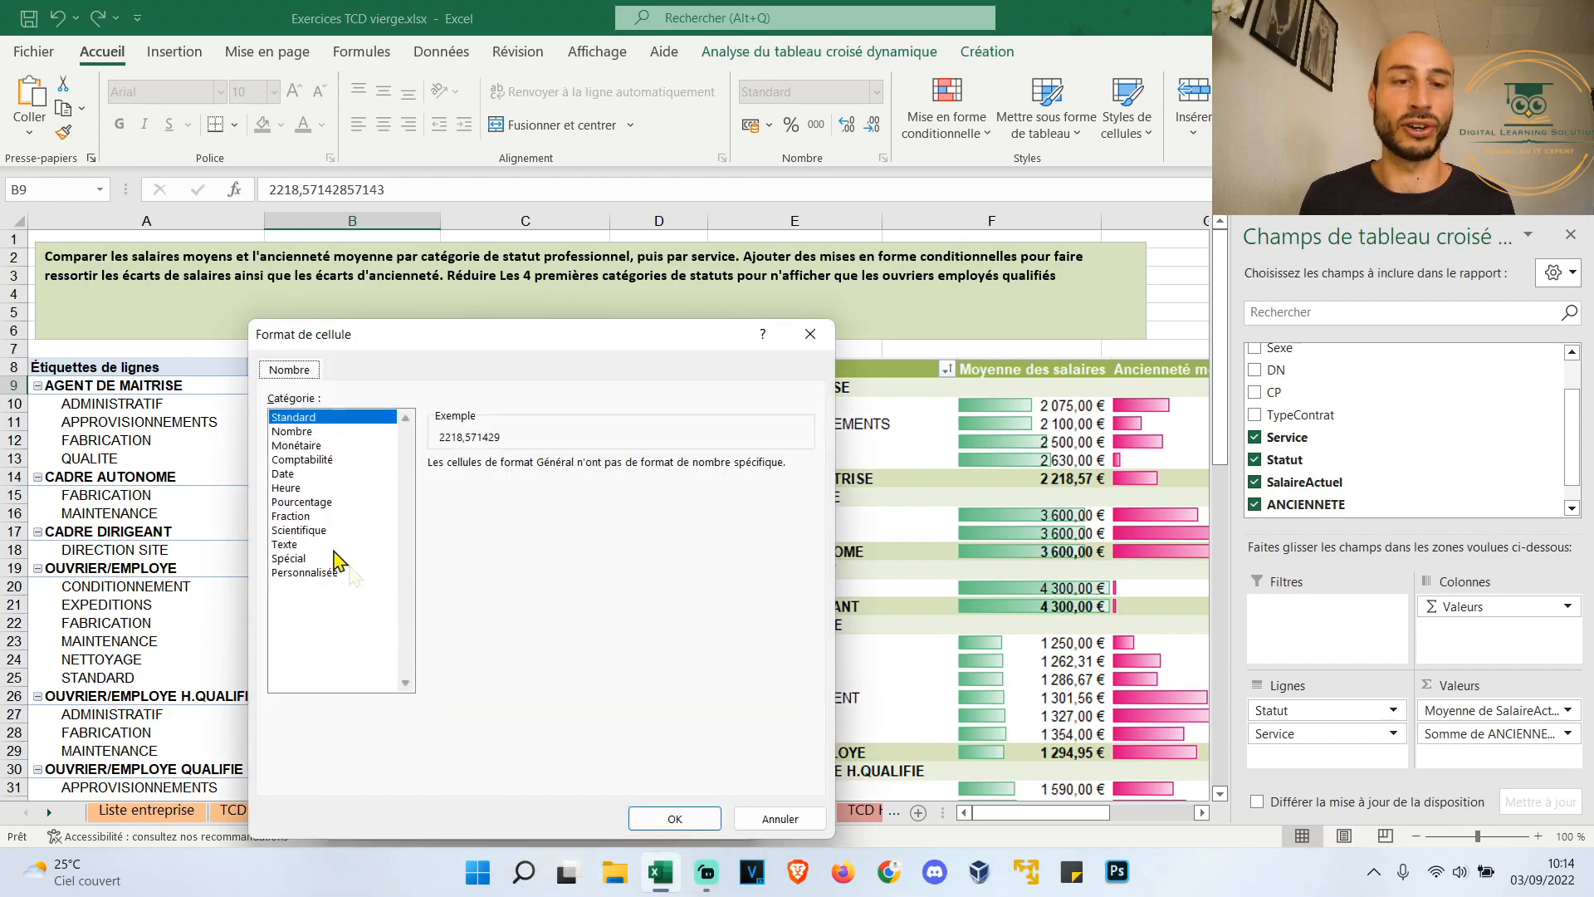
{"action": "left_click", "coordinate": [314, 446]}
{"action": "left_click", "coordinate": [677, 820]}
{"action": "left_click", "coordinate": [591, 821]}
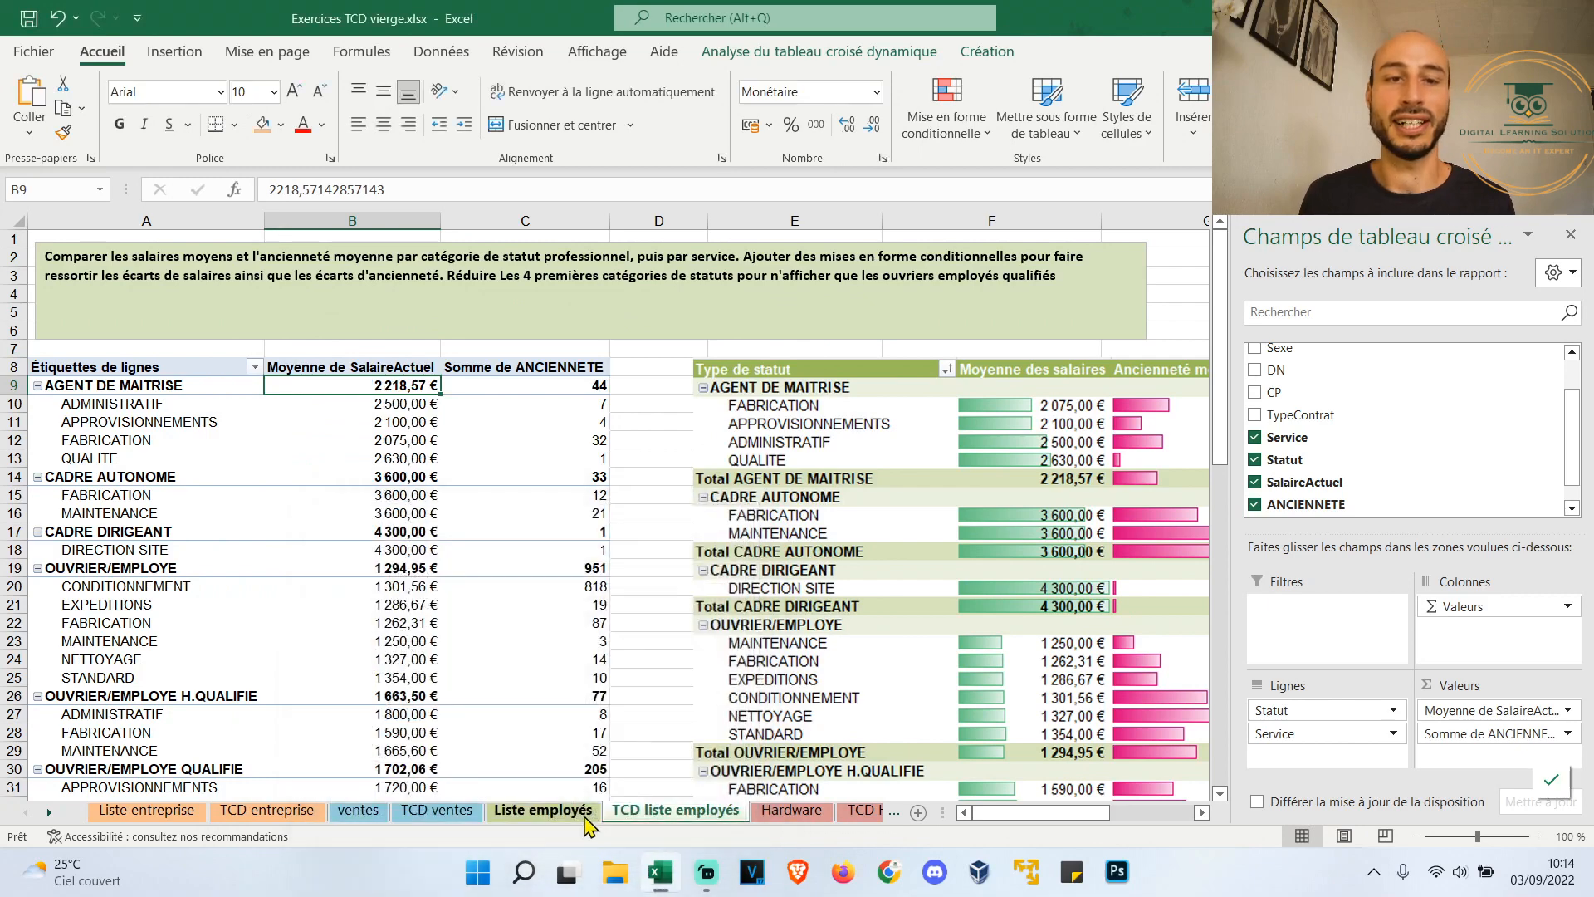
Summarize the ANCIENNETE values by average (Moyenne)
{"action": "right_click", "coordinate": [553, 386]}
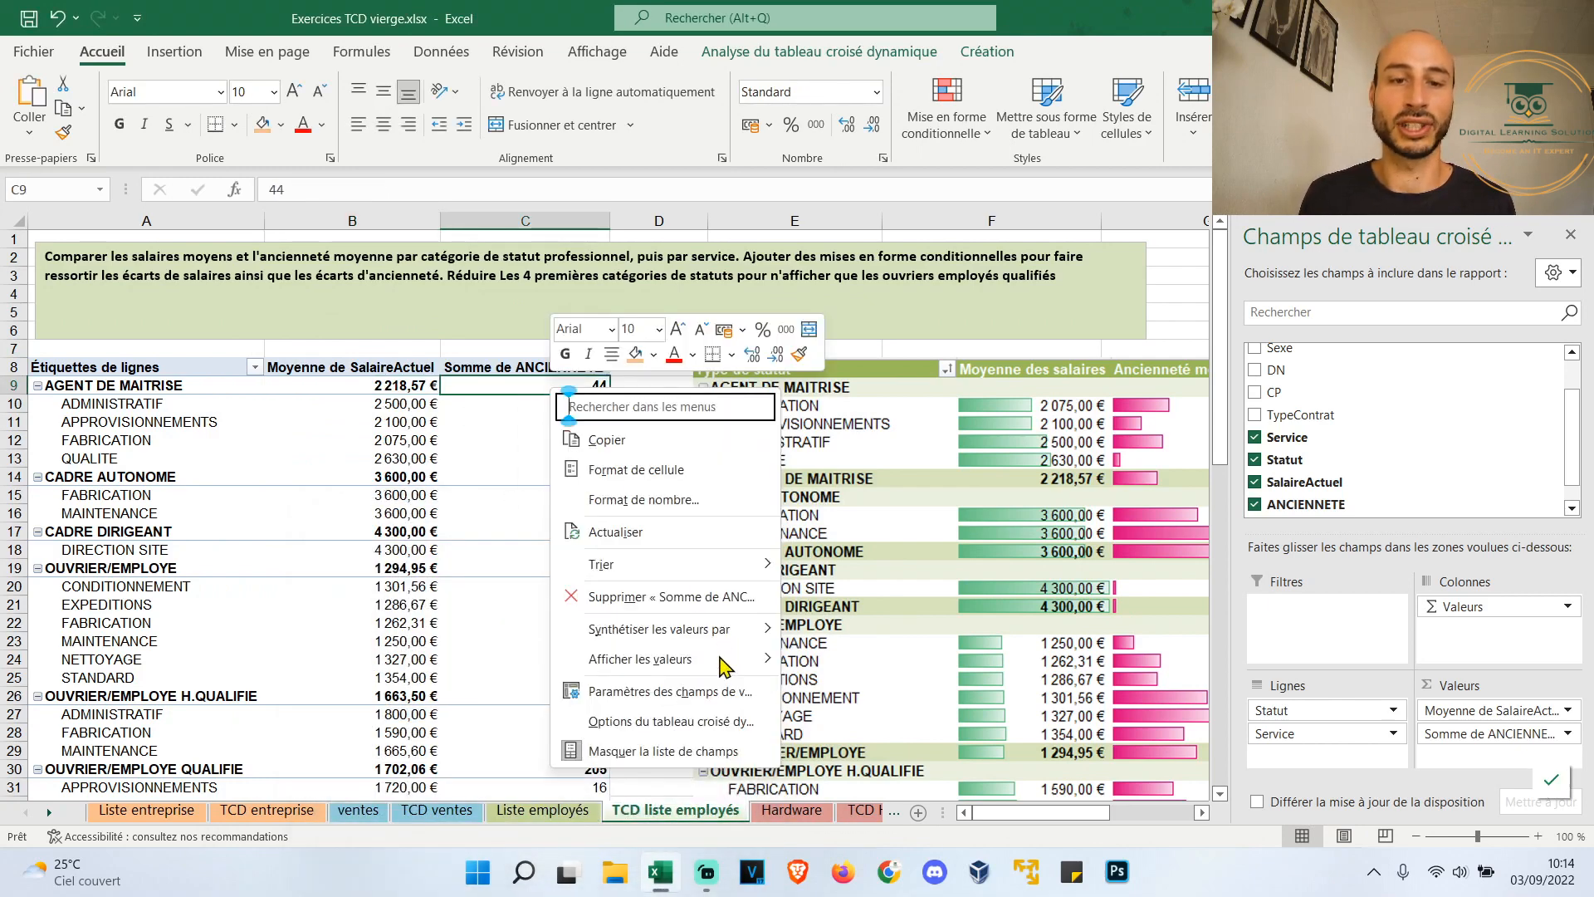
{"action": "mouse_move", "coordinate": [743, 631]}
{"action": "left_click", "coordinate": [845, 677]}
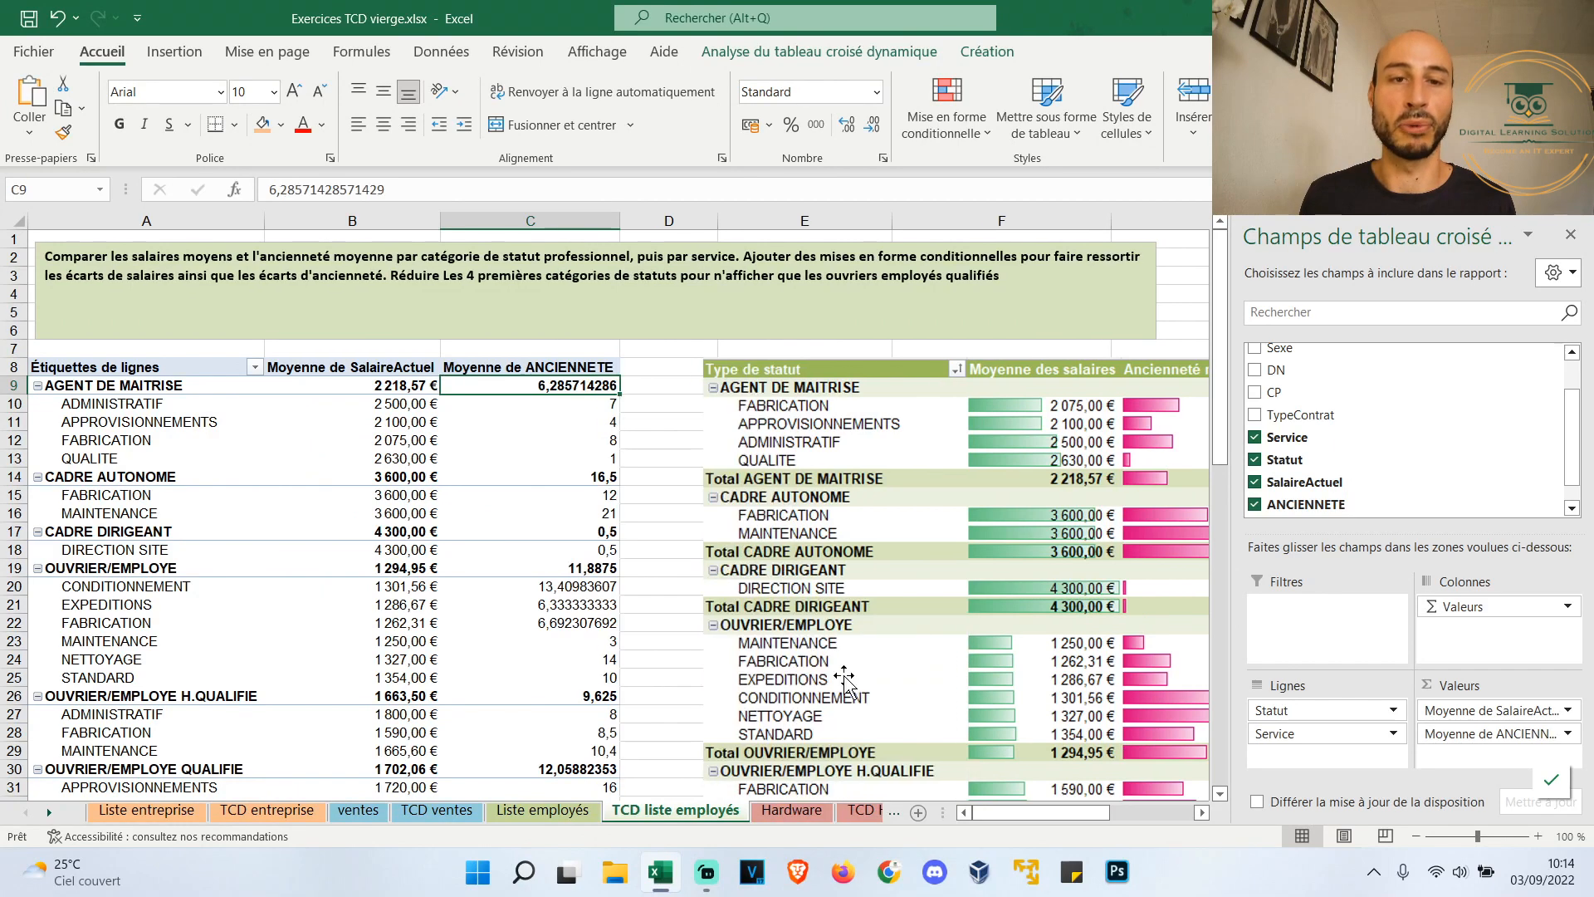
Format the average ANCIENNETE value field as Nombre with 0 decimal places
{"action": "right_click", "coordinate": [573, 386]}
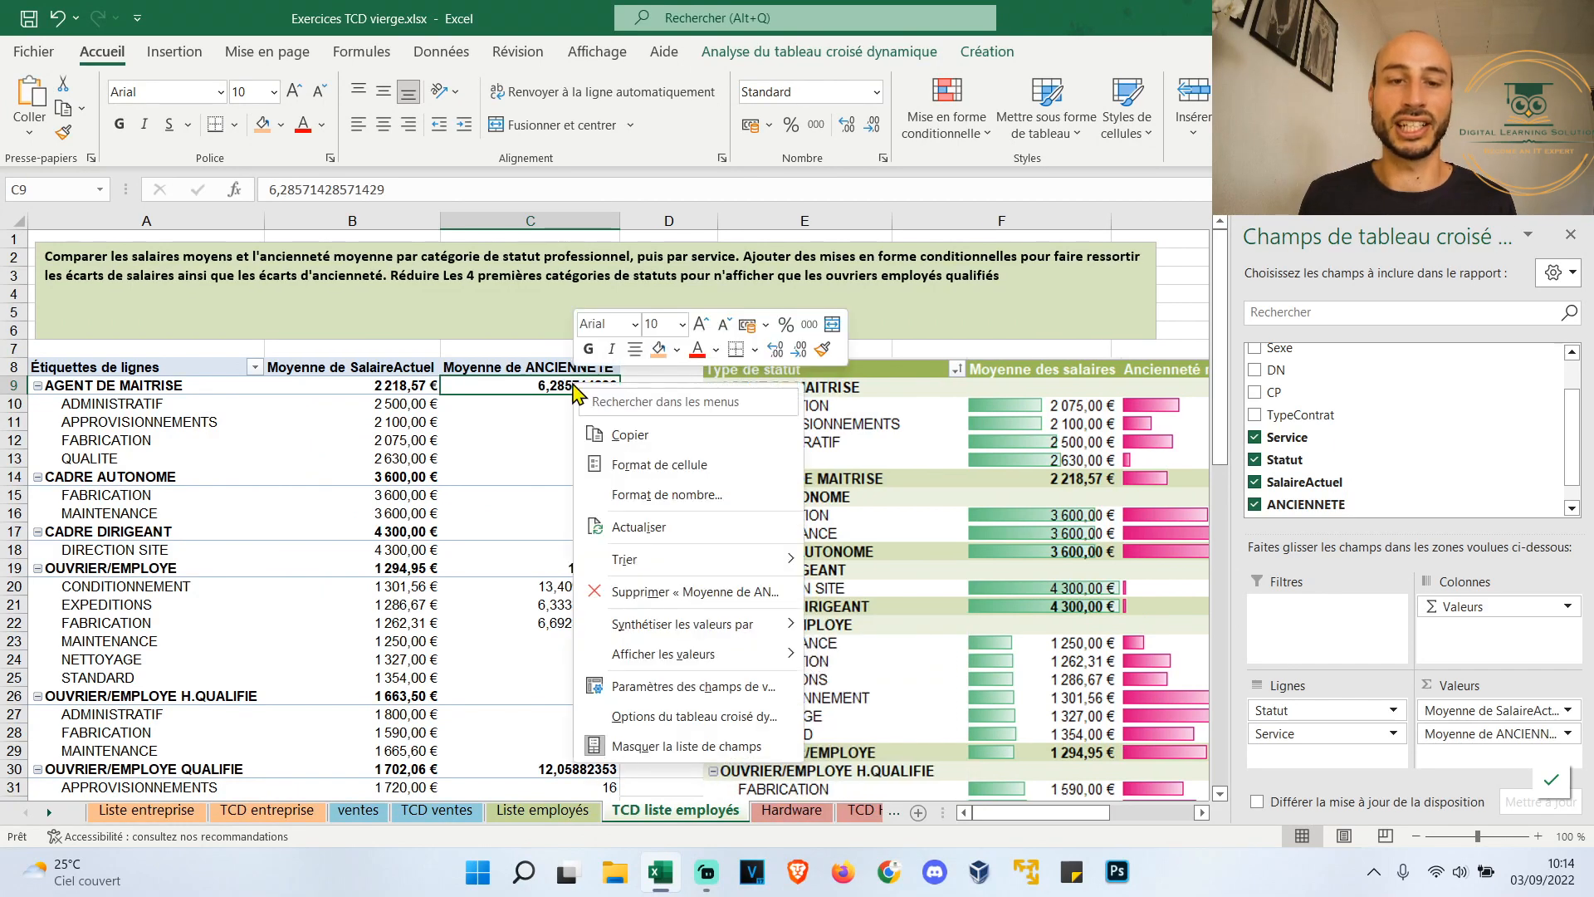
{"action": "left_click", "coordinate": [722, 691]}
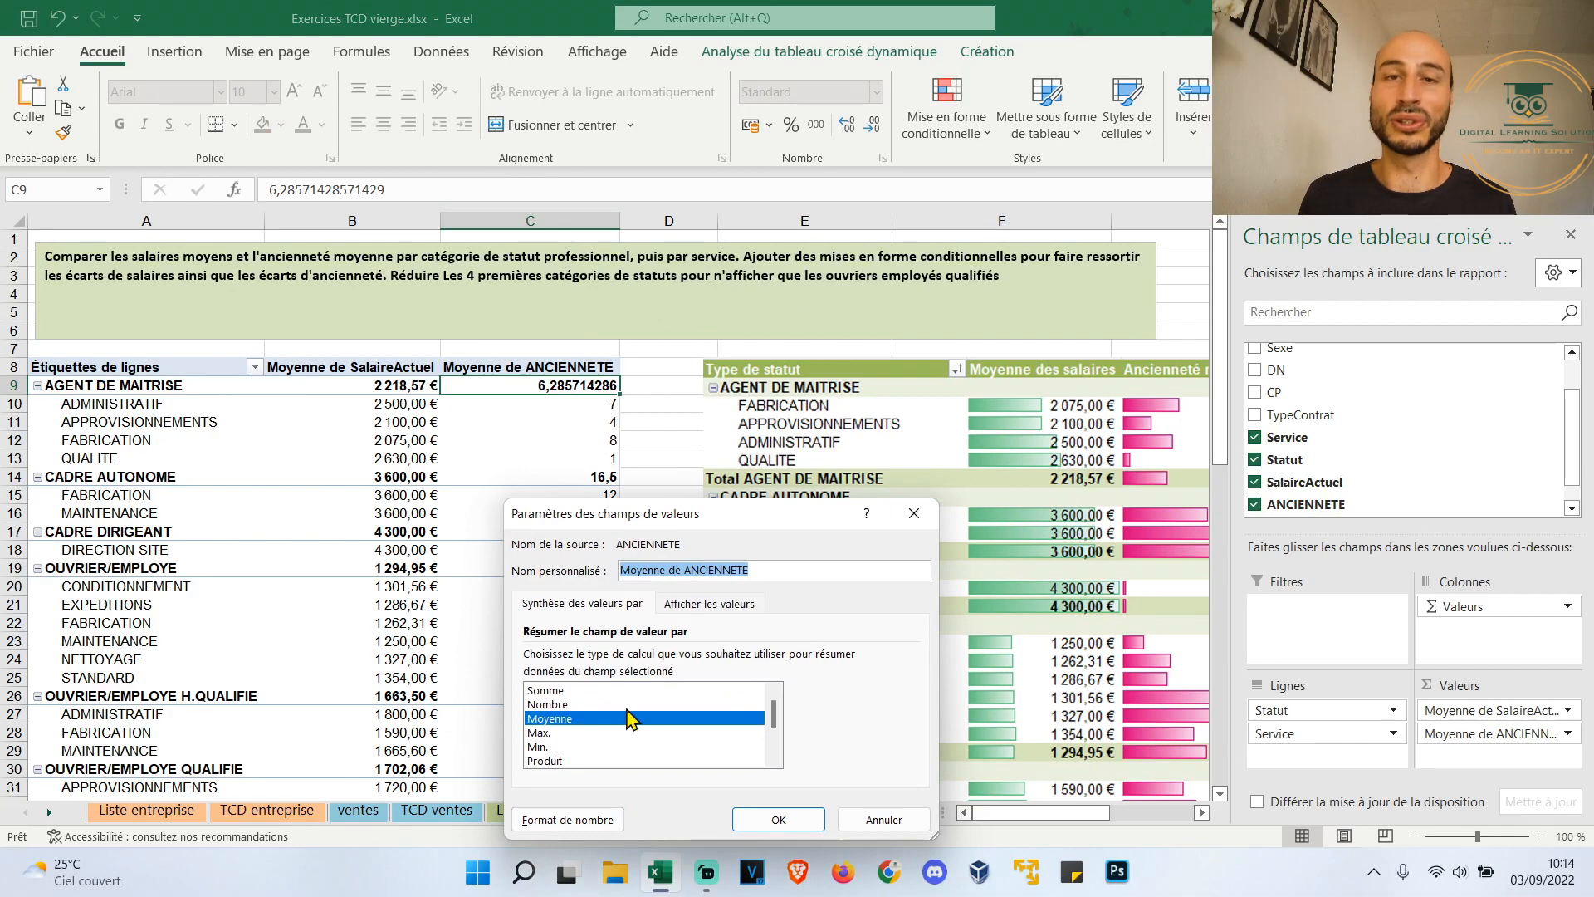
{"action": "left_click", "coordinate": [591, 818]}
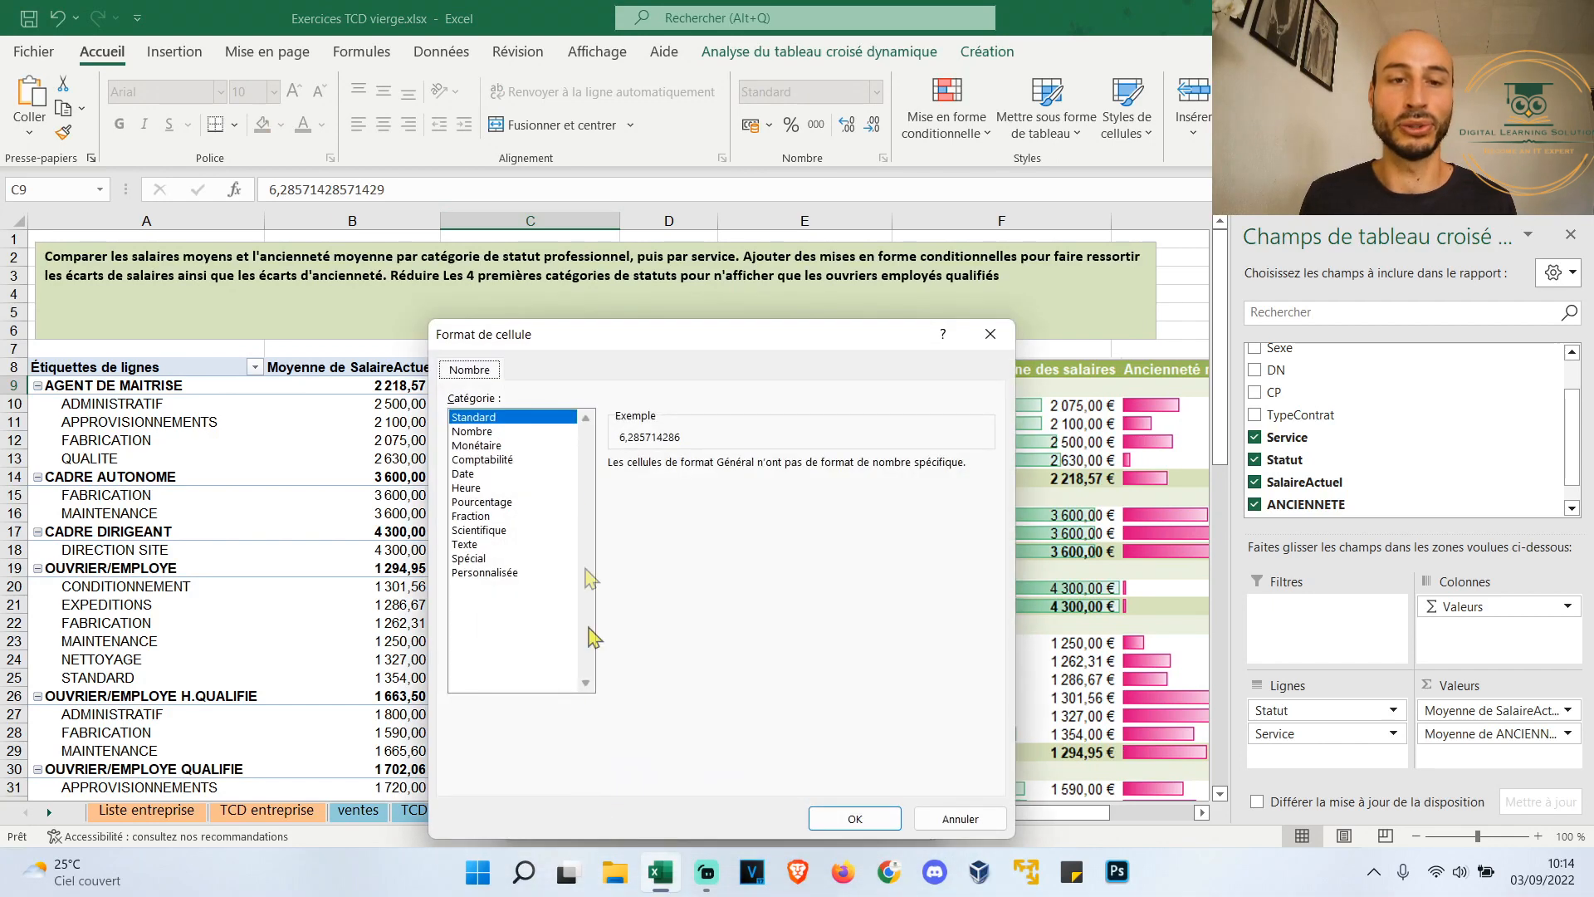
{"action": "left_click", "coordinate": [504, 432]}
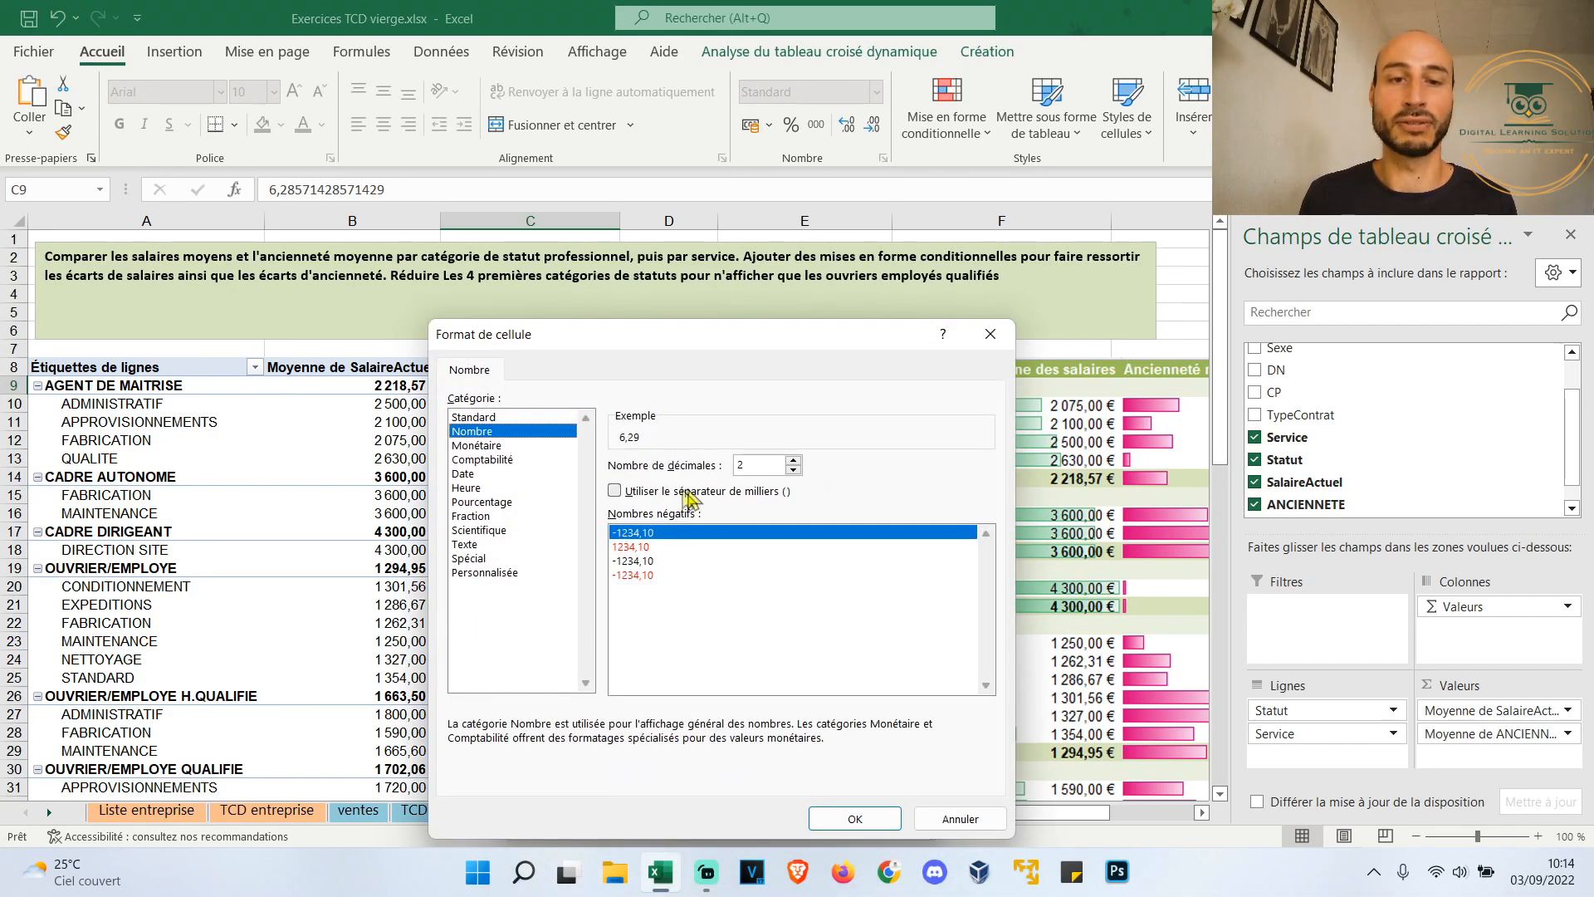
{"action": "left_click", "coordinate": [793, 470]}
{"action": "left_click", "coordinate": [794, 470]}
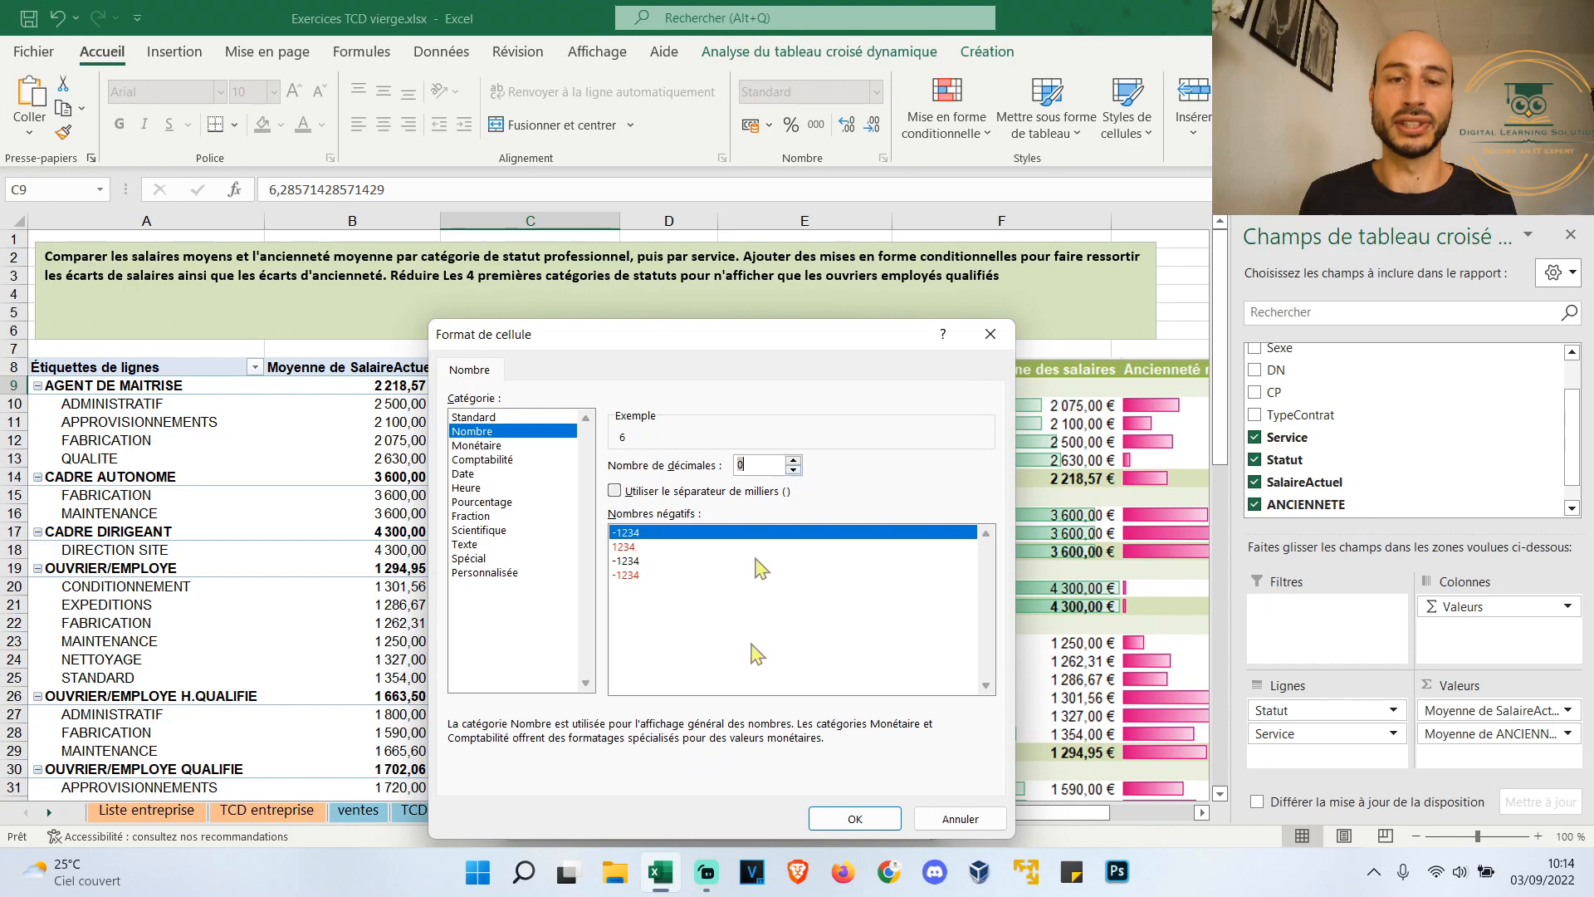
{"action": "left_click", "coordinate": [854, 818]}
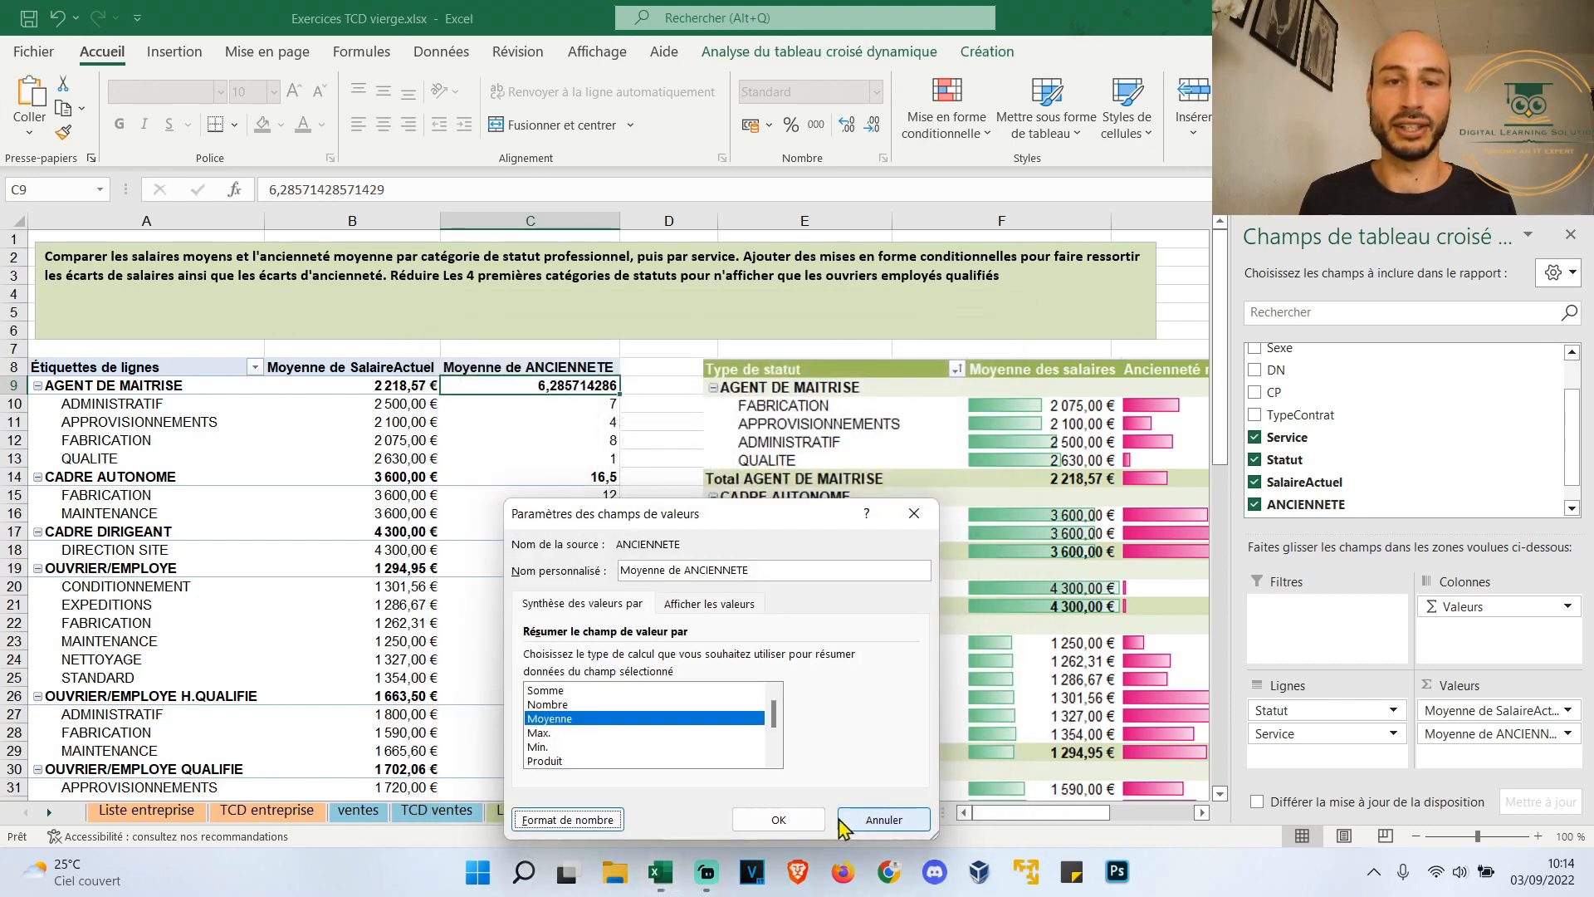
{"action": "left_click", "coordinate": [768, 819]}
Show all subtotals at the bottom of each group and apply the light green pivot style "Style de tableau croisé dynamique moyen 11"
{"action": "scroll", "coordinate": [612, 513], "scroll_direction": "down", "scroll_amount": 1}
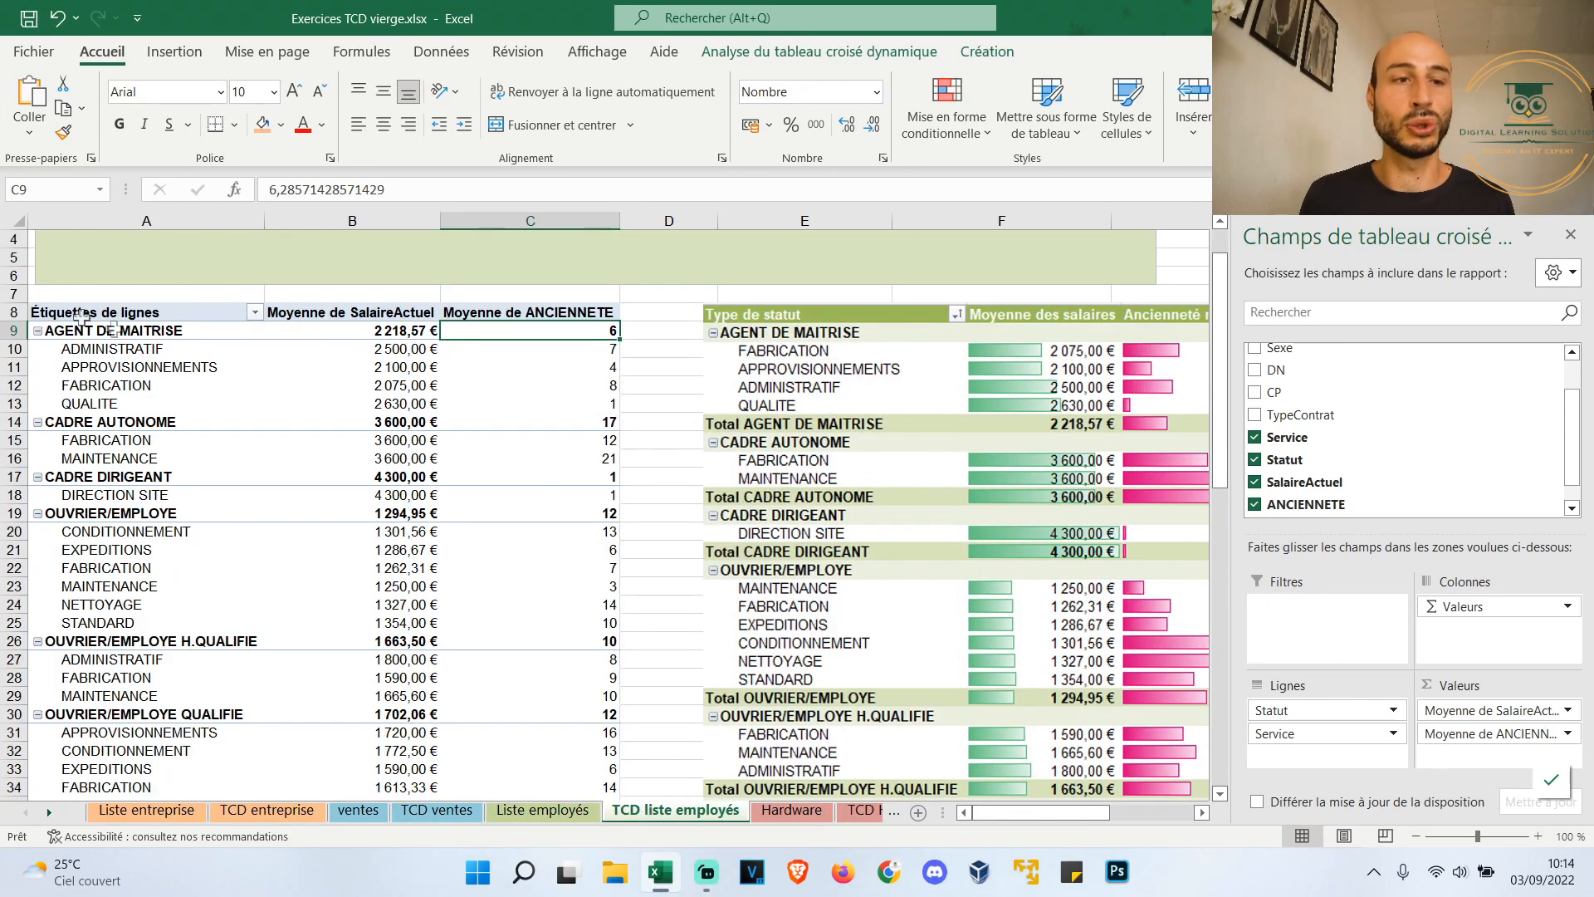
{"action": "left_click", "coordinate": [289, 404]}
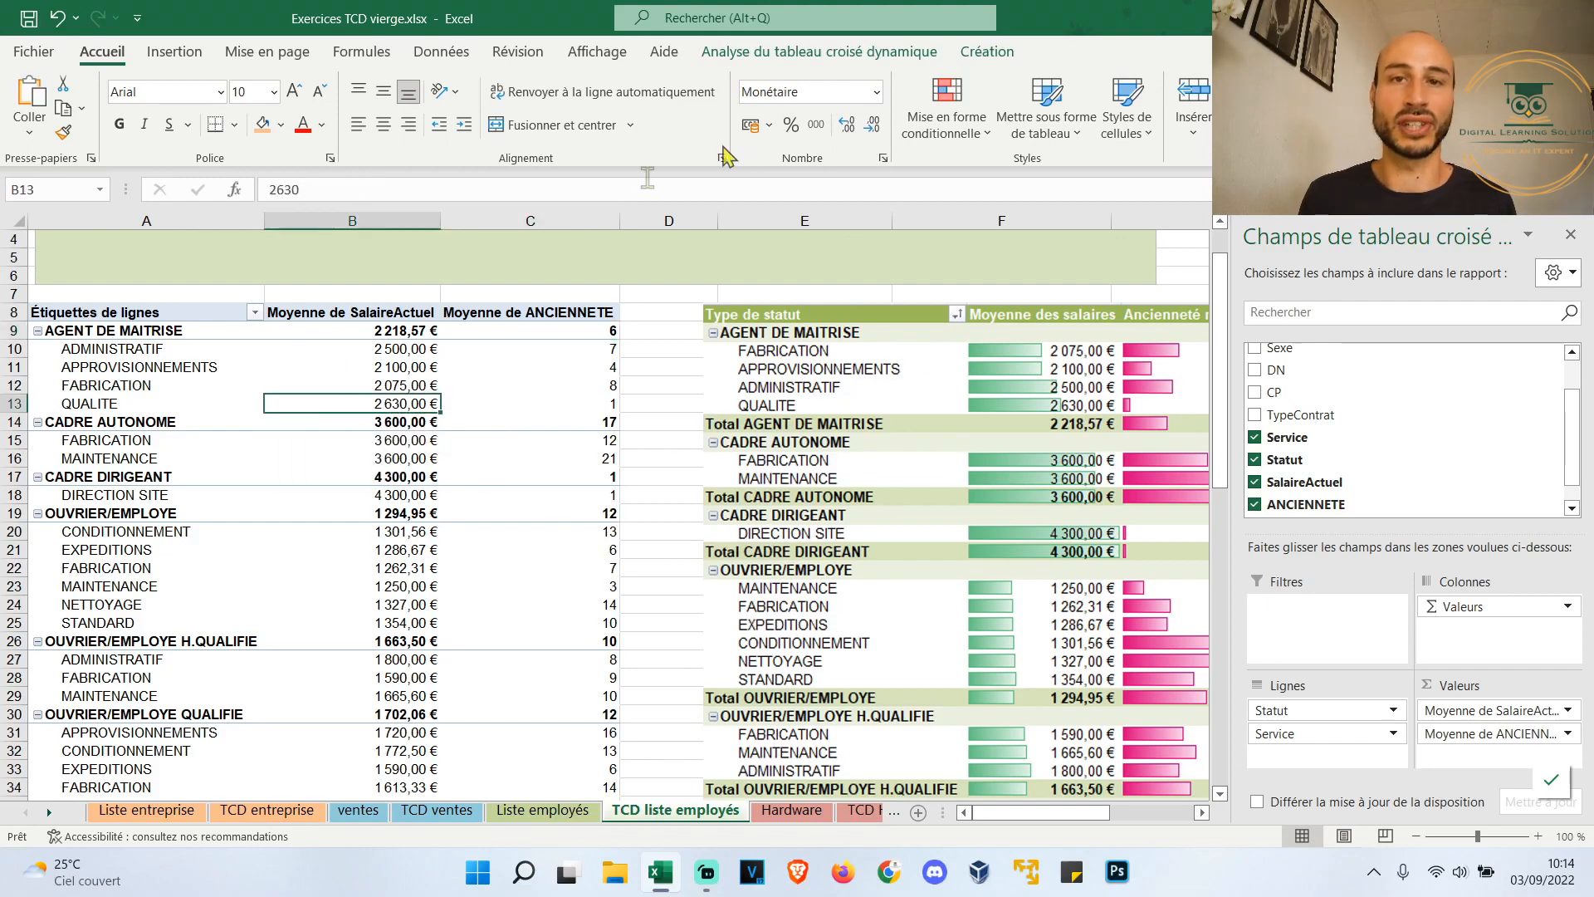
{"action": "left_click", "coordinate": [985, 52]}
{"action": "left_click", "coordinate": [33, 112]}
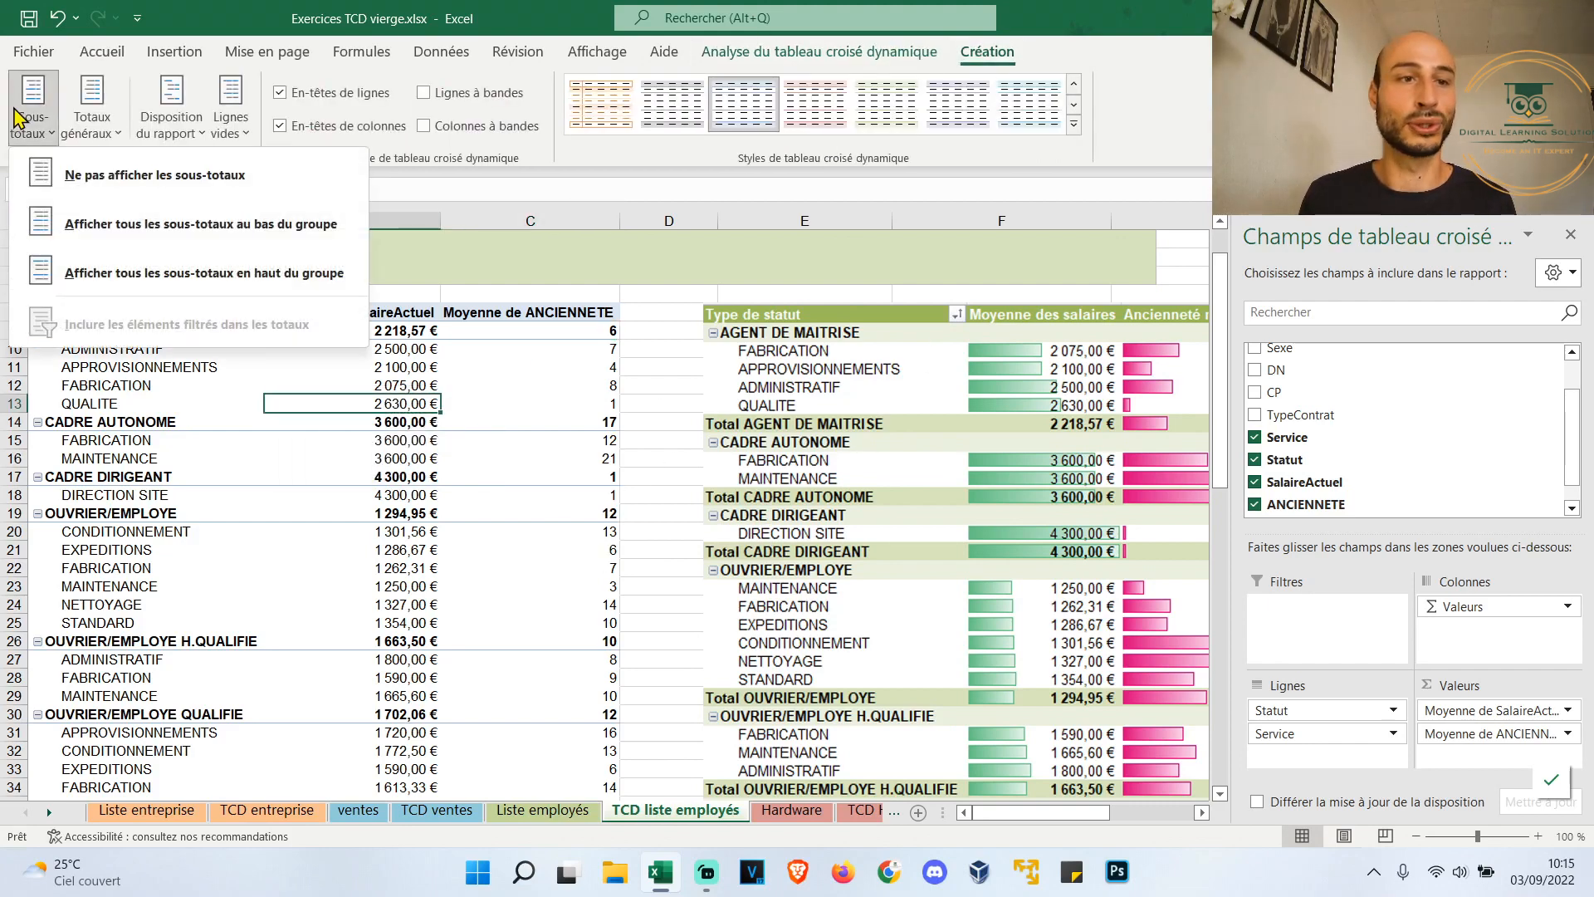
{"action": "left_click", "coordinate": [168, 223]}
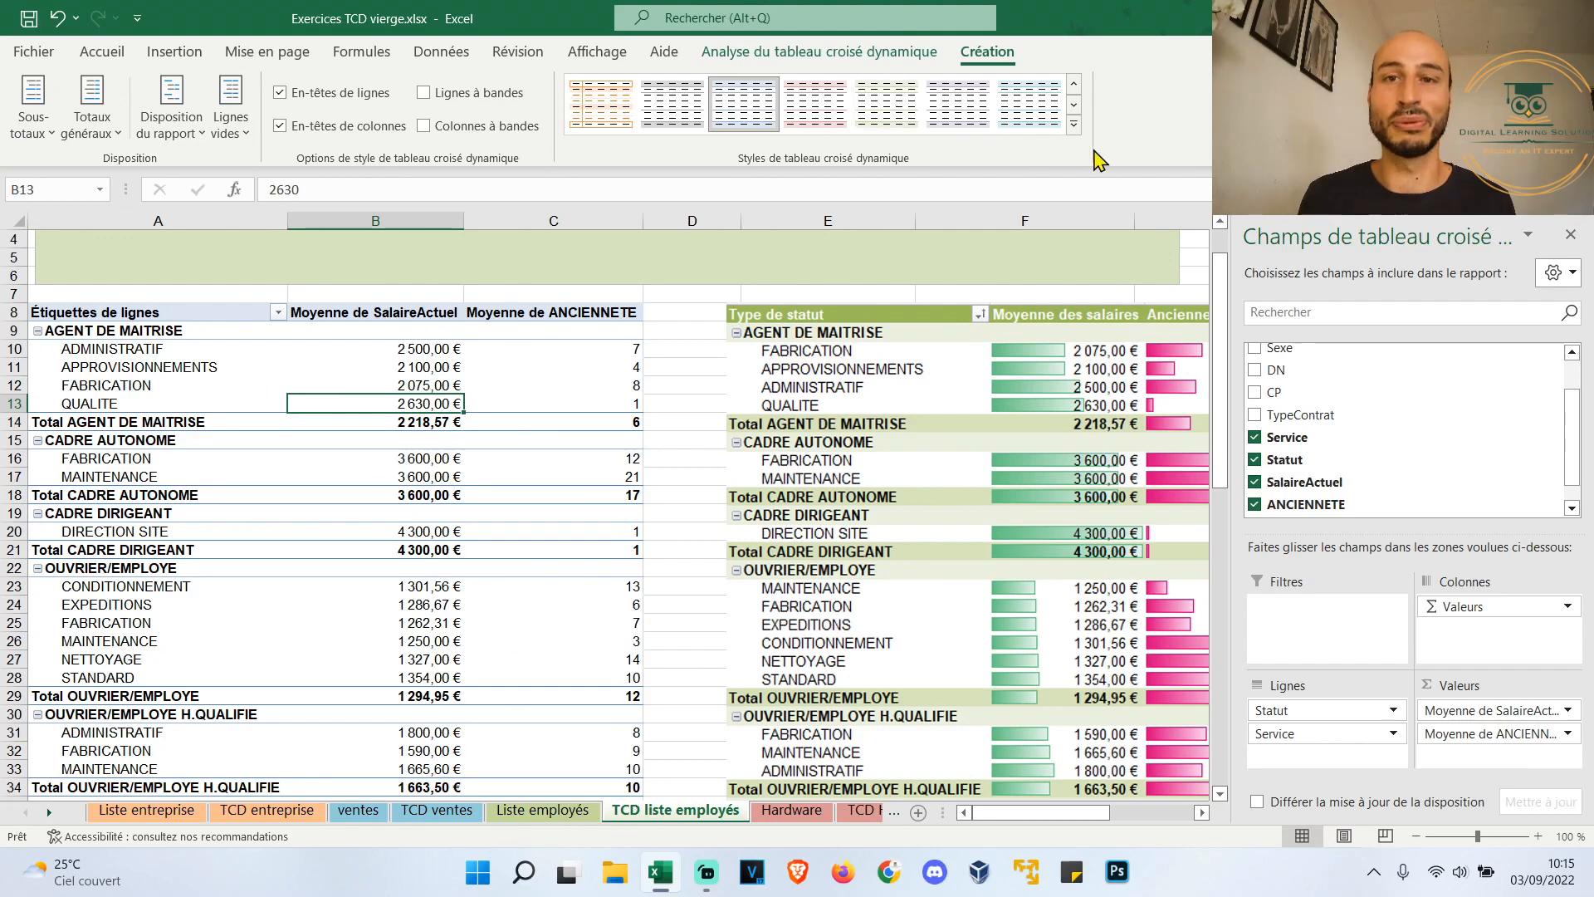
{"action": "left_click", "coordinate": [1073, 124]}
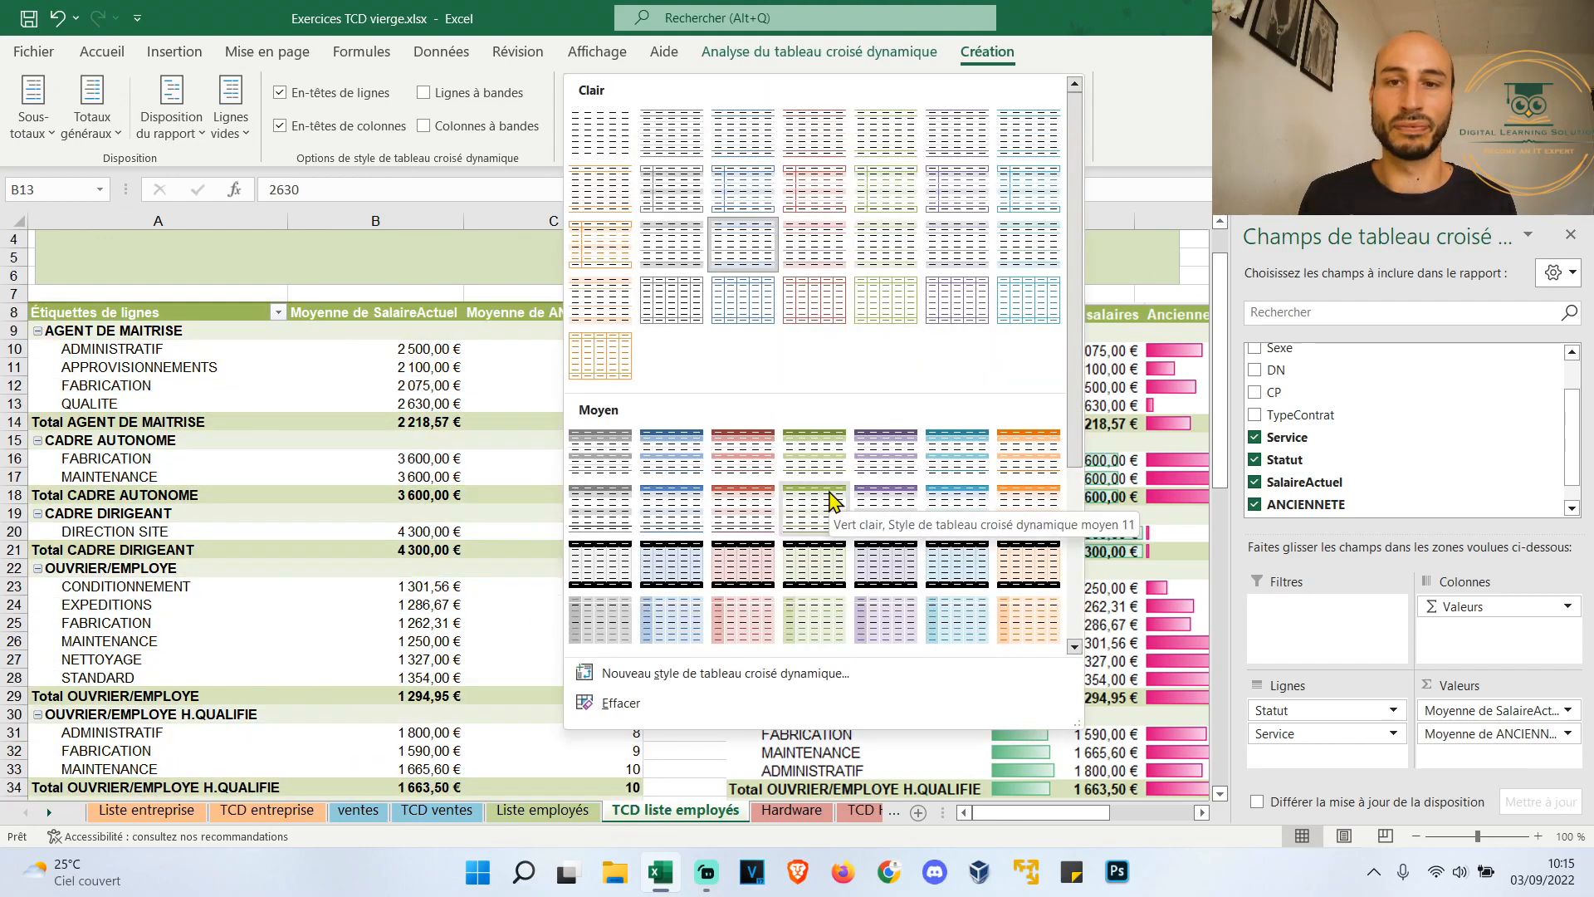
{"action": "left_click", "coordinate": [817, 498]}
Rename the pivot headers in A8, B8 and C8 as "Type de statut", "Moyenne des salaires" and "Ancienneté moyenne"
{"action": "left_click", "coordinate": [182, 311]}
{"action": "left_click_drag", "start_coordinate": [415, 190], "coordinate": [195, 181]}
{"action": "type", "text": "Type de statut"}
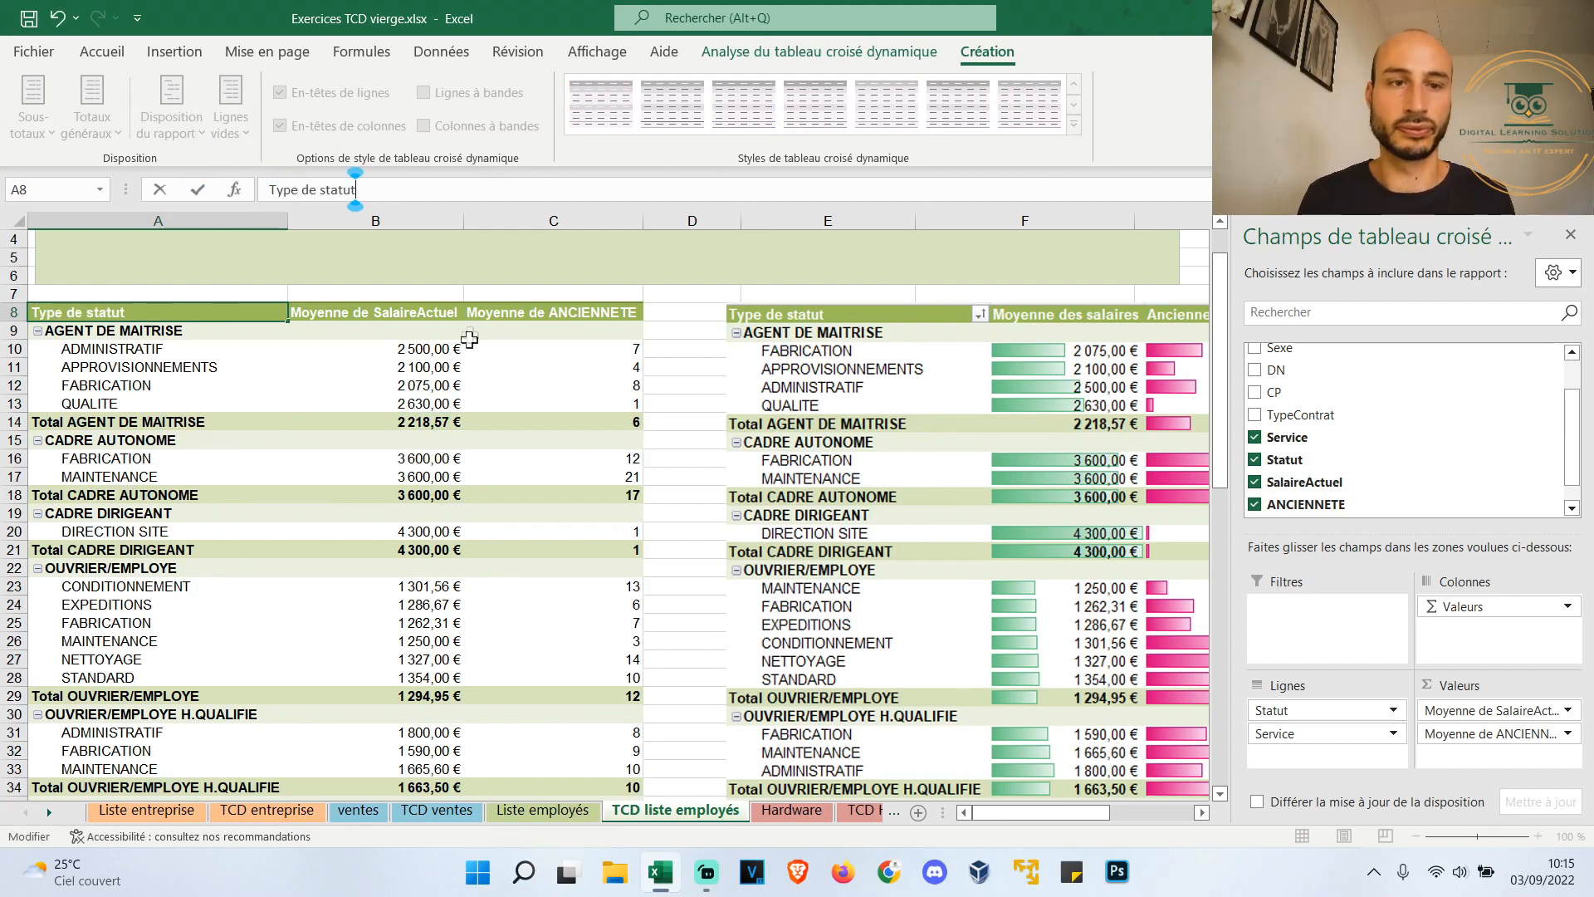
{"action": "left_click", "coordinate": [426, 312]}
{"action": "left_click_drag", "start_coordinate": [489, 184], "coordinate": [354, 185]}
{"action": "type", "text": "s salaires"}
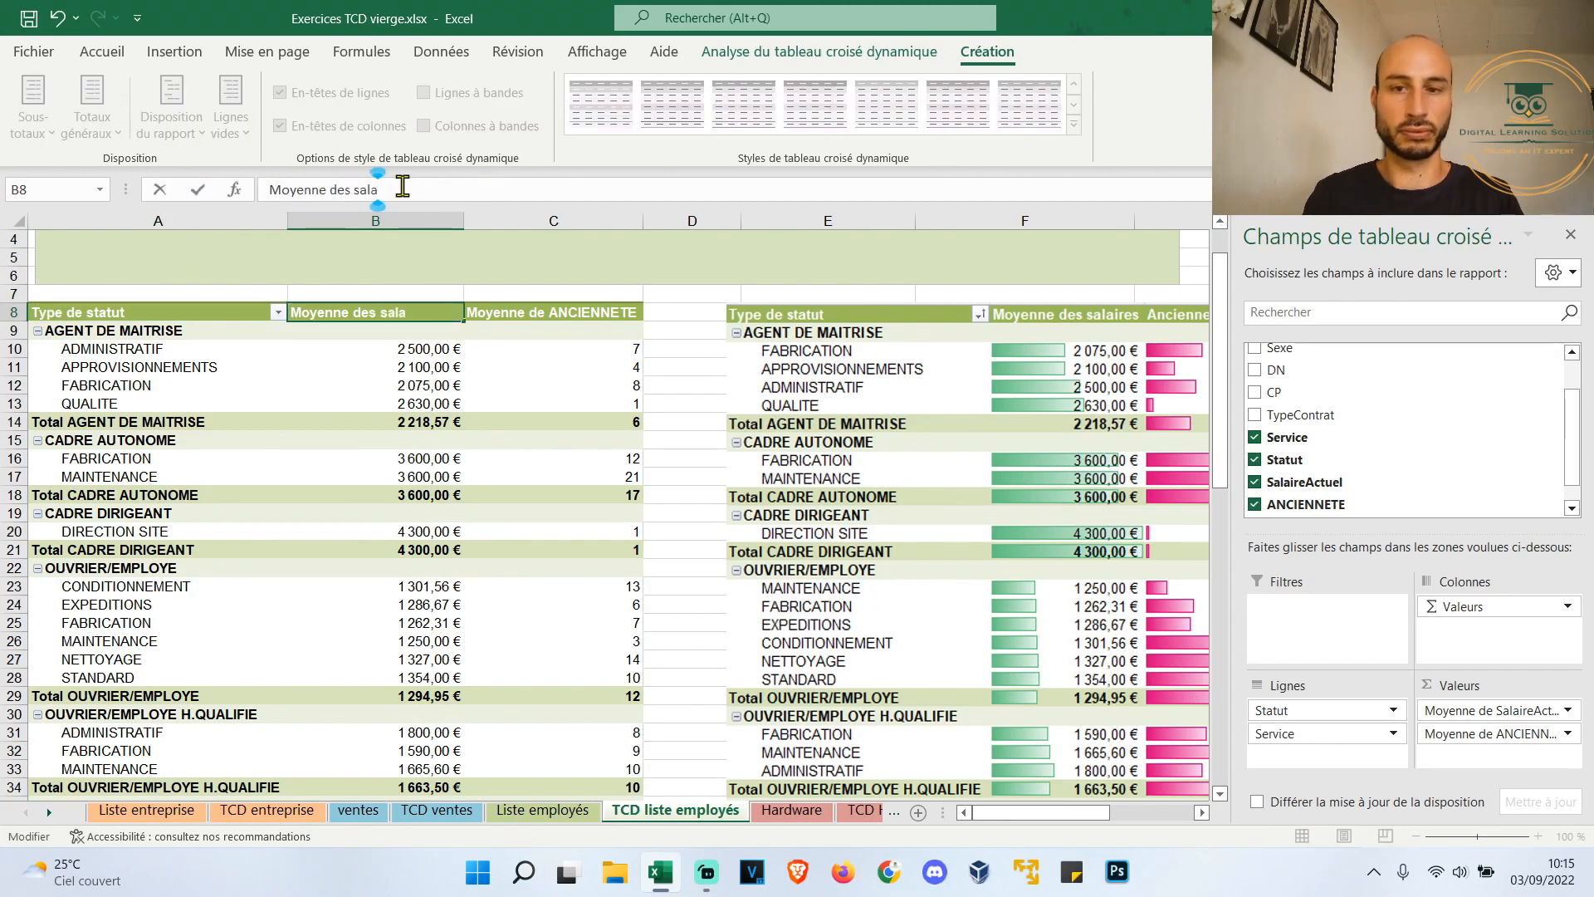
{"action": "left_click", "coordinate": [623, 316]}
{"action": "type", "text": "Ancienneté moyenn"}
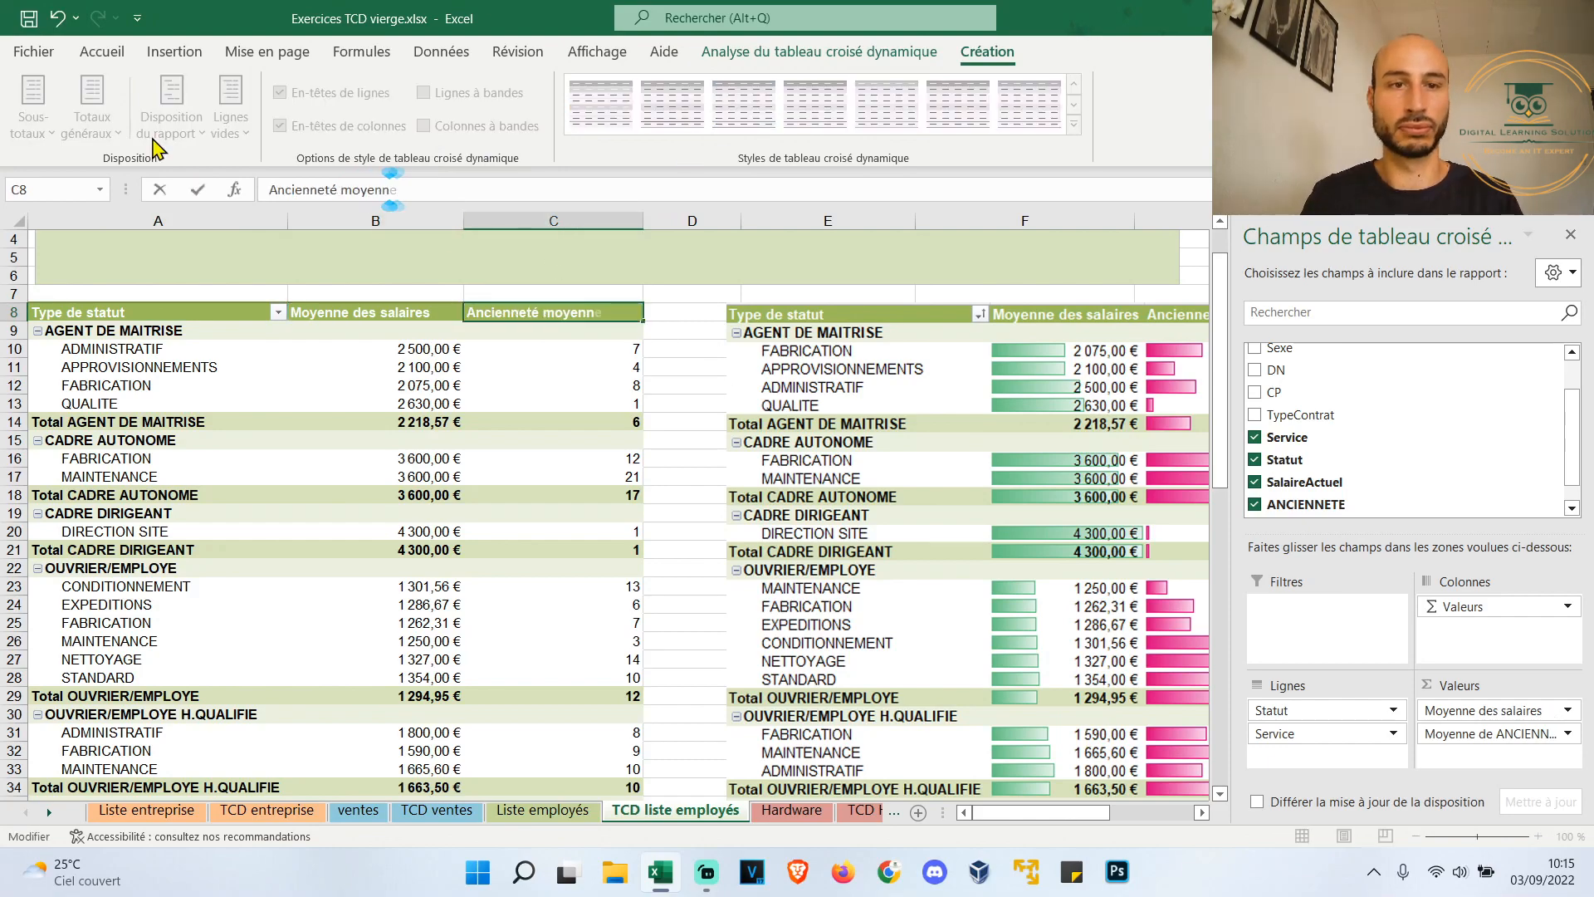
{"action": "type", "text": "e"}
{"action": "left_click", "coordinate": [669, 323]}
Apply green gradient data bars to the Moyenne des salaires values from B10 to B42
{"action": "left_click_drag", "start_coordinate": [420, 349], "coordinate": [433, 795]}
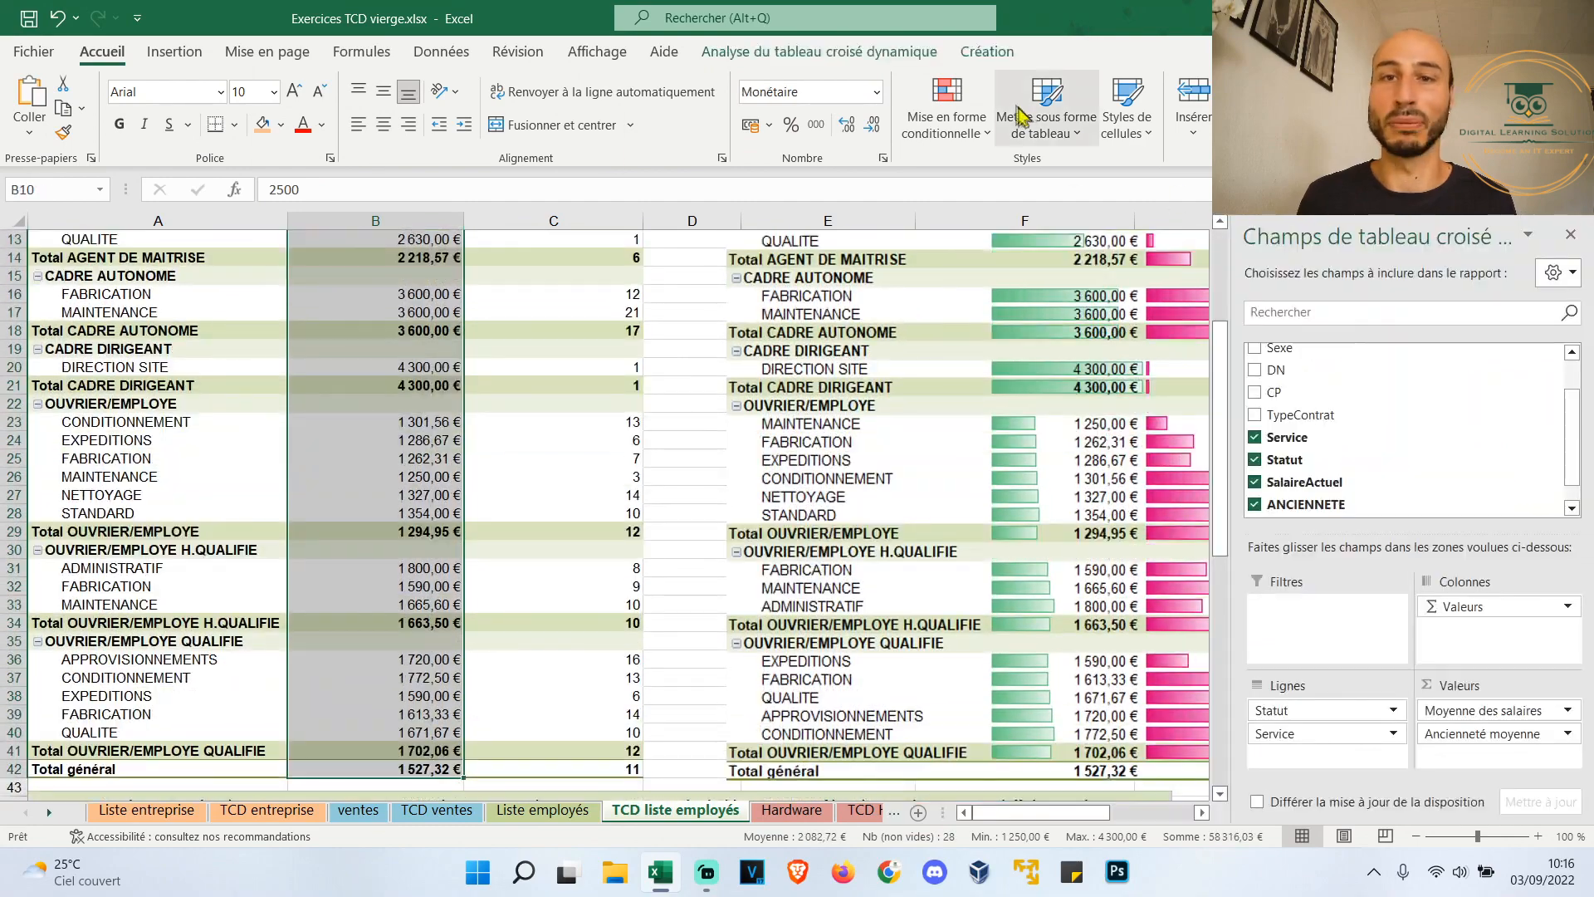
{"action": "left_click", "coordinate": [980, 135]}
{"action": "mouse_move", "coordinate": [1009, 275]}
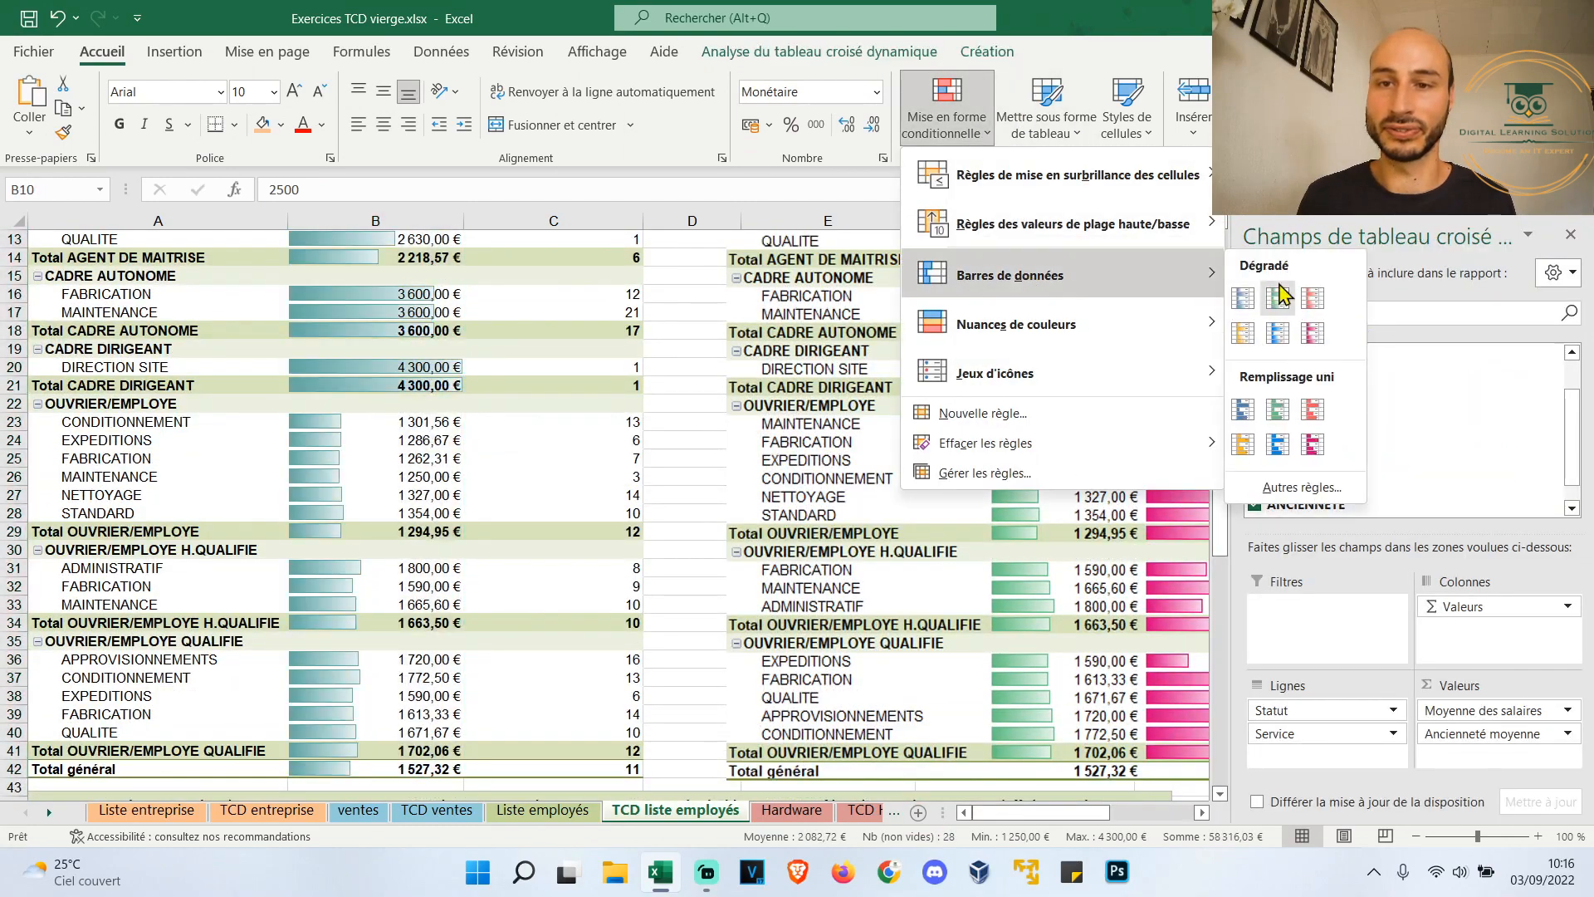
{"action": "left_click", "coordinate": [1278, 309]}
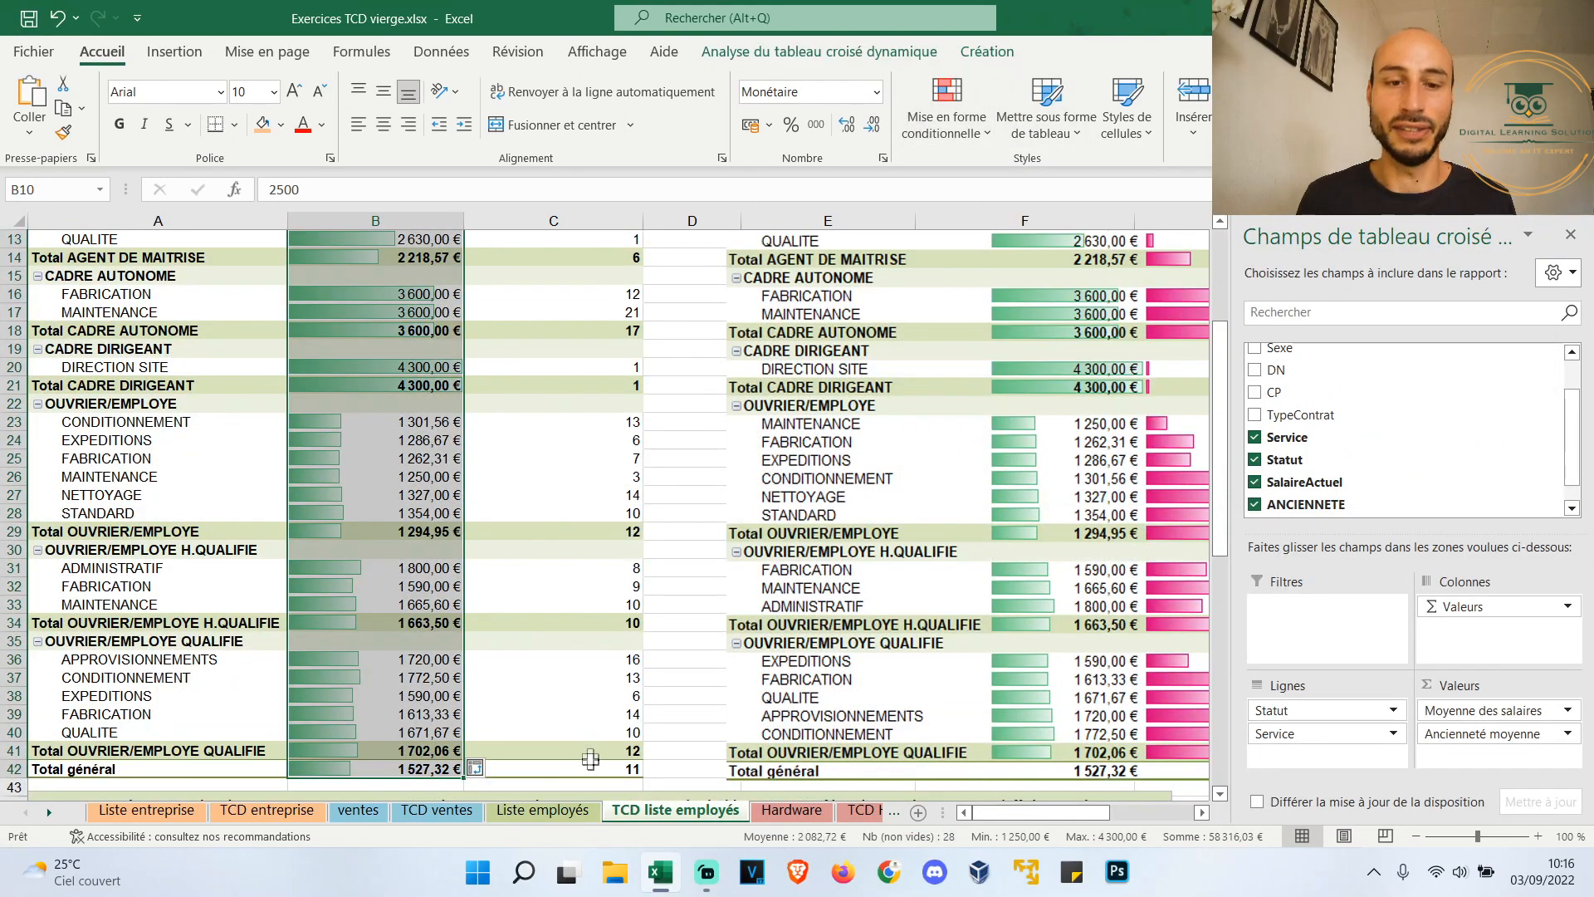
Apply pink gradient data bars to the Ancienneté moyenne values from C10 to C42
{"action": "left_click_drag", "start_coordinate": [592, 764], "coordinate": [557, 312]}
{"action": "left_click", "coordinate": [946, 125]}
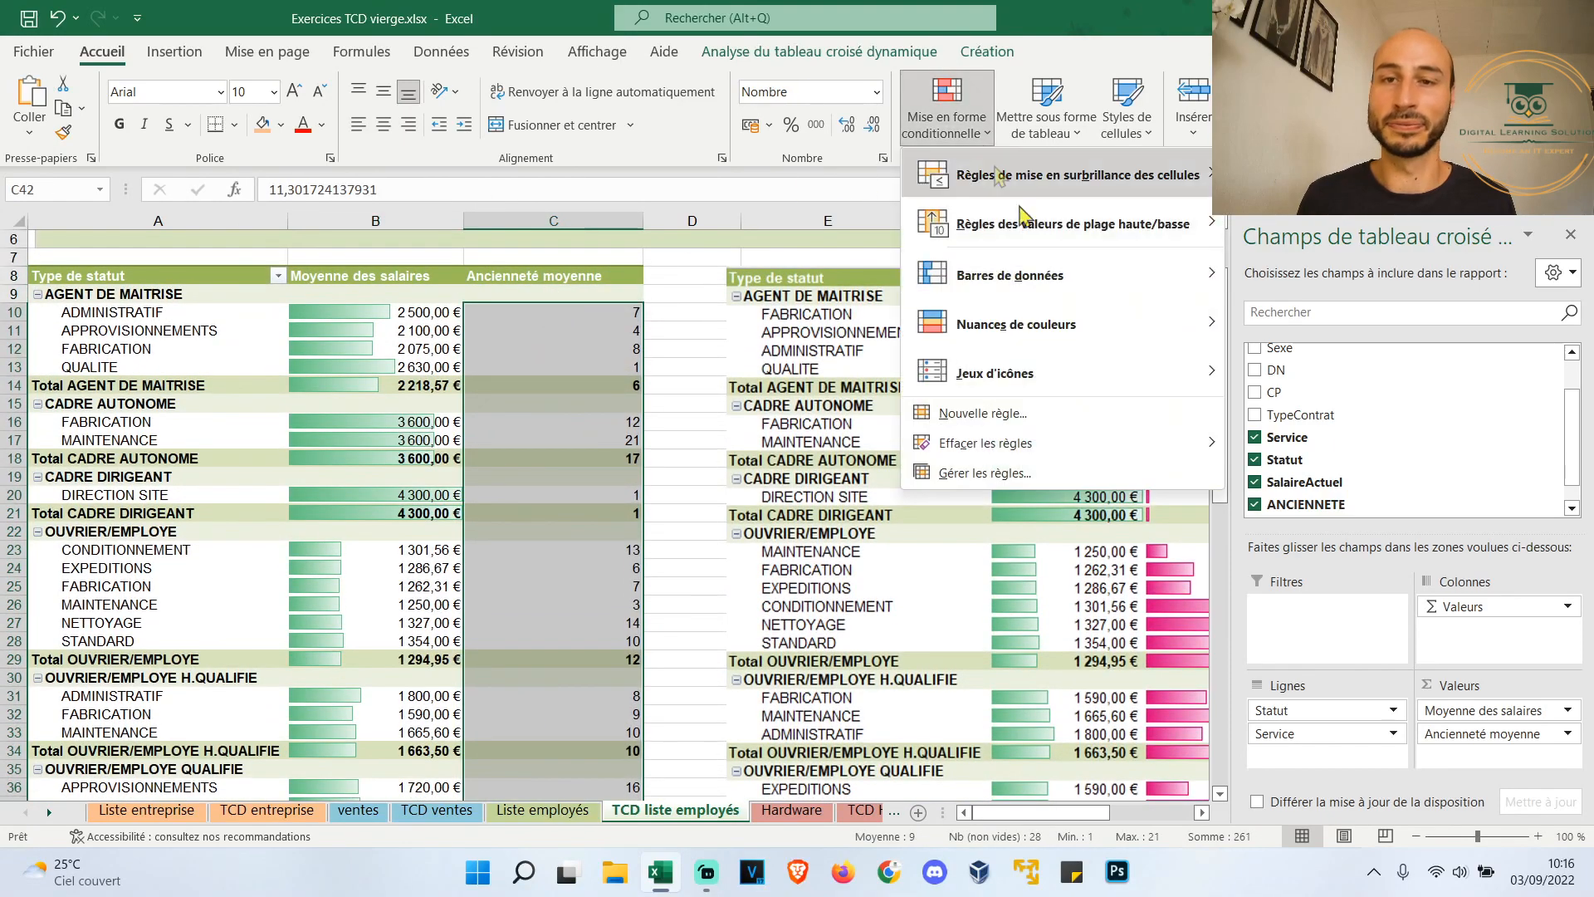
{"action": "mouse_move", "coordinate": [1195, 276]}
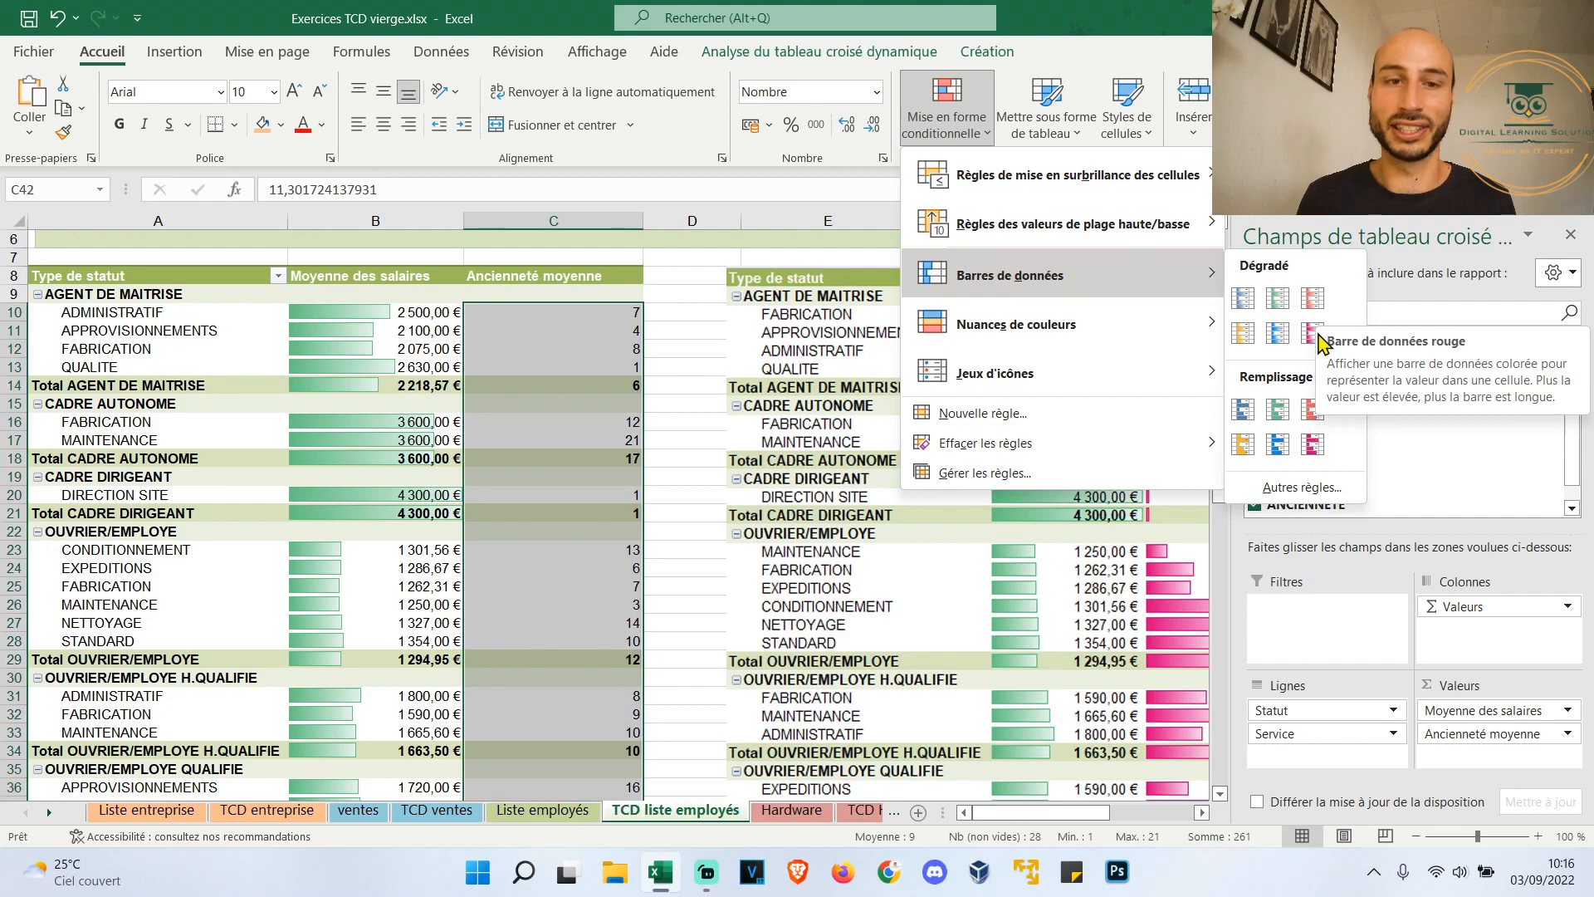
{"action": "left_click", "coordinate": [1320, 341]}
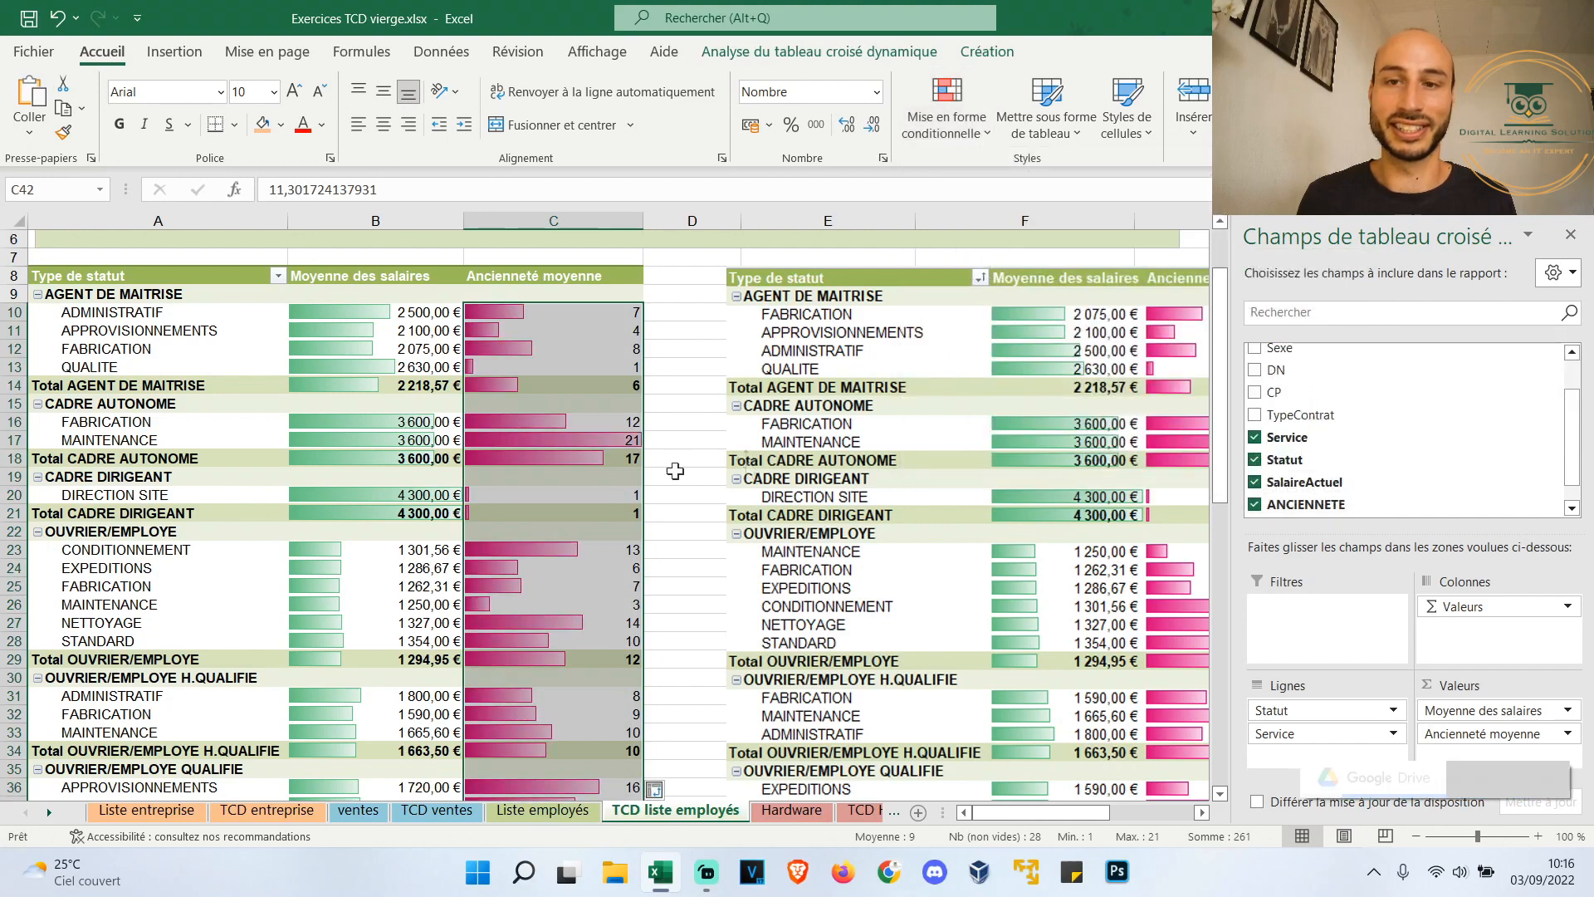
{"action": "left_click", "coordinate": [629, 475]}
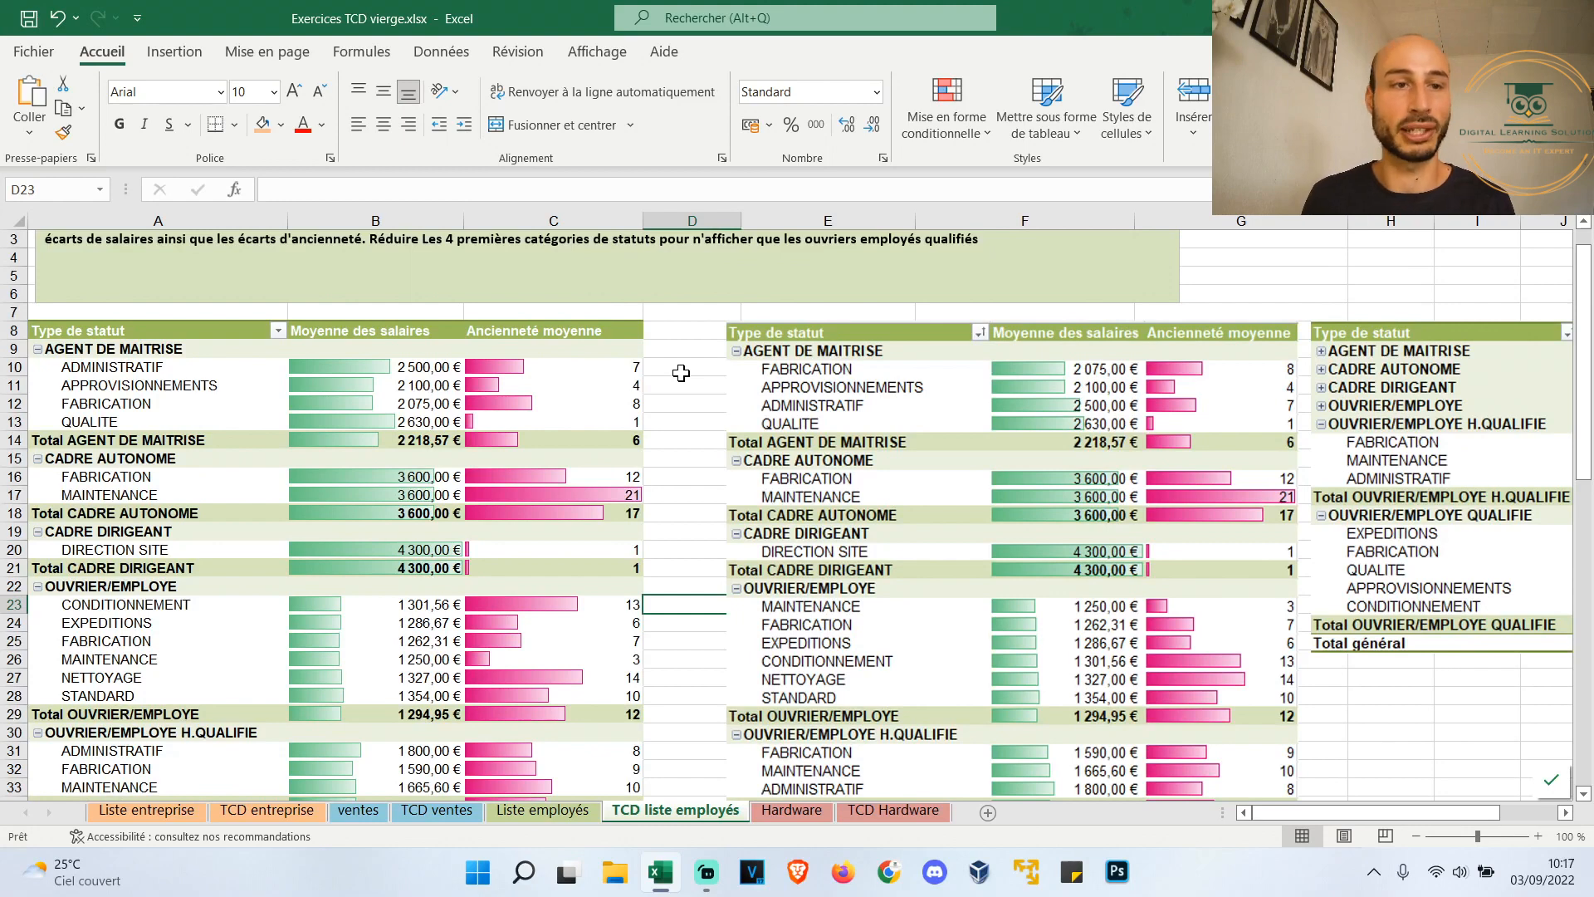
{"action": "scroll", "coordinate": [681, 372], "scroll_direction": "down", "scroll_amount": 1}
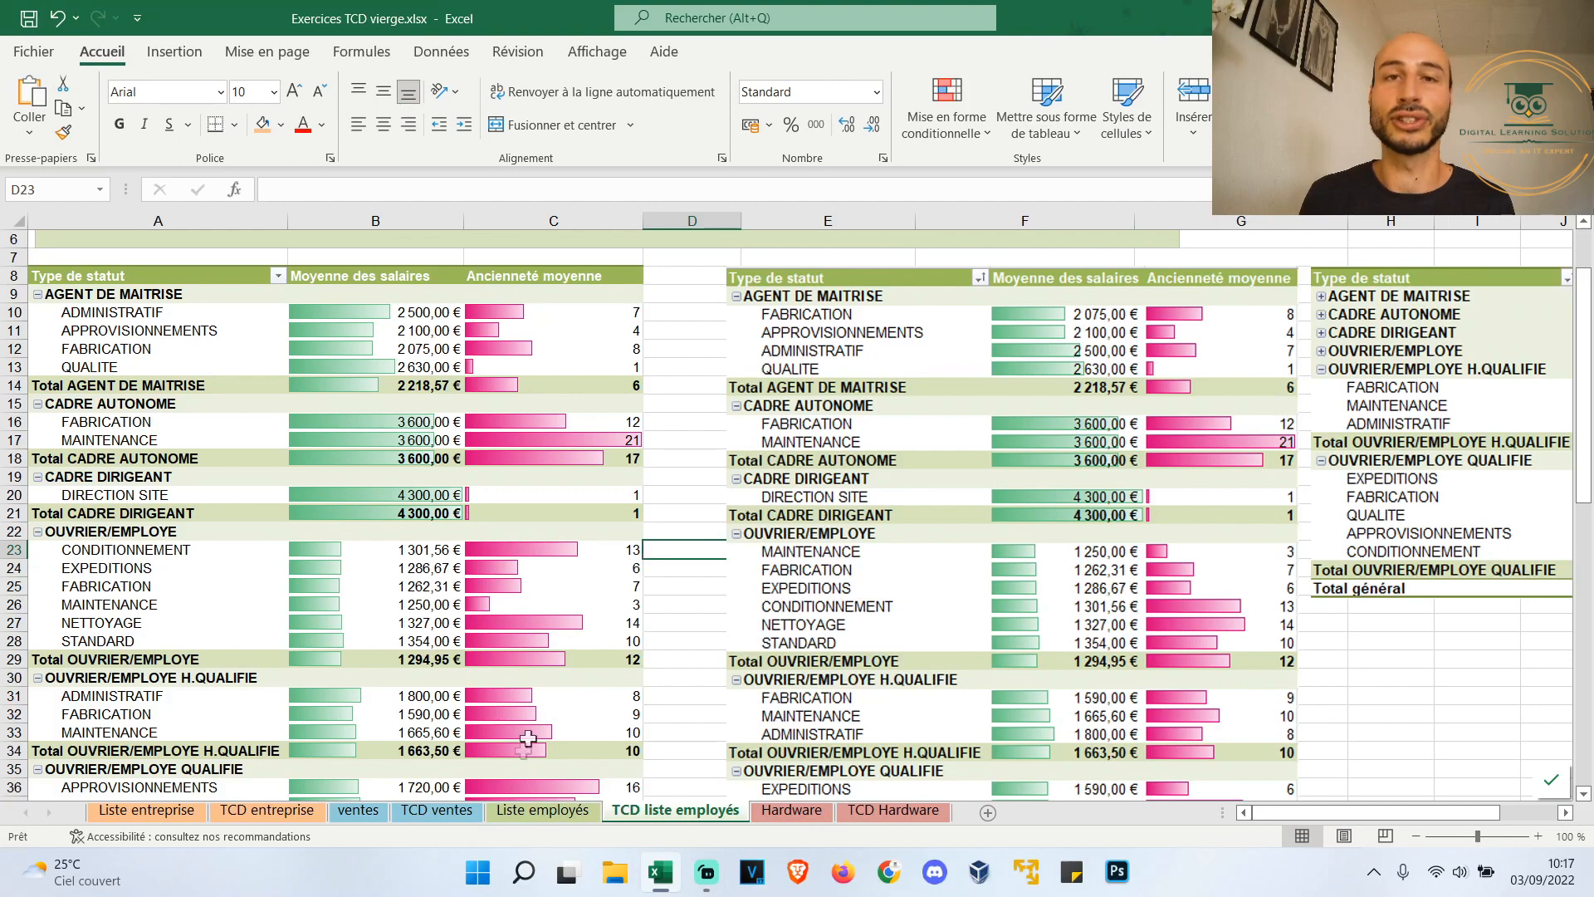
{"action": "scroll", "coordinate": [701, 540], "scroll_direction": "down", "scroll_amount": 3}
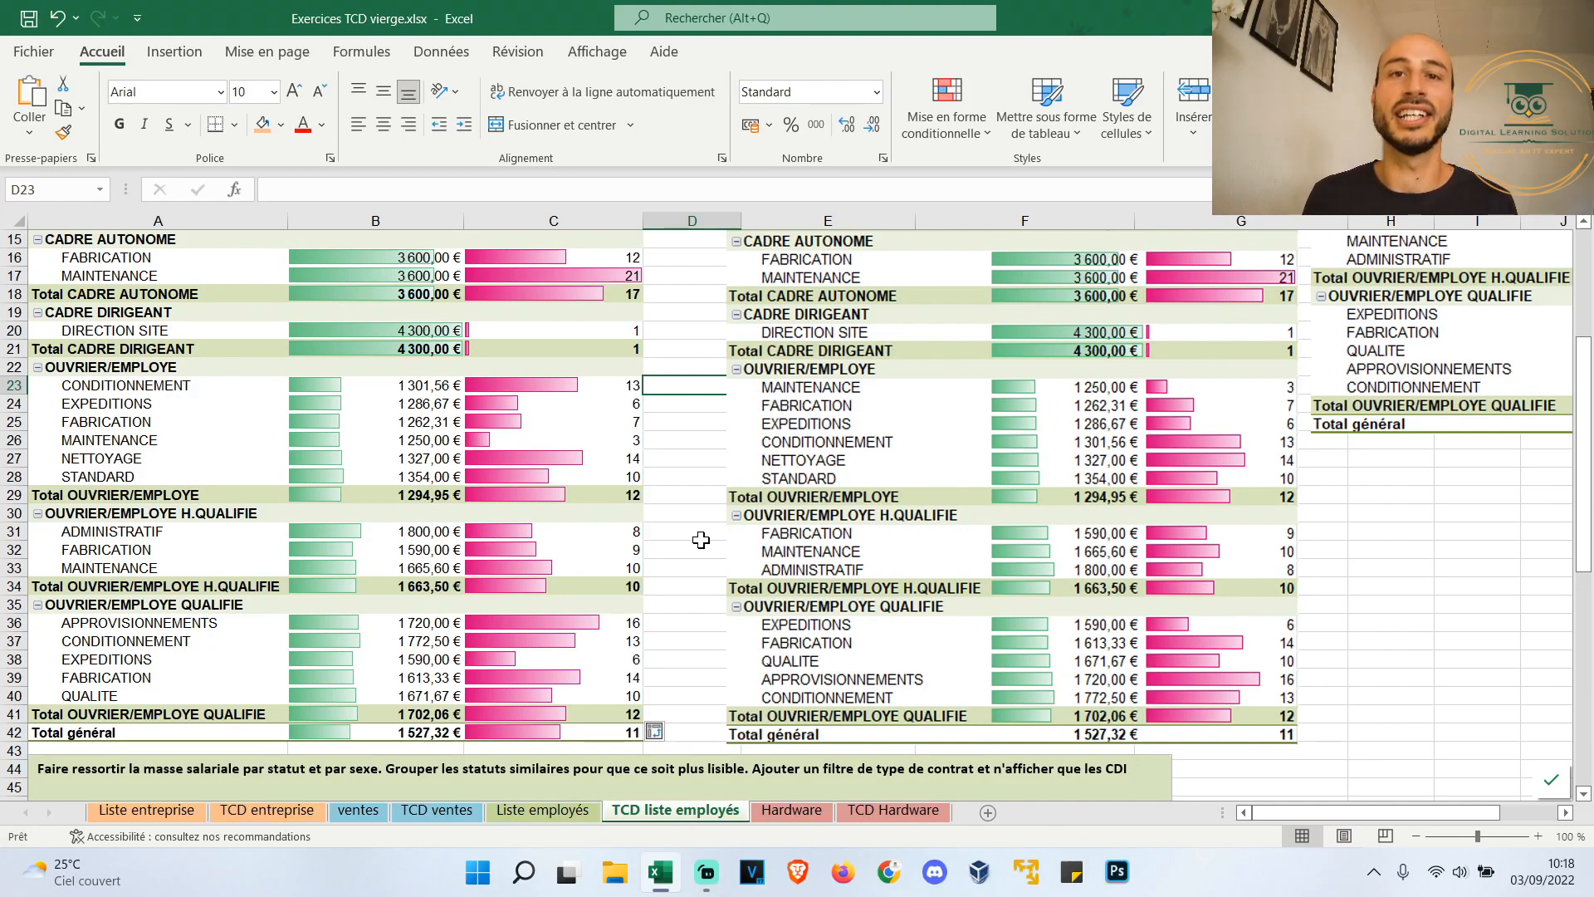
{"action": "scroll", "coordinate": [701, 541], "scroll_direction": "up", "scroll_amount": 3}
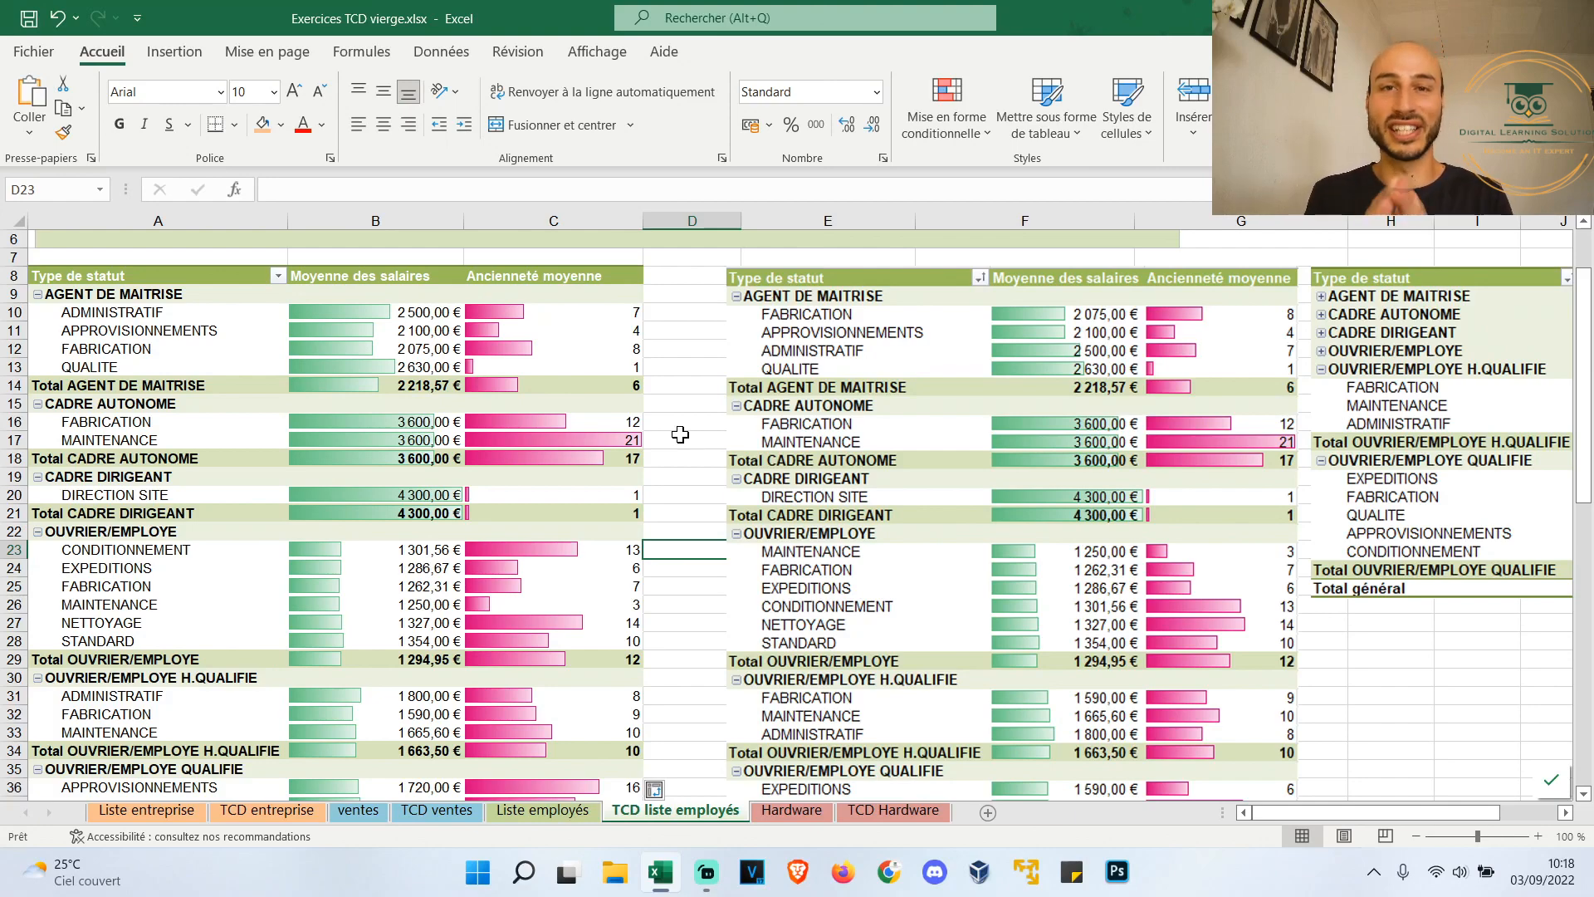
Insert a pivot table from the Liste employés data (A1:J117) on the existing TCD liste employés sheet at cell A52
{"action": "scroll", "coordinate": [680, 434], "scroll_direction": "down", "scroll_amount": 1}
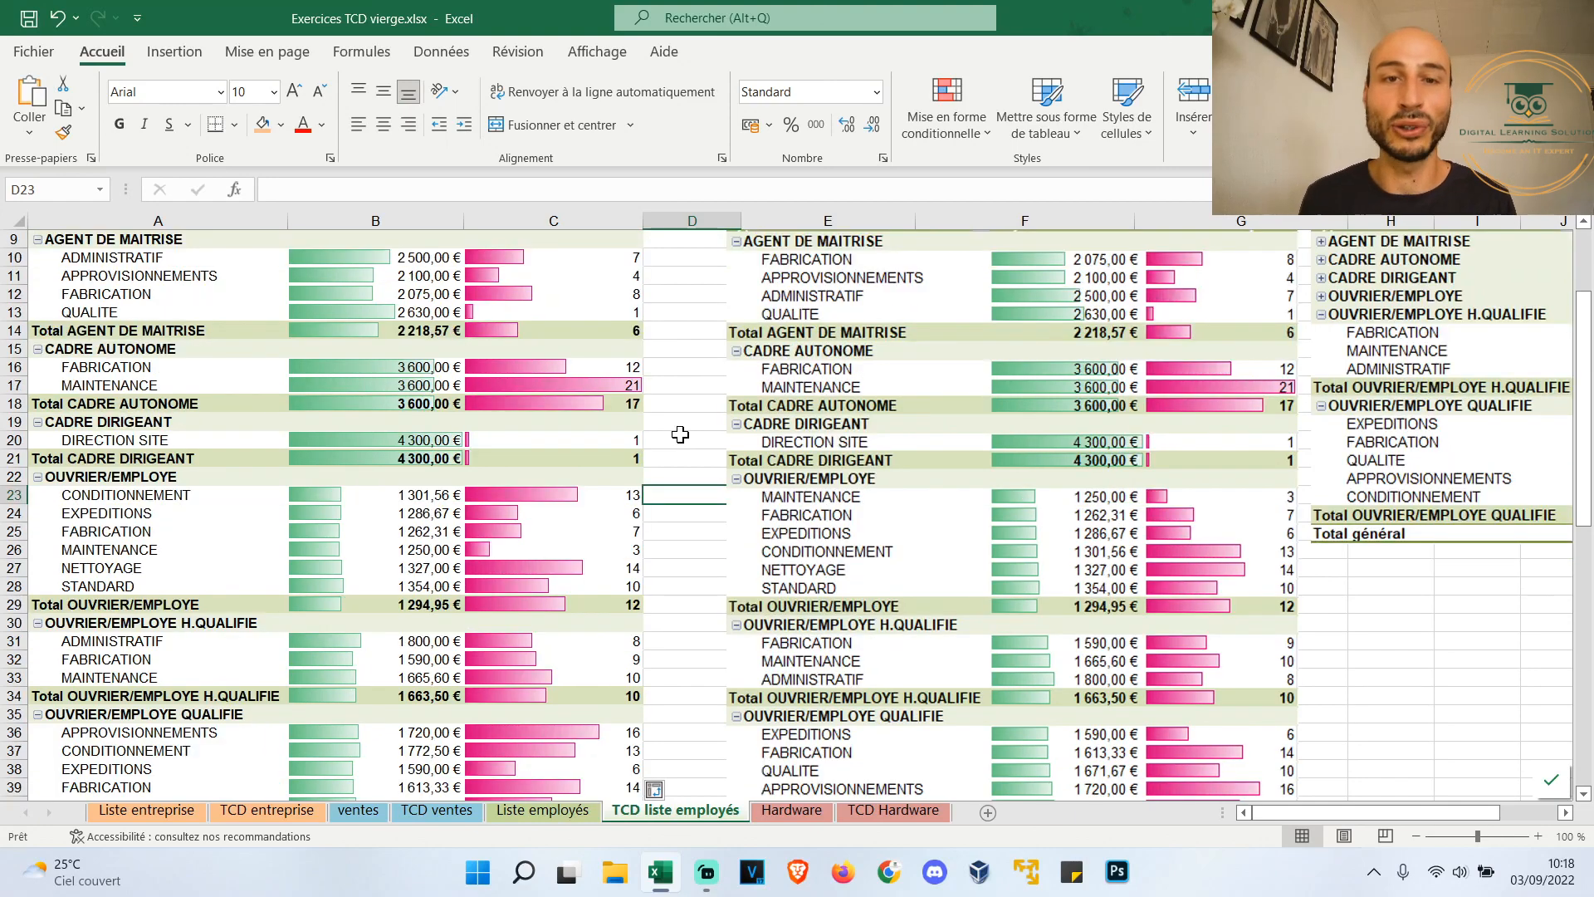
{"action": "scroll", "coordinate": [680, 434], "scroll_direction": "down", "scroll_amount": 10}
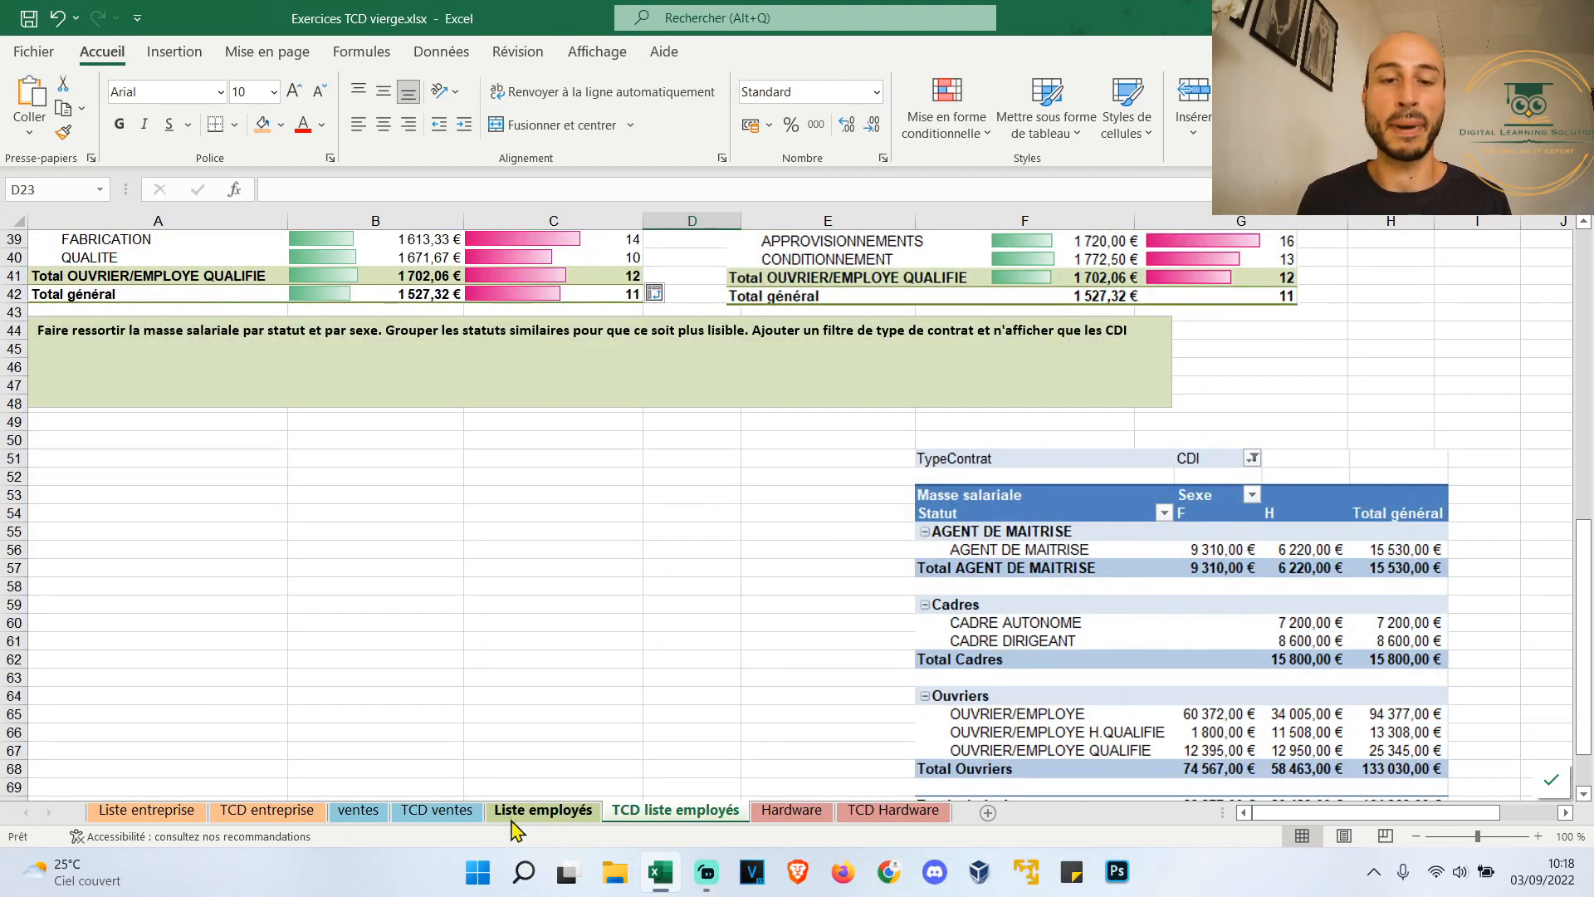
{"action": "left_click", "coordinate": [542, 810]}
{"action": "left_click", "coordinate": [174, 51]}
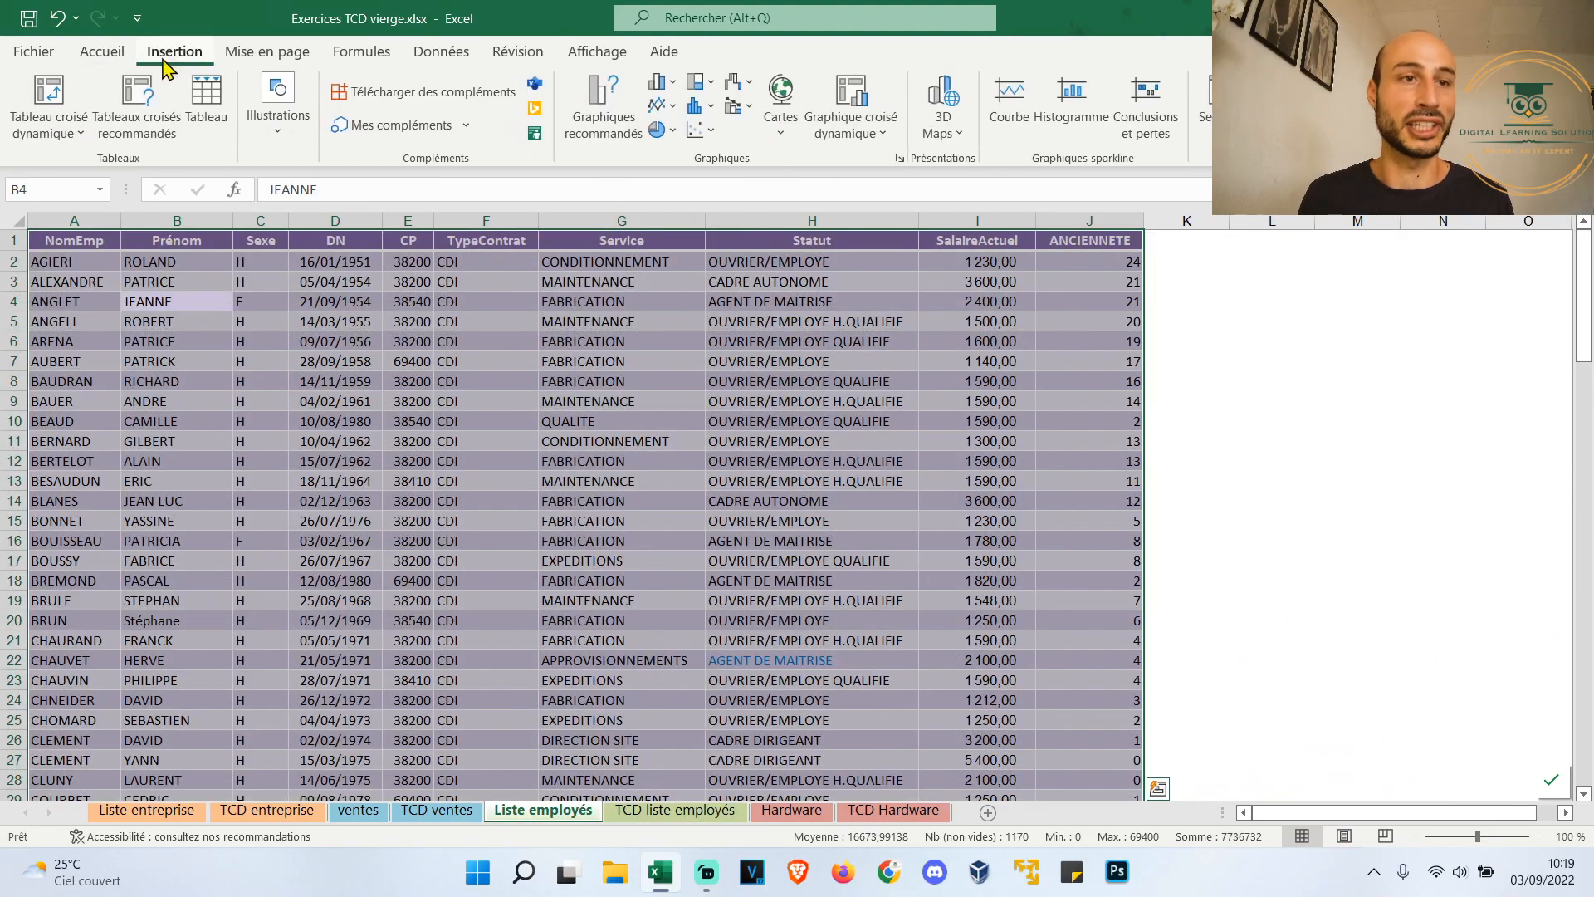
{"action": "left_click", "coordinate": [48, 104]}
{"action": "left_click", "coordinate": [633, 352]}
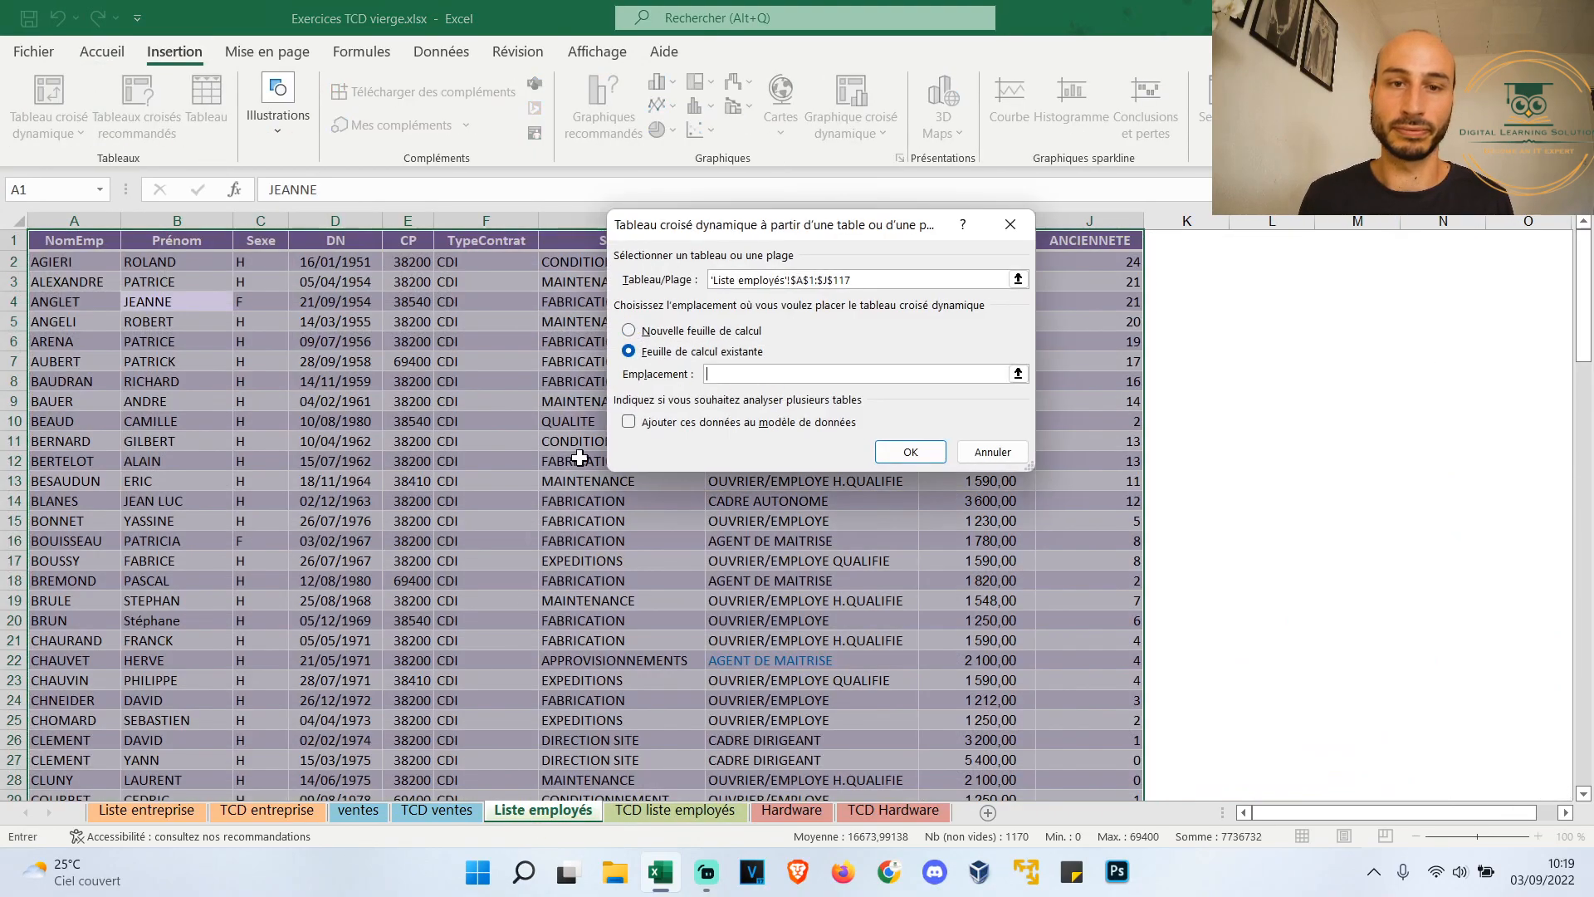
{"action": "left_click", "coordinate": [675, 810]}
{"action": "key", "text": "Return"}
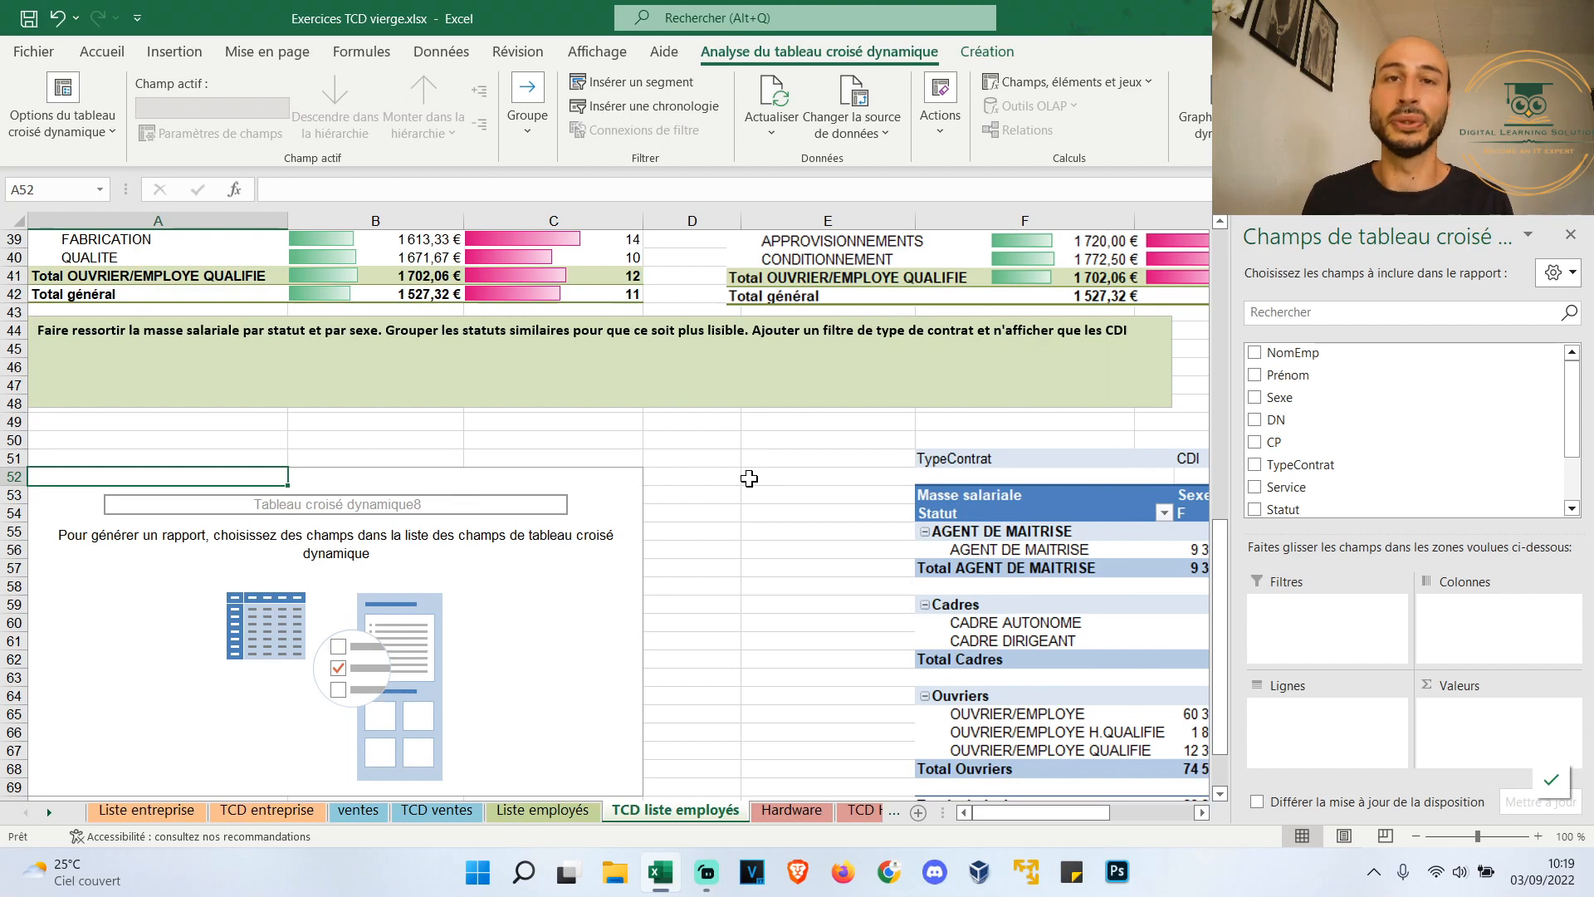
Add SalaireActuel as the value field of the new pivot table at A52
{"action": "left_click", "coordinate": [458, 532]}
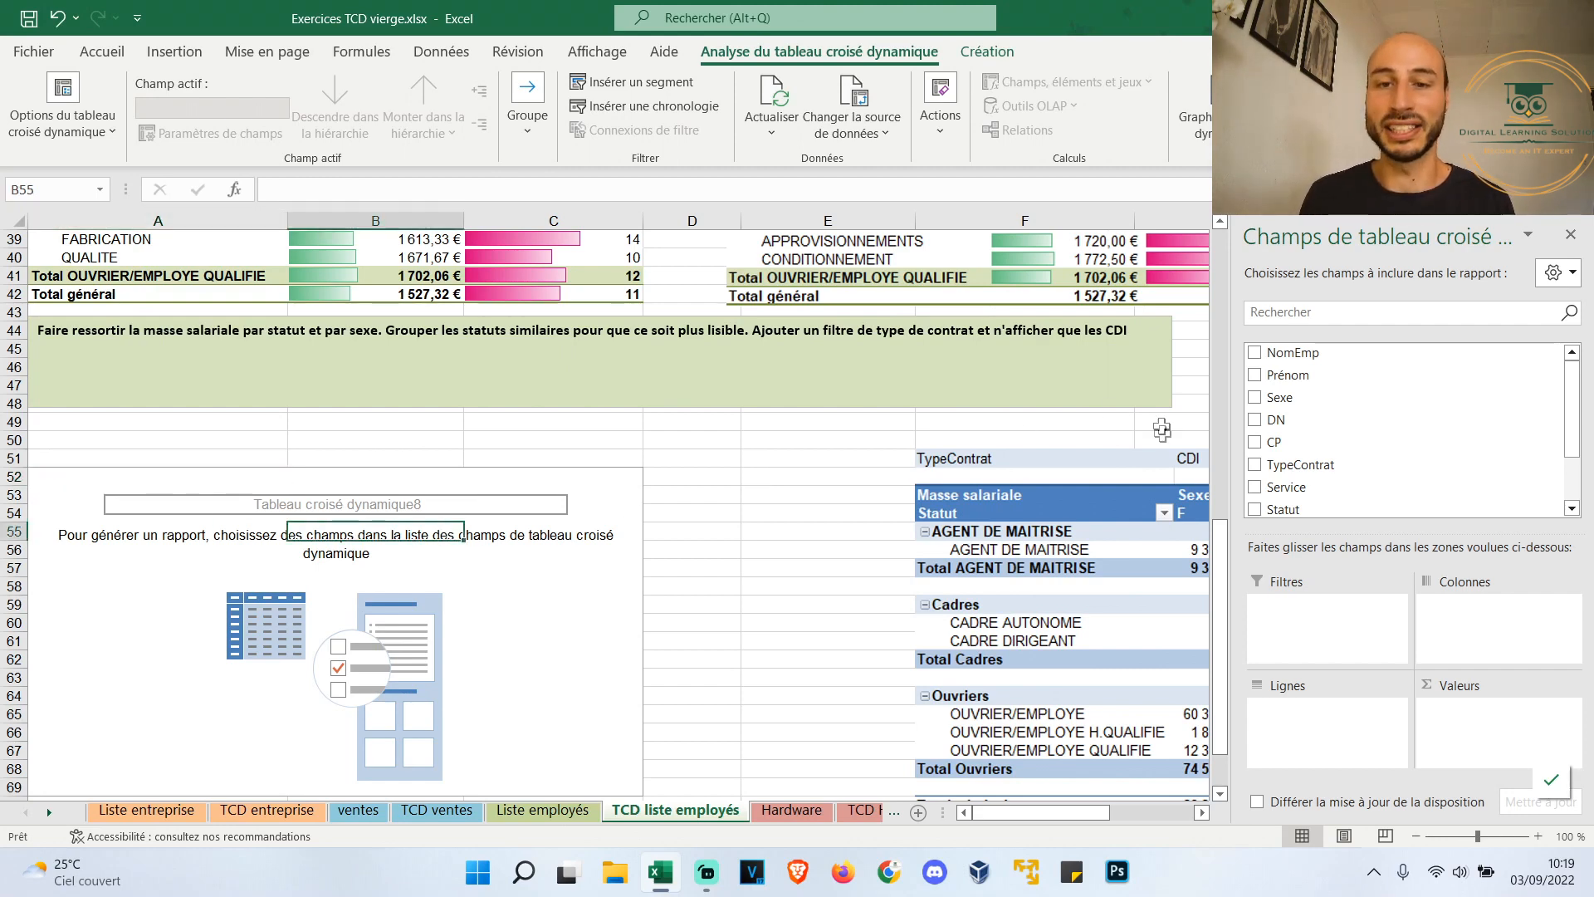
{"action": "scroll", "coordinate": [1403, 378], "scroll_direction": "down", "scroll_amount": 2}
{"action": "left_click", "coordinate": [1254, 457]}
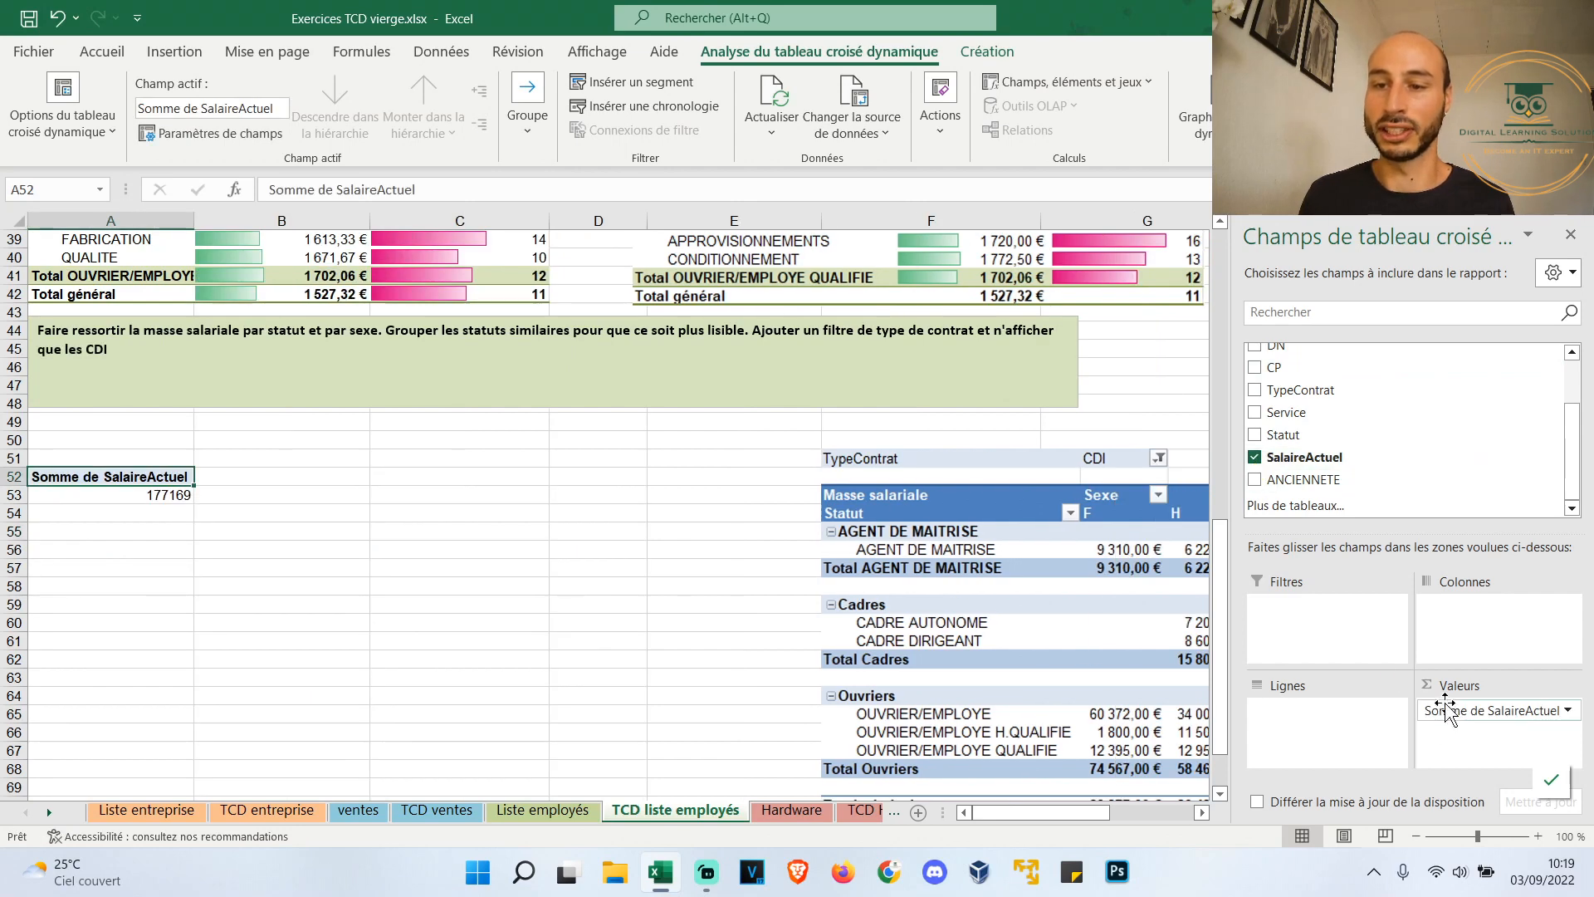
Apply the Monétaire number format to the summed SalaireActuel value field
{"action": "left_click", "coordinate": [1503, 713]}
{"action": "left_click", "coordinate": [1428, 686]}
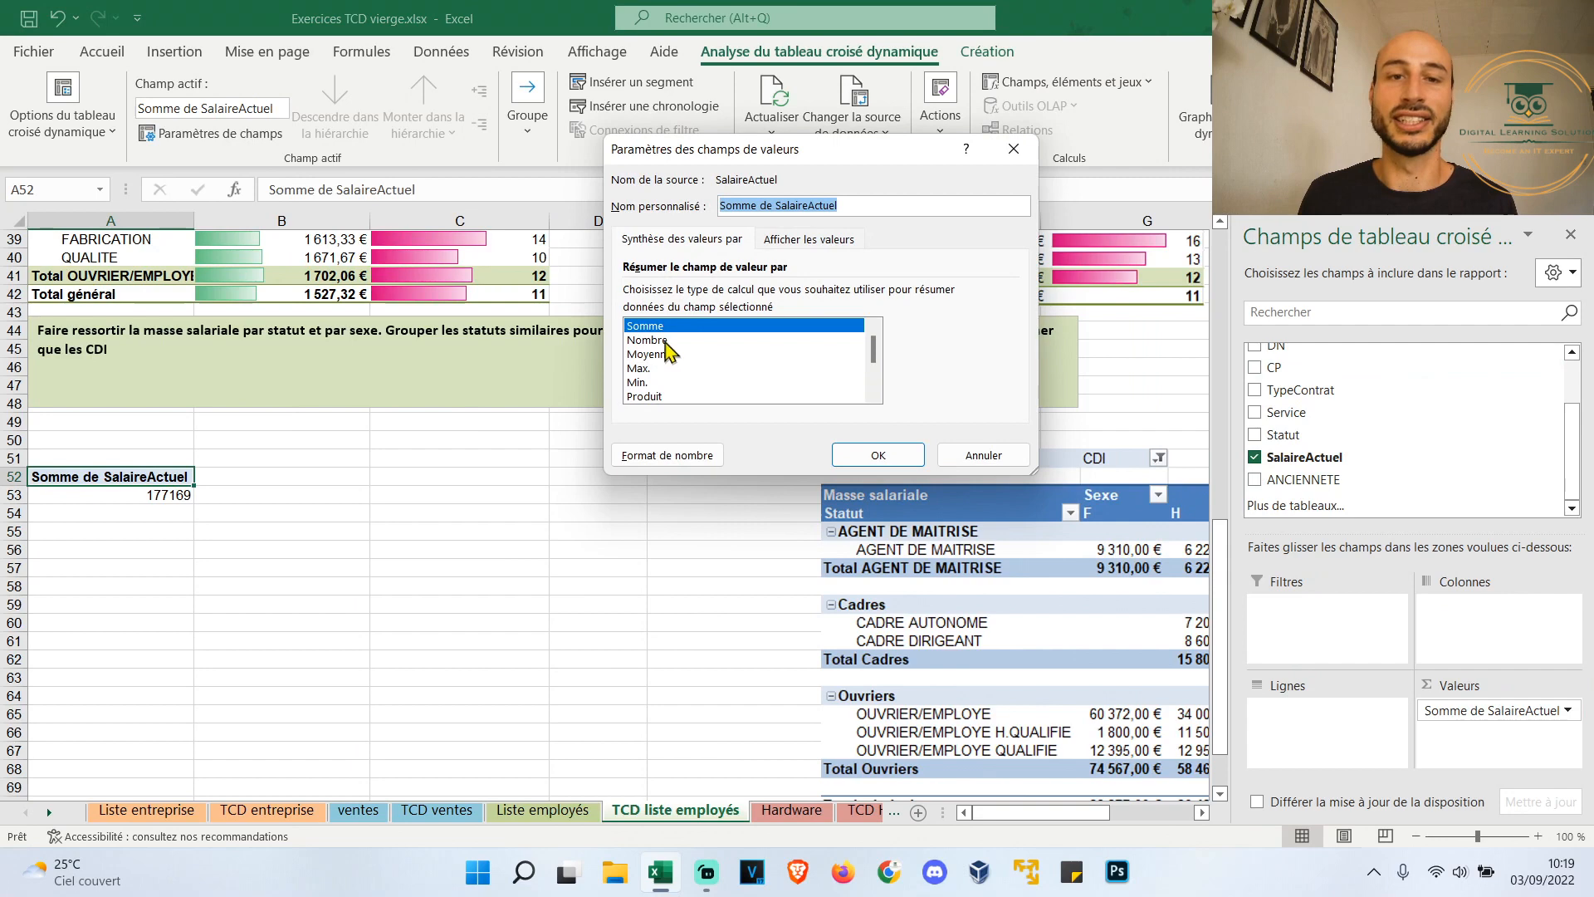
{"action": "left_click", "coordinate": [682, 456]}
{"action": "left_click", "coordinate": [576, 171]}
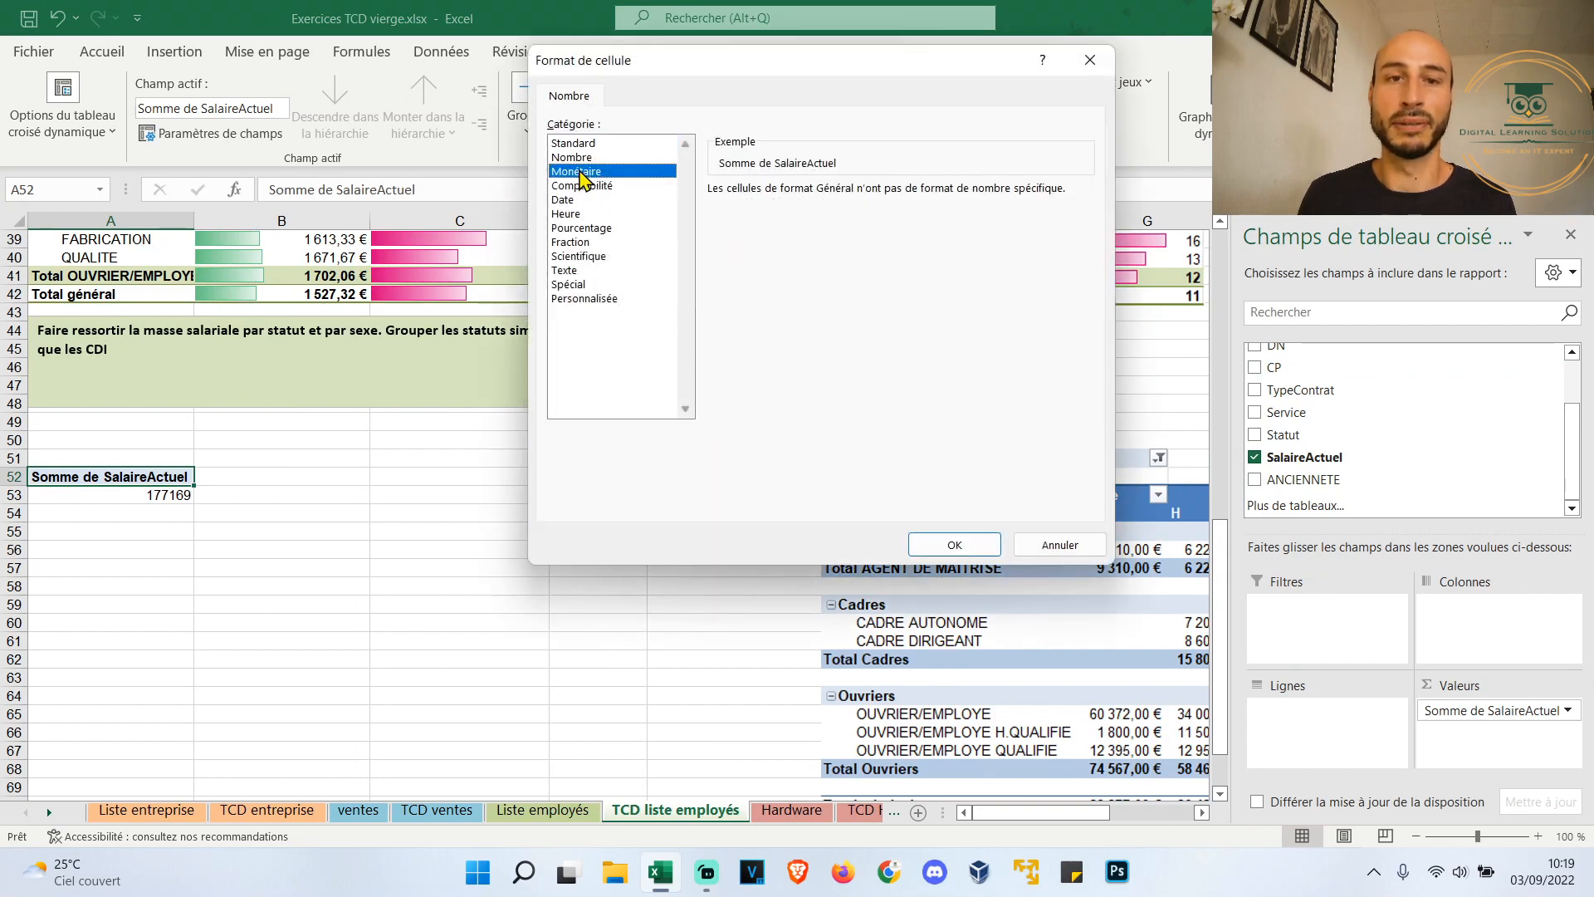
{"action": "left_click", "coordinate": [955, 544]}
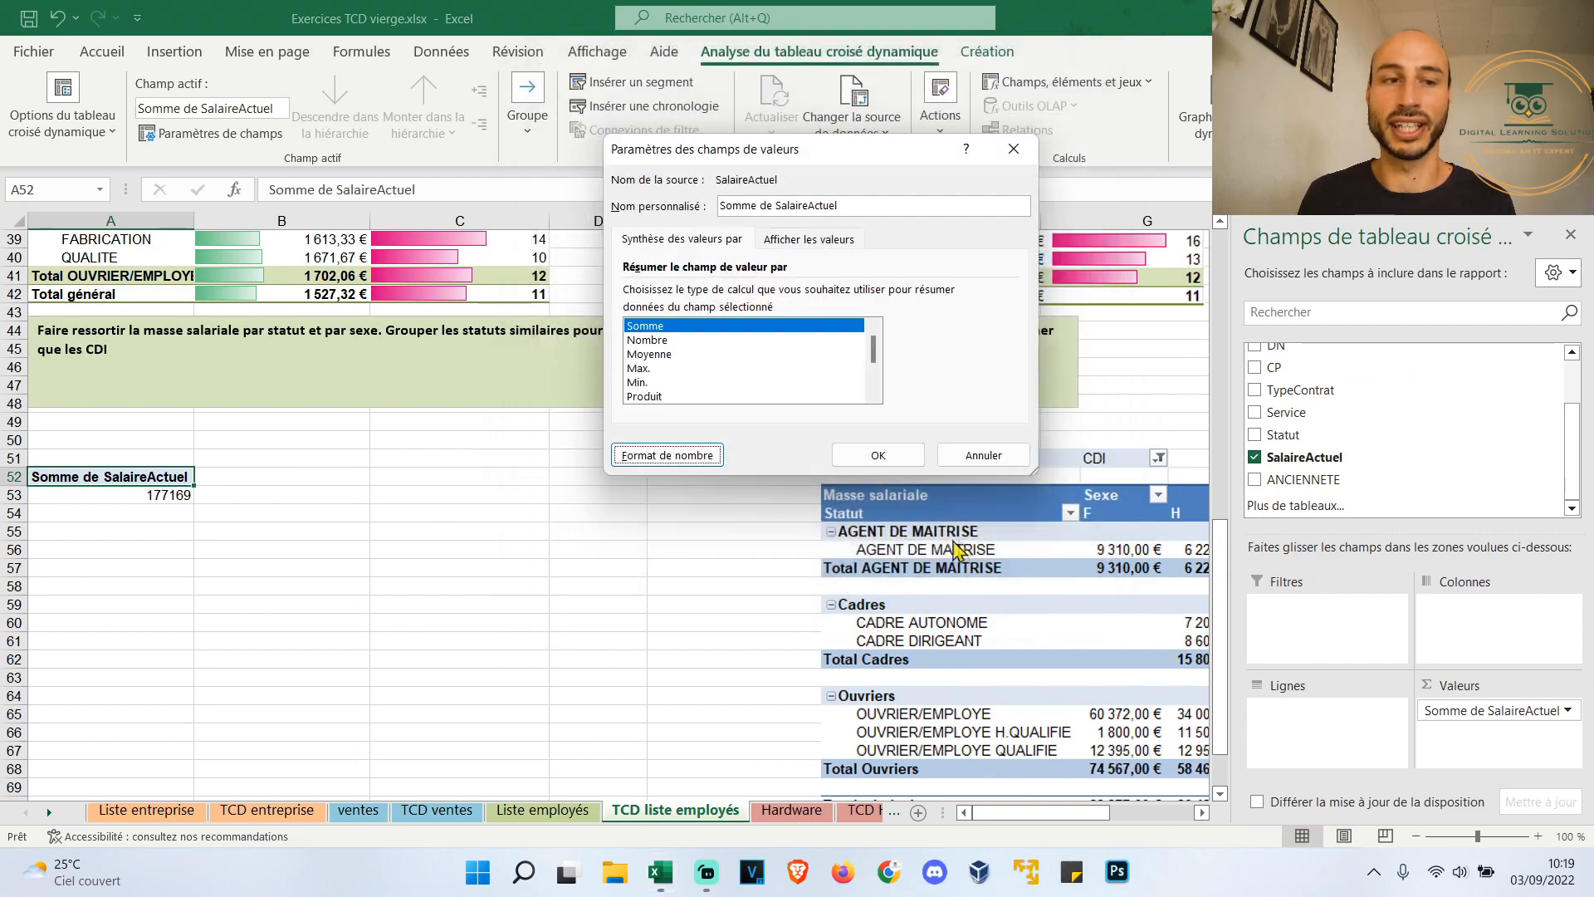
{"action": "left_click", "coordinate": [873, 453]}
Add Statut as the row field and Sexe as the column field of the payroll pivot table
{"action": "left_click", "coordinate": [1254, 434]}
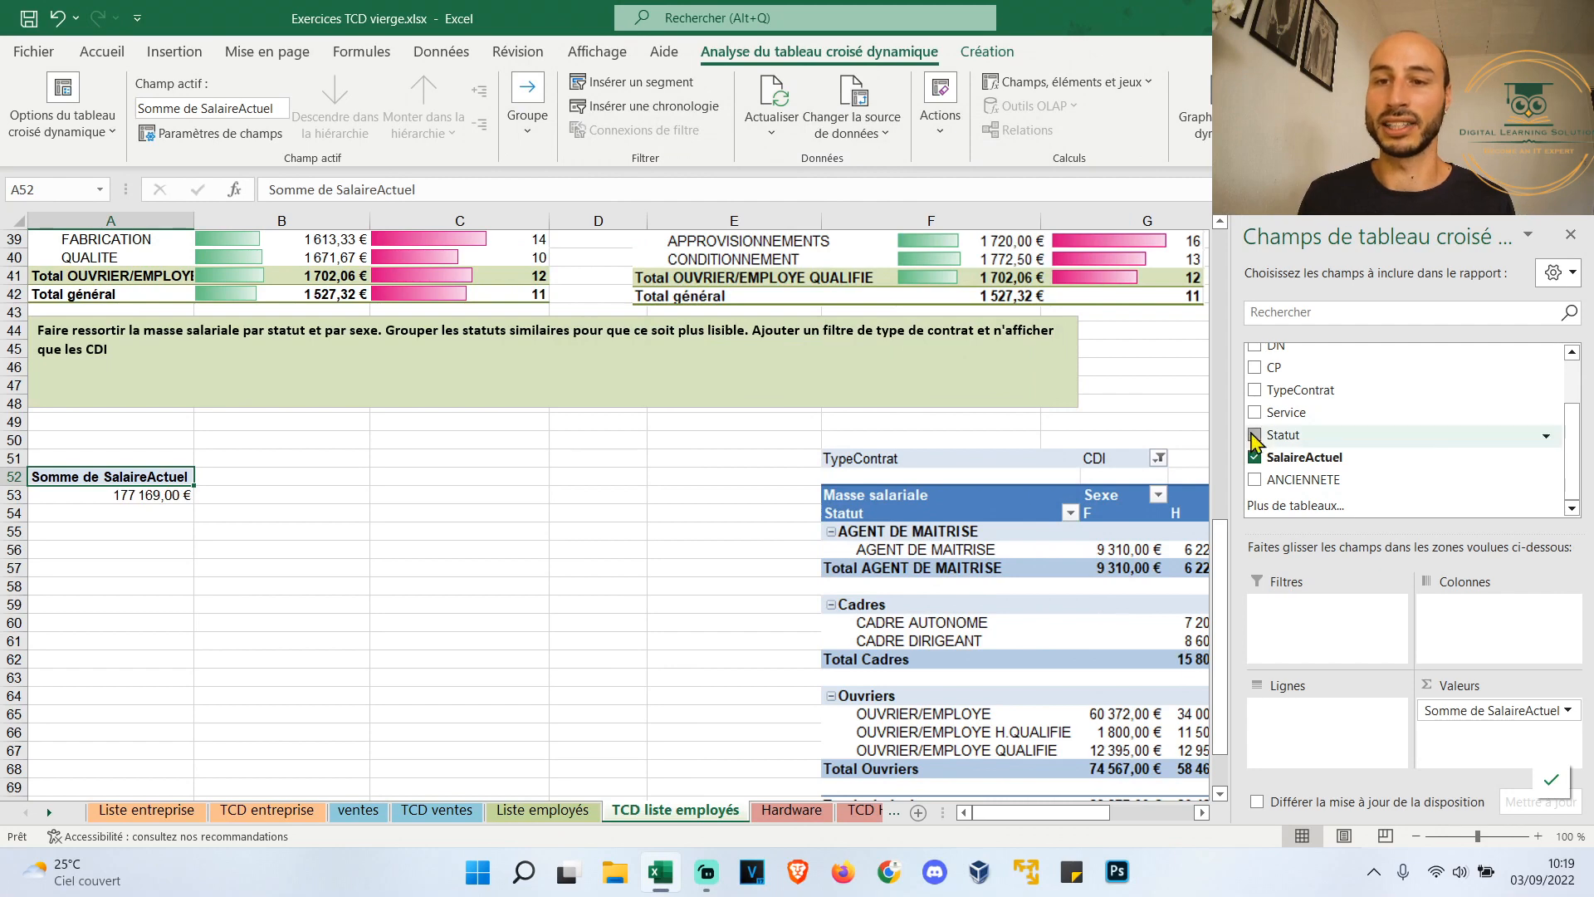
{"action": "scroll", "coordinate": [1284, 407], "scroll_direction": "up", "scroll_amount": 2}
{"action": "left_click_drag", "start_coordinate": [1284, 400], "coordinate": [1480, 614]}
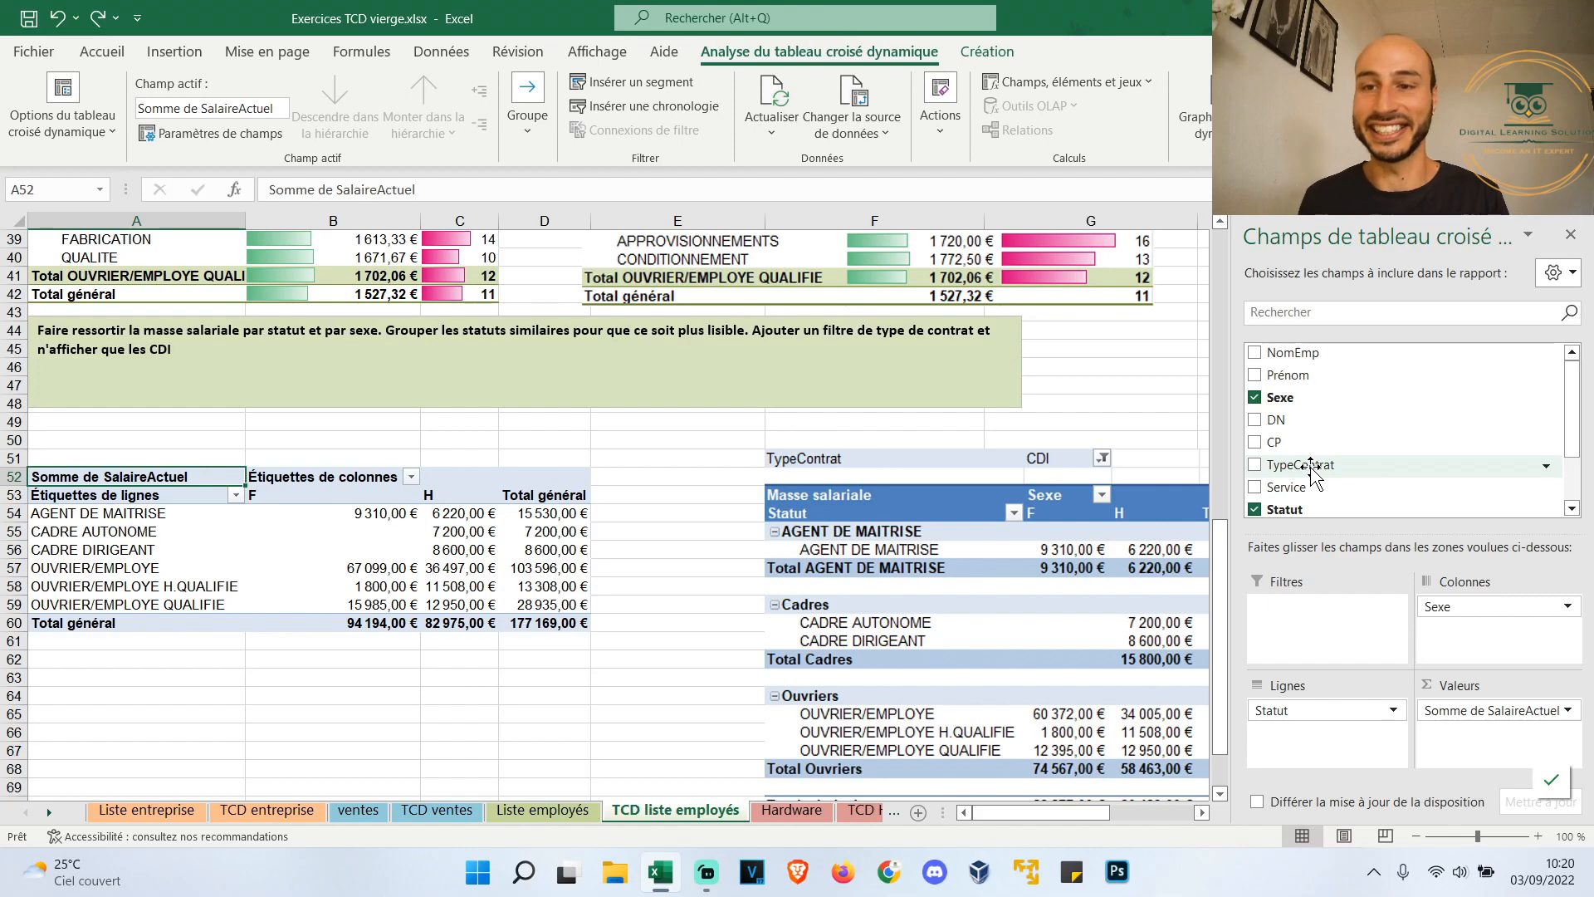
Add TypeContrat as the report filter of the payroll pivot table
{"action": "scroll", "coordinate": [1311, 465], "scroll_direction": "down", "scroll_amount": 3}
{"action": "scroll", "coordinate": [1320, 453], "scroll_direction": "up", "scroll_amount": 3}
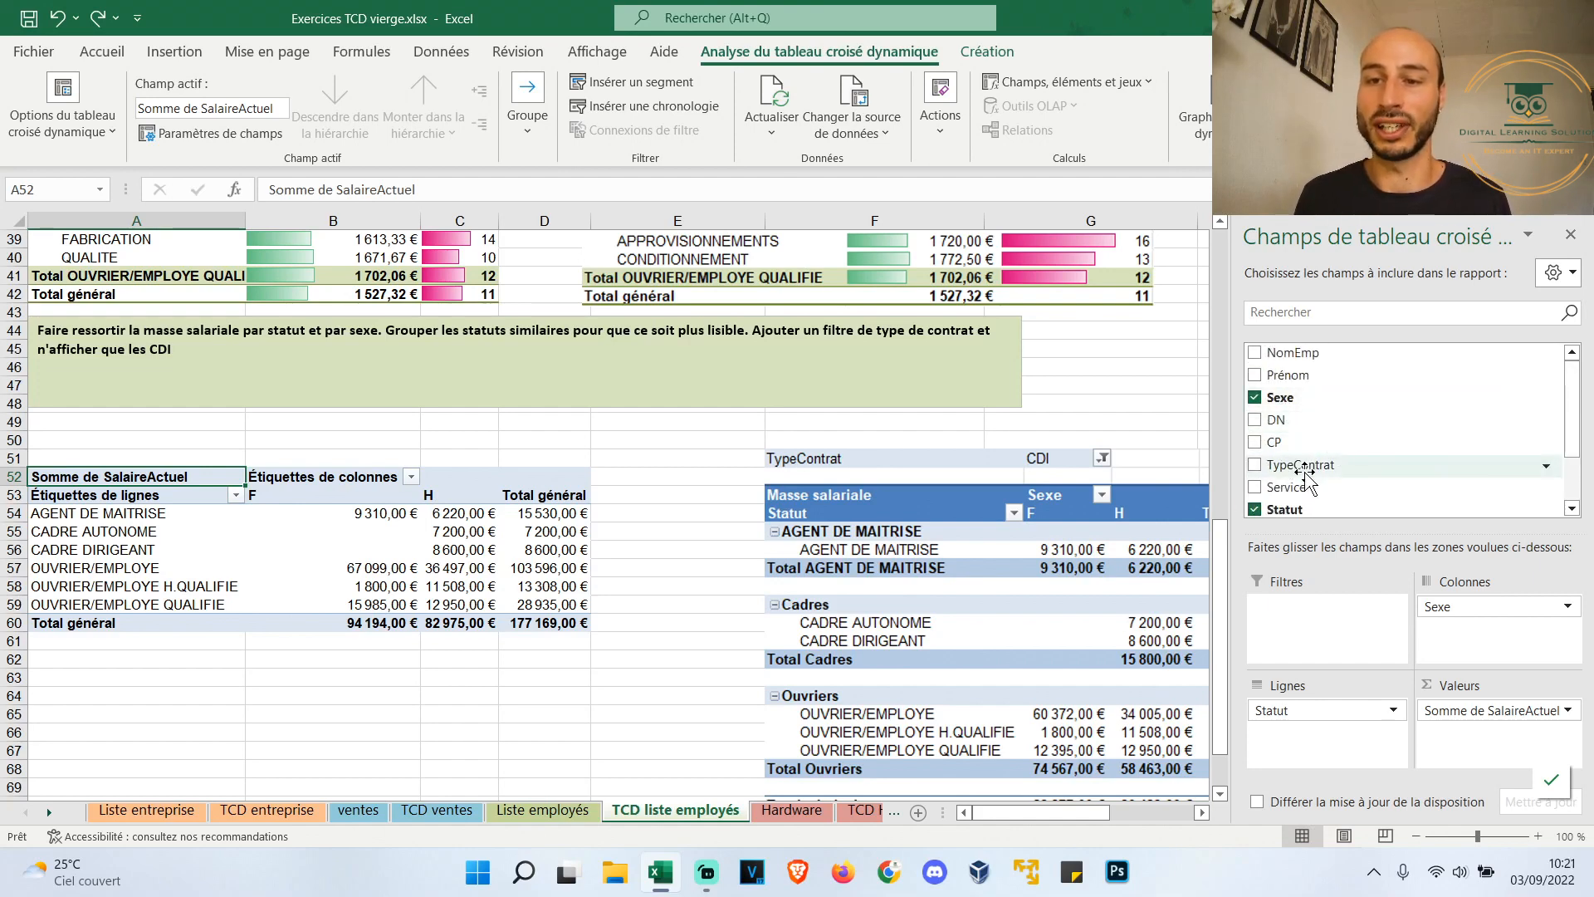
{"action": "left_click_drag", "start_coordinate": [1301, 470], "coordinate": [1332, 607]}
{"action": "left_click", "coordinate": [677, 568]}
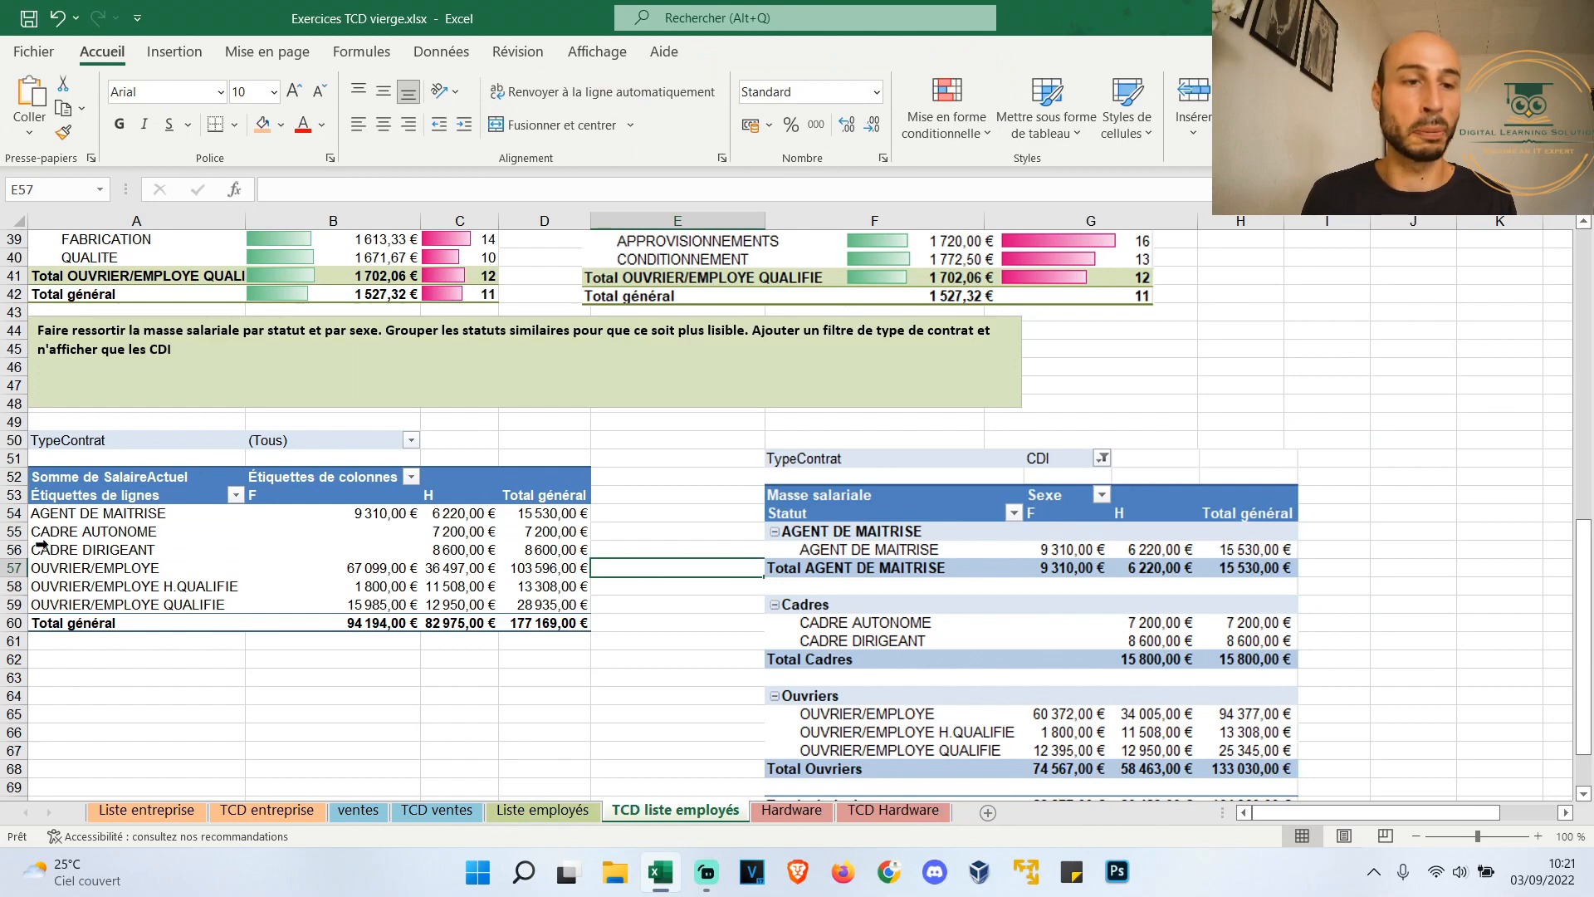
Group the CADRE AUTONOME and CADRE DIRIGEANT rows in the payroll pivot table
{"action": "left_click_drag", "start_coordinate": [70, 533], "coordinate": [502, 538]}
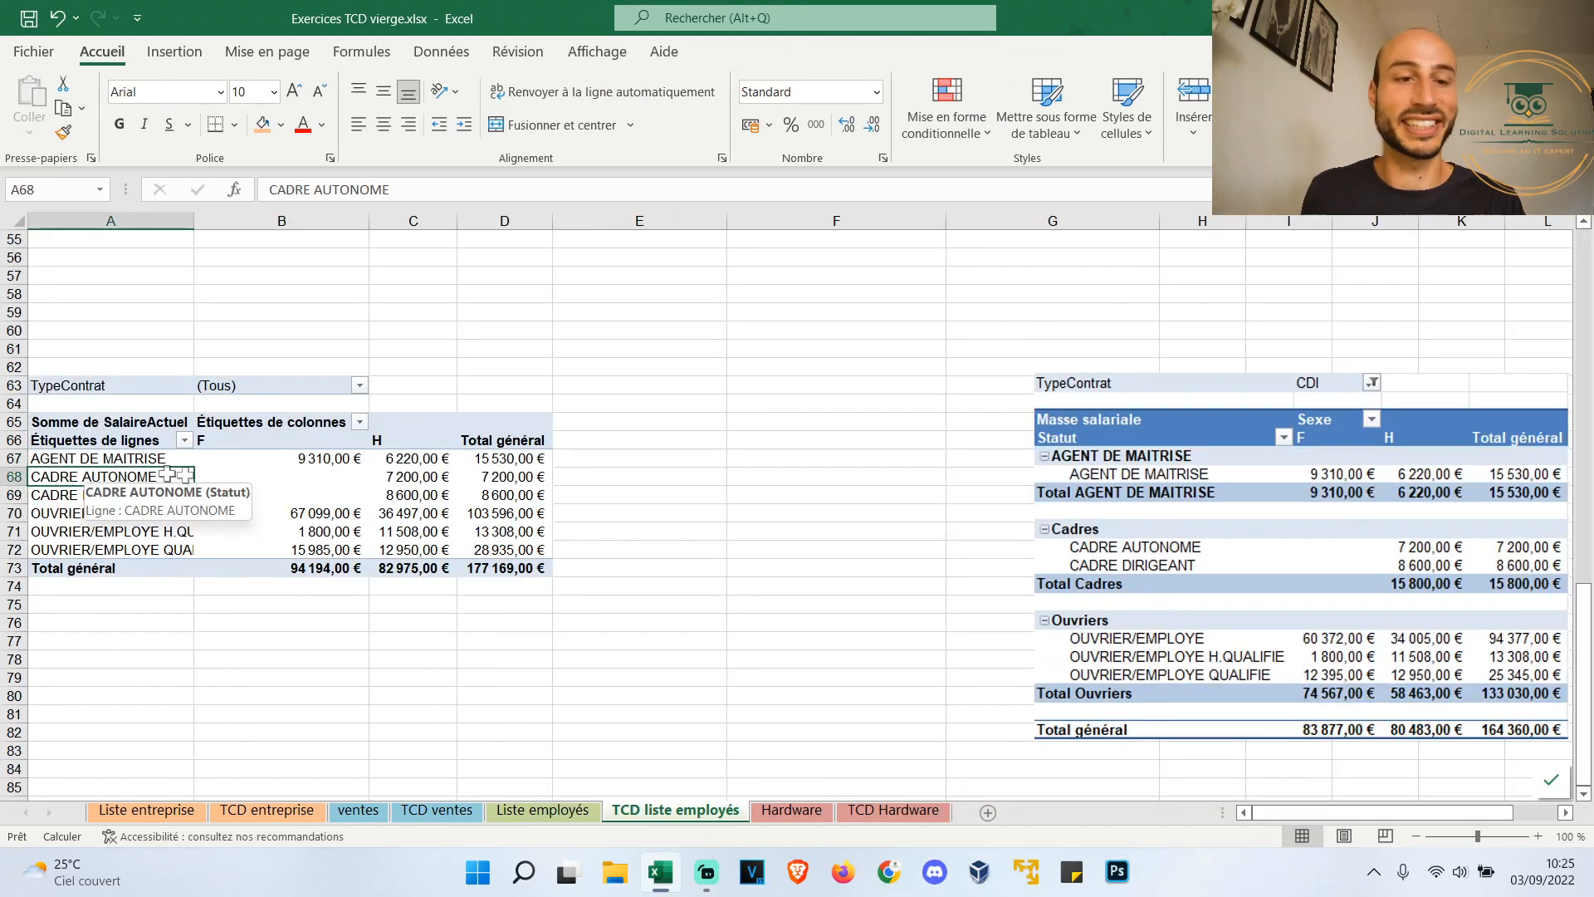
{"action": "left_click_drag", "start_coordinate": [124, 477], "coordinate": [460, 493]}
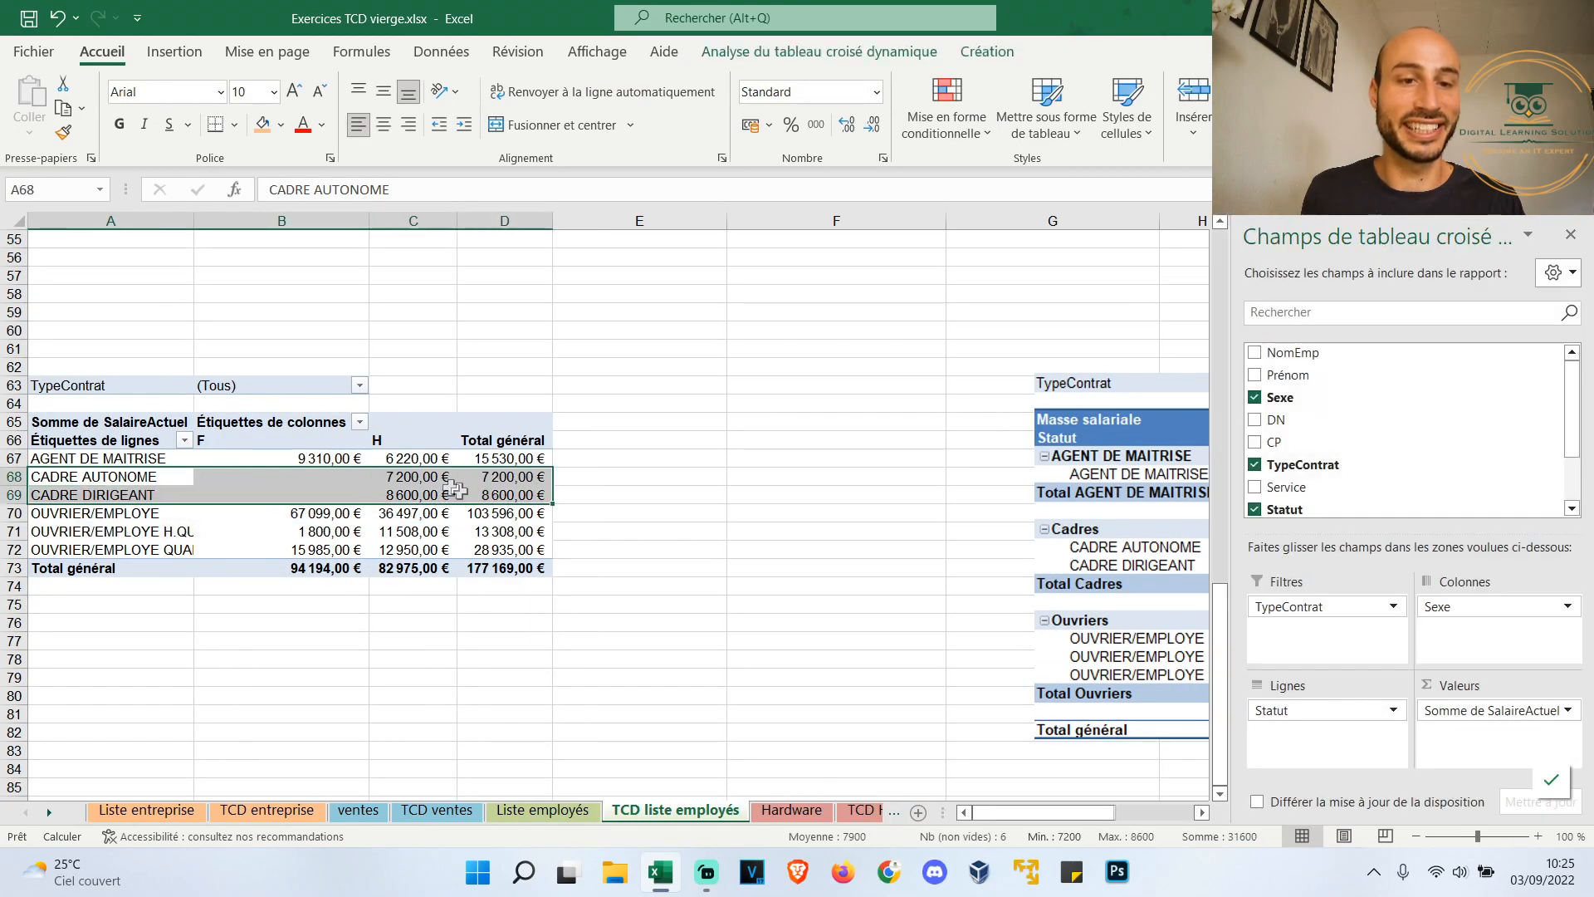
{"action": "right_click", "coordinate": [460, 493]}
{"action": "left_click", "coordinate": [572, 284]}
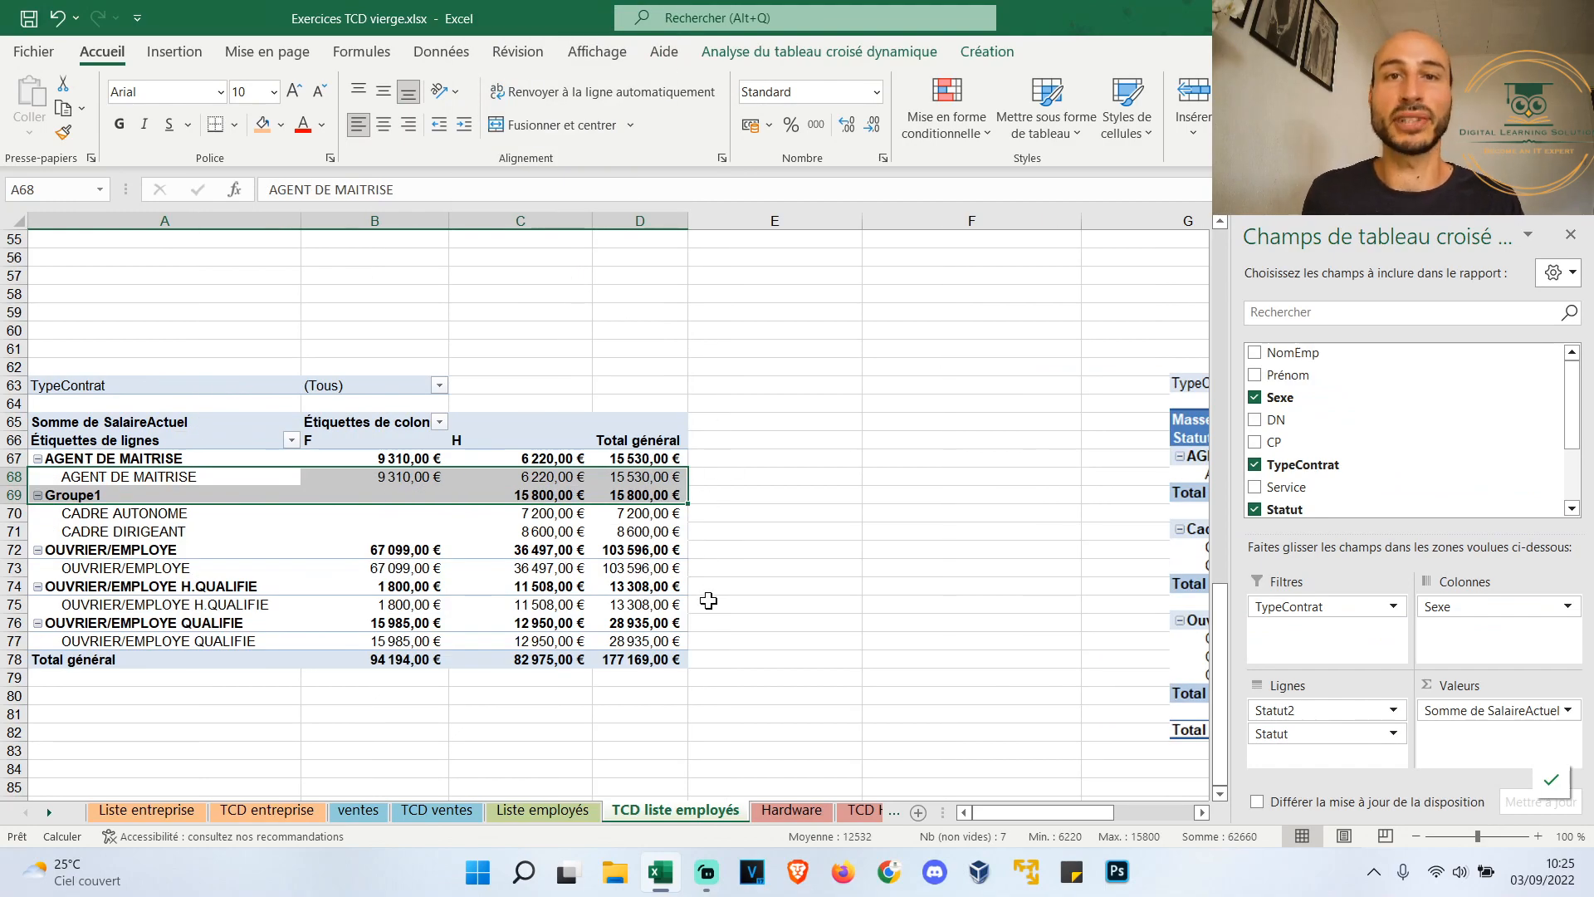
Rename the group containing the two CADRE statuses as Cadres
{"action": "scroll", "coordinate": [711, 601], "scroll_direction": "up", "scroll_amount": 2}
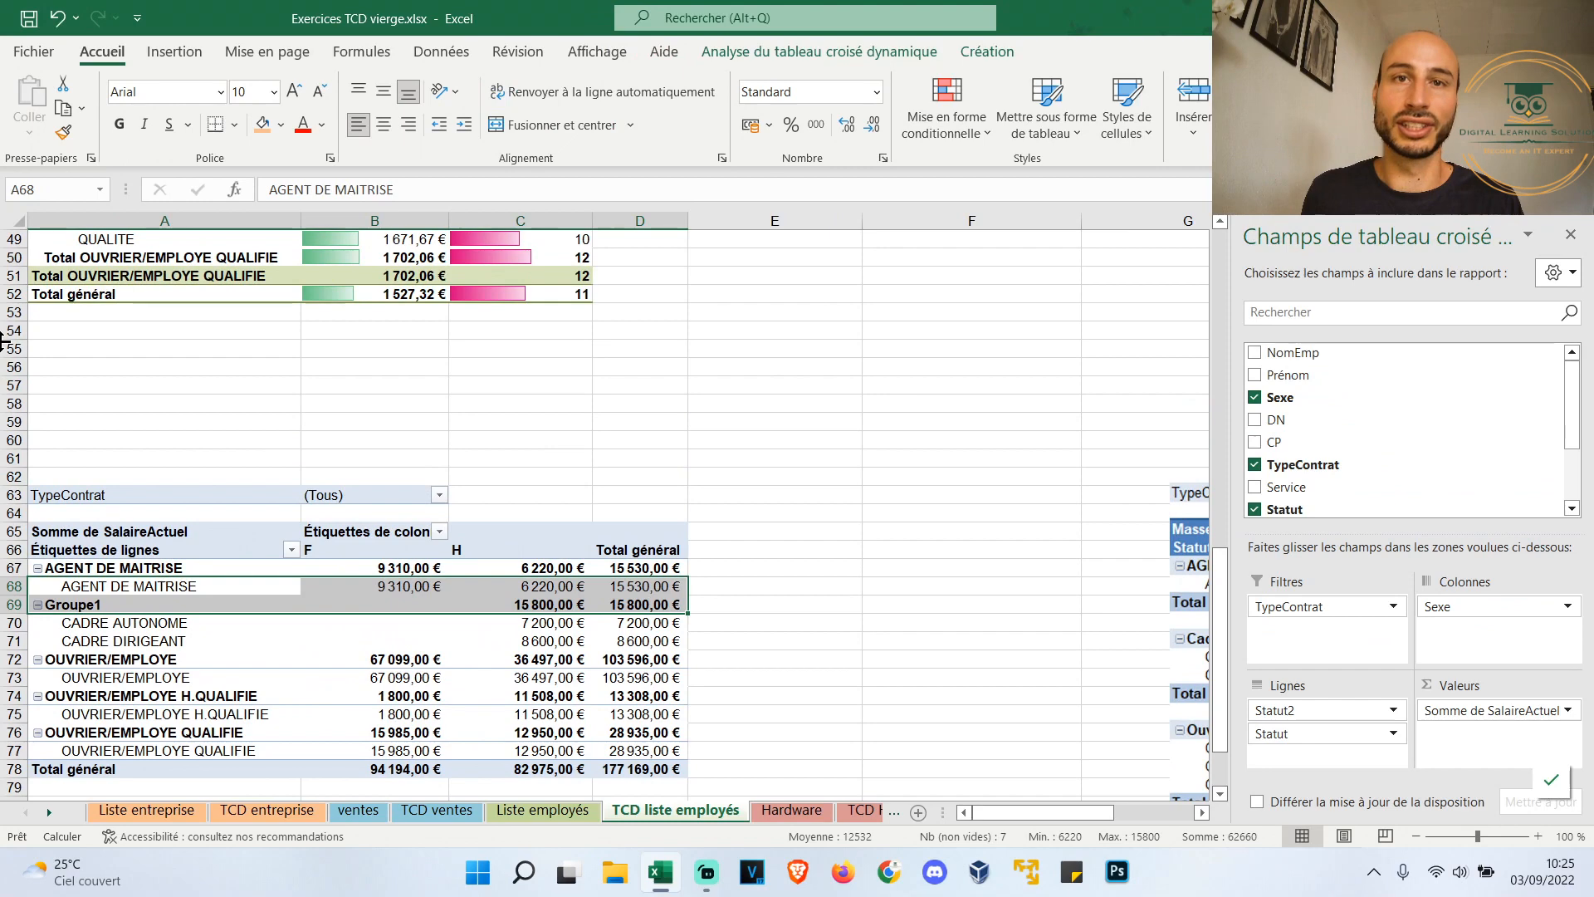
{"action": "scroll", "coordinate": [207, 425], "scroll_direction": "down", "scroll_amount": 2}
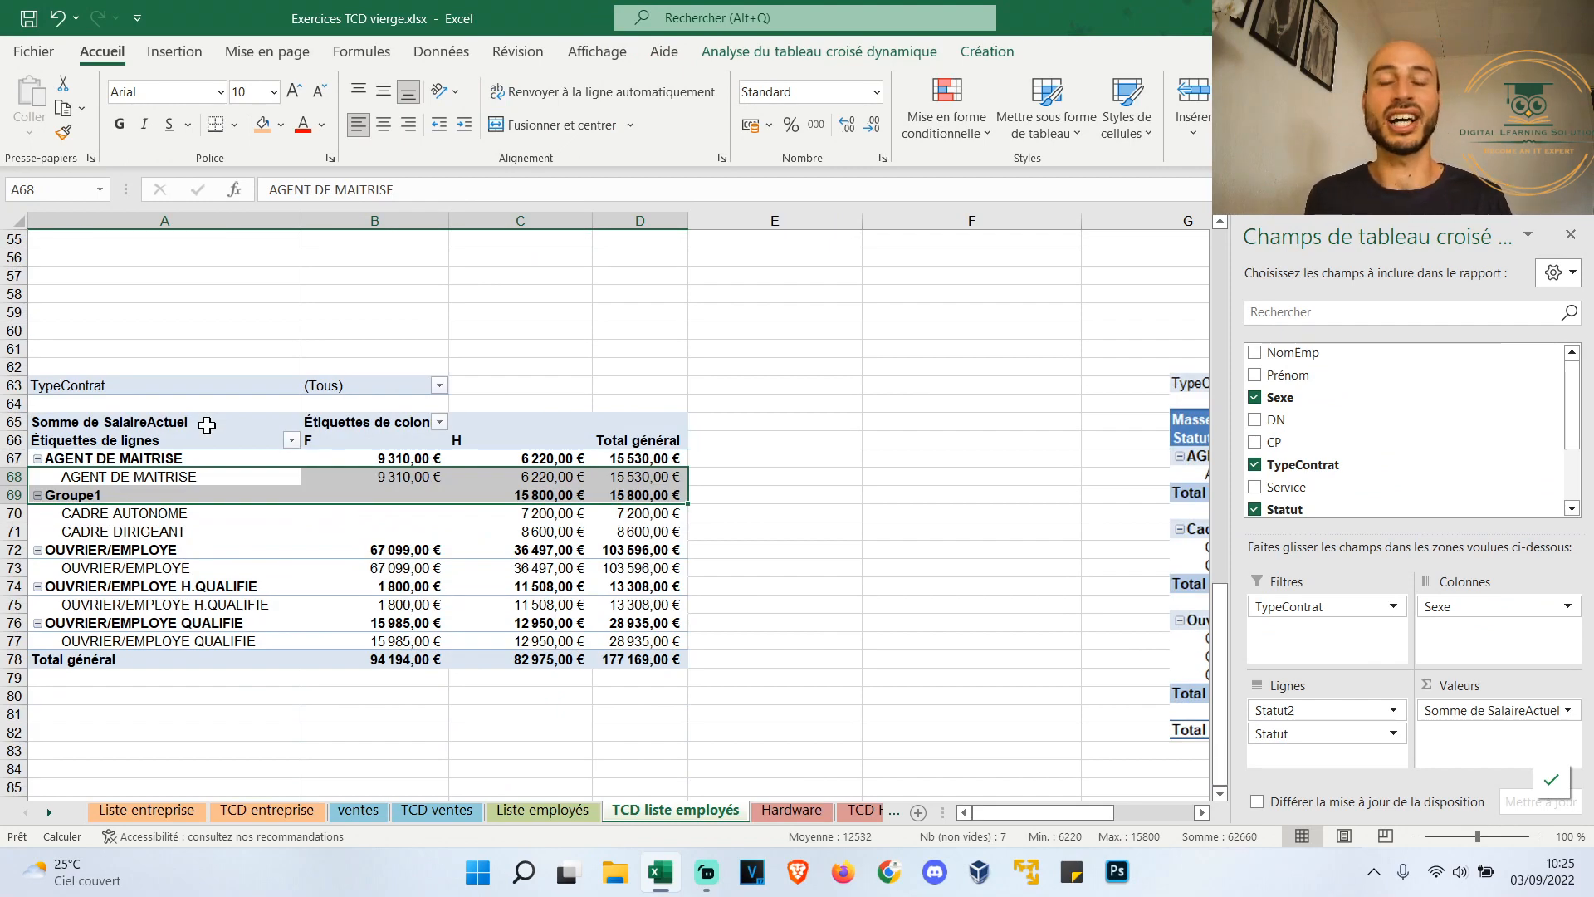
{"action": "scroll", "coordinate": [207, 425], "scroll_direction": "up", "scroll_amount": 4}
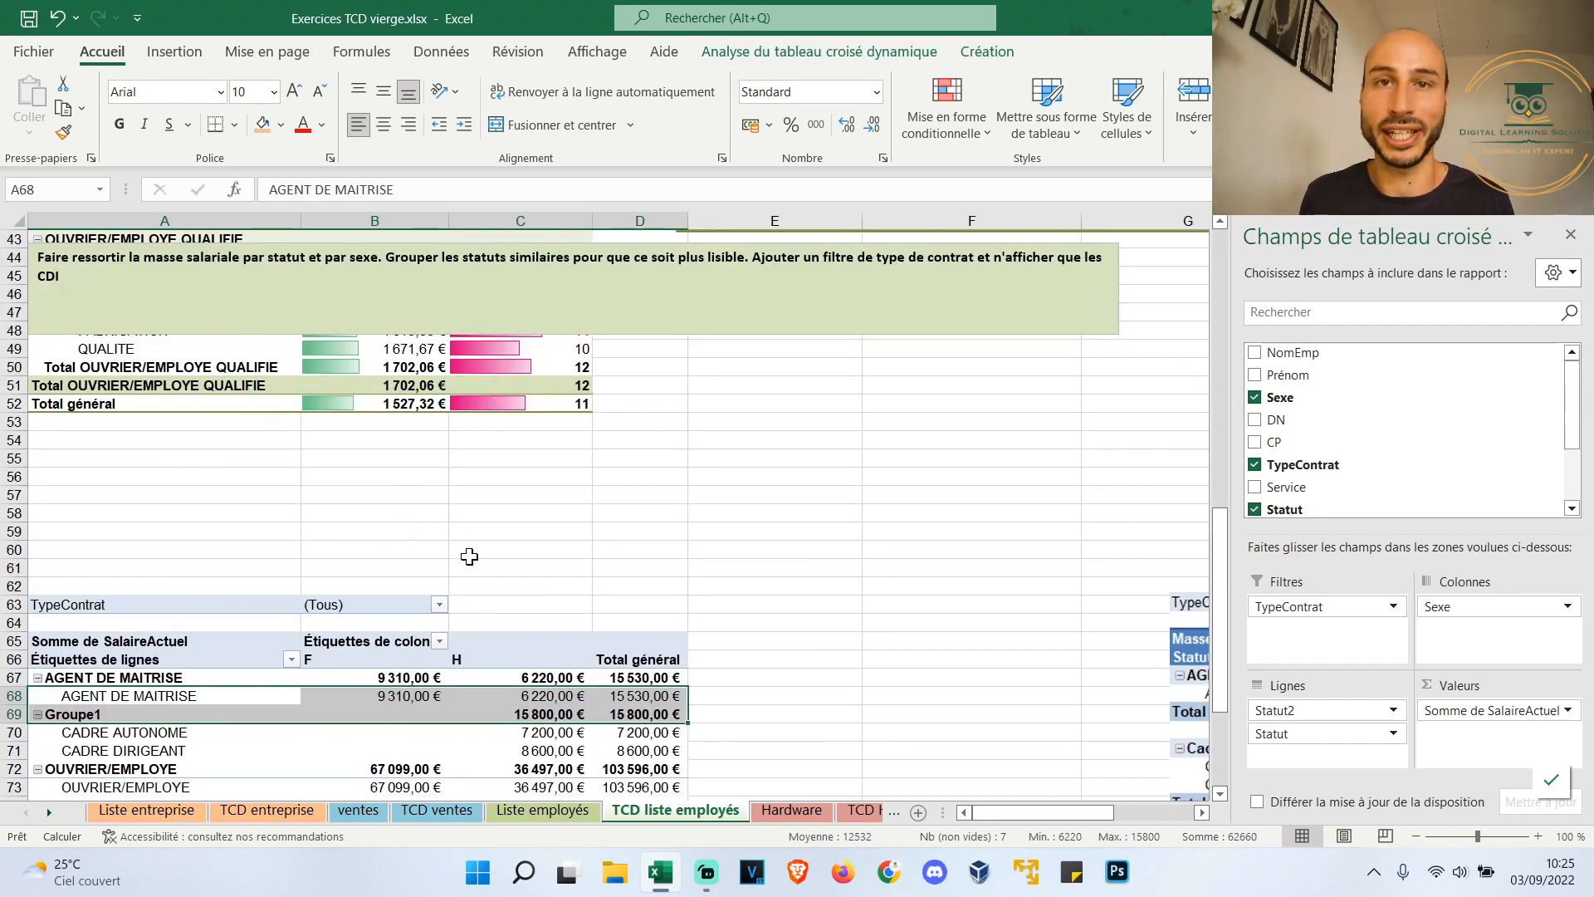
{"action": "scroll", "coordinate": [469, 561], "scroll_direction": "down", "scroll_amount": 4}
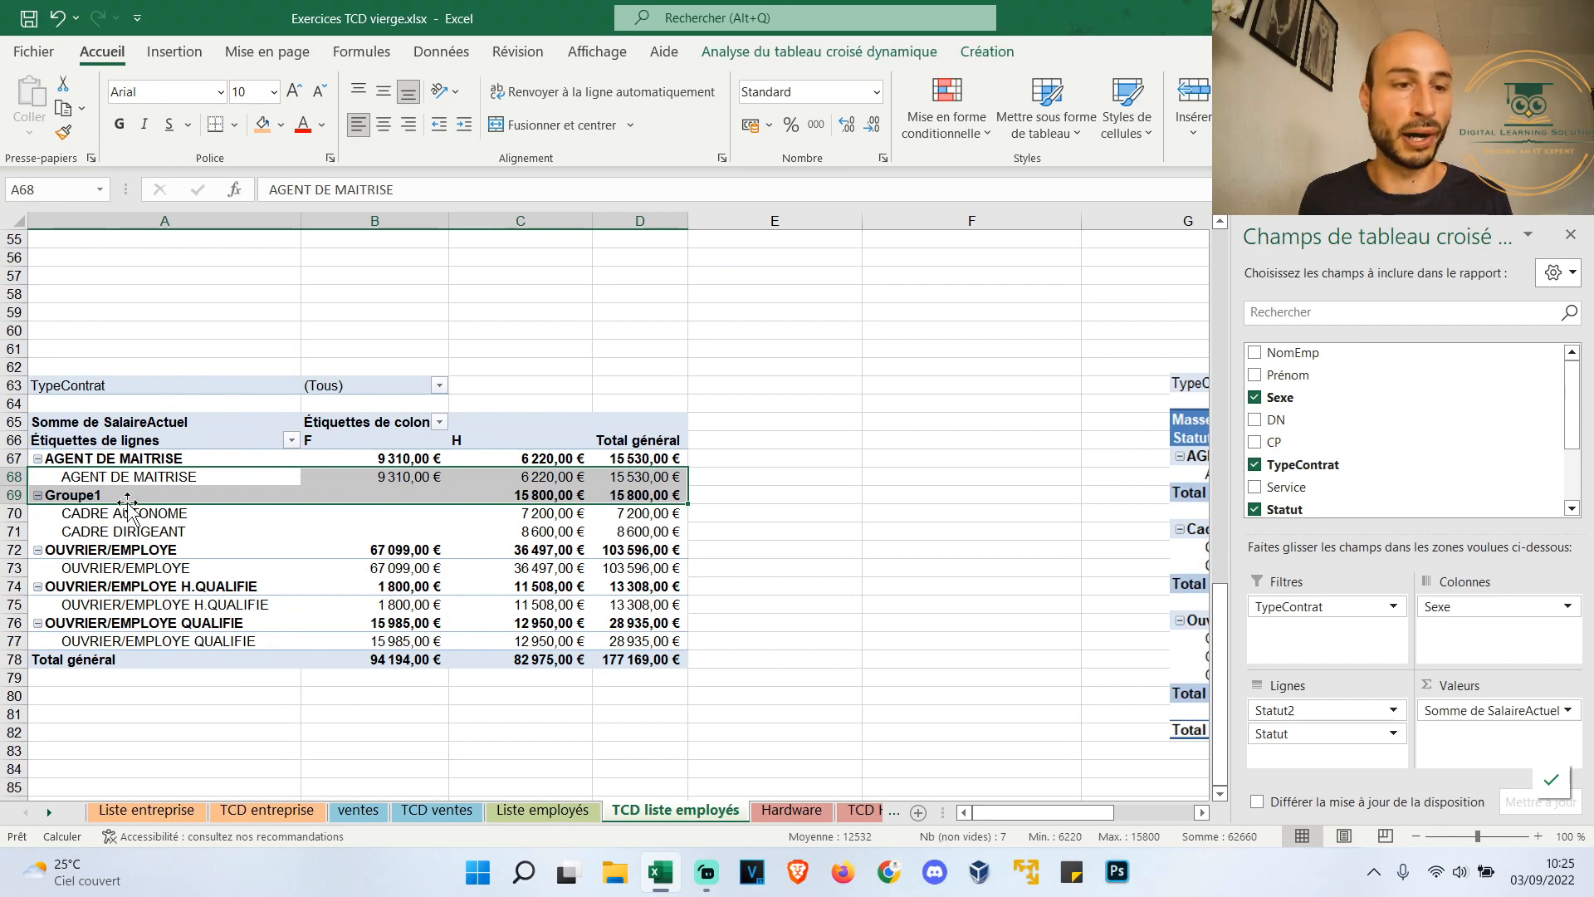
{"action": "left_click", "coordinate": [116, 496]}
{"action": "type", "text": "Cadr"}
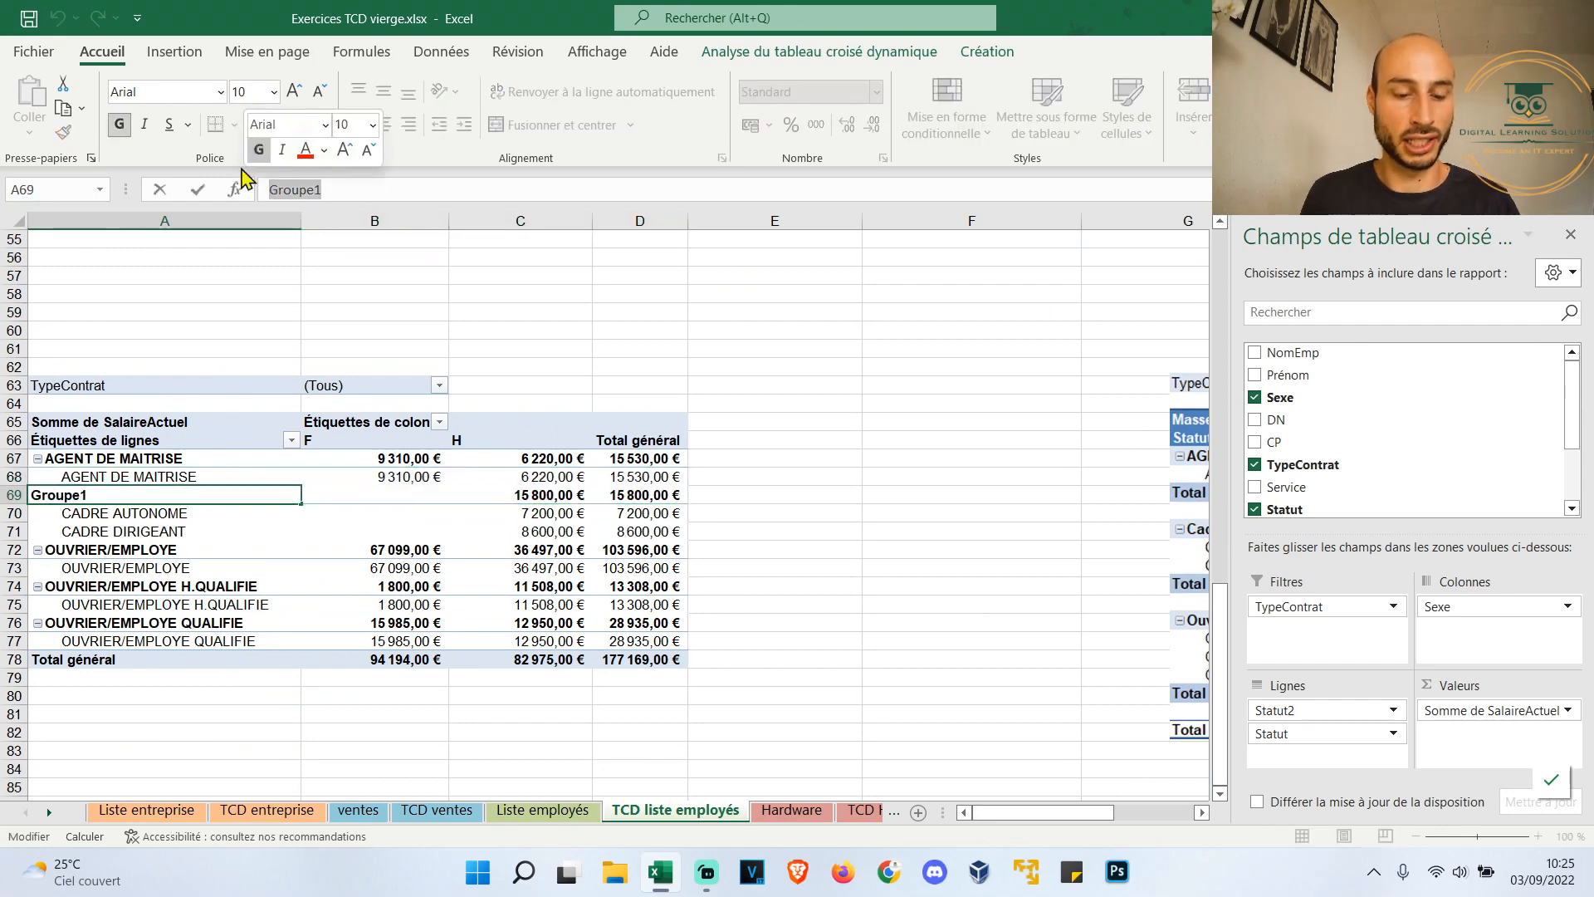
{"action": "type", "text": "es"}
Group the three OUVRIER/EMPLOYE statuses of the payroll pivot table and name the group Ouvriers
{"action": "left_click_drag", "start_coordinate": [157, 550], "coordinate": [158, 641]}
{"action": "right_click", "coordinate": [160, 590]}
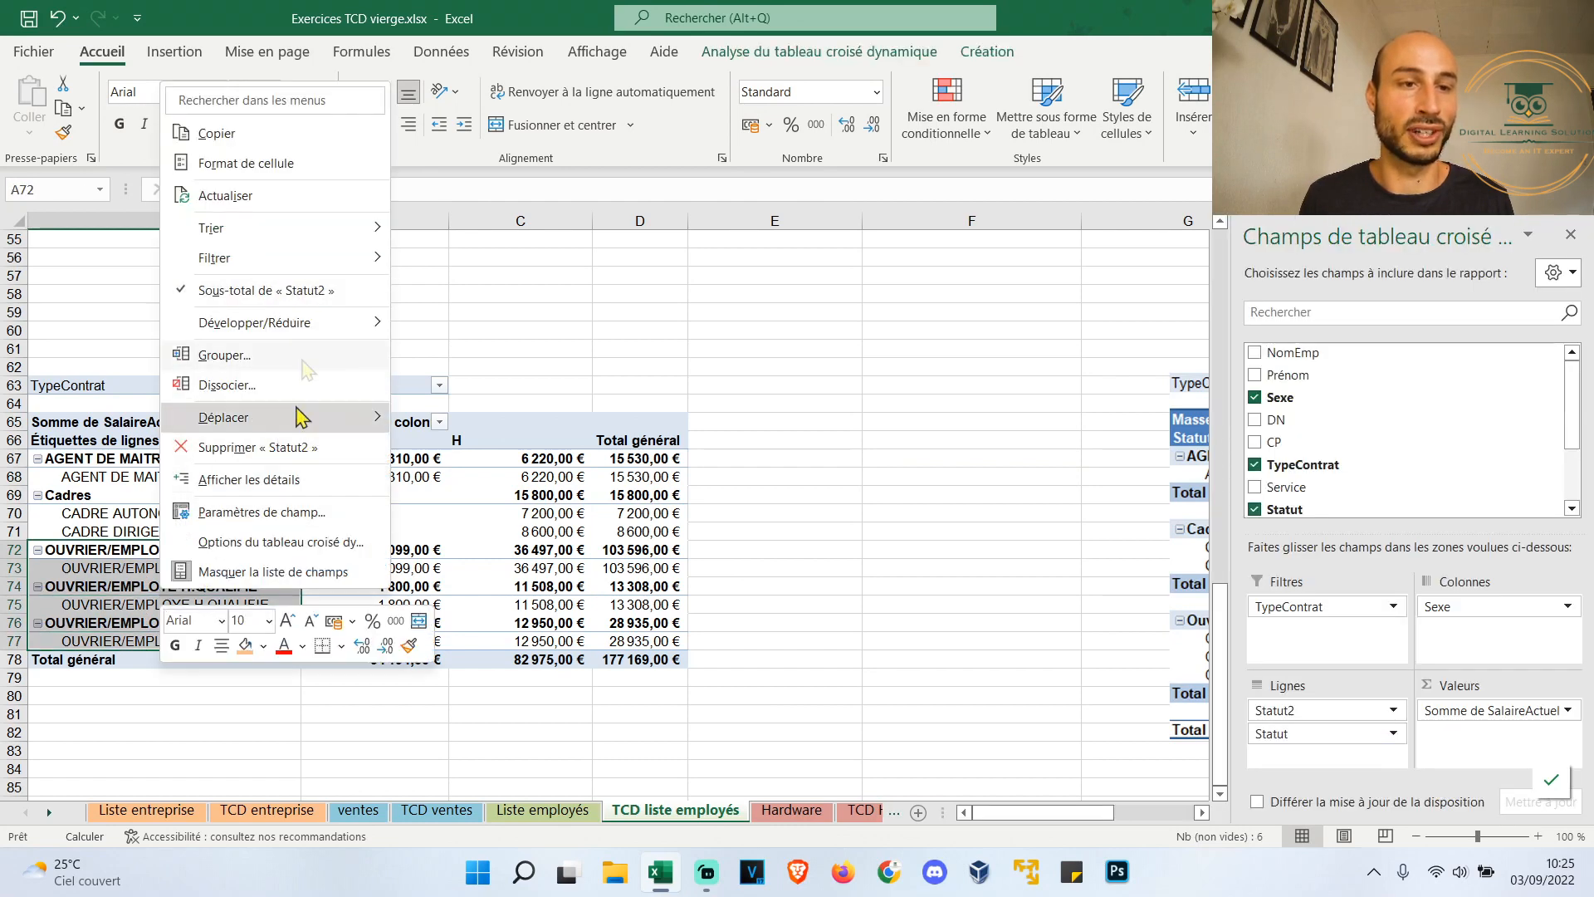
{"action": "left_click", "coordinate": [313, 353]}
{"action": "left_click", "coordinate": [87, 551]}
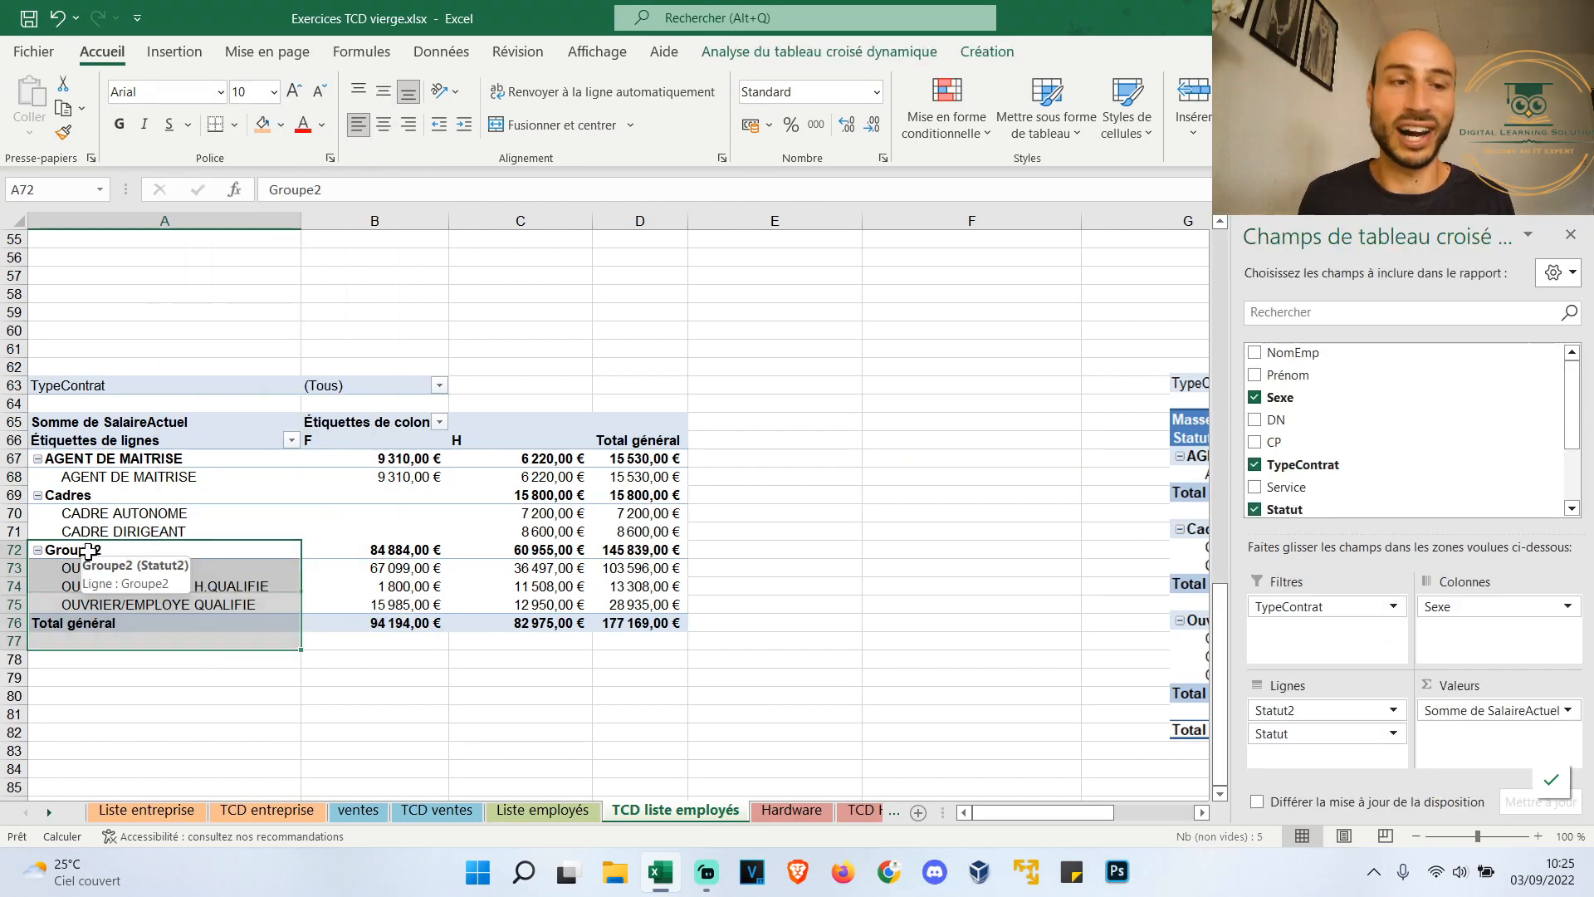
{"action": "left_click_drag", "start_coordinate": [388, 189], "coordinate": [258, 189]}
{"action": "type", "text": "Ouvriers"}
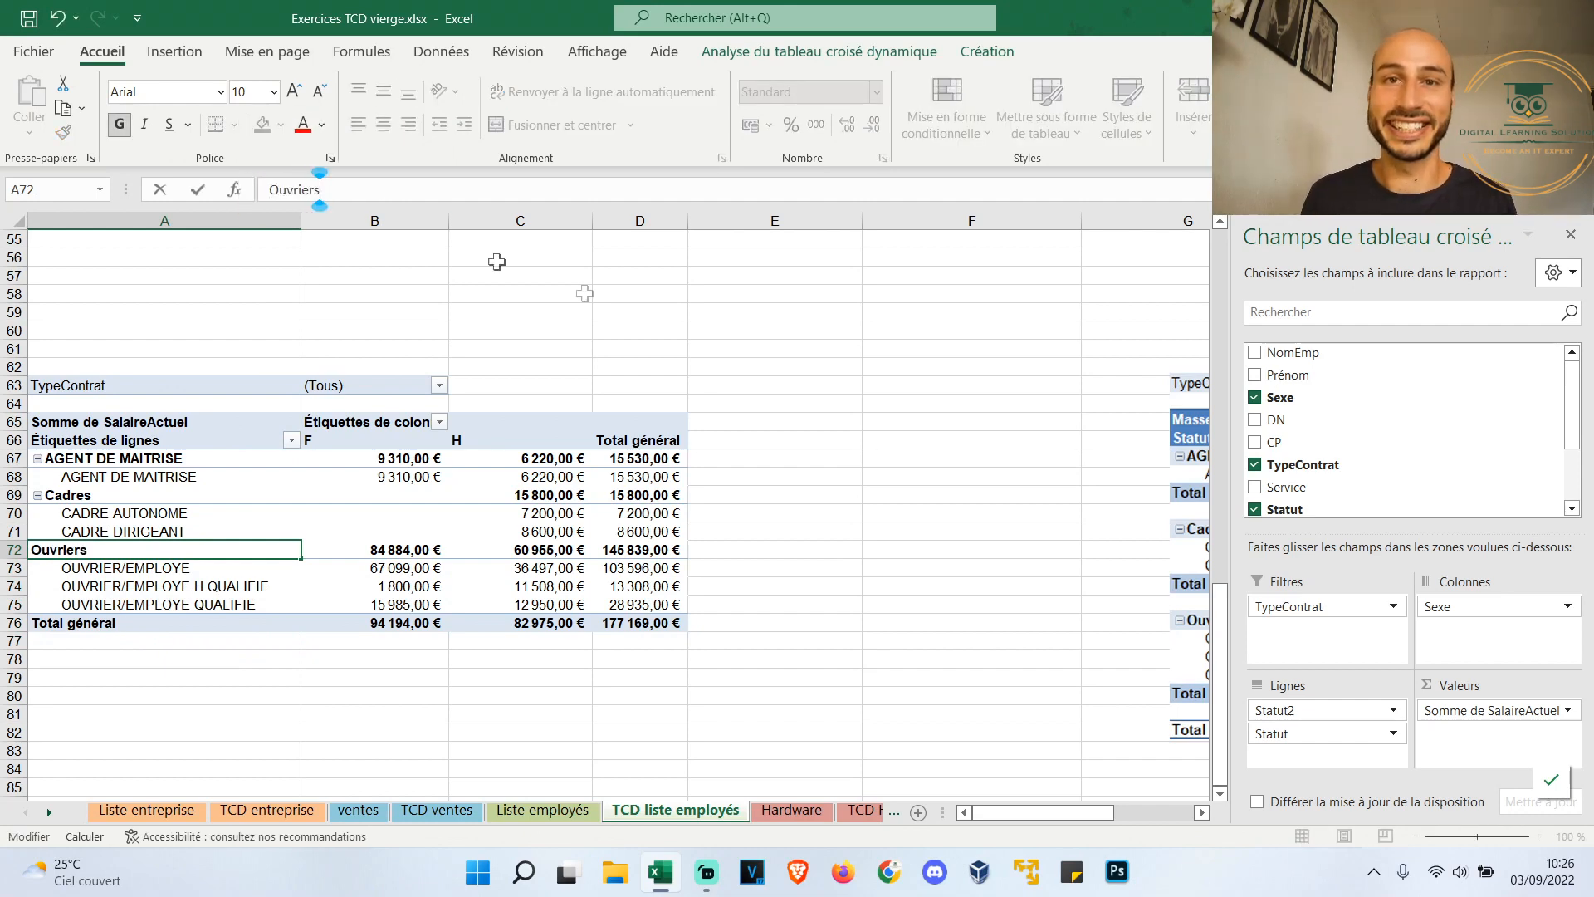
{"action": "left_click", "coordinate": [873, 578]}
Rename the payroll pivot table's column label header as Sexe and its row label header as Statut
{"action": "left_click", "coordinate": [373, 422]}
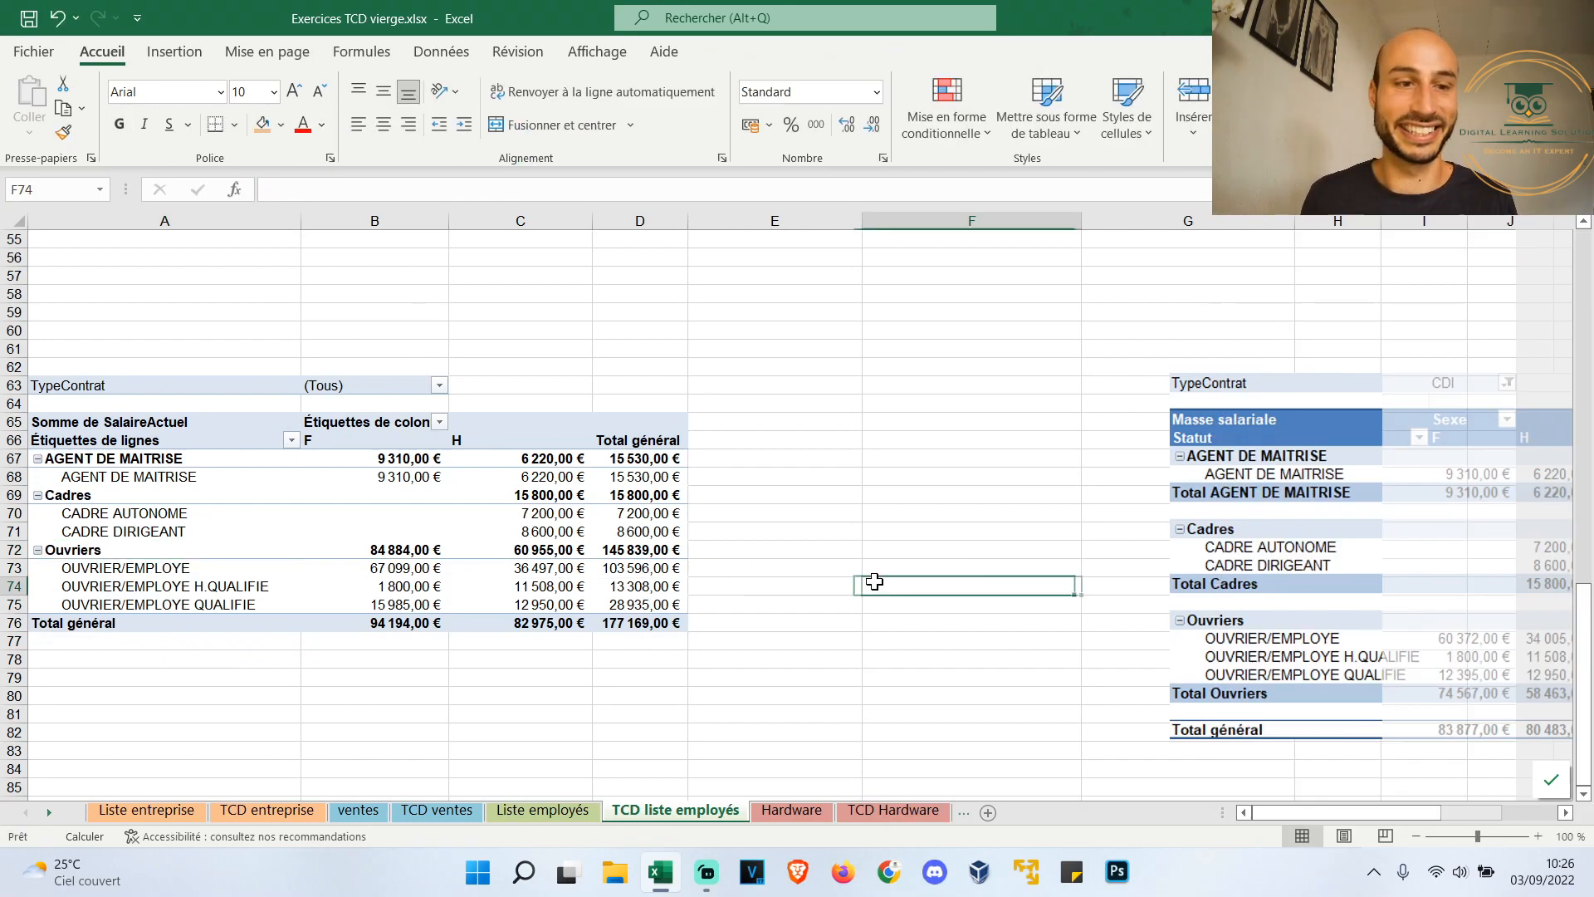
{"action": "left_click_drag", "start_coordinate": [407, 189], "coordinate": [274, 194]}
{"action": "type", "text": "Sexe"}
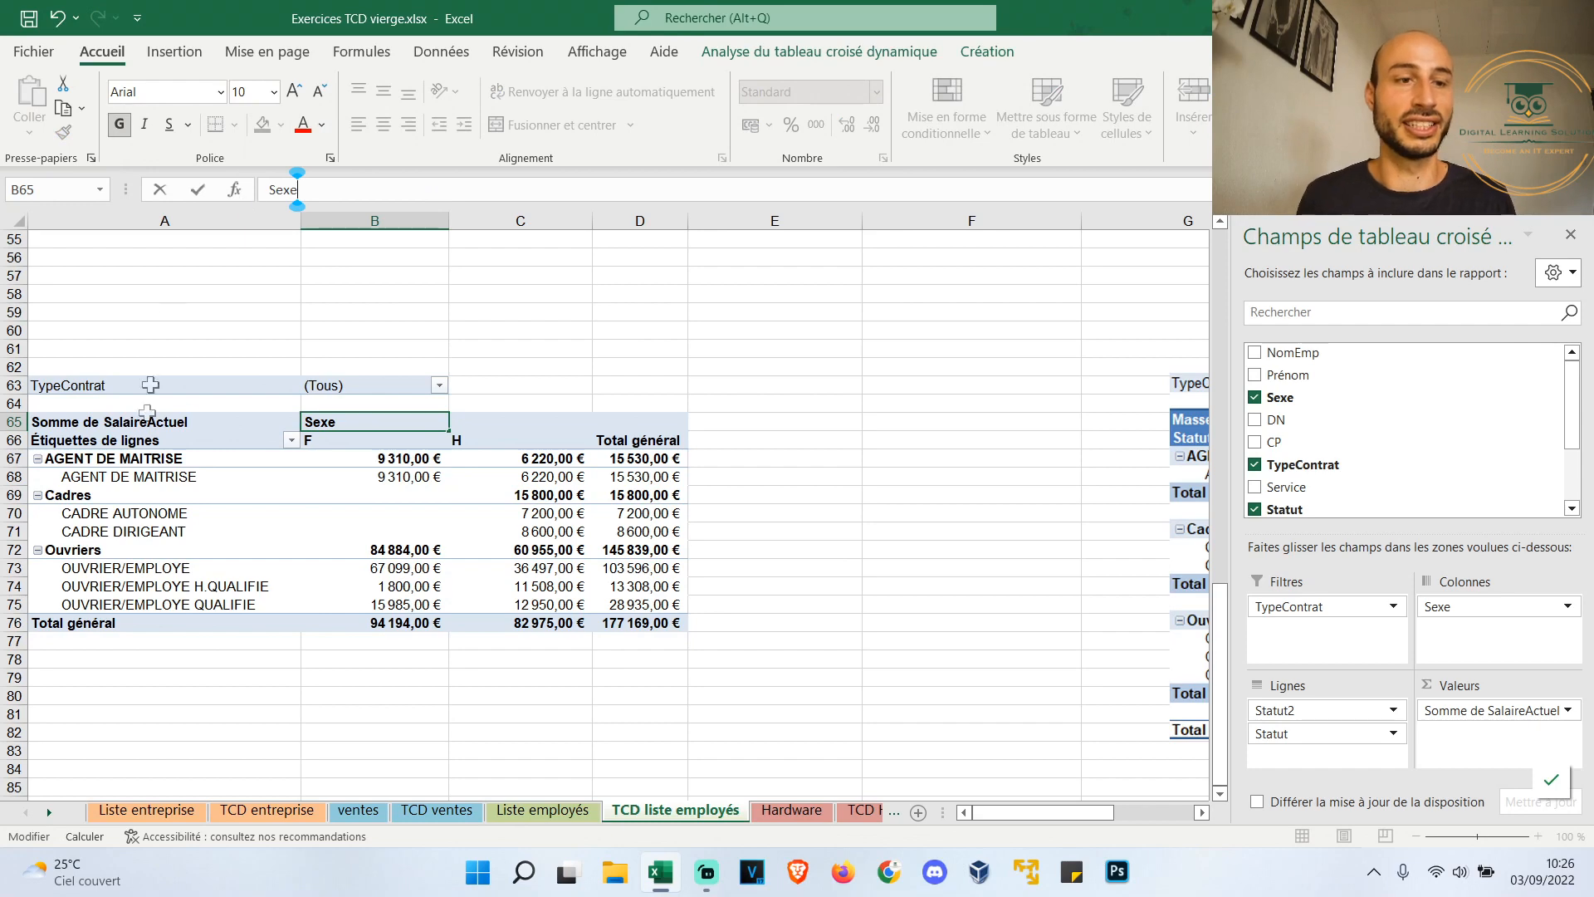
{"action": "left_click", "coordinate": [166, 440]}
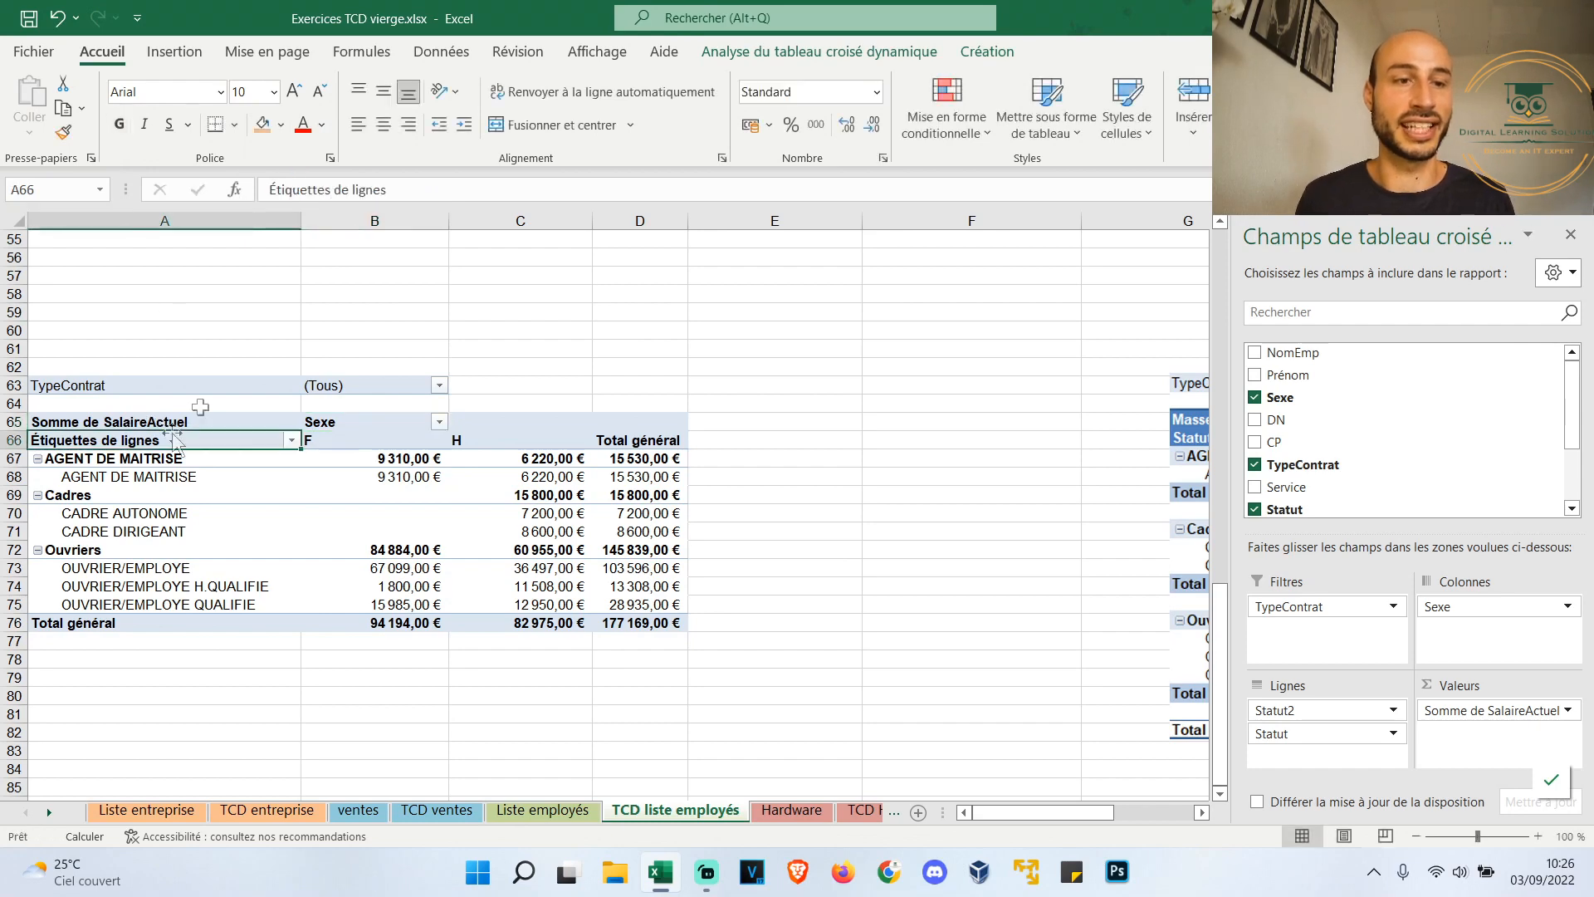
{"action": "left_click_drag", "start_coordinate": [415, 190], "coordinate": [239, 191]}
{"action": "type", "text": "Statut"}
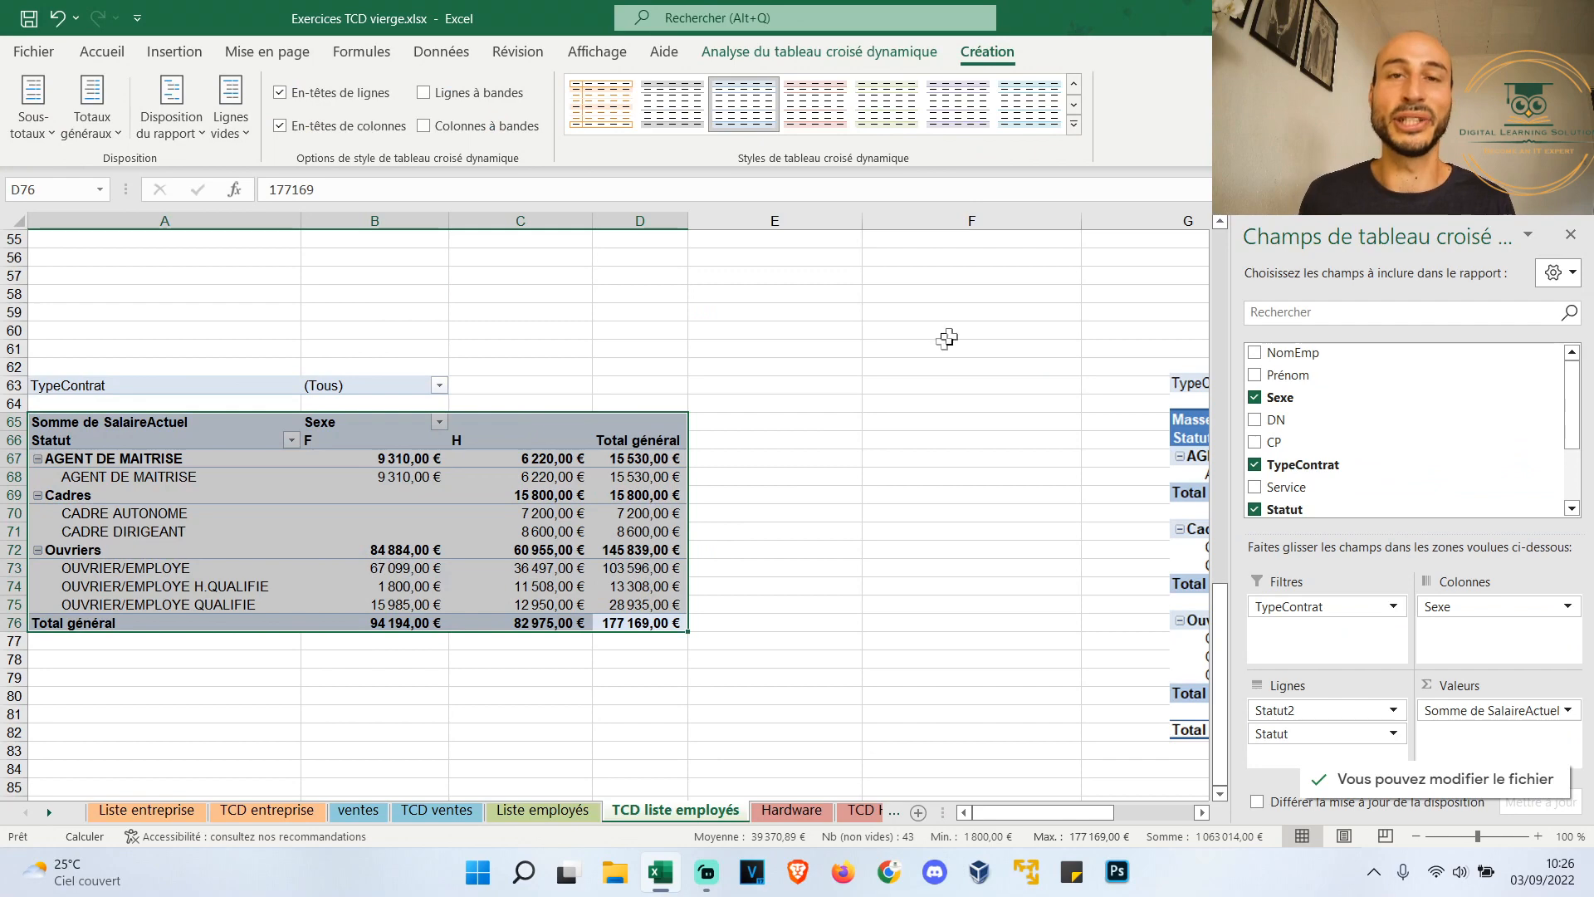
Apply a blue pivot table style with solid blue header rows to the payroll pivot table
{"action": "left_click", "coordinate": [1073, 124]}
{"action": "left_click", "coordinate": [679, 511]}
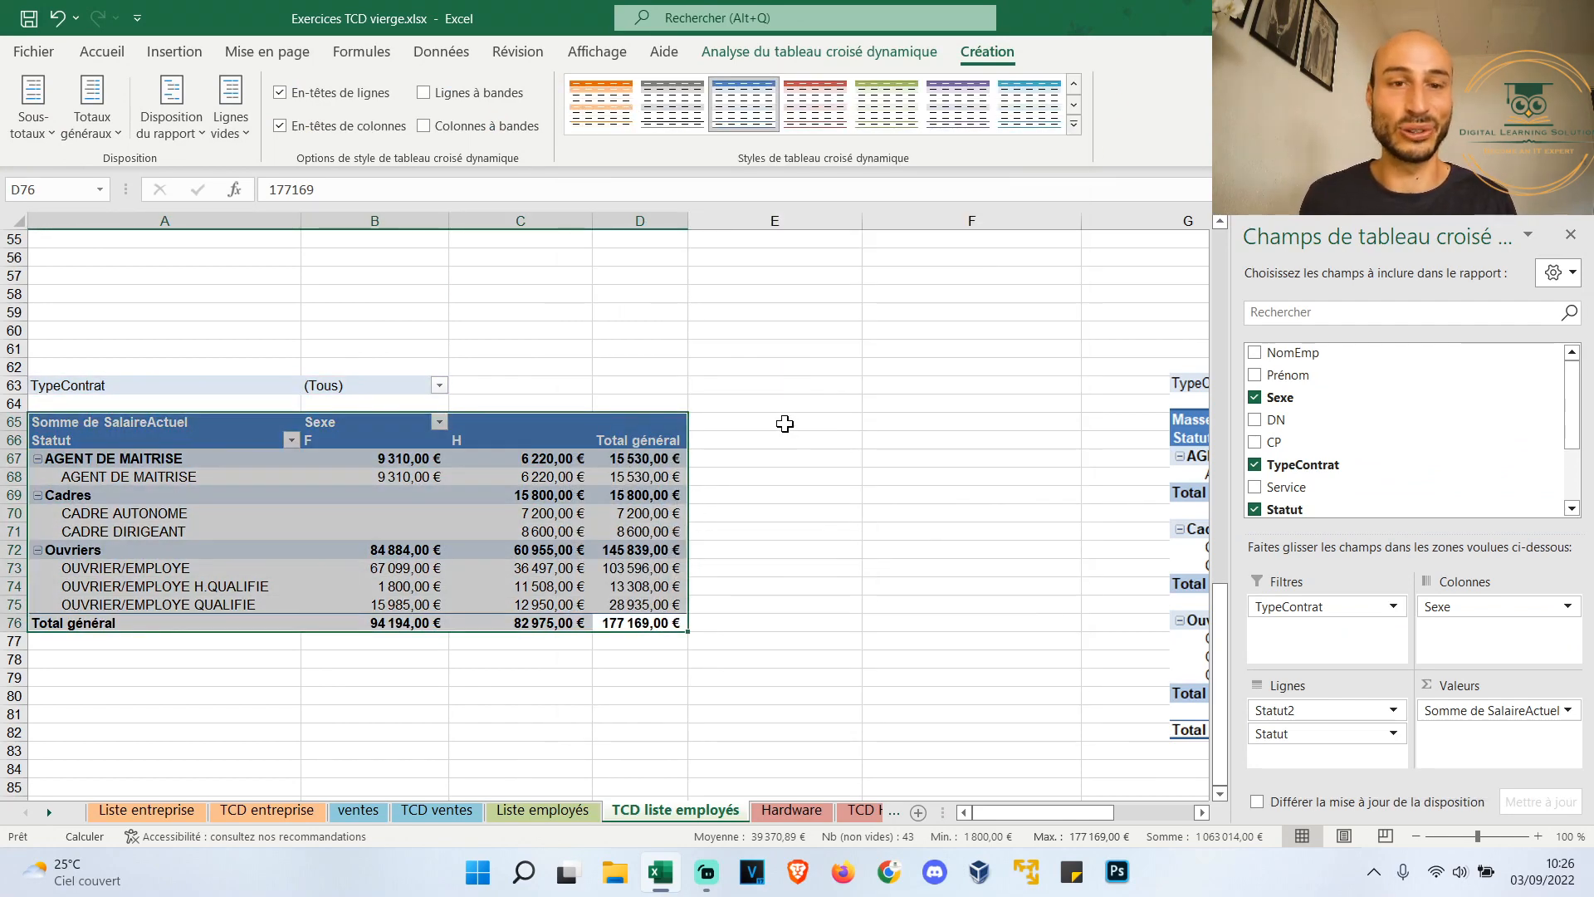
{"action": "left_click", "coordinate": [783, 424]}
Filter the payroll pivot table's TypeContrat report filter to CDI only
{"action": "left_click", "coordinate": [438, 387]}
{"action": "left_click", "coordinate": [235, 469]}
{"action": "left_click", "coordinate": [322, 651]}
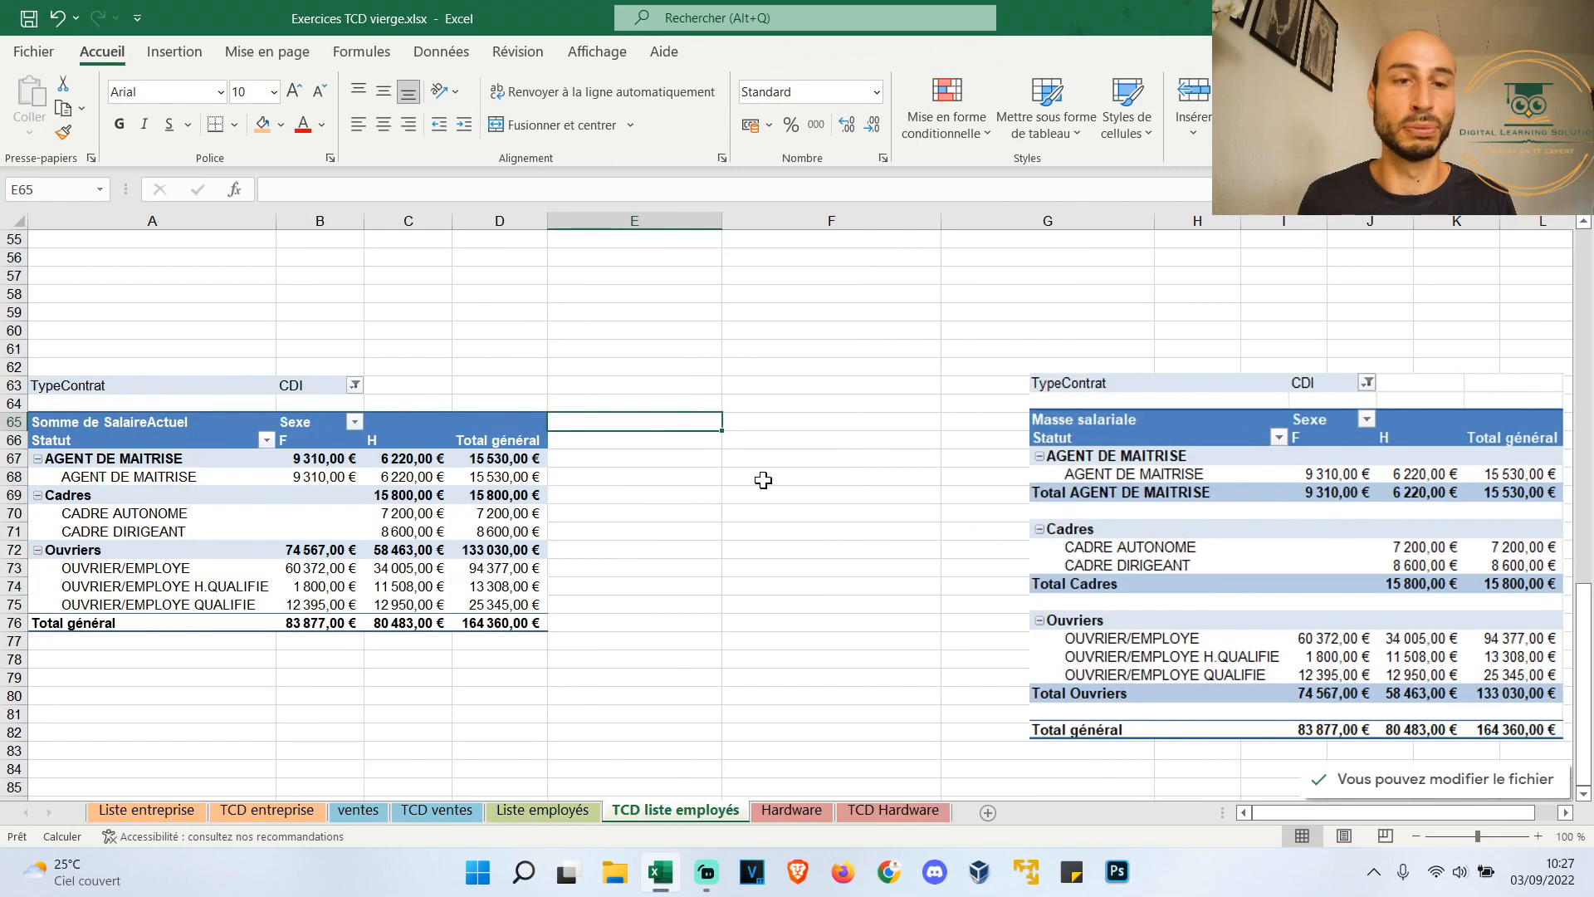
{"action": "left_click", "coordinate": [718, 659]}
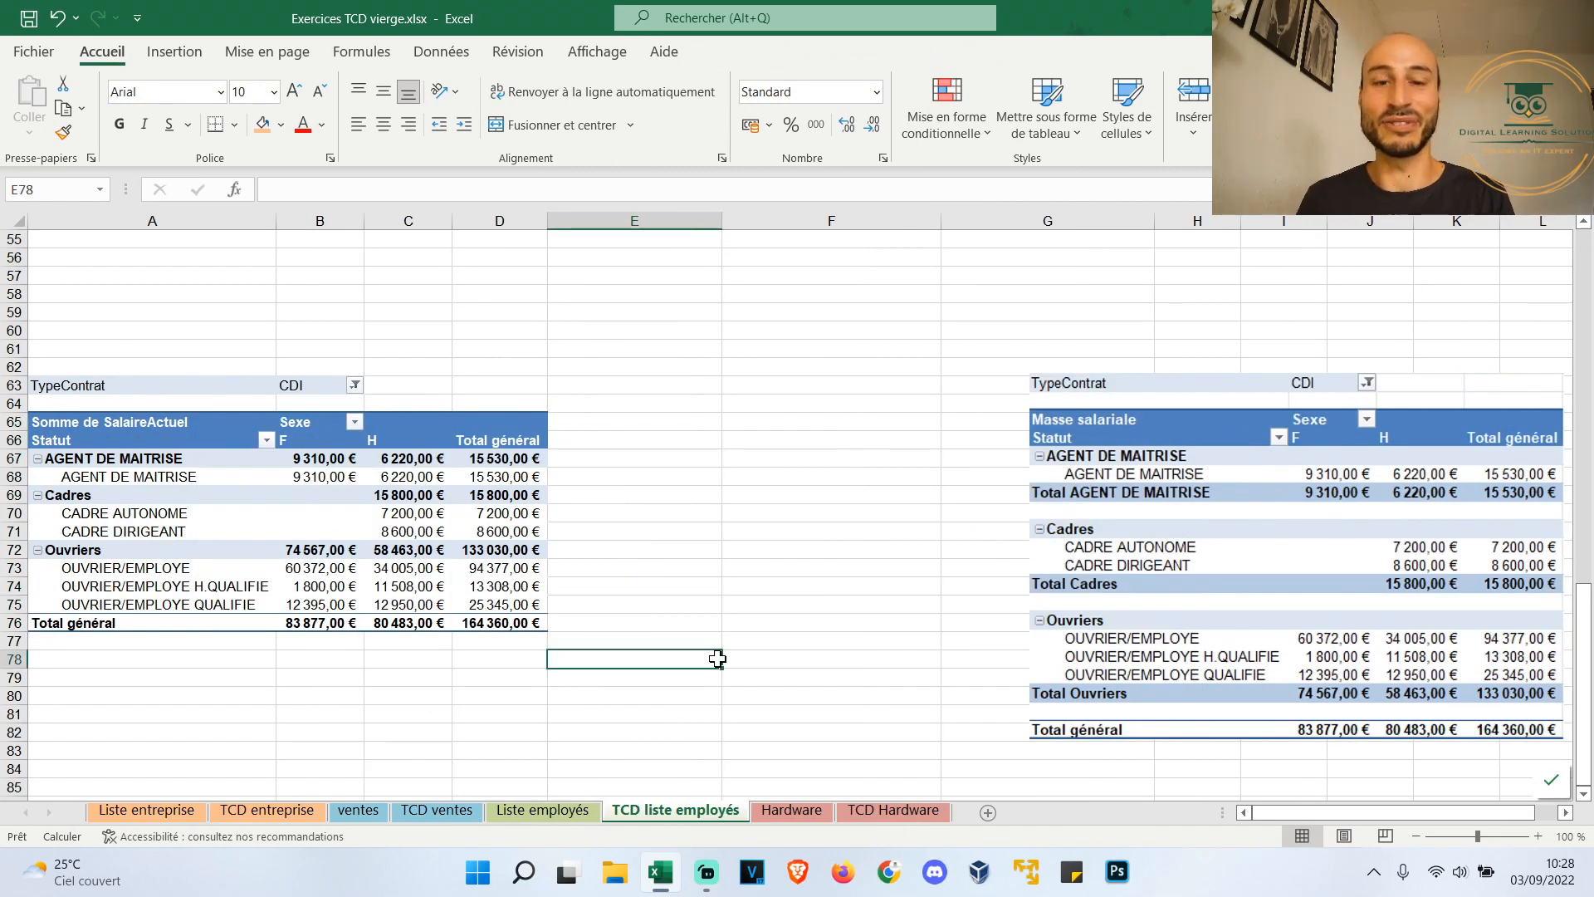
On the Hardware sheet, copy the garbled text "WindowsÂ 7 Ã‰dition" from cell C275
{"action": "left_click", "coordinate": [791, 810]}
{"action": "scroll", "coordinate": [662, 409], "scroll_direction": "up", "scroll_amount": 20}
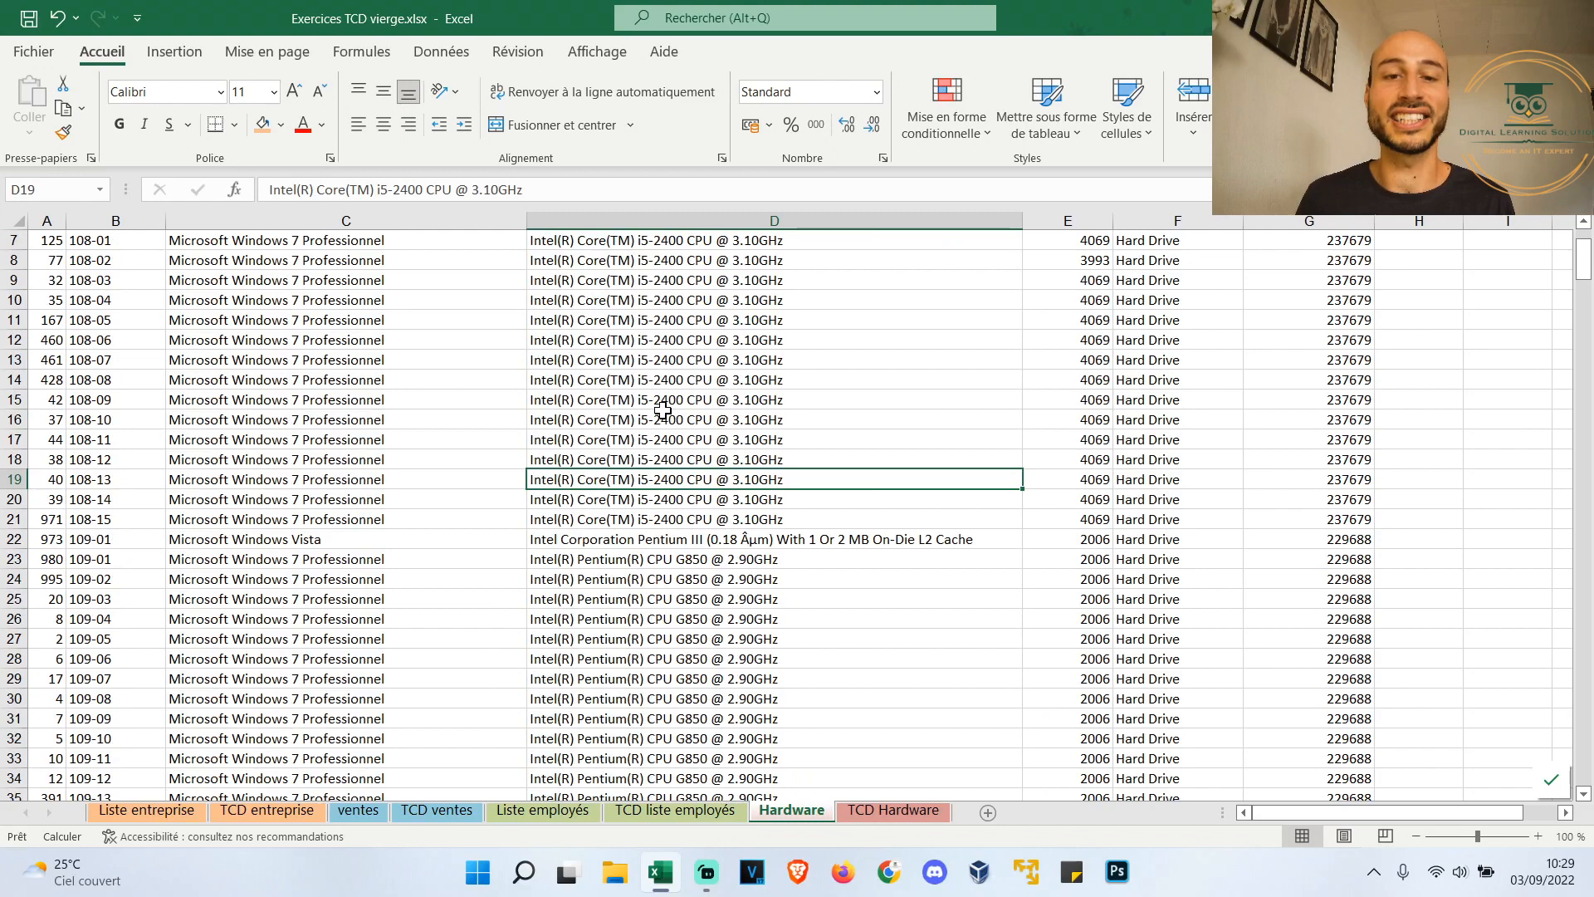
{"action": "scroll", "coordinate": [662, 410], "scroll_direction": "up", "scroll_amount": 2}
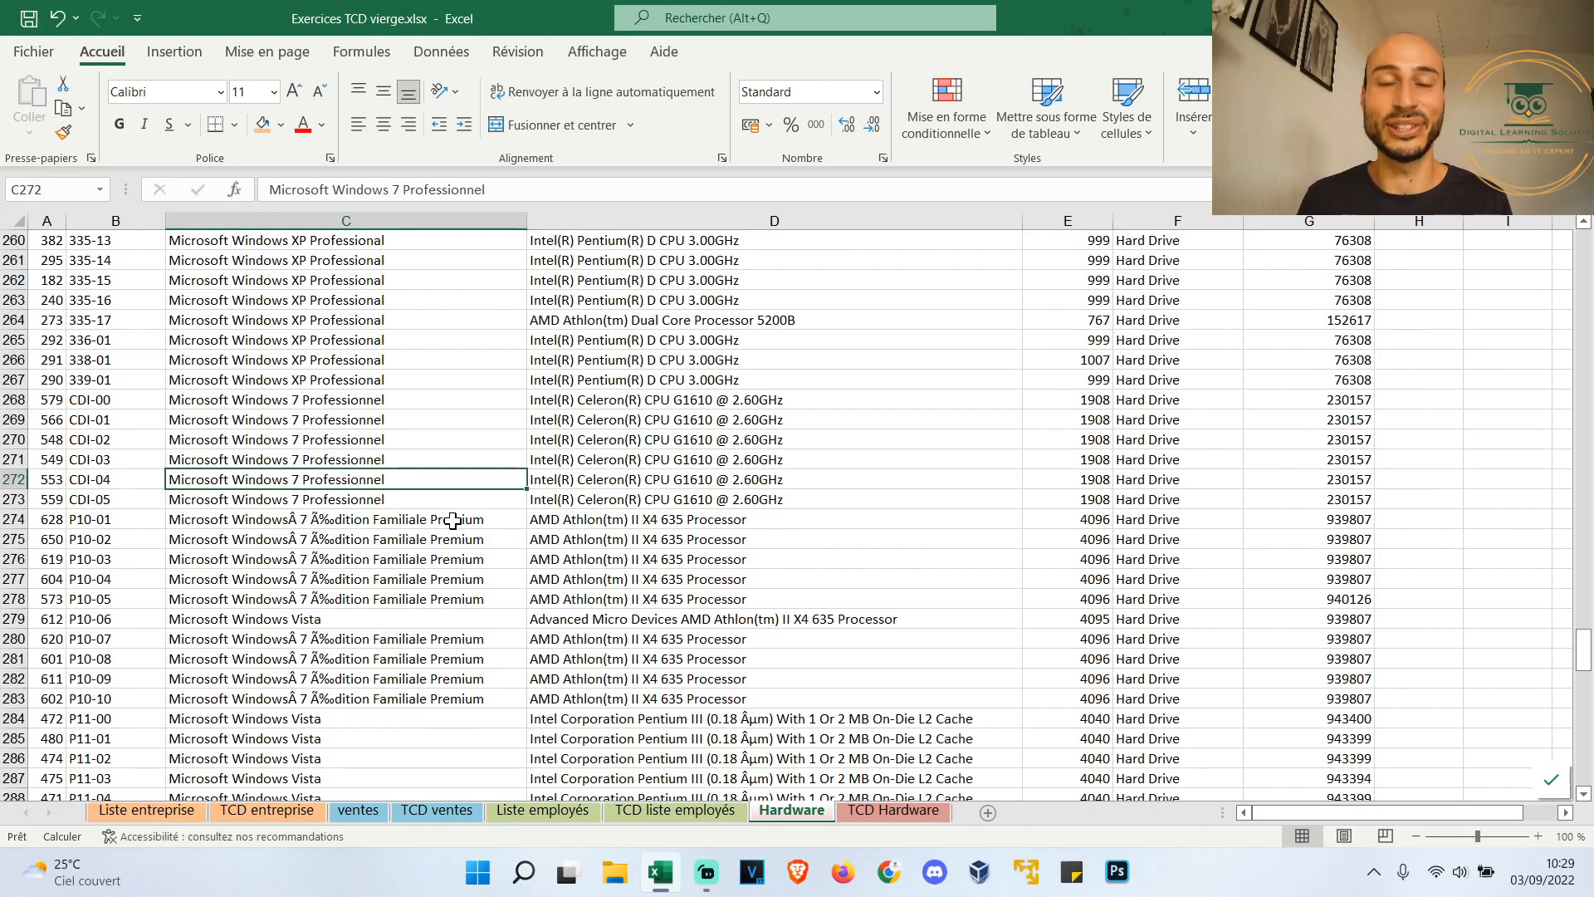
{"action": "left_click", "coordinate": [452, 536]}
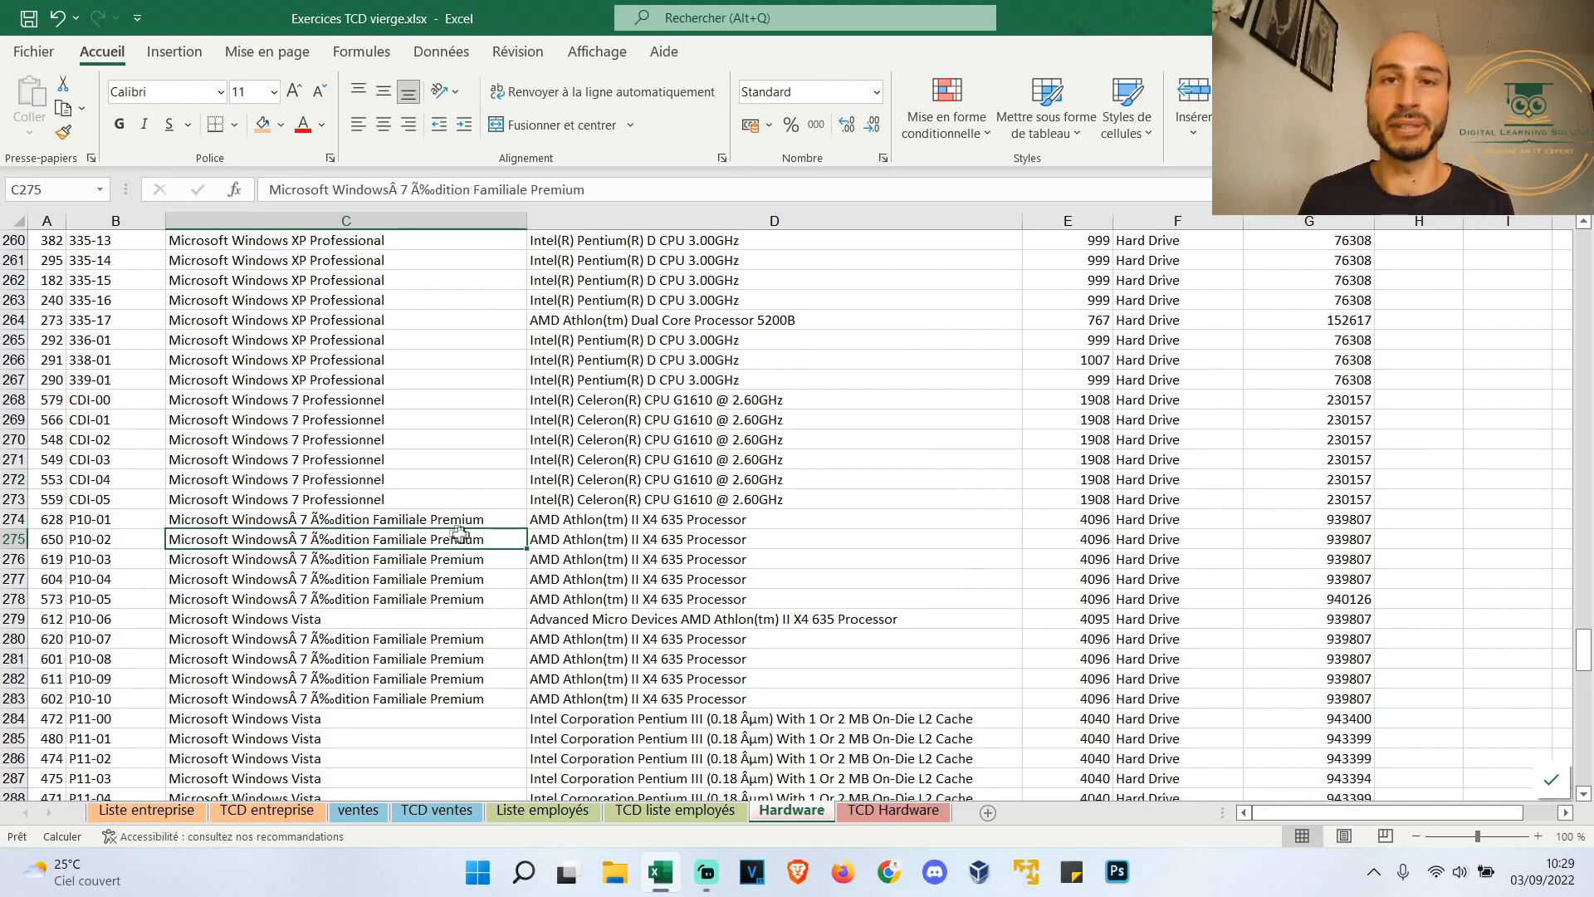
{"action": "left_click_drag", "start_coordinate": [472, 190], "coordinate": [333, 190]}
{"action": "key", "text": "ctrl+c"}
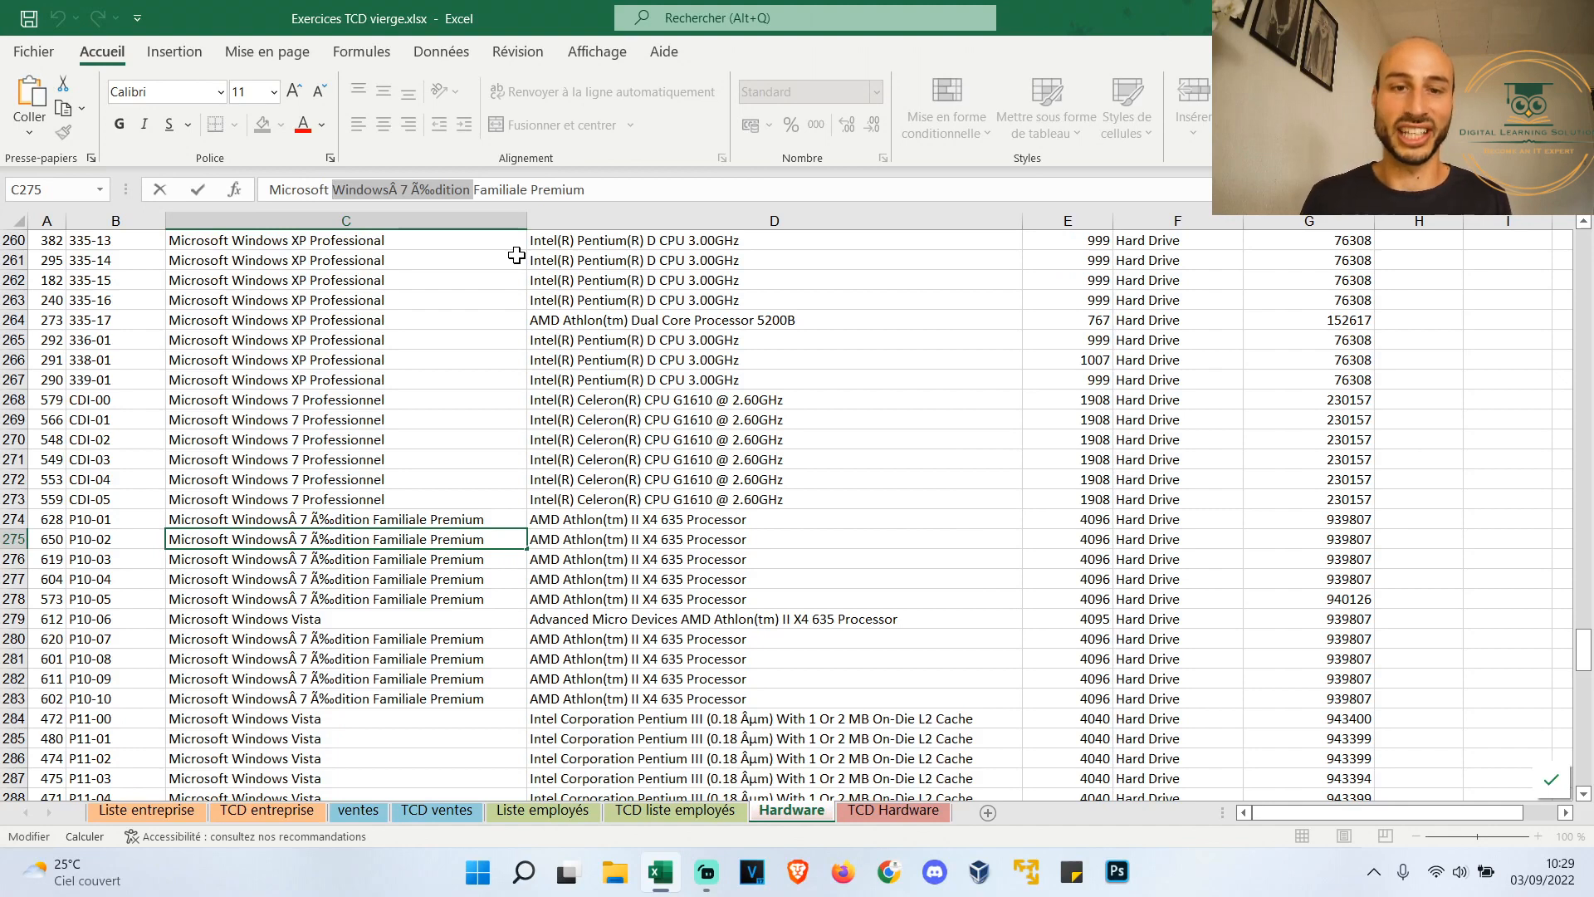
Set up a find and replace of the copied "WindowsÂ 7 Ã‰dition" with "Windows Édition"
{"action": "left_click", "coordinate": [519, 394]}
{"action": "key", "text": "ctrl+h"}
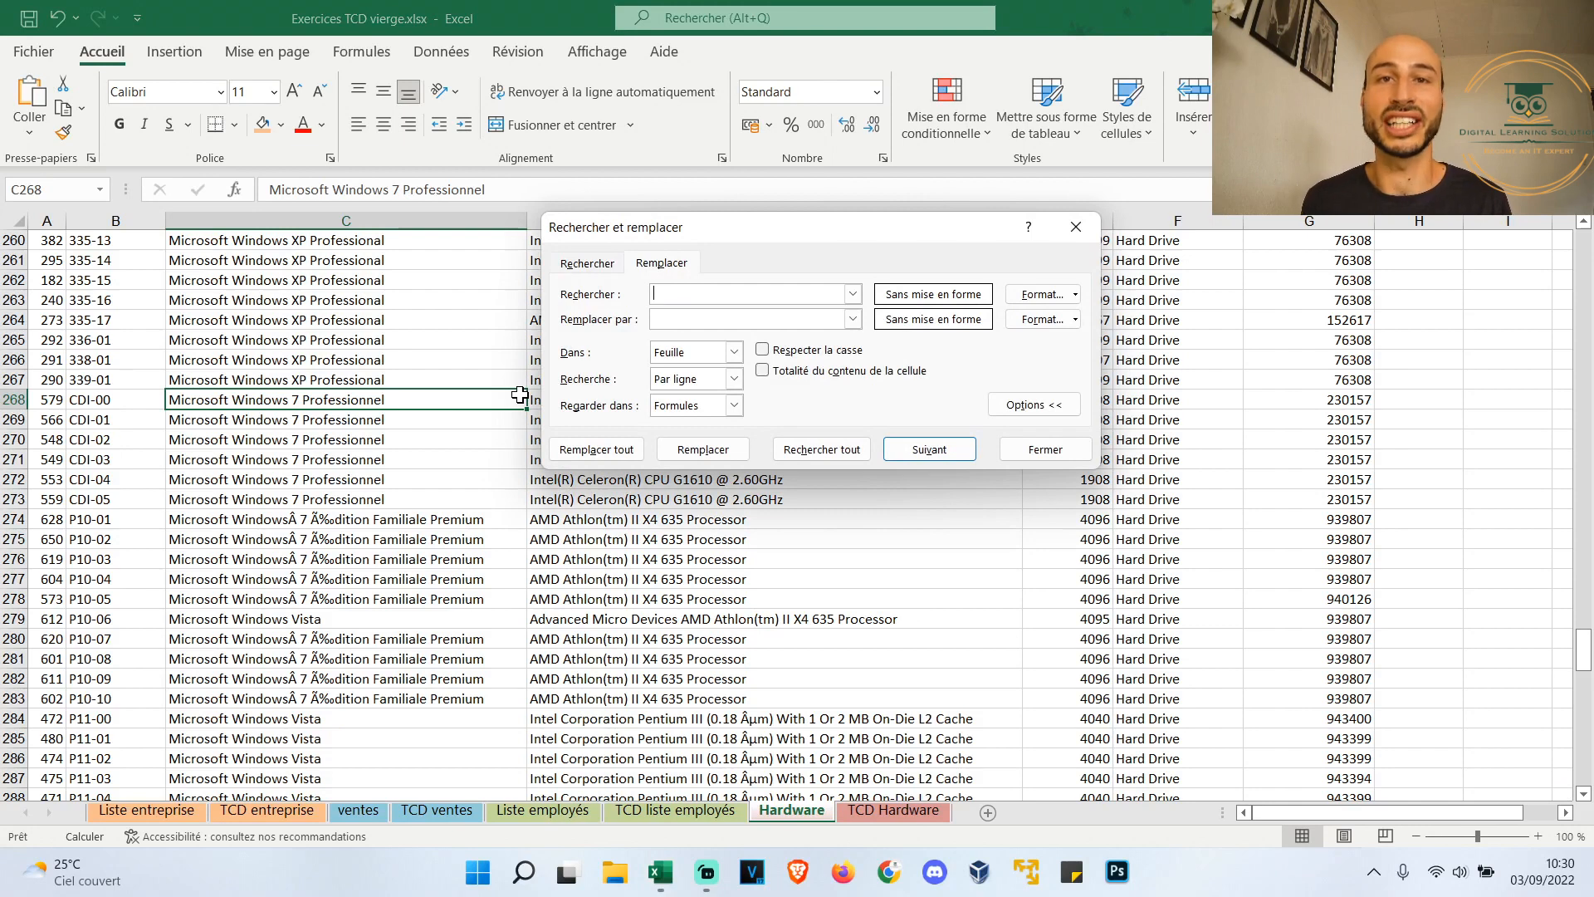
{"action": "key", "text": "ctrl+v"}
{"action": "left_click", "coordinate": [763, 319]}
{"action": "type", "text": "Windows "}
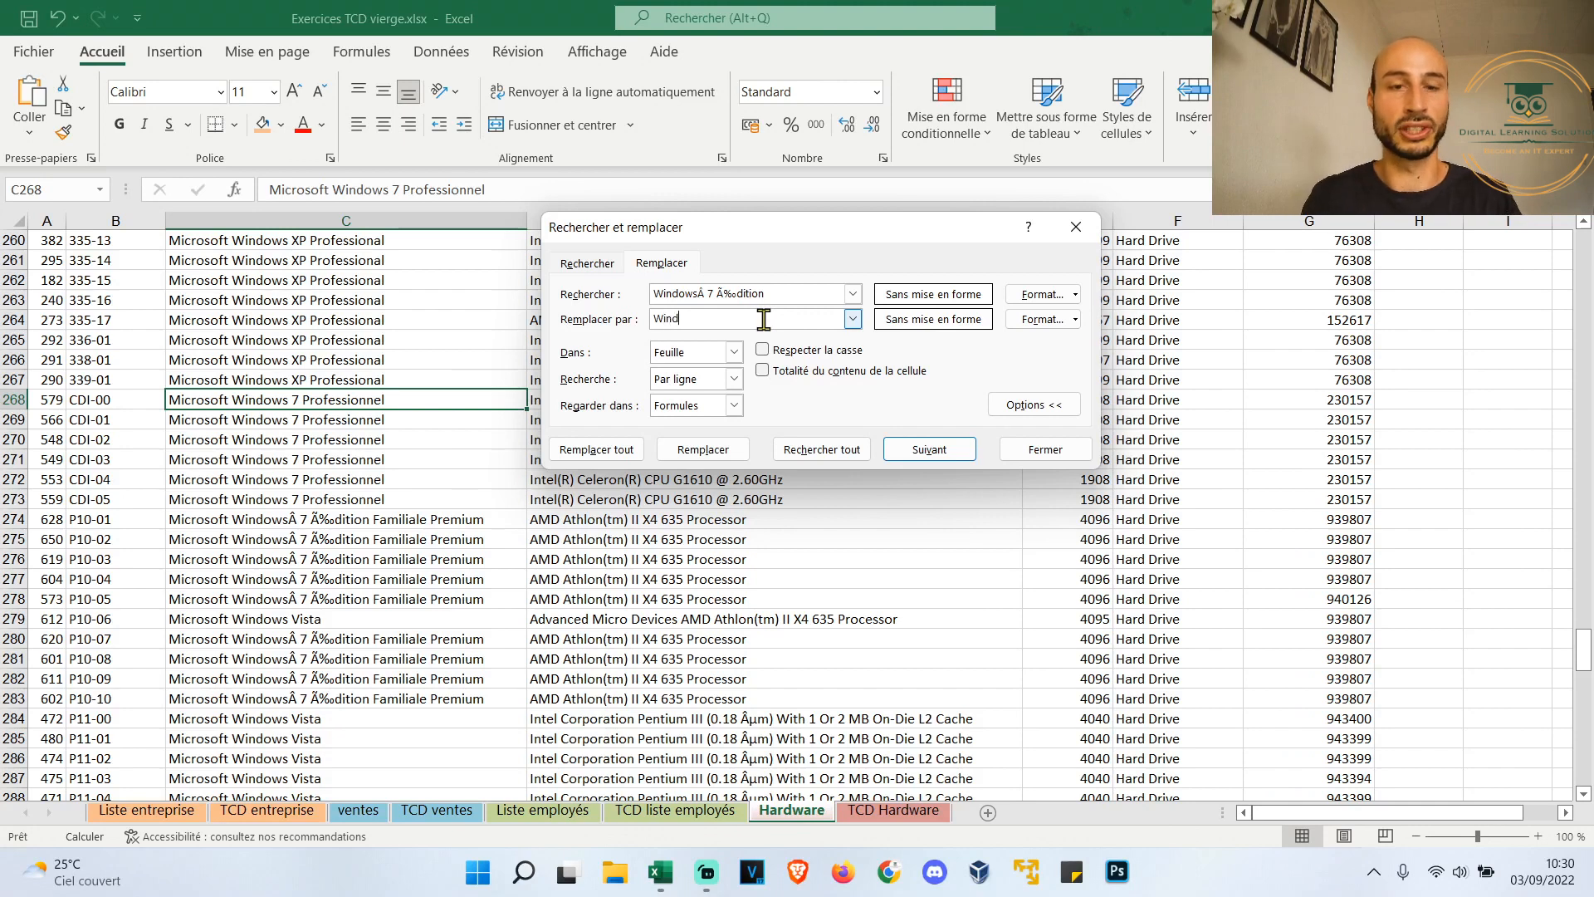
{"action": "type", "text": "E"}
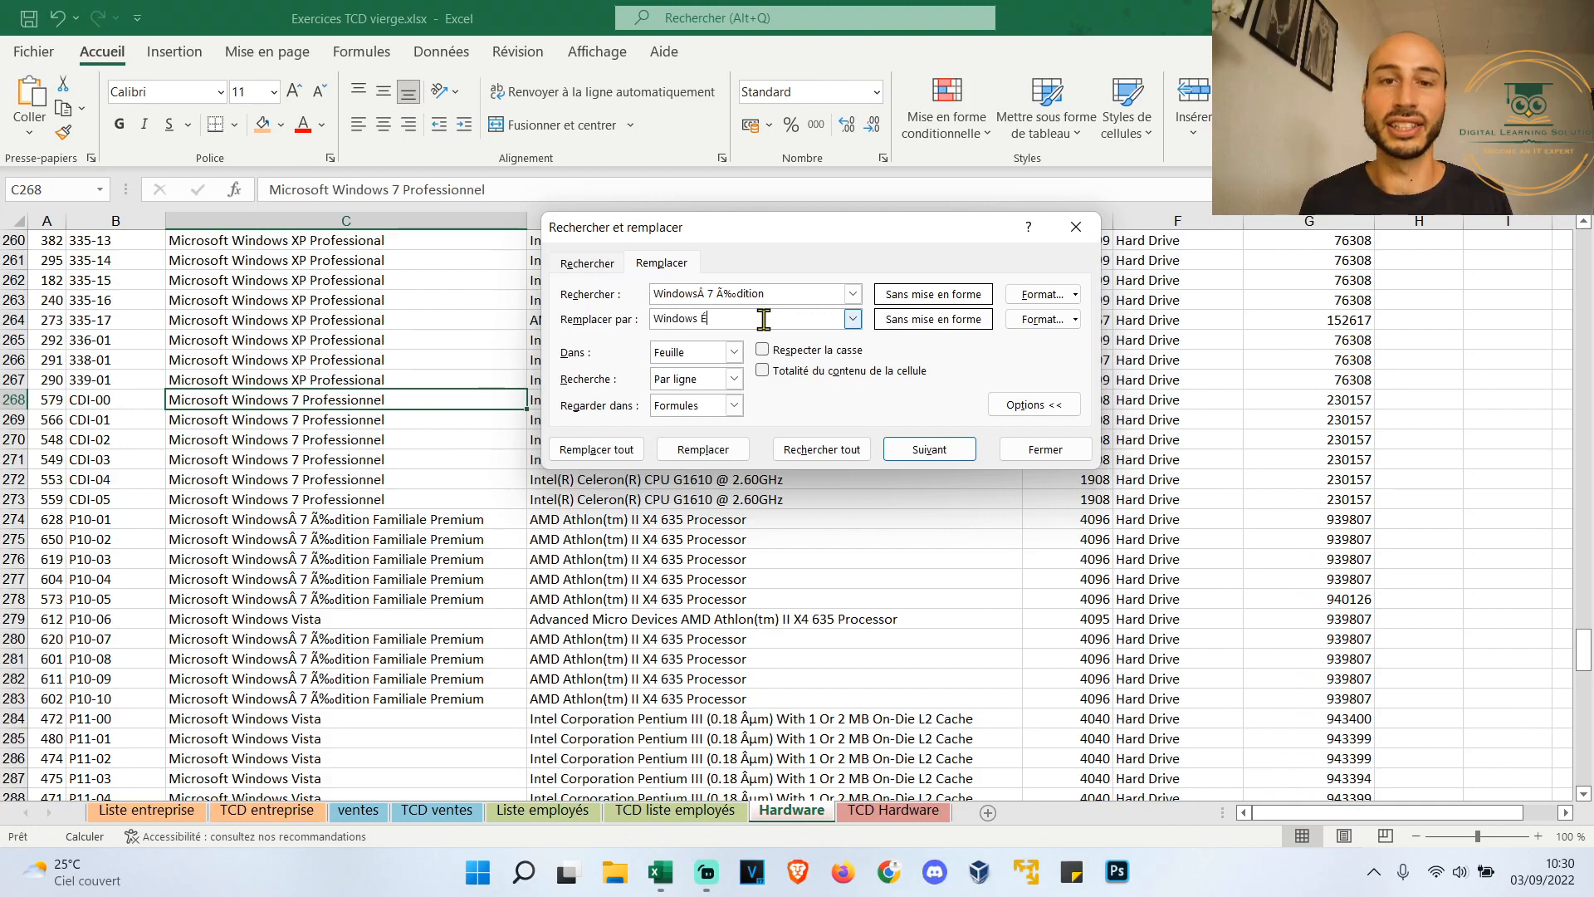
{"action": "key", "text": "BackSpace"}
{"action": "type", "text": "Édition"}
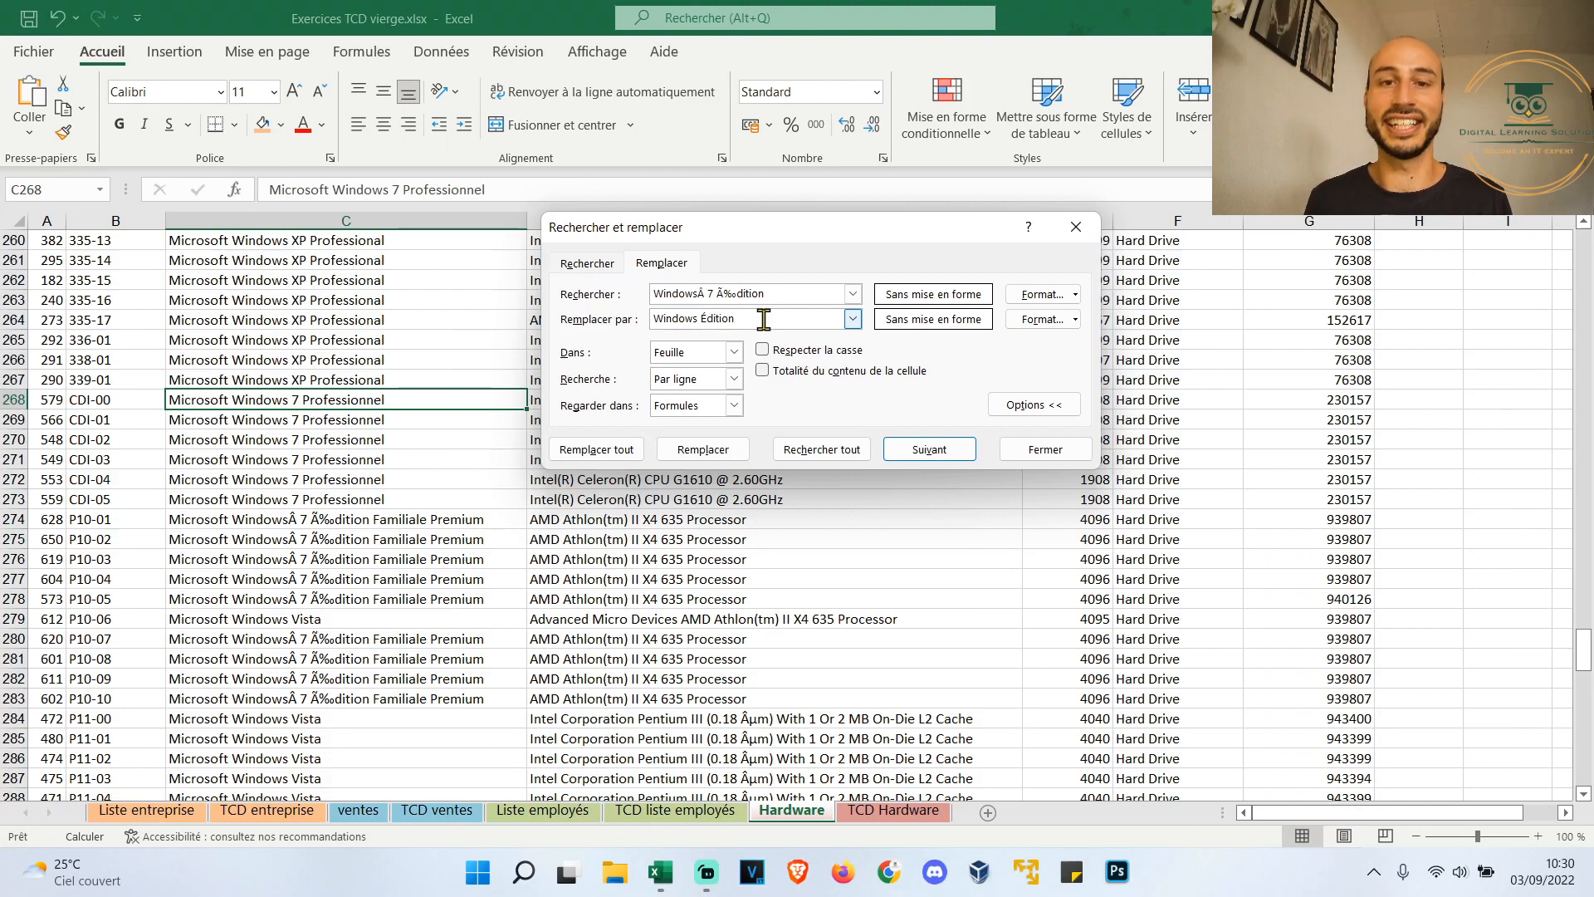
List every match of the garbled text on the Hardware sheet, replace them all and close the replace dialog
{"action": "left_click", "coordinate": [819, 449]}
{"action": "scroll", "coordinate": [851, 515], "scroll_direction": "down", "scroll_amount": 3}
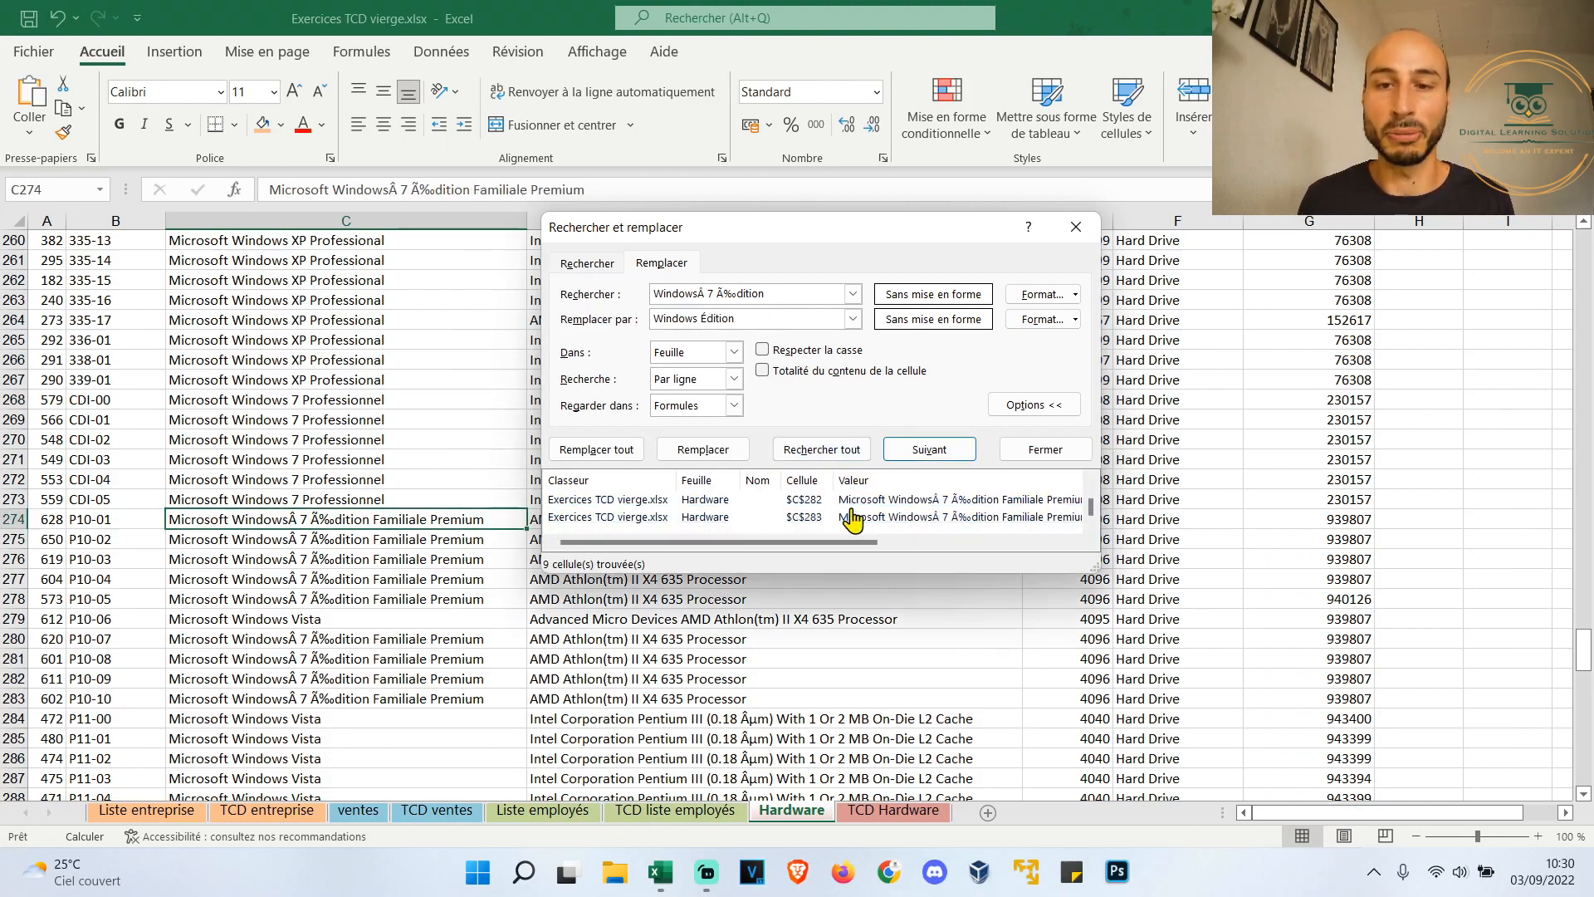
{"action": "left_click", "coordinate": [616, 459]}
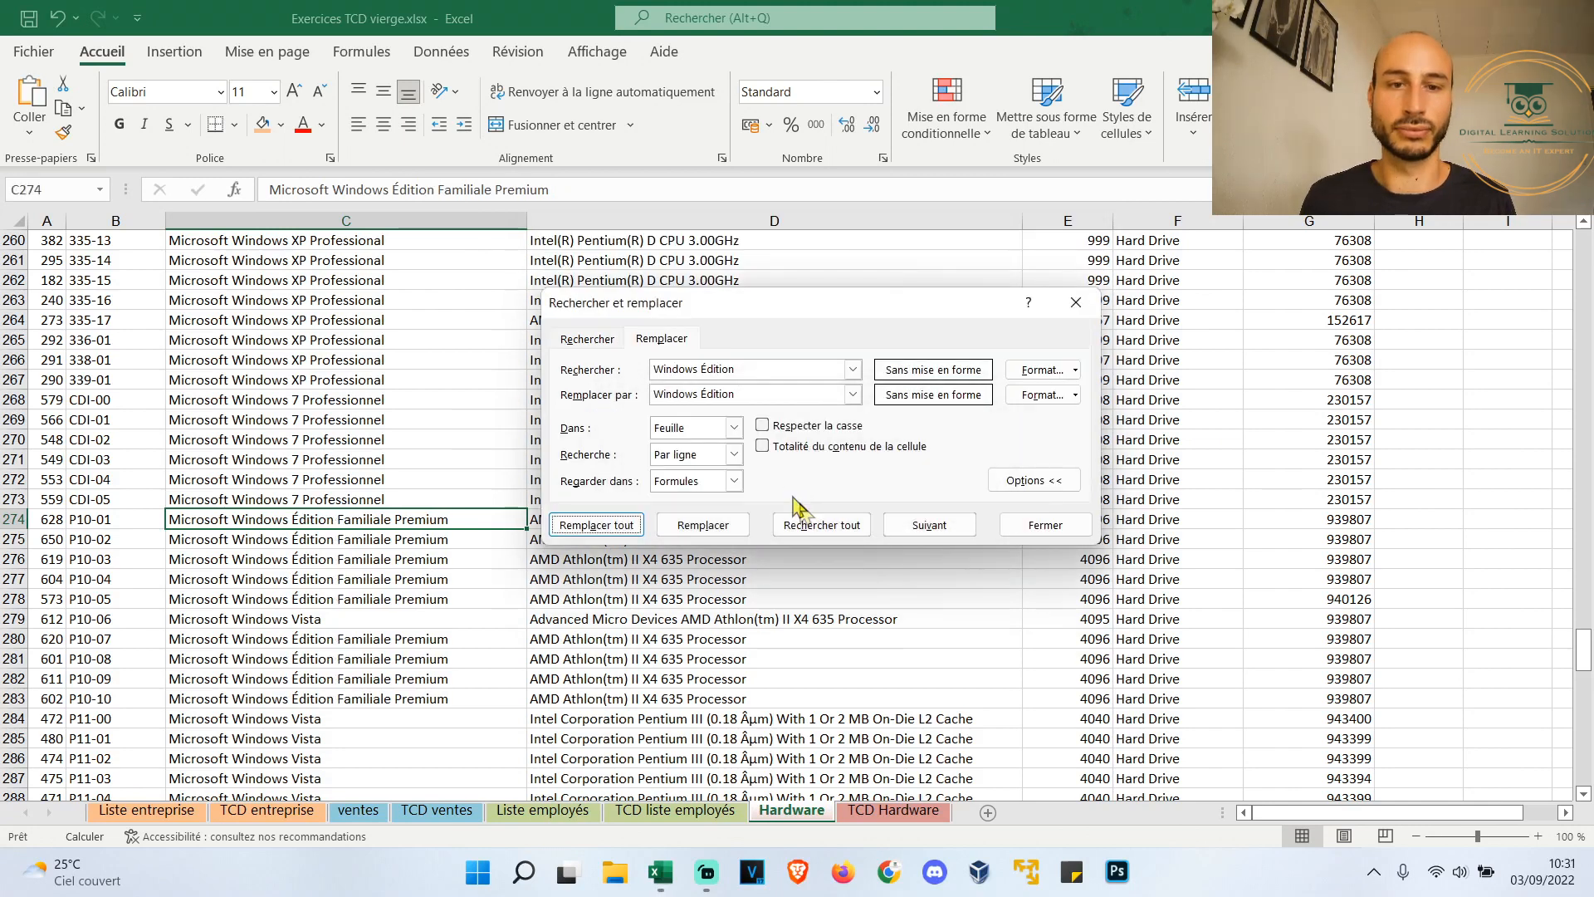
{"action": "left_click", "coordinate": [1034, 529]}
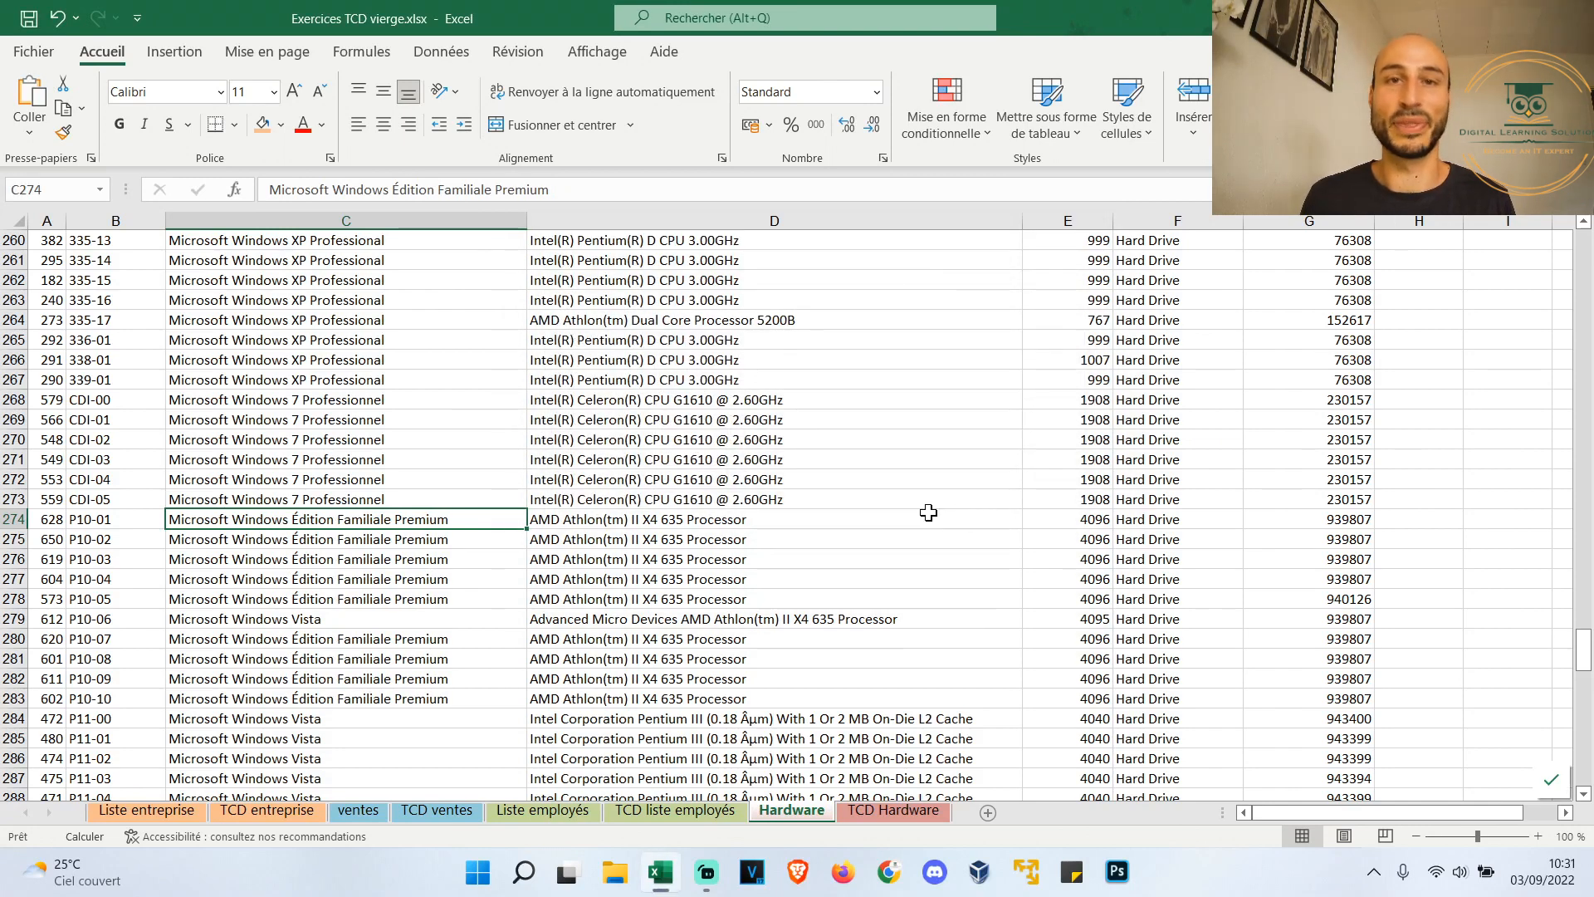